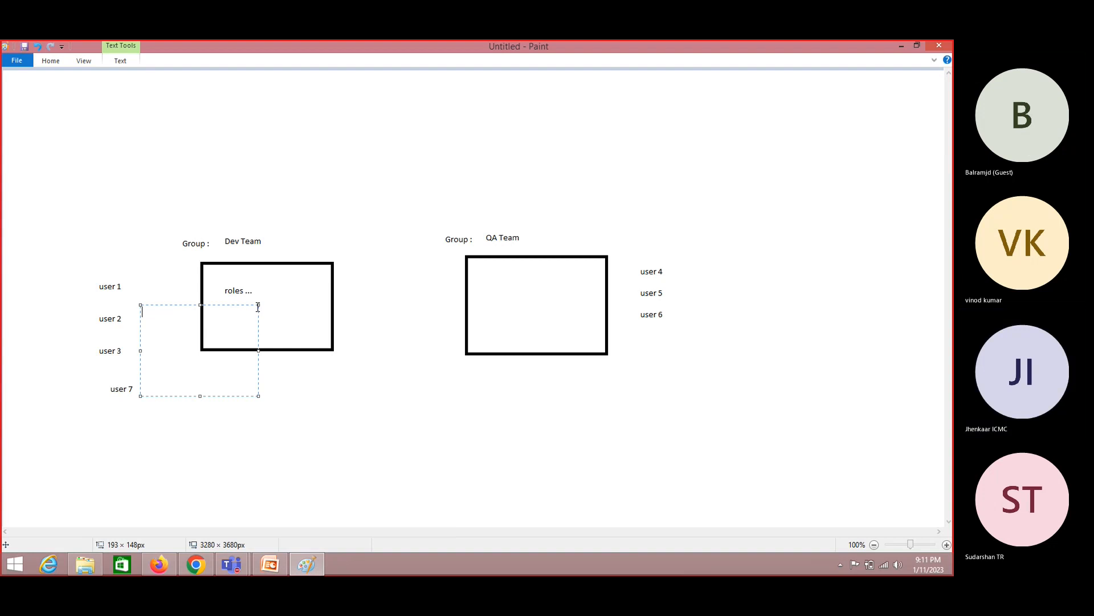
# Add a 'User 8' text label below the Dev Team and QA Team boxes
pyautogui.click(406, 403)
pyautogui.click(329, 408)
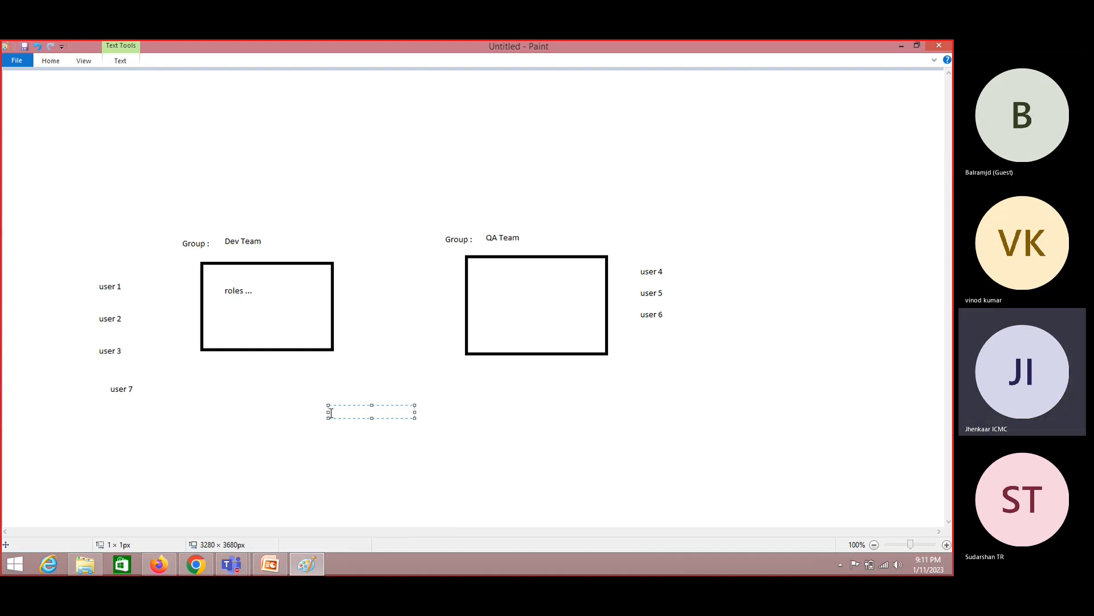
pyautogui.write('User')
pyautogui.press('BackSpace')
pyautogui.press('BackSpace')
pyautogui.press('BackSpace')
pyautogui.press('BackSpace')
pyautogui.write('User')
pyautogui.moveTo(358, 406); pyautogui.dragTo(396, 410)
pyautogui.click(381, 404)
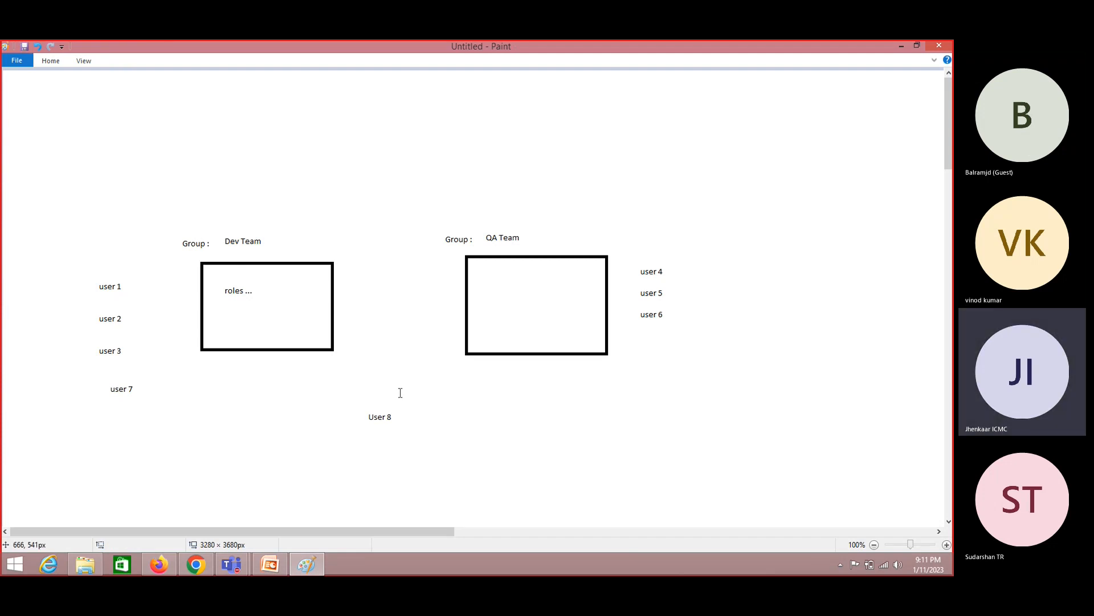
# Draw straight lines connecting User 8 to the Dev Team and QA Team boxes
pyautogui.click(55, 64)
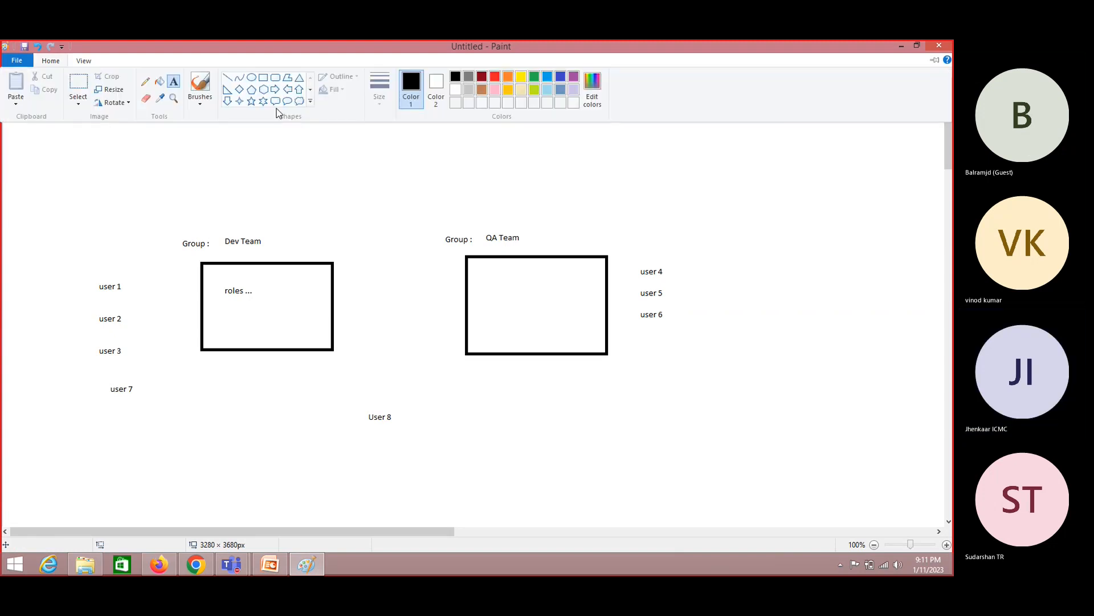
pyautogui.click(228, 79)
pyautogui.moveTo(374, 409); pyautogui.dragTo(301, 349)
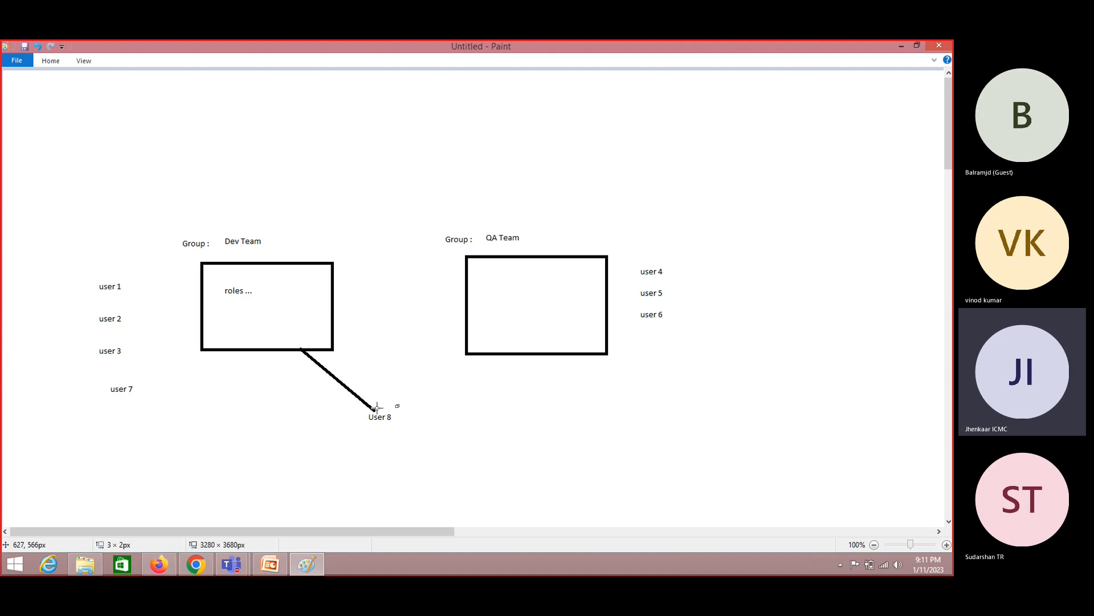
pyautogui.moveTo(376, 411); pyautogui.dragTo(497, 353)
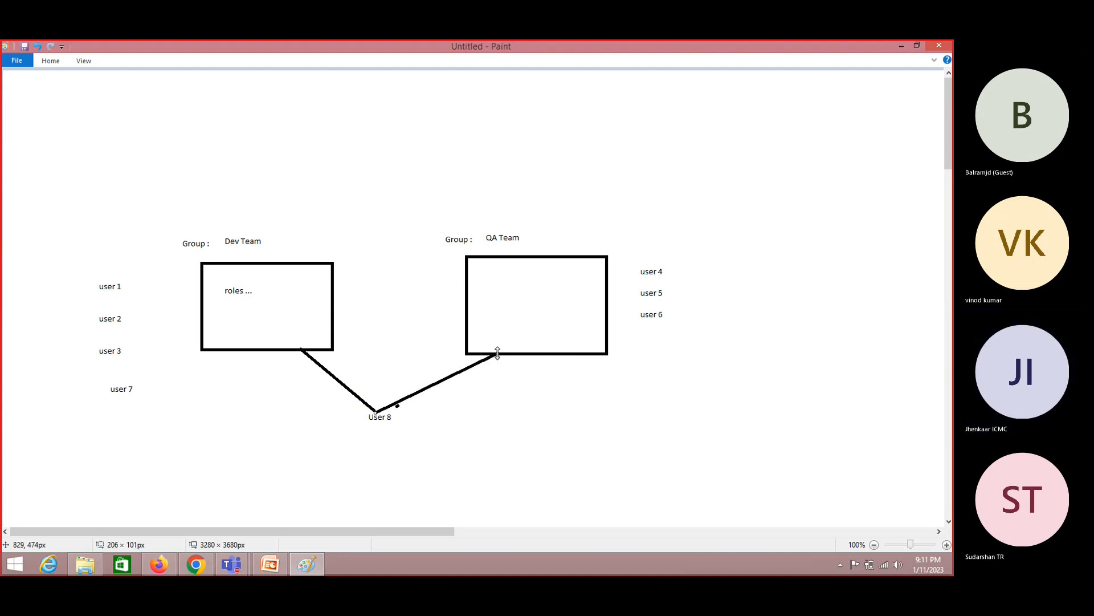
pyautogui.click(498, 405)
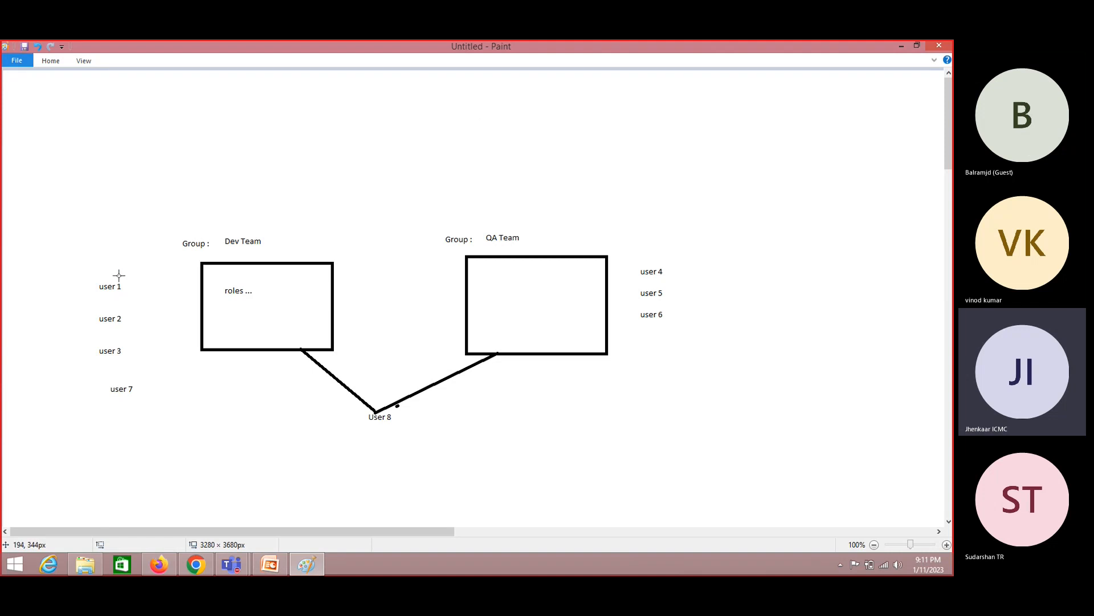
pyautogui.press('alt')
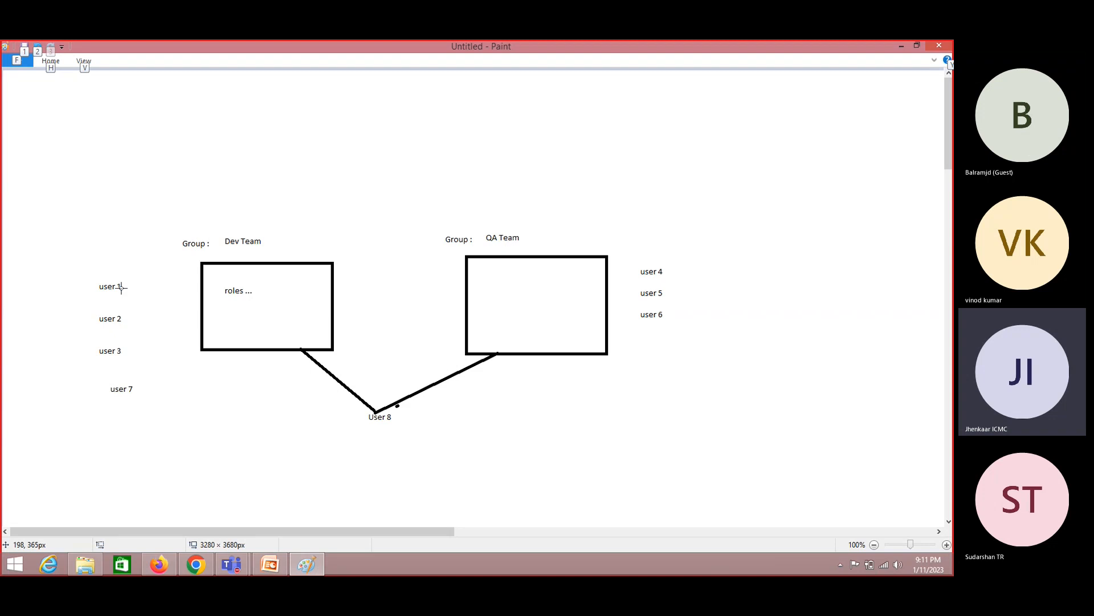
pyautogui.hotkey('alt', 'Tab')
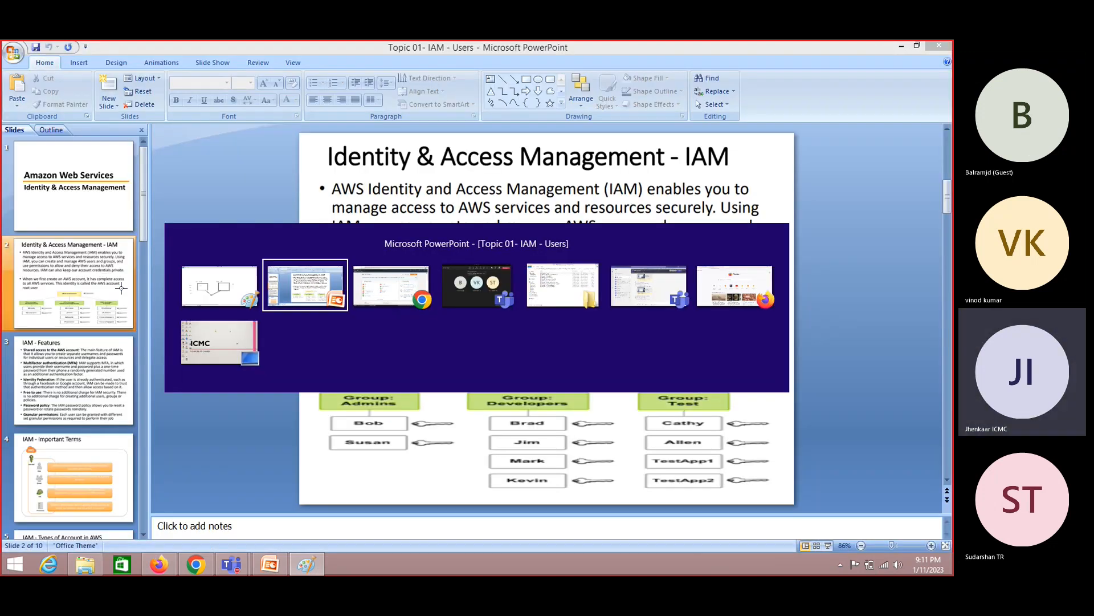
# Bring the AWS console forward in Chrome and open the IAM dashboard from Console Home
pyautogui.press('Tab')
pyautogui.press('Tab')
pyautogui.hotkey('alt', 'Tab')
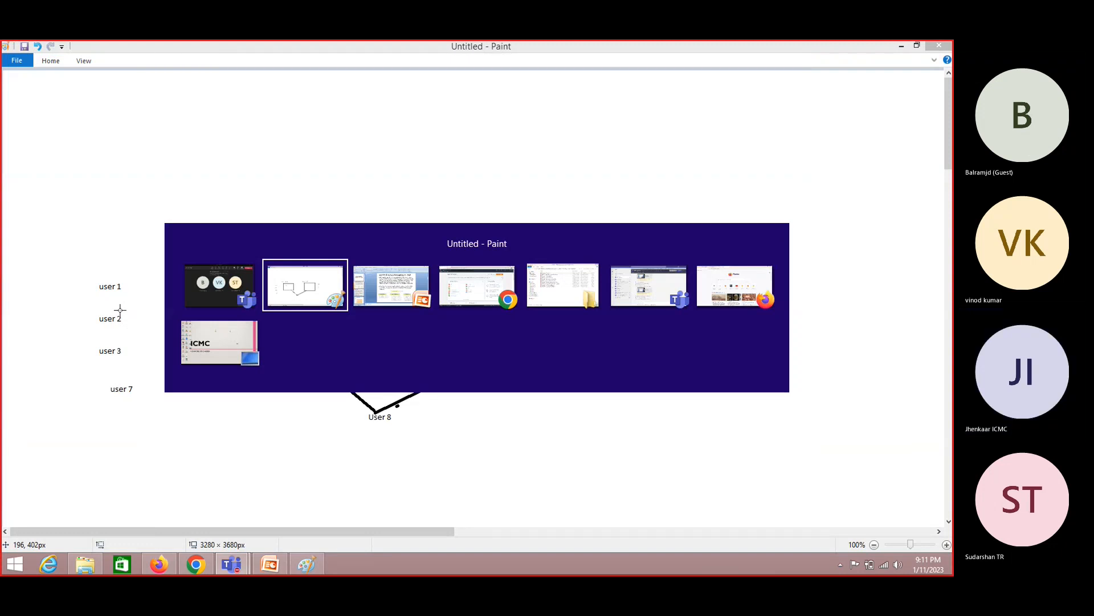
pyautogui.press('Tab')
pyautogui.press('Tab')
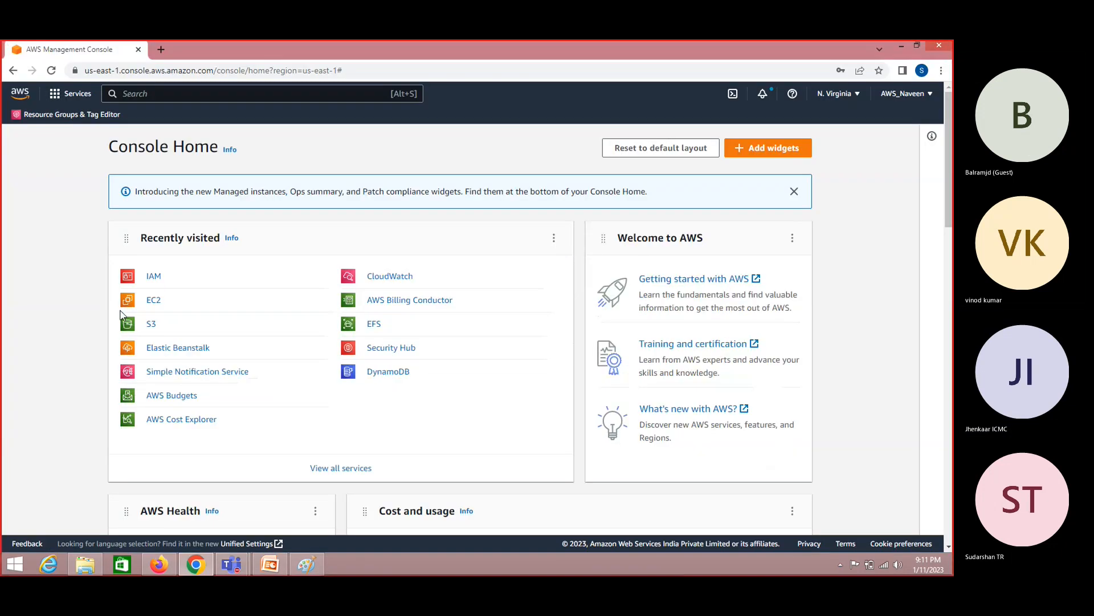
pyautogui.click(903, 96)
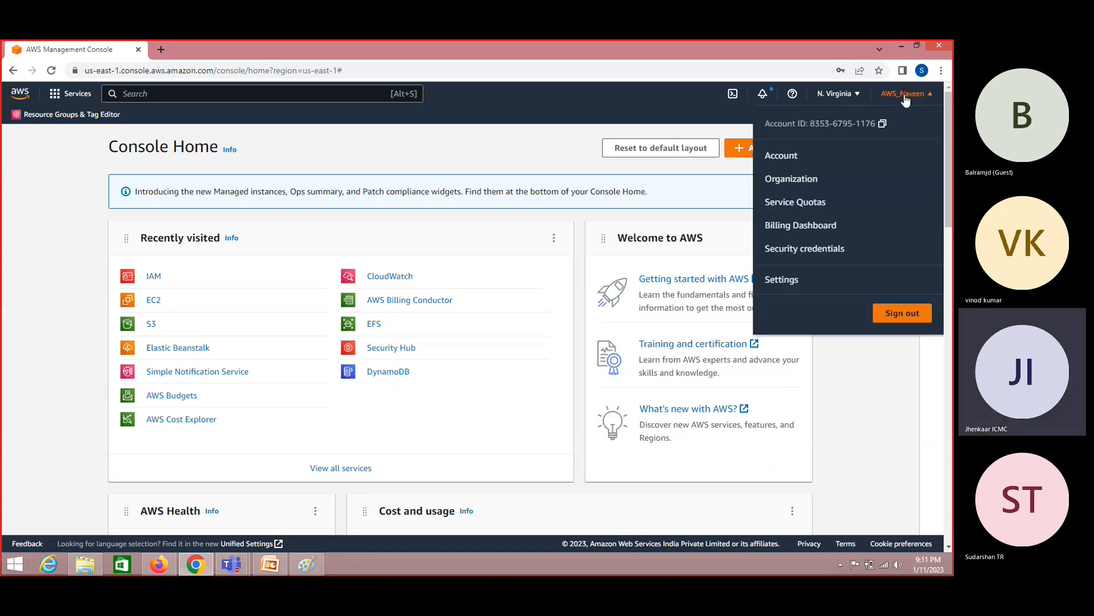
pyautogui.click(155, 277)
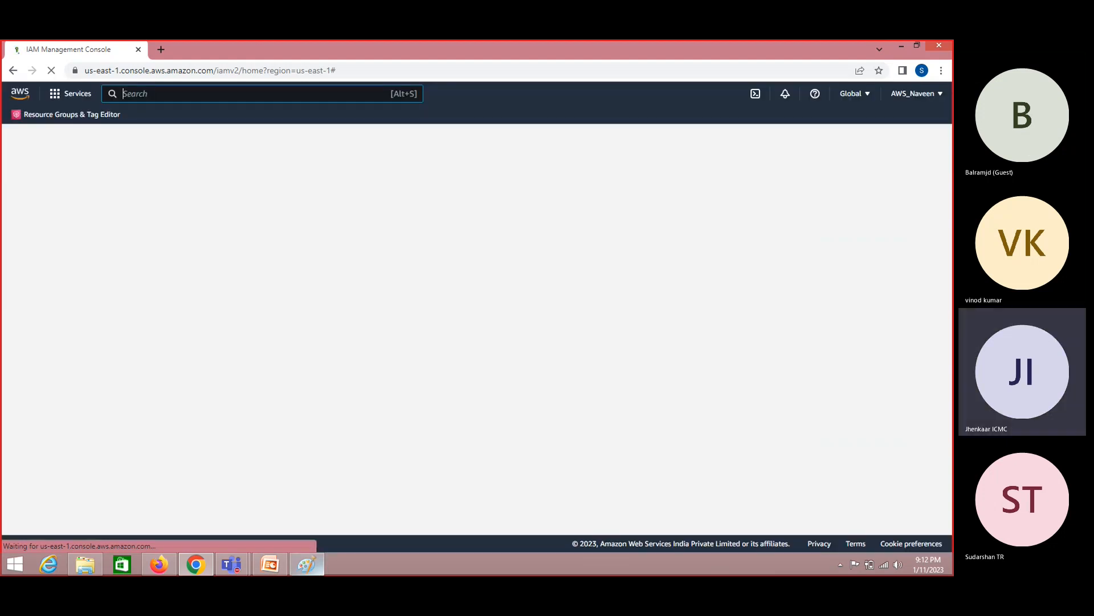
pyautogui.click(307, 564)
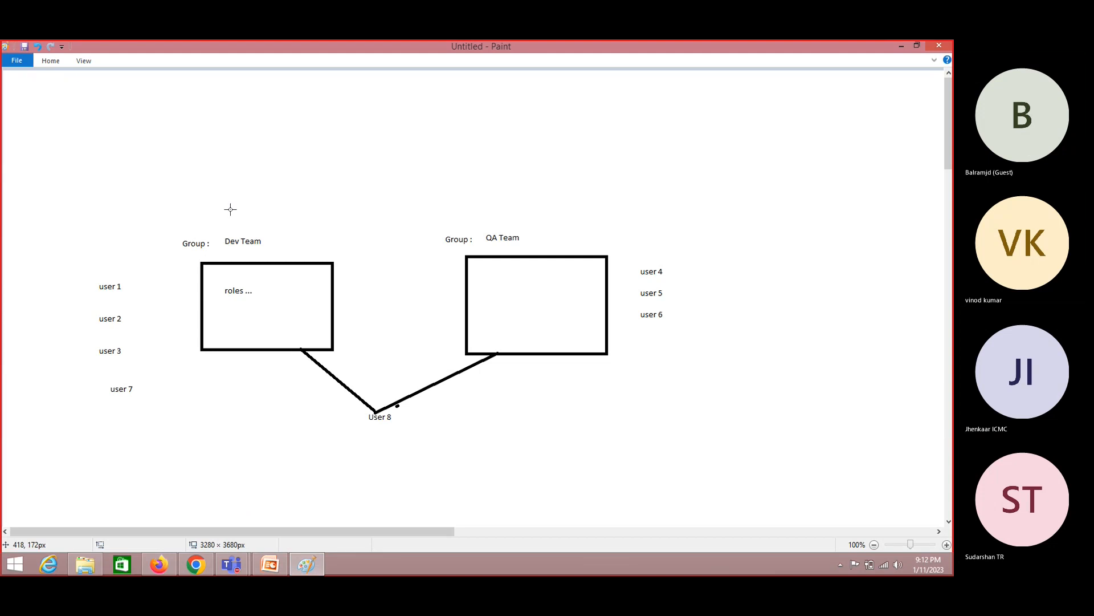
pyautogui.click(308, 564)
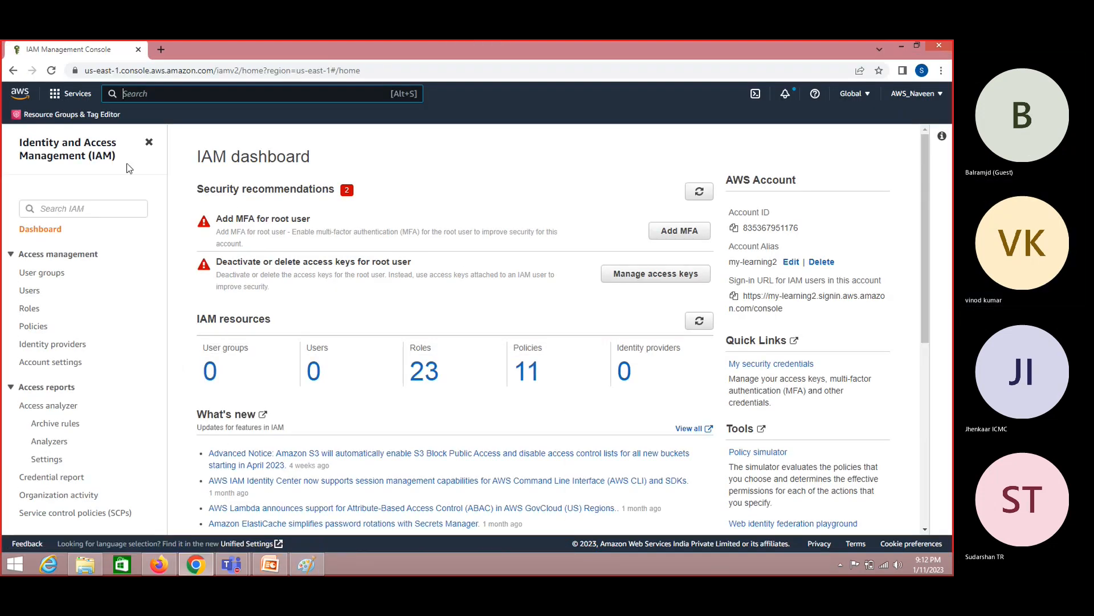
# From User groups, start a new group and enter the name 'Dev-Group'
pyautogui.click(30, 291)
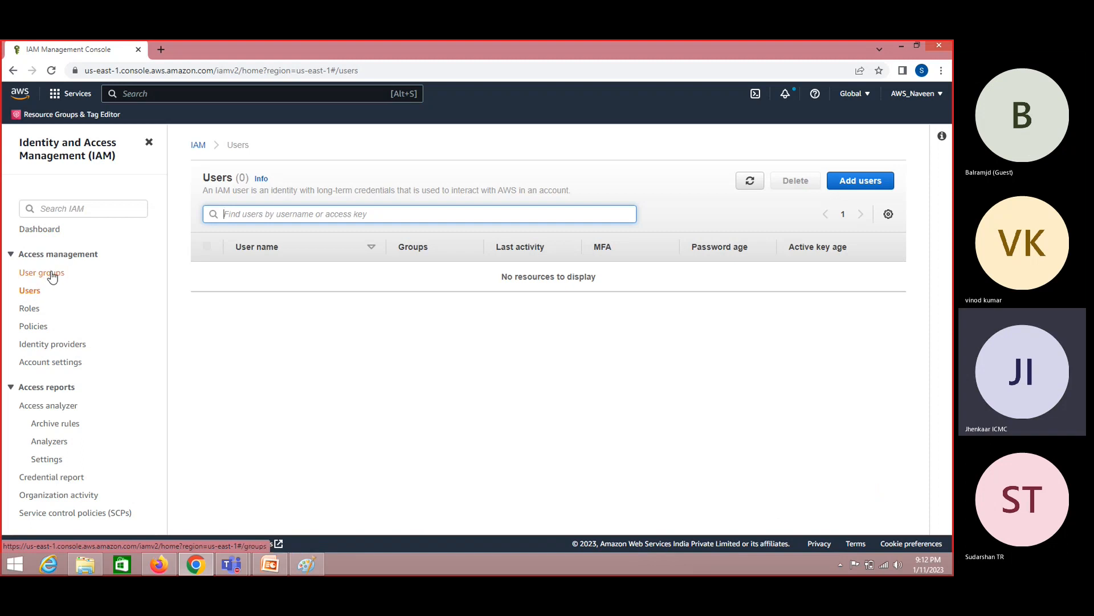
pyautogui.click(53, 275)
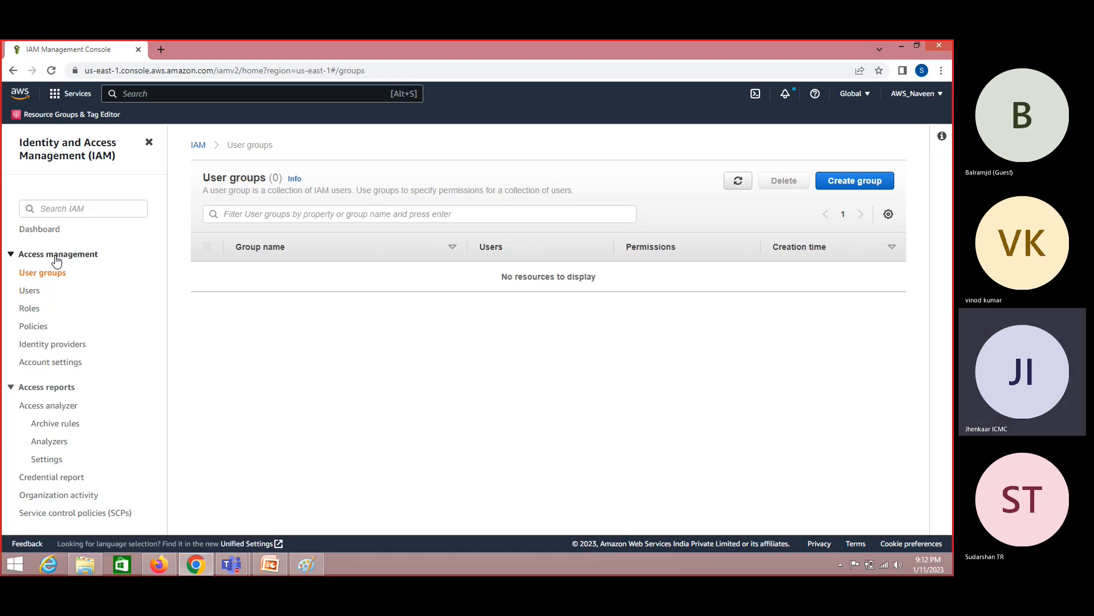
pyautogui.click(869, 189)
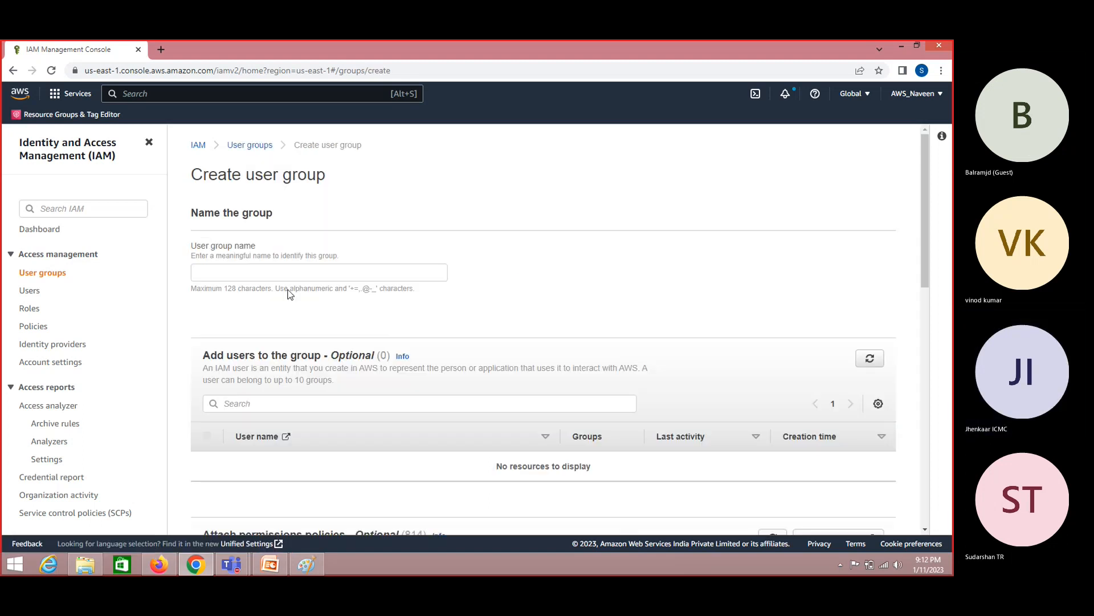
pyautogui.click(293, 274)
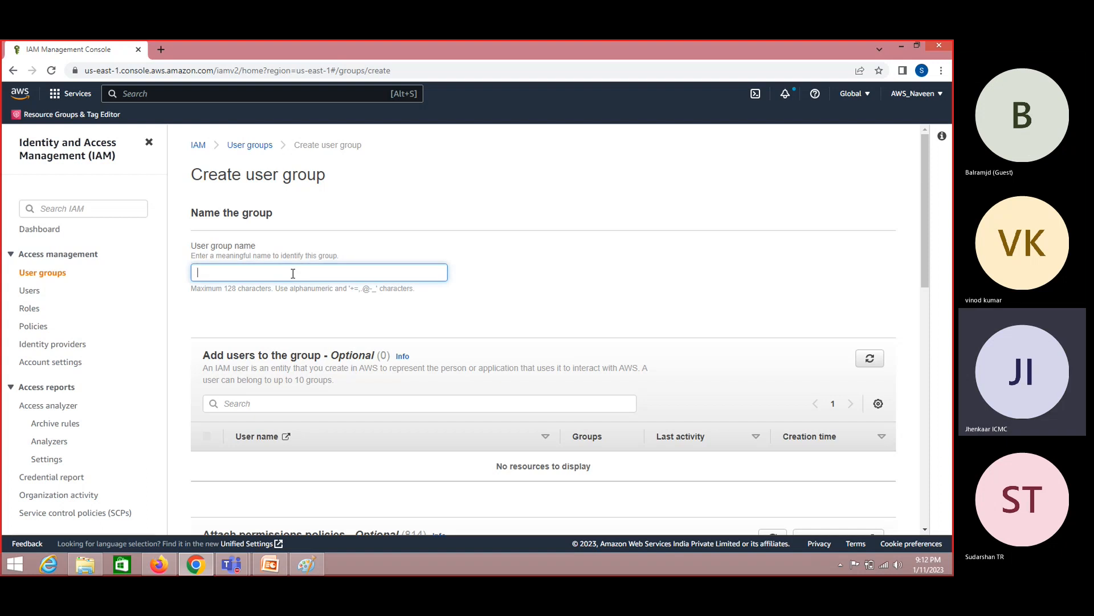
pyautogui.write('Dev-Group')
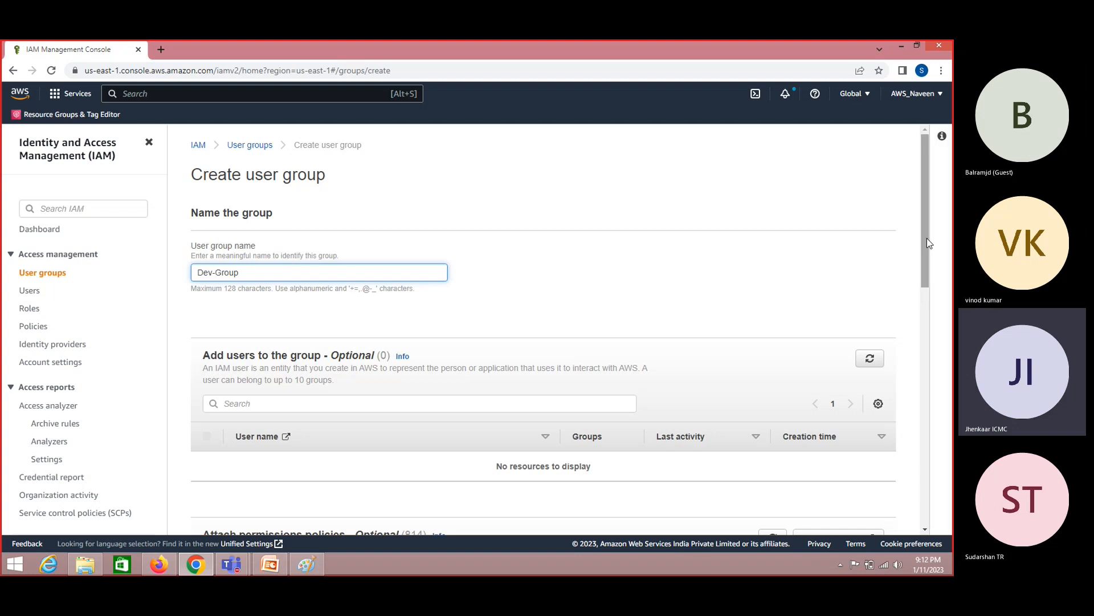
pyautogui.scroll(-3, 927, 243)
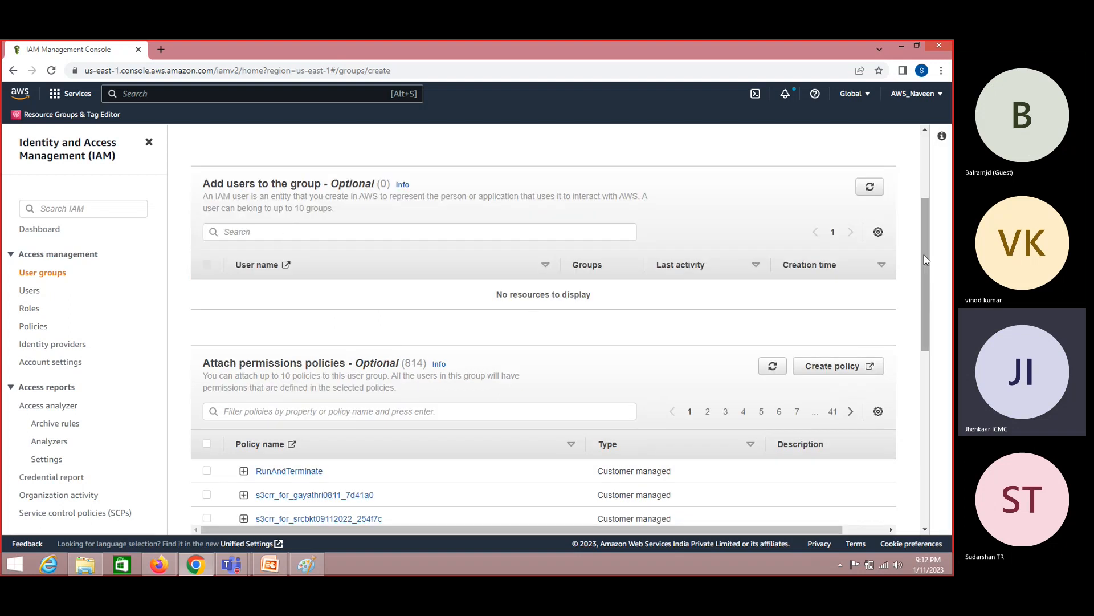
pyautogui.moveTo(925, 254); pyautogui.dragTo(921, 207)
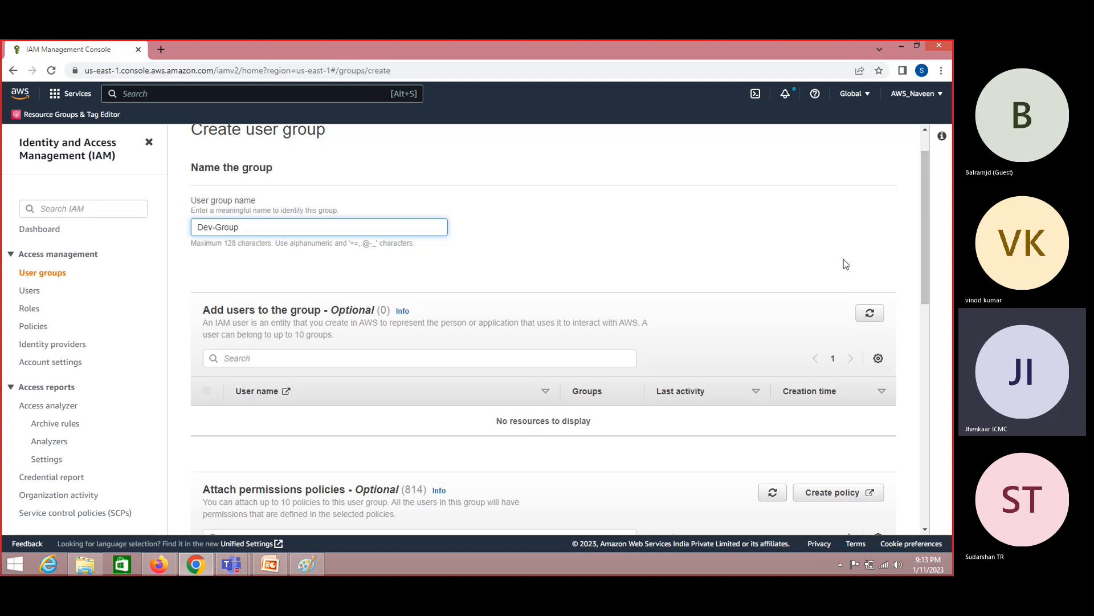
pyautogui.moveTo(925, 290); pyautogui.dragTo(926, 347)
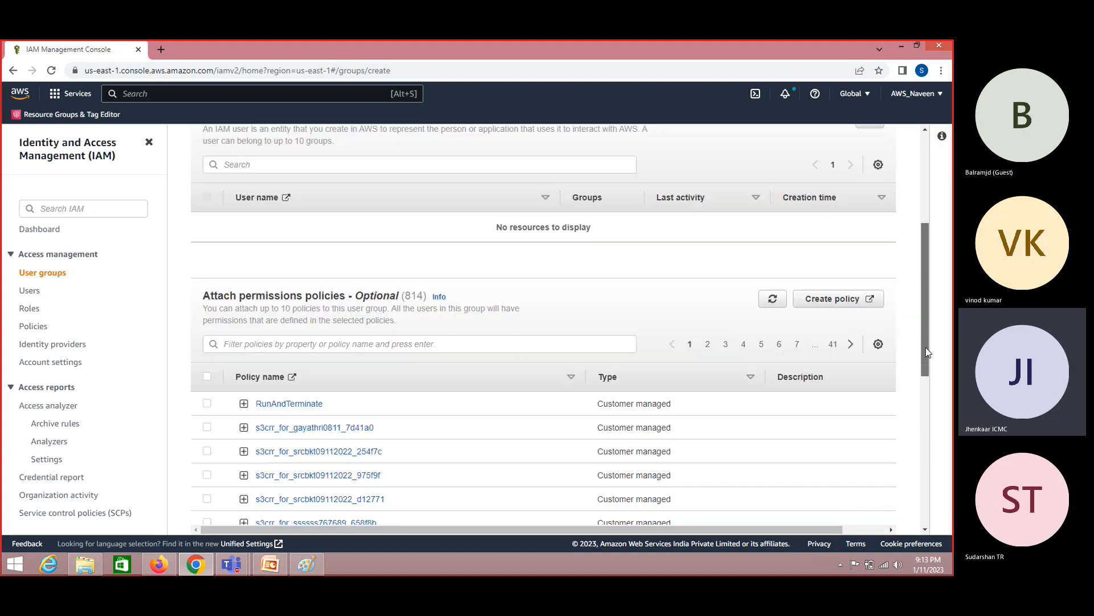
# Back in Paint, draw a short line stroke above the 'Dev Team' label
pyautogui.click(311, 563)
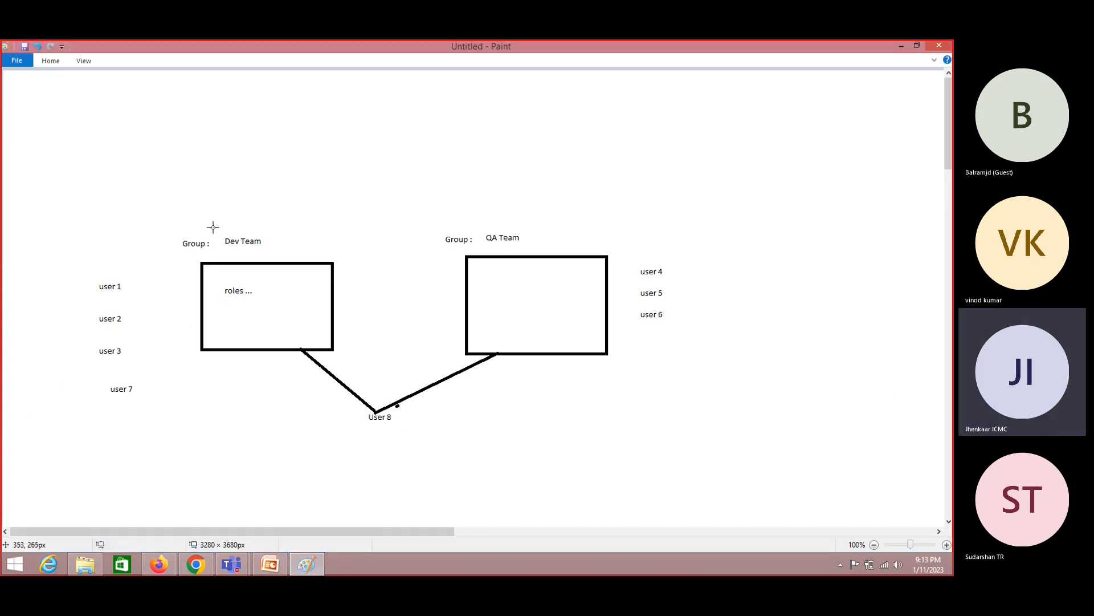
pyautogui.moveTo(213, 227)
pyautogui.mouseDown()
pyautogui.moveTo(264, 251)
pyautogui.moveTo(291, 218)
pyautogui.mouseUp()
# Filter the permissions policies by 'S3' and tick AmazonS3FullAccess for Dev-Group
pyautogui.hotkey('alt', 'Tab')
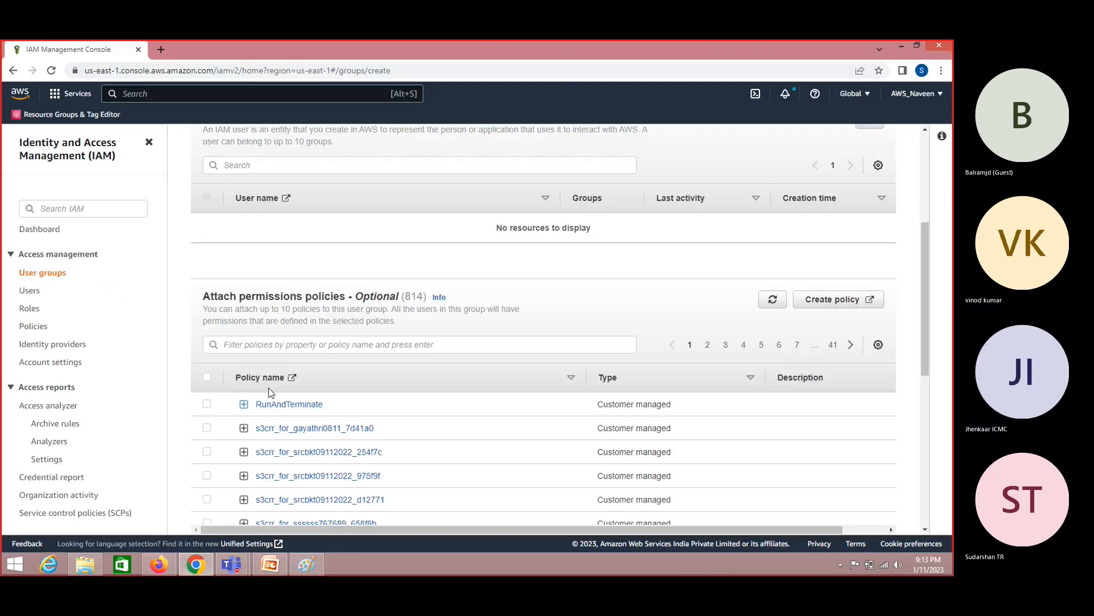
pyautogui.click(309, 345)
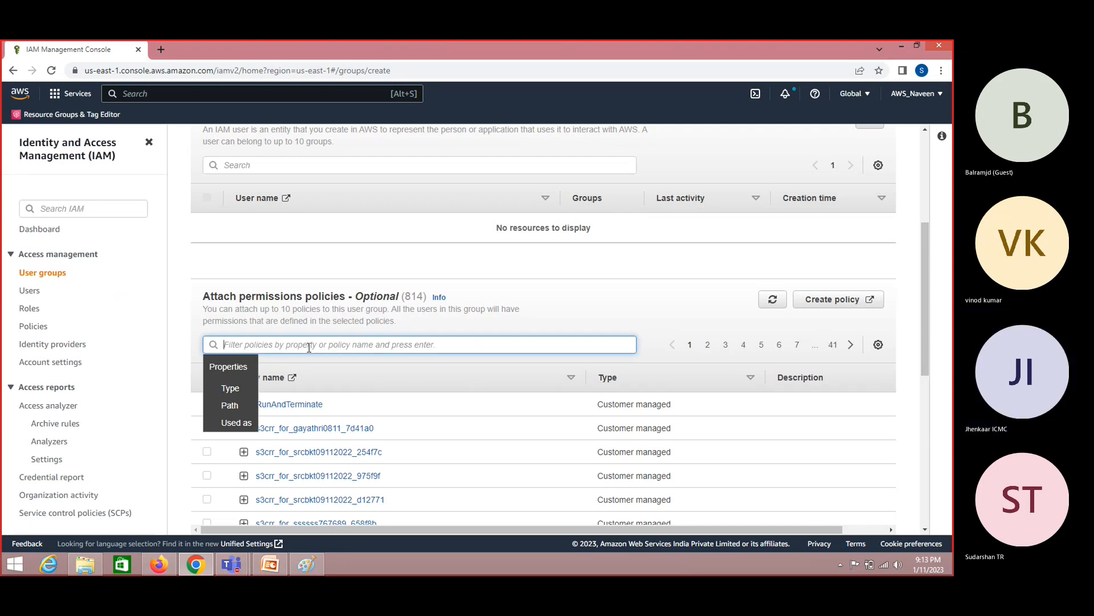
pyautogui.write('S3')
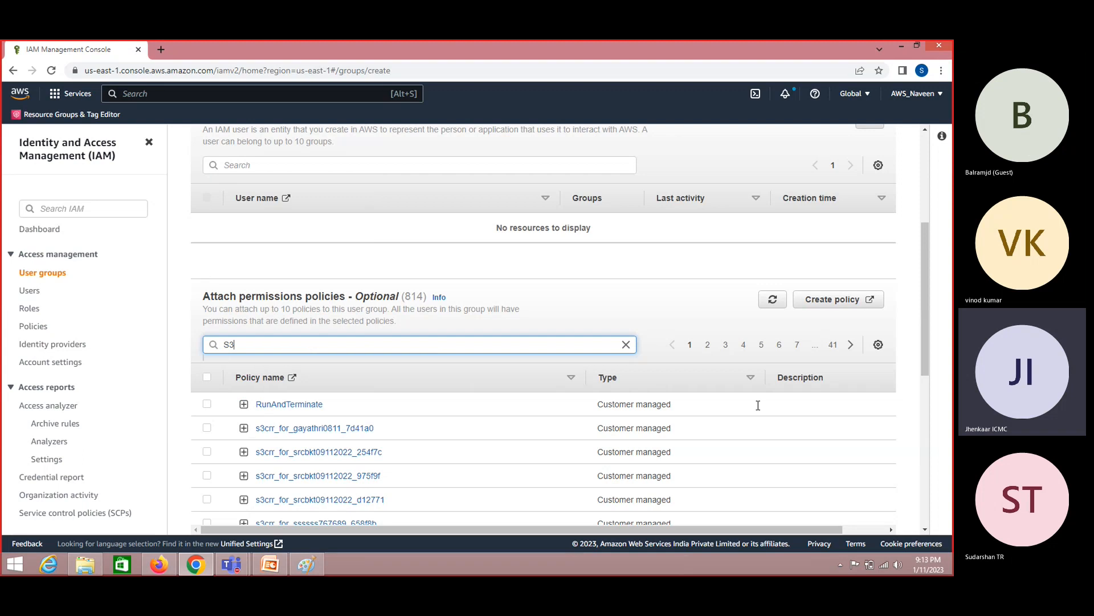
pyautogui.press('Return')
pyautogui.scroll(-2, 925, 334)
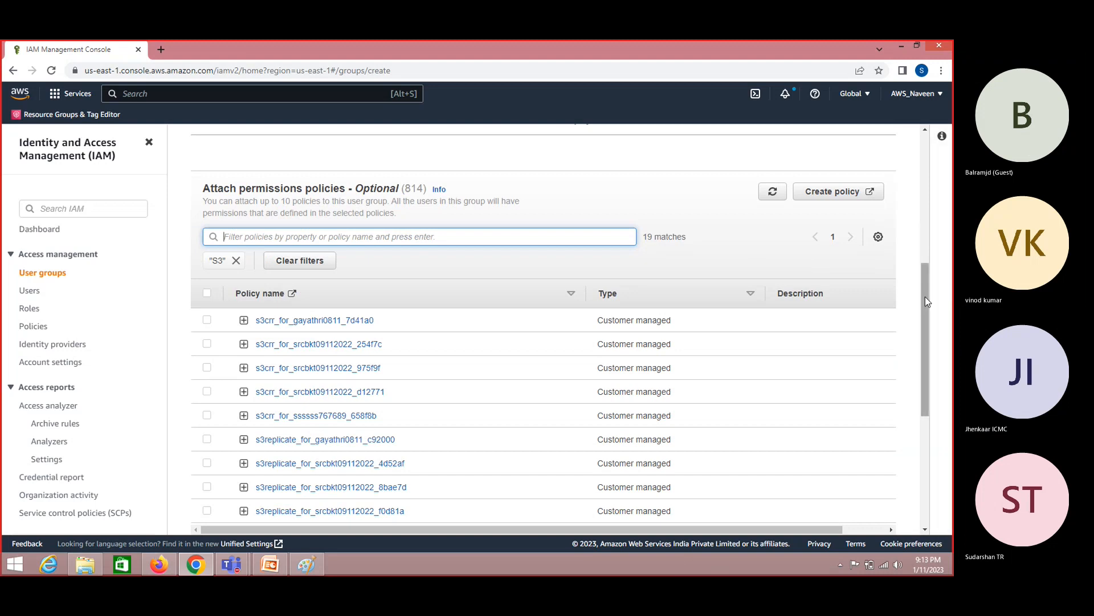
pyautogui.moveTo(925, 300); pyautogui.dragTo(924, 362)
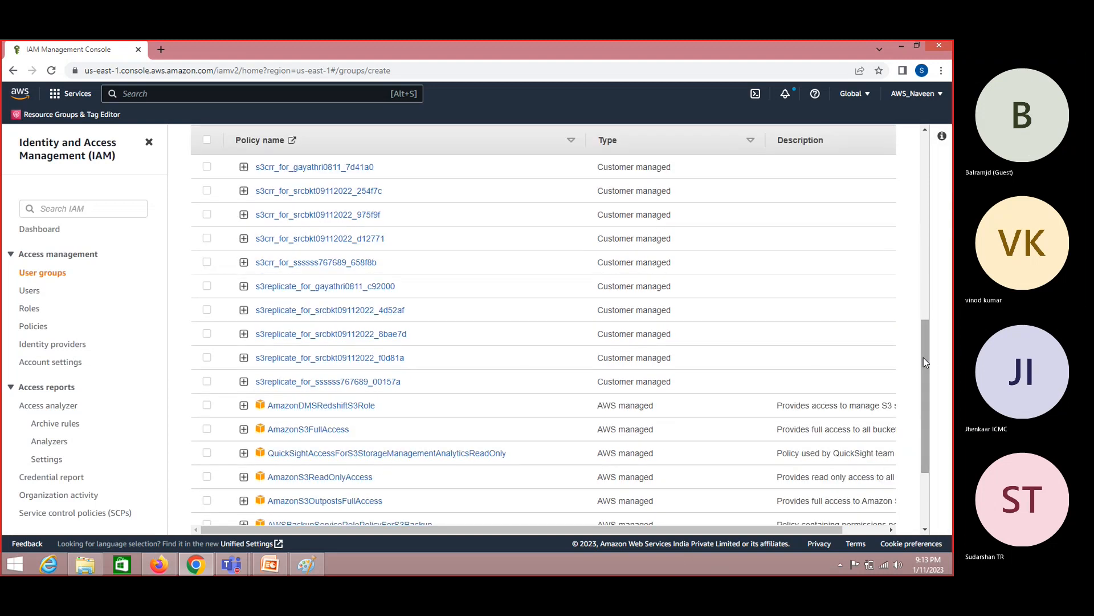
pyautogui.click(206, 429)
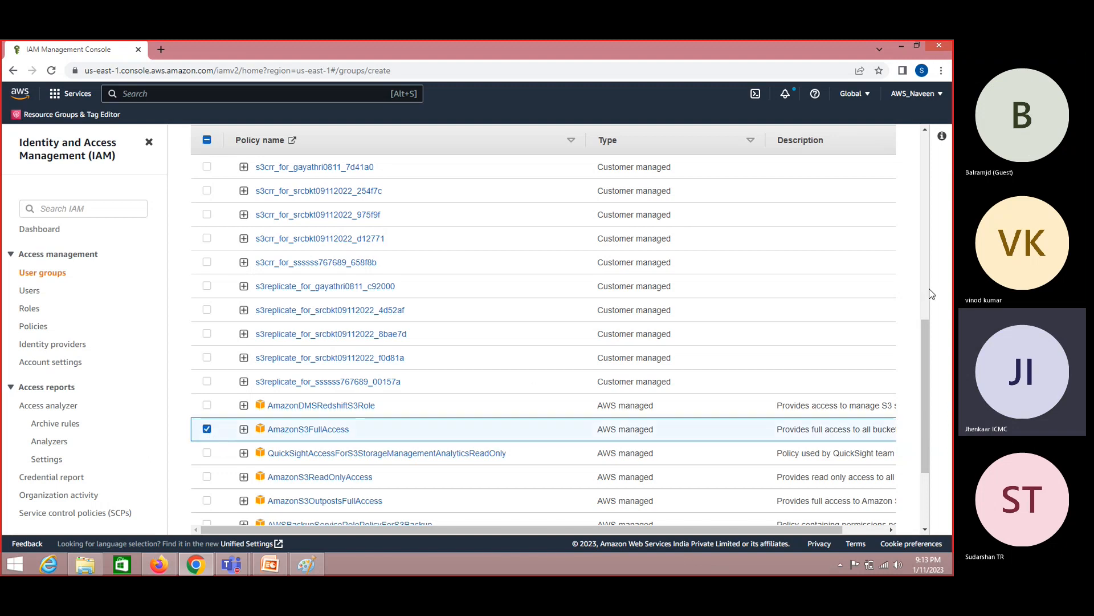
pyautogui.moveTo(924, 351); pyautogui.dragTo(931, 391)
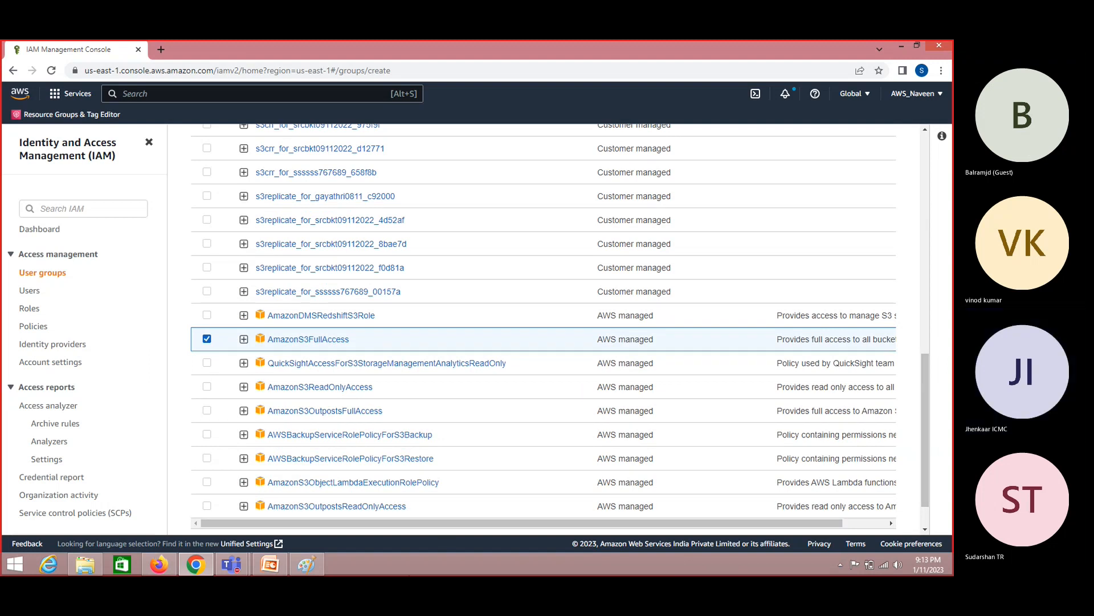
pyautogui.click(307, 565)
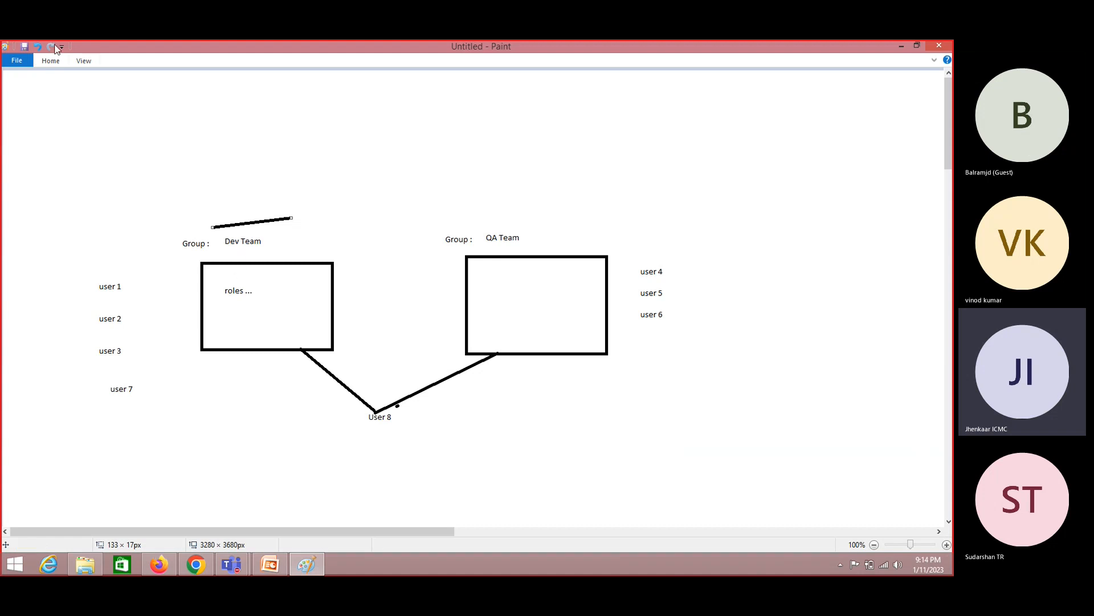
# Type 'S3FullAccess' inside the Dev Team box and 'EC2ReadOnlyAccess' inside the QA Team box
pyautogui.click(50, 60)
pyautogui.click(174, 77)
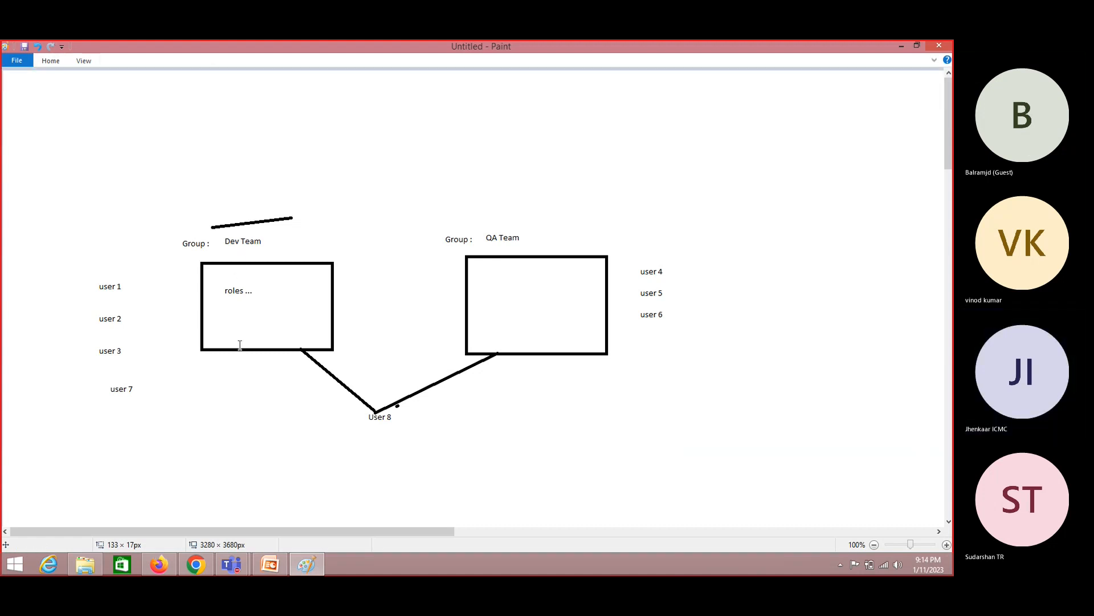
pyautogui.click(222, 303)
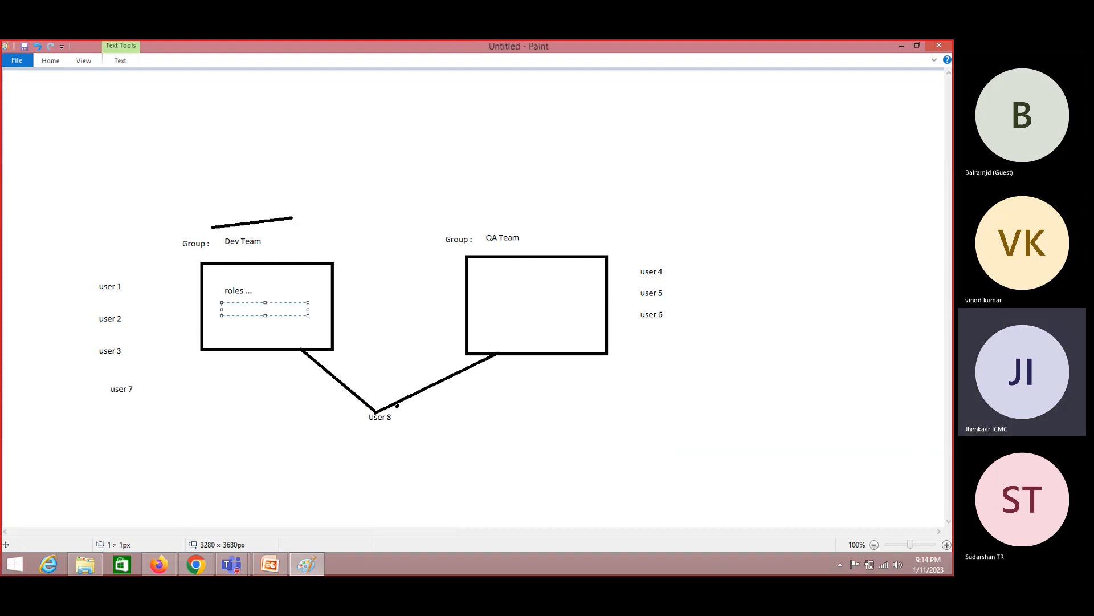
pyautogui.write('S3FullAccess')
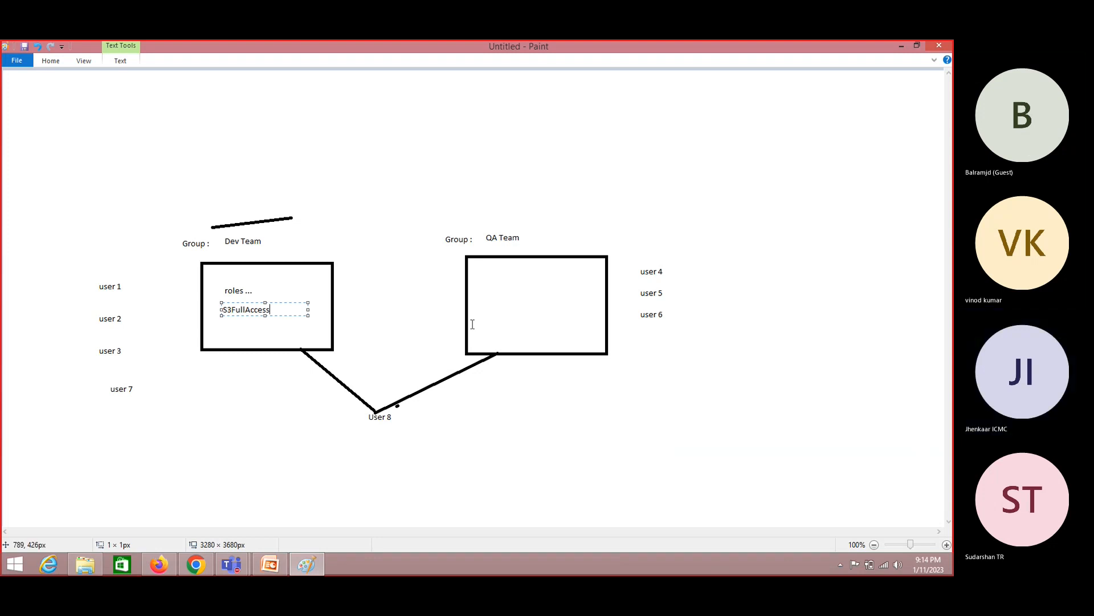
pyautogui.click(501, 278)
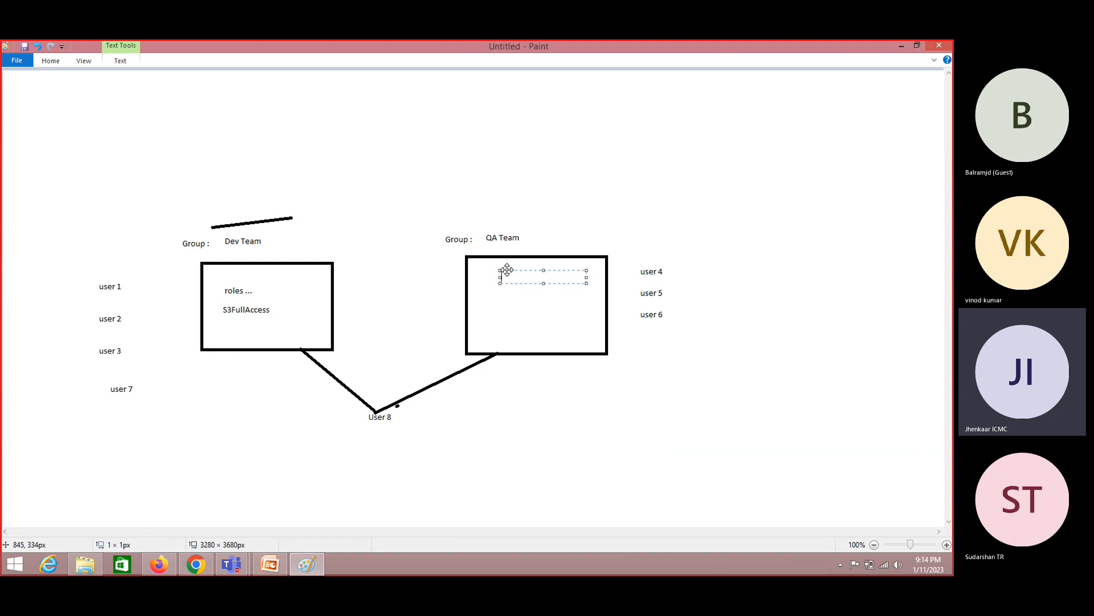
pyautogui.write('EC2e')
pyautogui.press('BackSpace')
pyautogui.write('ReadOnlyAccess')
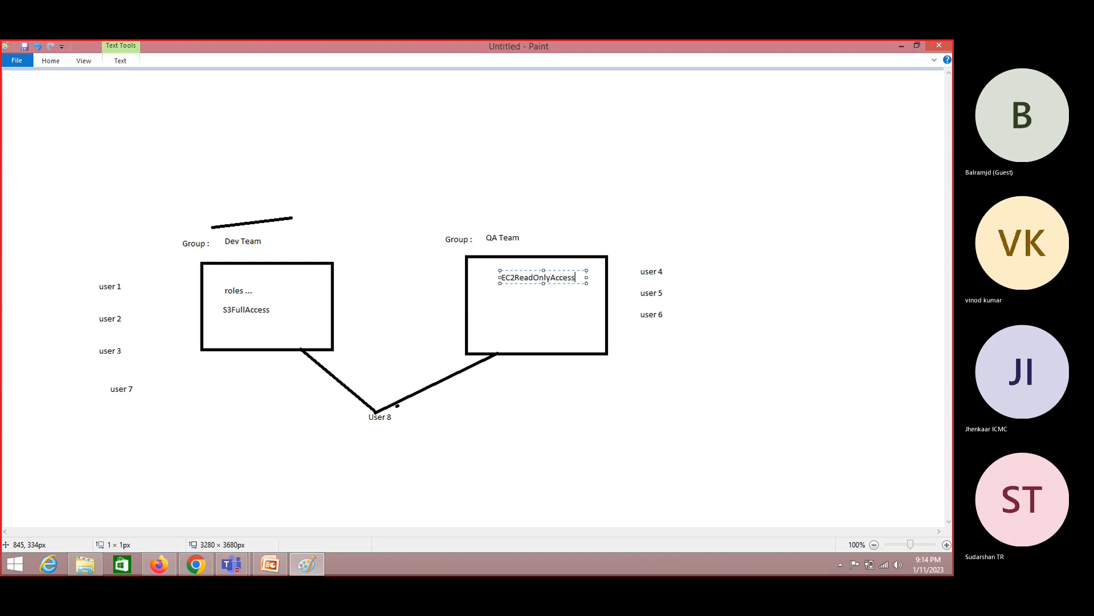
pyautogui.click(501, 293)
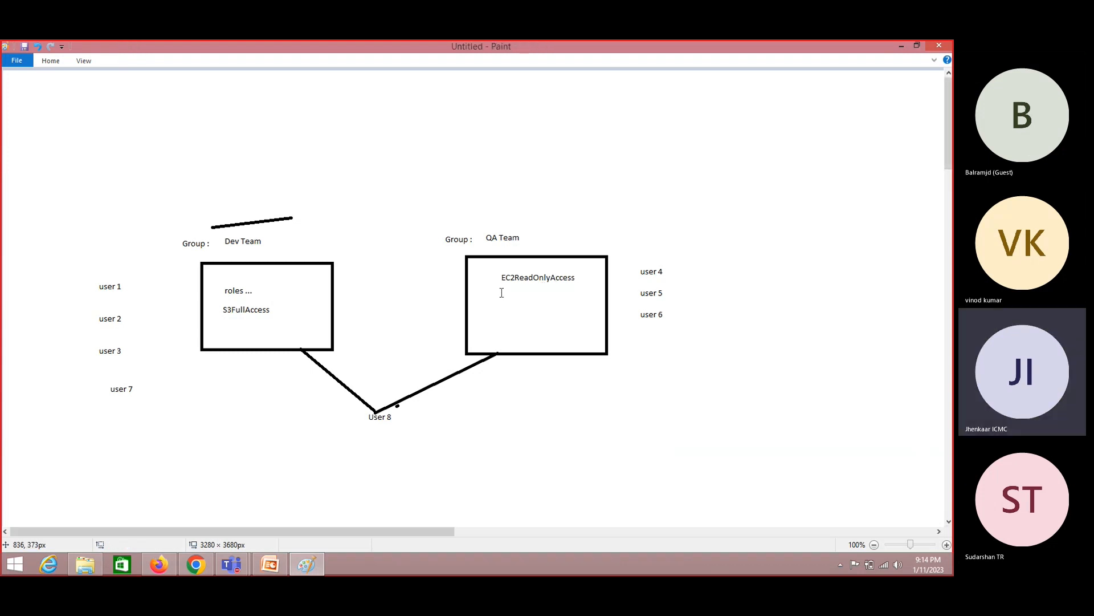
# Submit the form to create Dev-Group with the S3 policy, then go to the Users list
pyautogui.hotkey('alt', 'Tab')
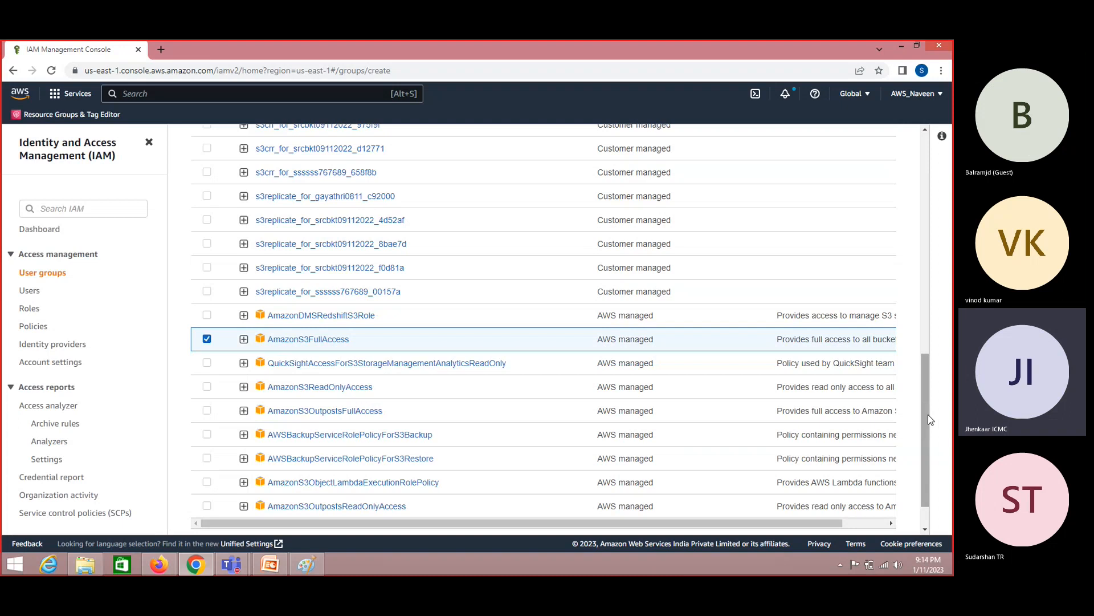
pyautogui.scroll(-2, 911, 404)
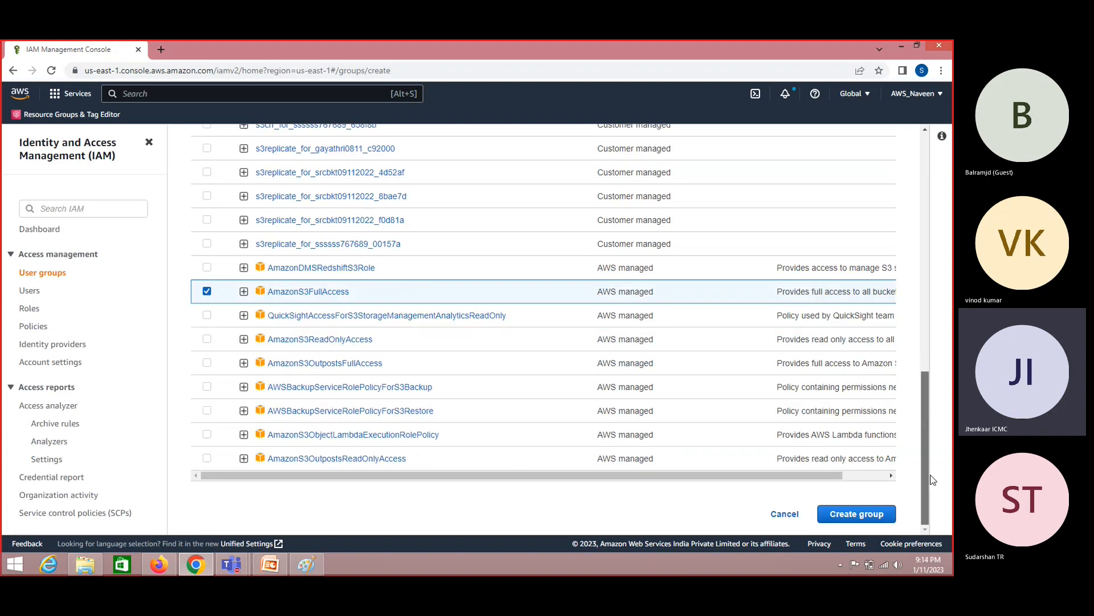
pyautogui.click(866, 516)
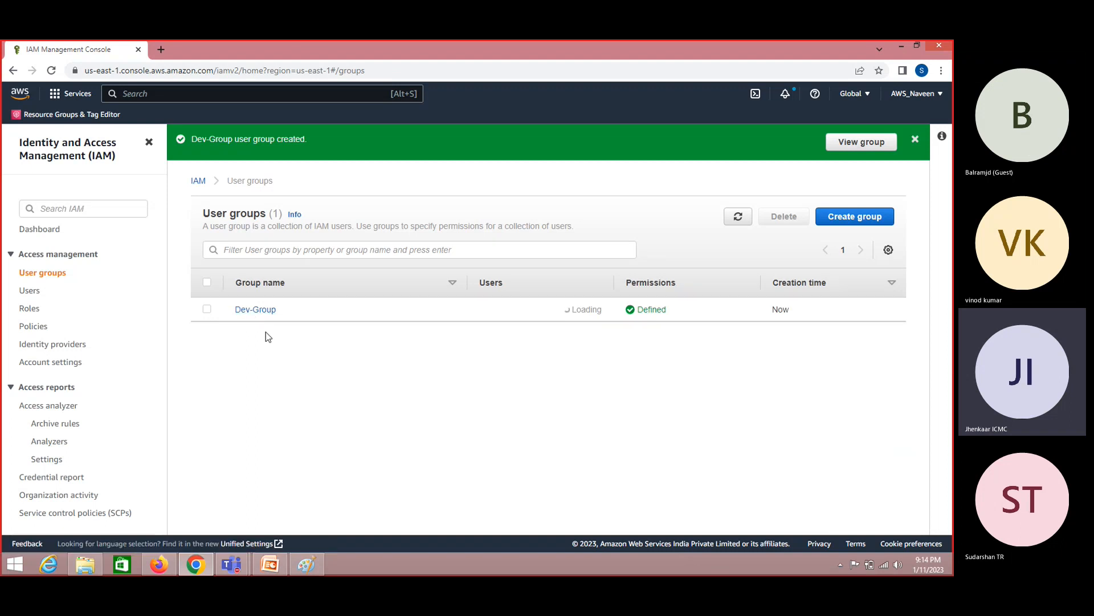
pyautogui.click(32, 292)
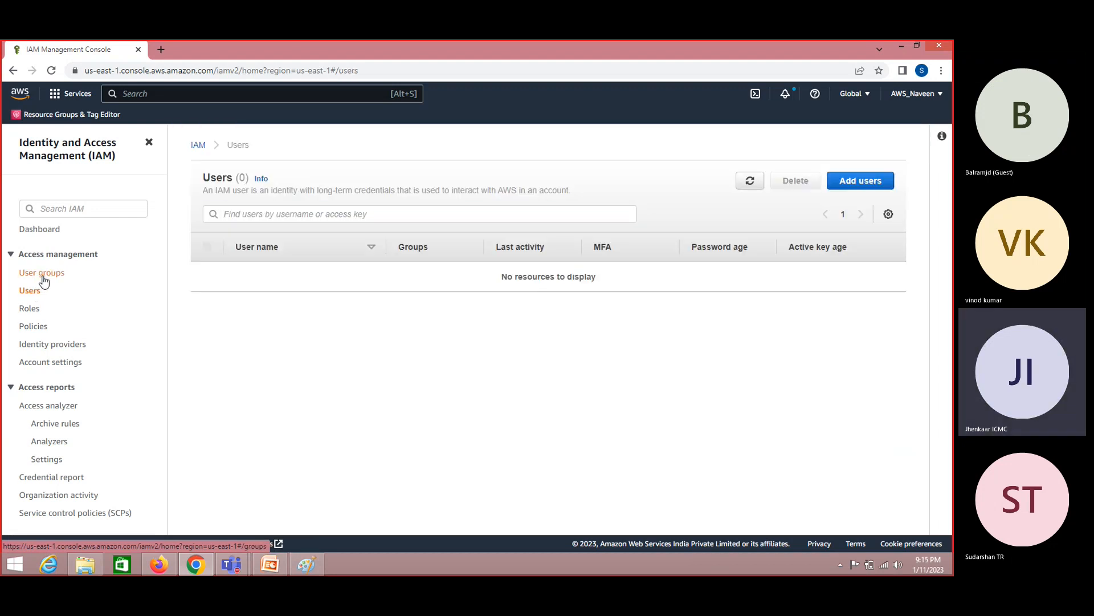
# Start adding a new IAM user and enter the user name 'user1'
pyautogui.click(46, 279)
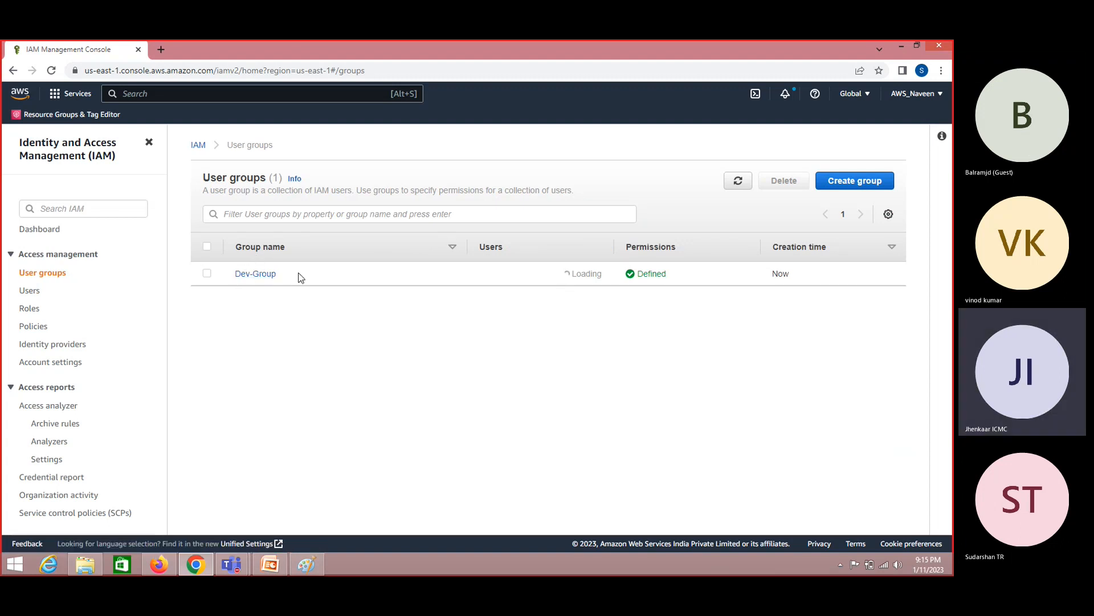
pyautogui.click(26, 294)
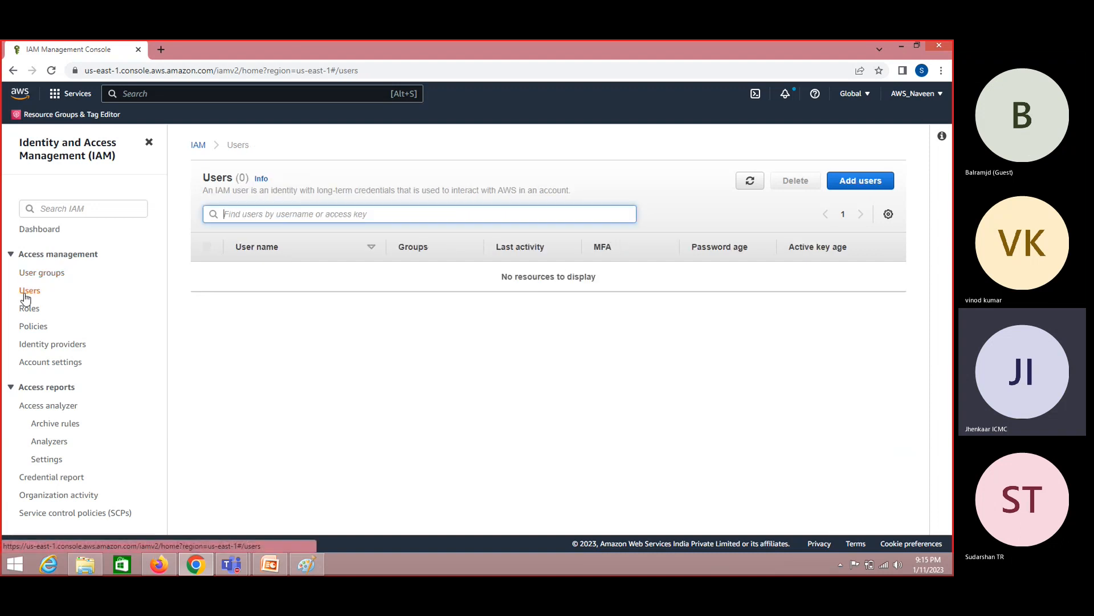
pyautogui.click(866, 183)
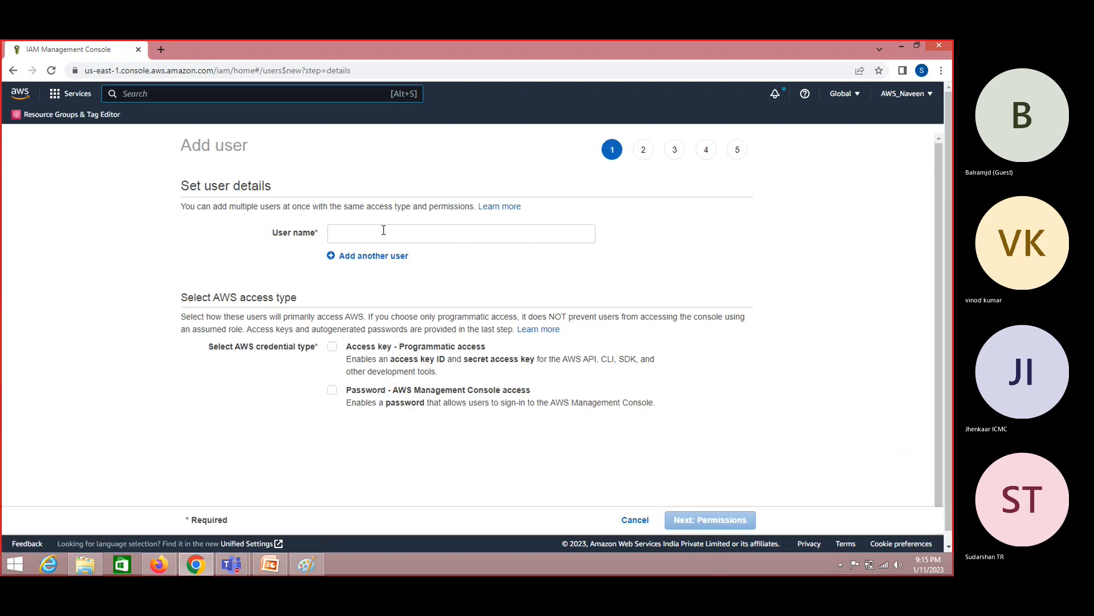
pyautogui.click(382, 230)
pyautogui.write('user1')
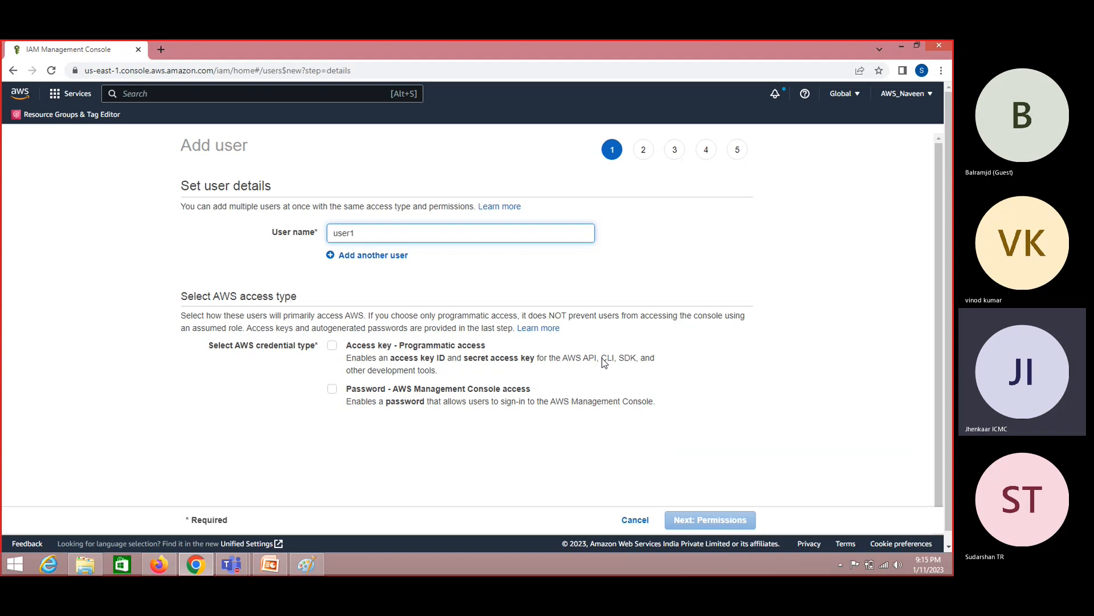
# Enable access-key and console access with a custom password, no forced reset, and proceed to permissions
pyautogui.click(332, 346)
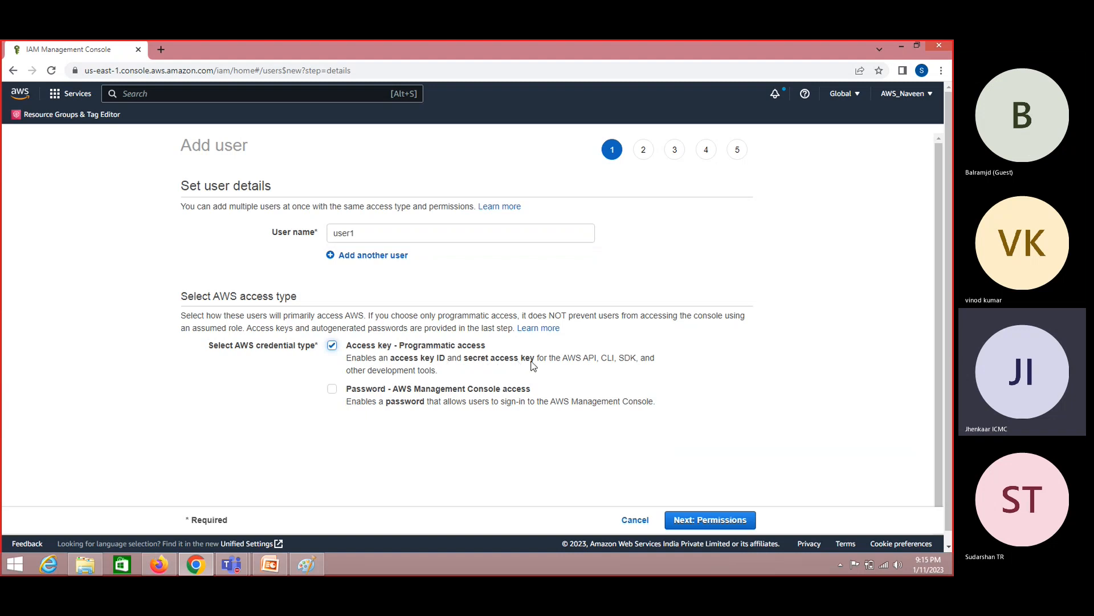
pyautogui.click(332, 389)
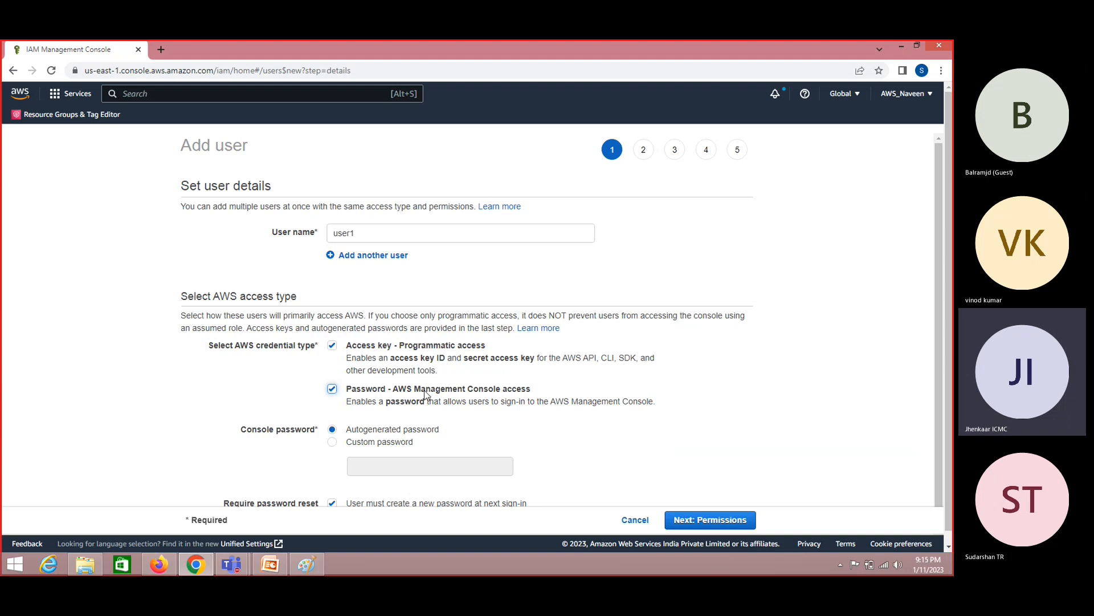
pyautogui.click(332, 443)
pyautogui.click(366, 462)
pyautogui.write('••')
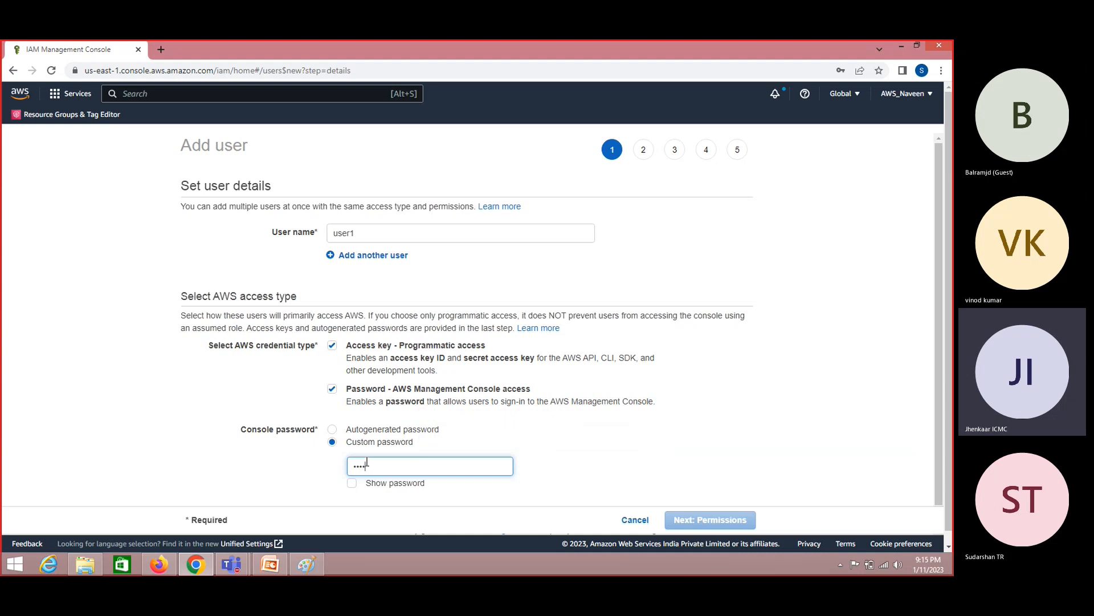
pyautogui.write('•••••')
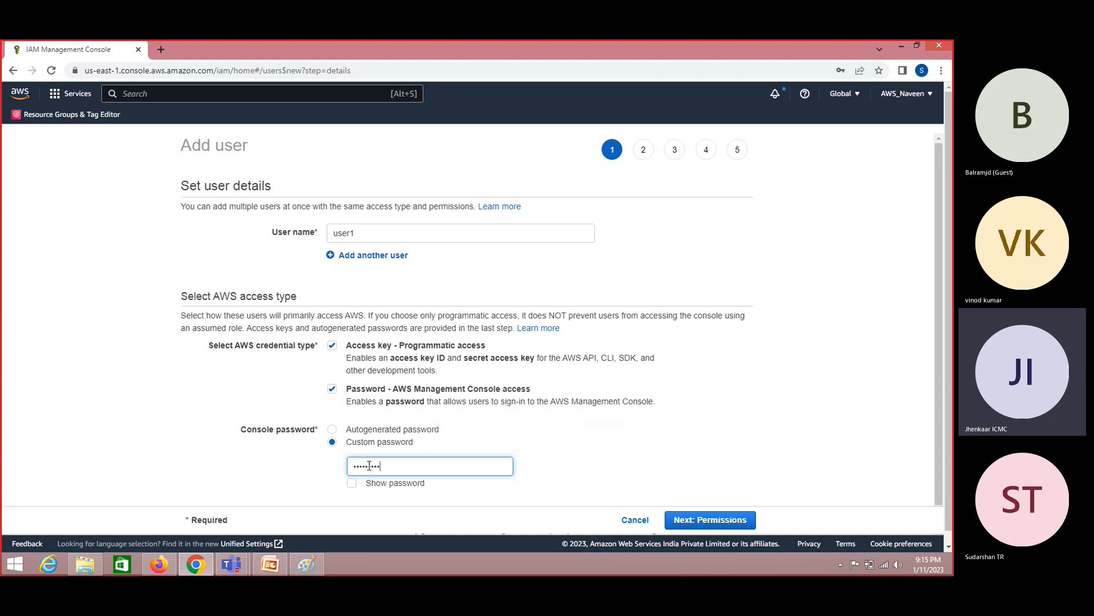
pyautogui.click(352, 483)
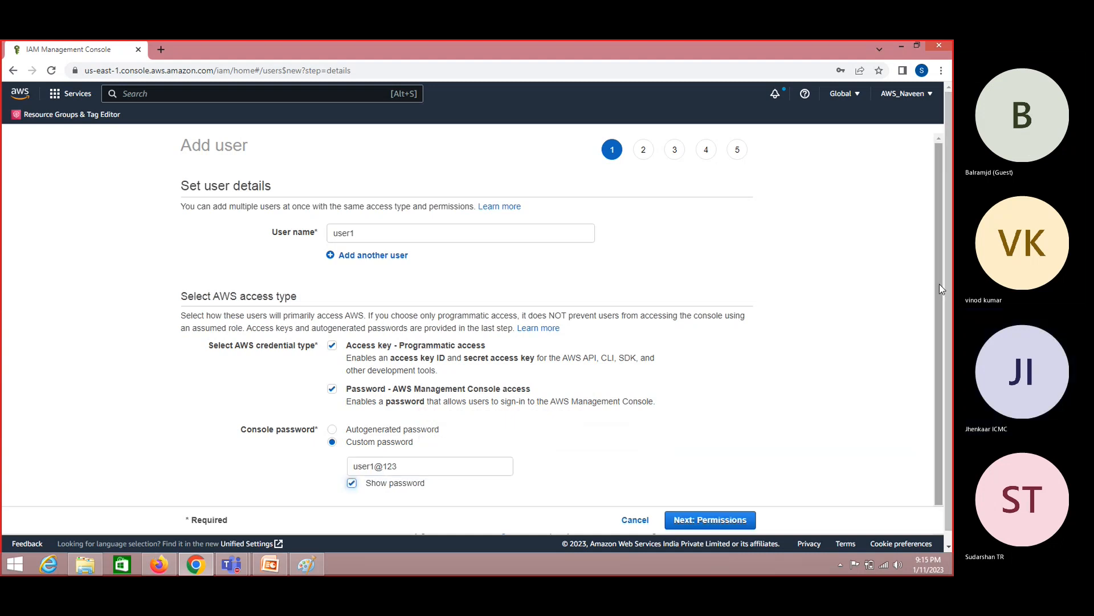
pyautogui.scroll(-1, 941, 289)
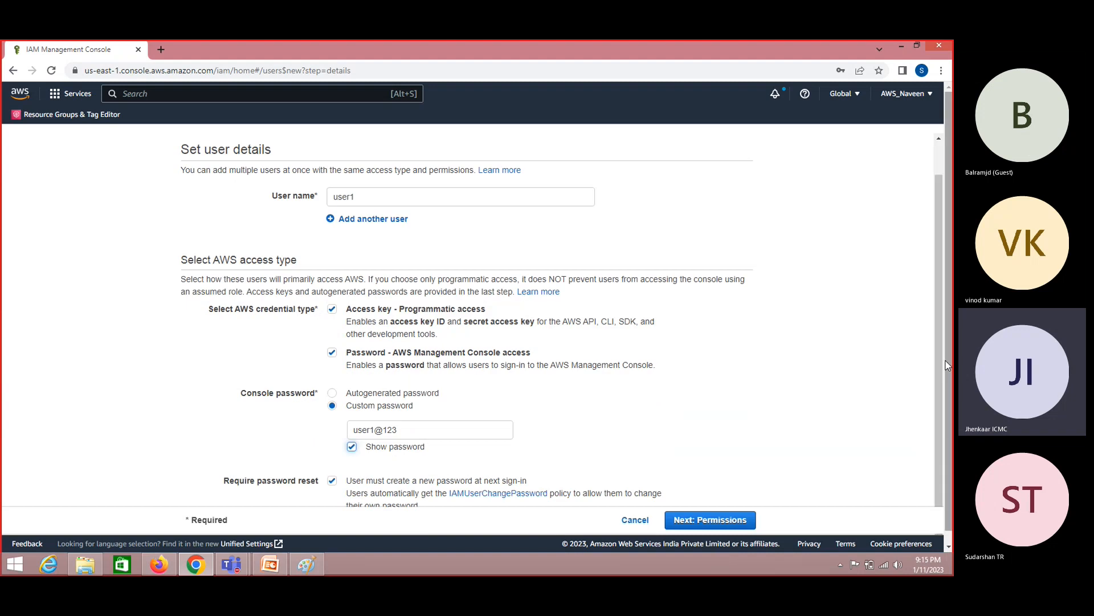
pyautogui.click(331, 485)
pyautogui.click(332, 482)
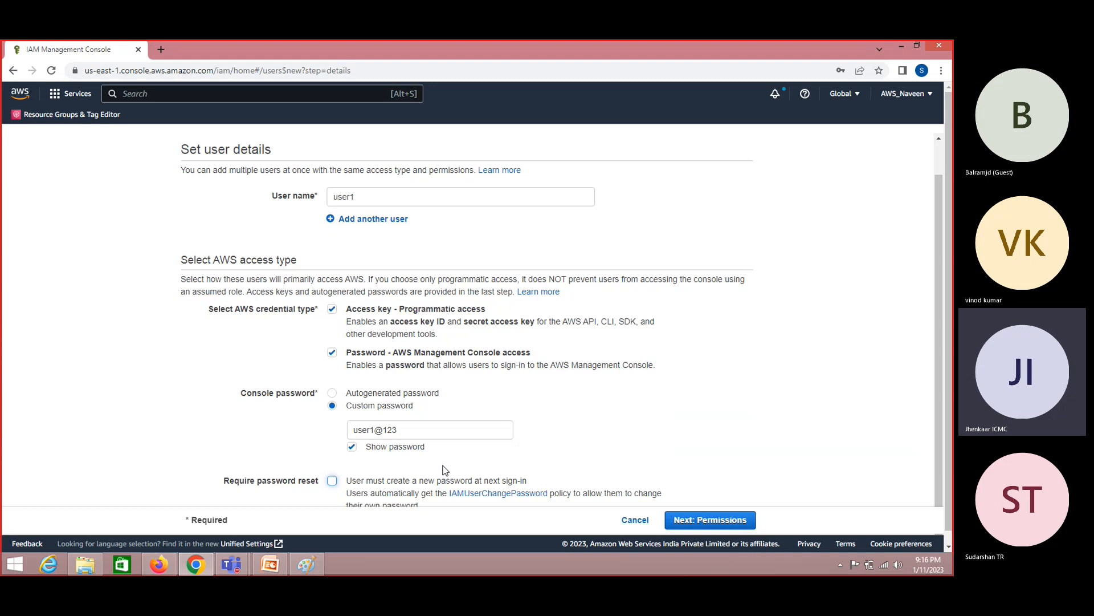
pyautogui.click(725, 522)
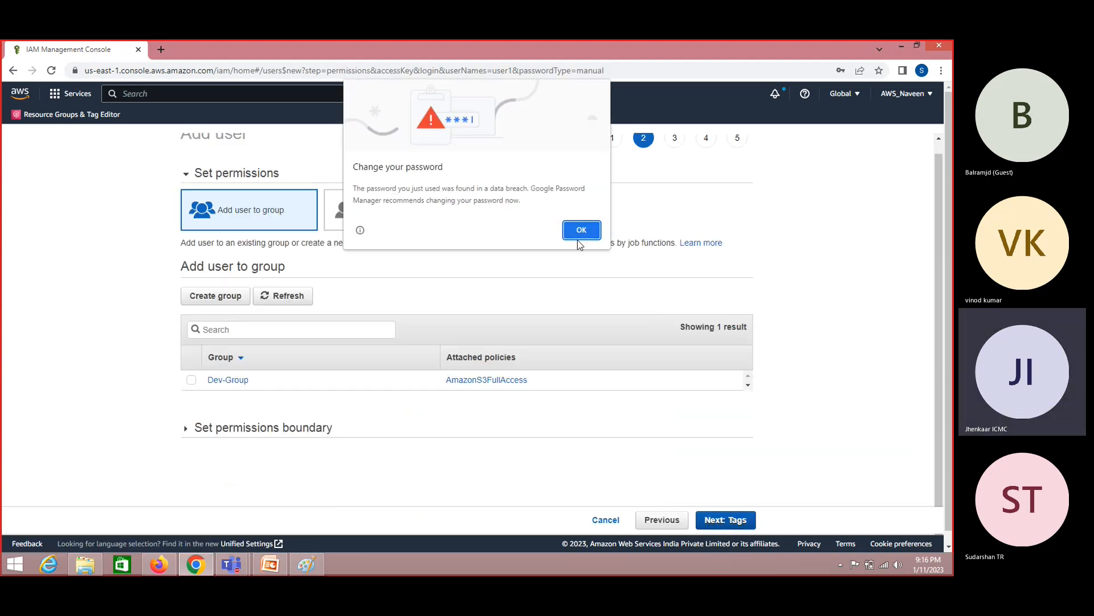
# Dismiss the browser password prompts and add user1 to Dev-Group
pyautogui.click(591, 227)
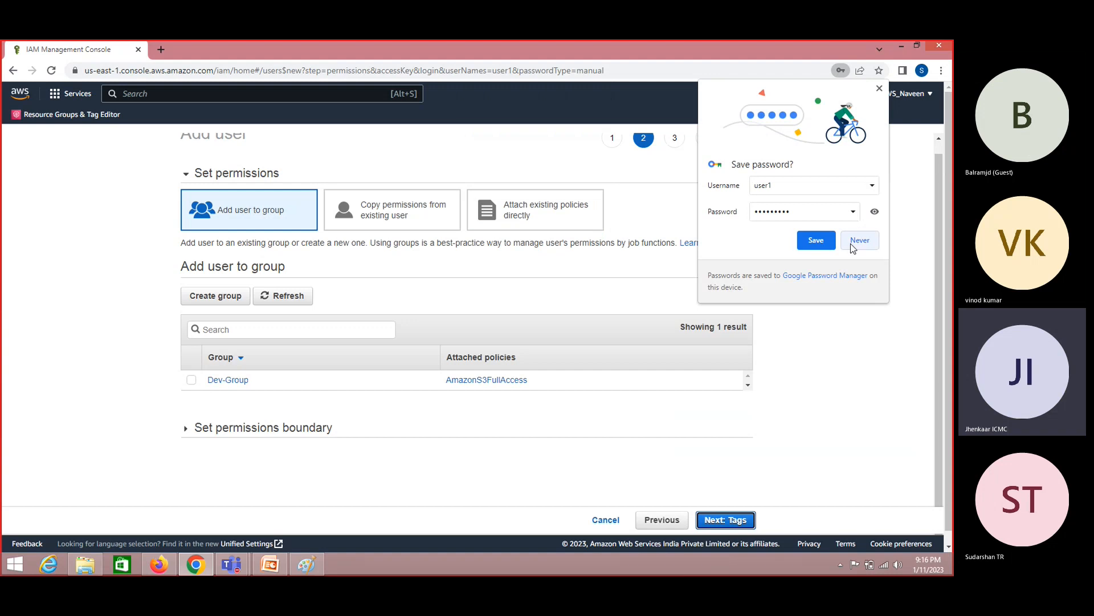
pyautogui.click(820, 246)
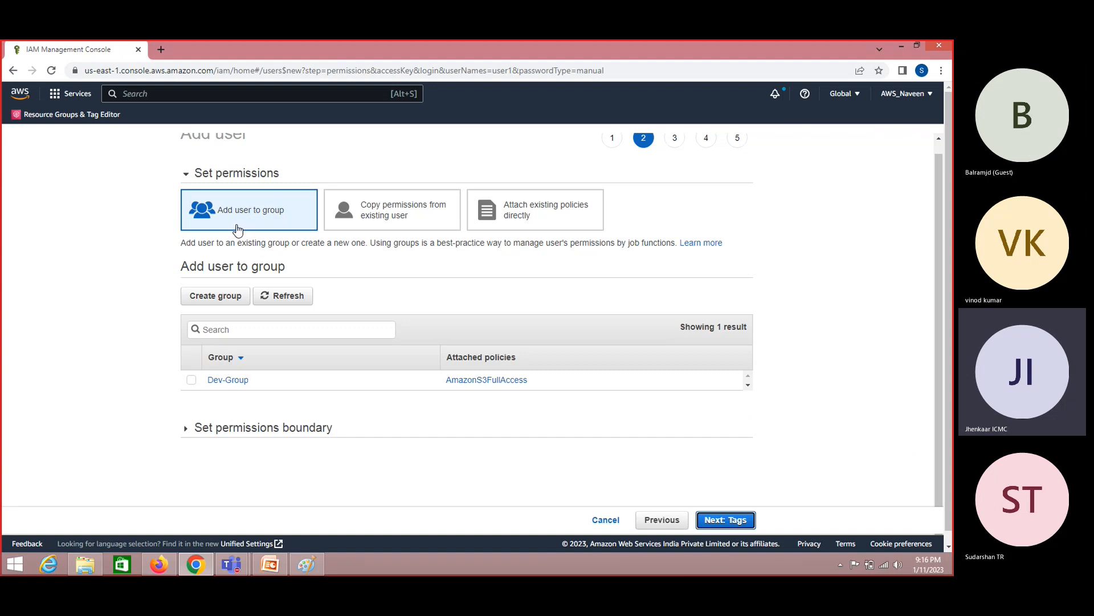
pyautogui.click(546, 211)
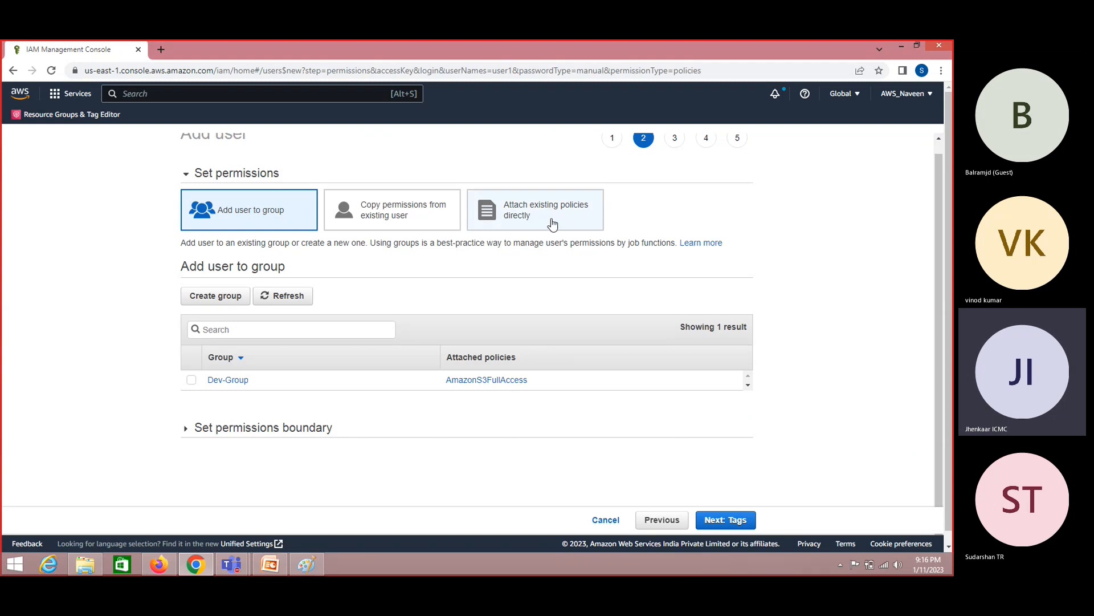
pyautogui.click(255, 212)
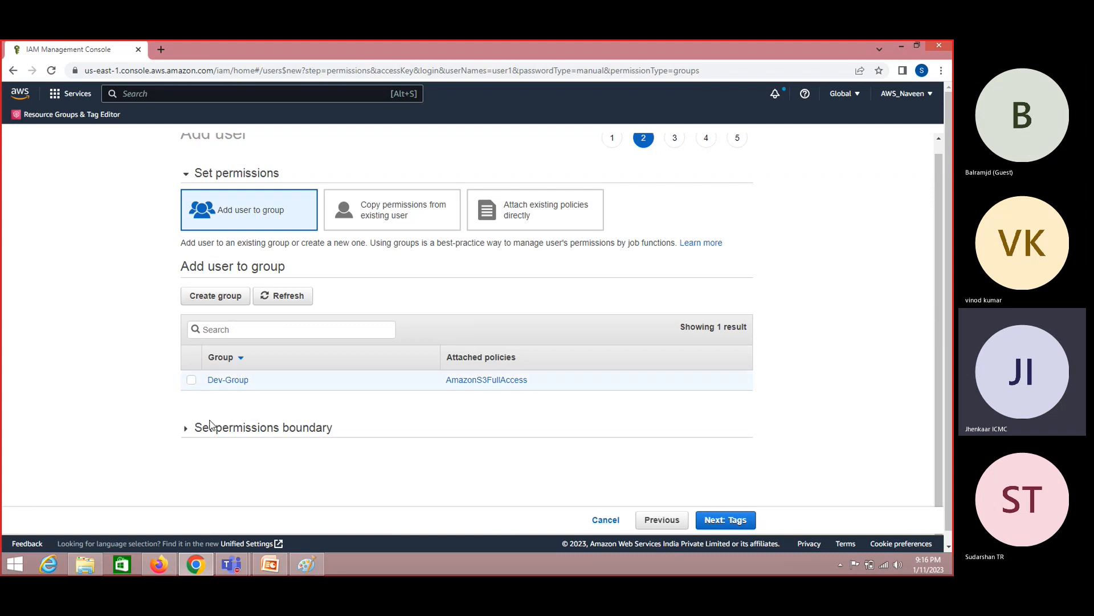
pyautogui.click(192, 381)
pyautogui.moveTo(935, 272); pyautogui.dragTo(936, 230)
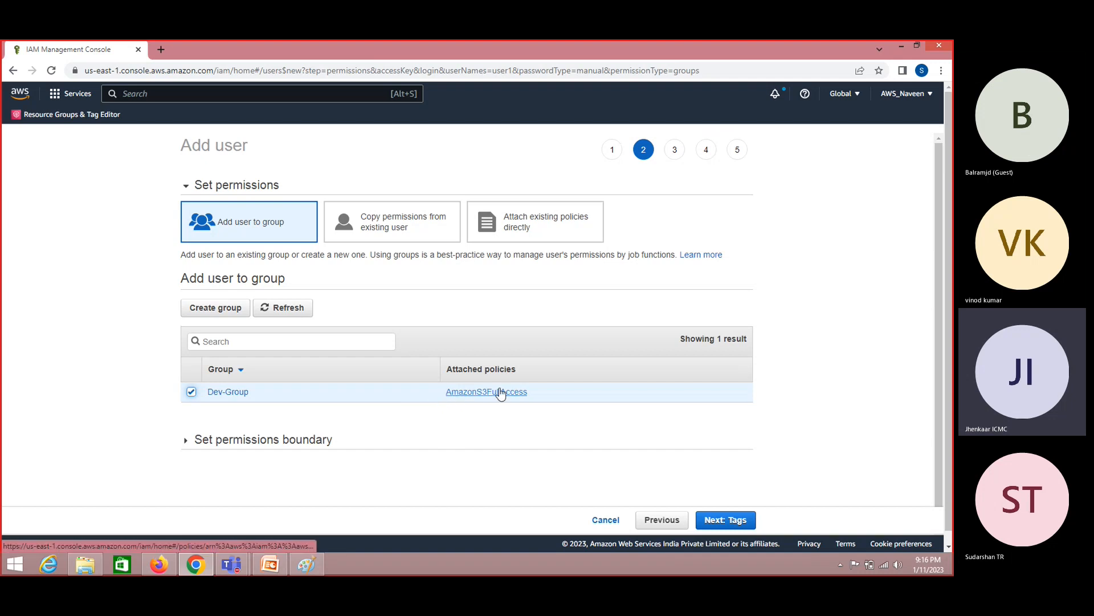
# Skip tags and create user1 from the review step
pyautogui.click(729, 520)
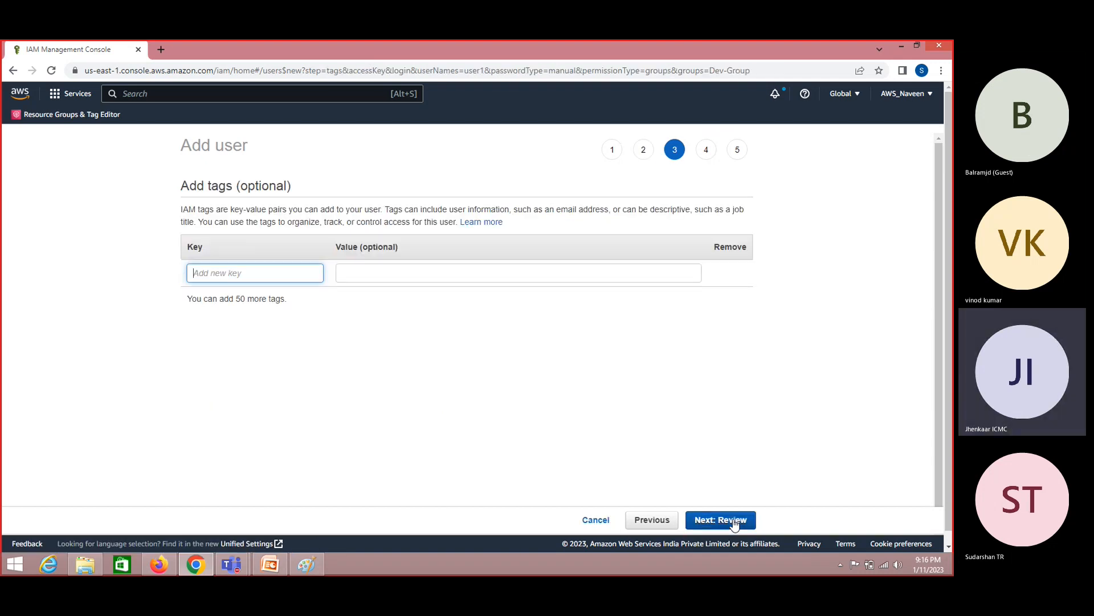
pyautogui.click(734, 520)
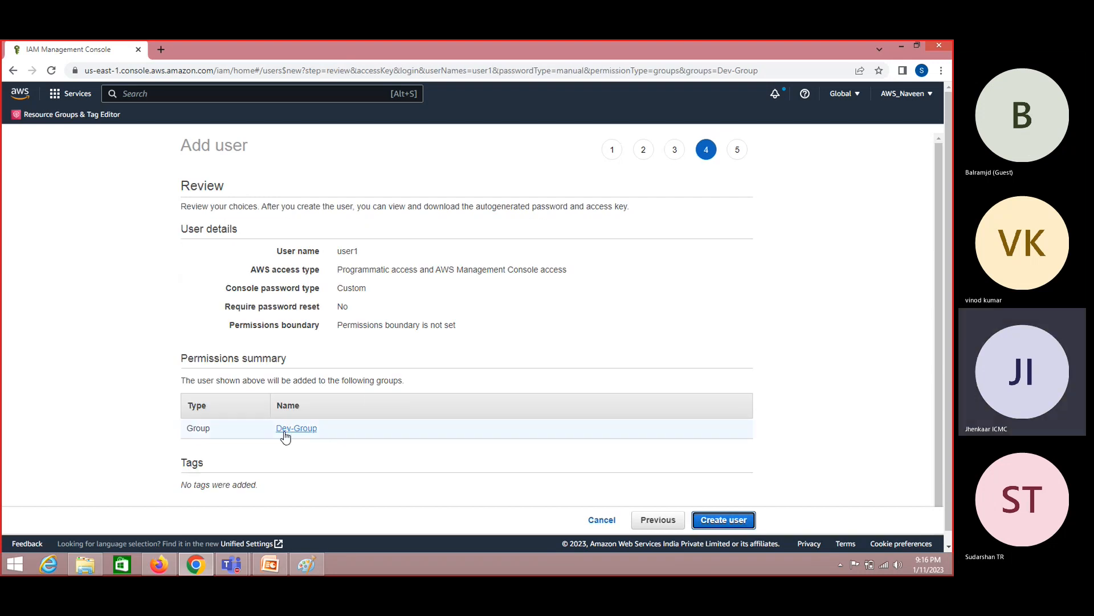
pyautogui.click(724, 520)
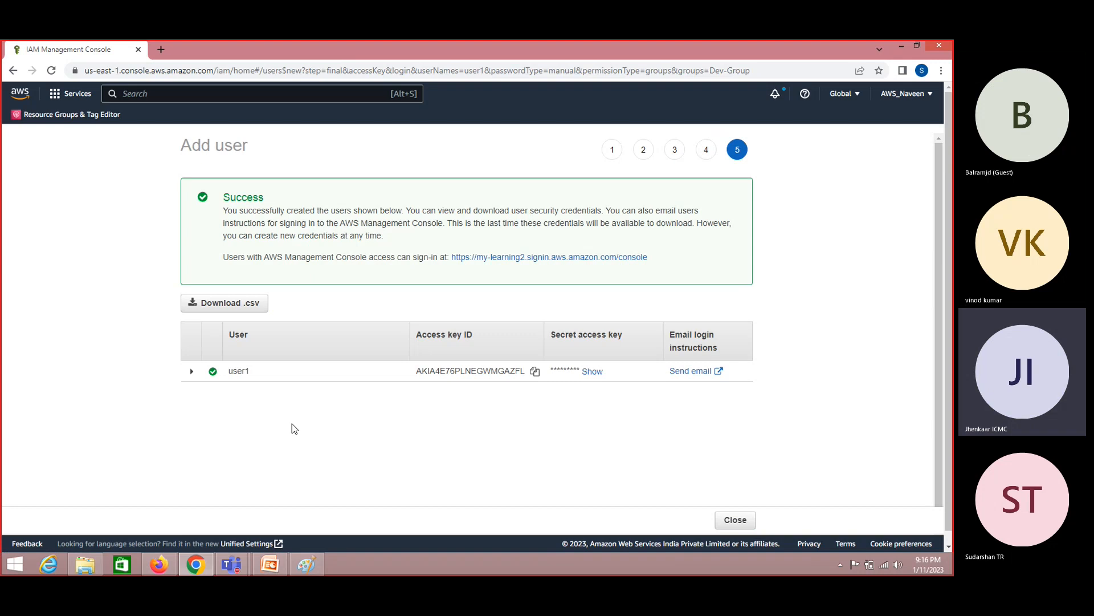
# Copy user1's console sign-in link and open it in Firefox
pyautogui.rightClick(533, 261)
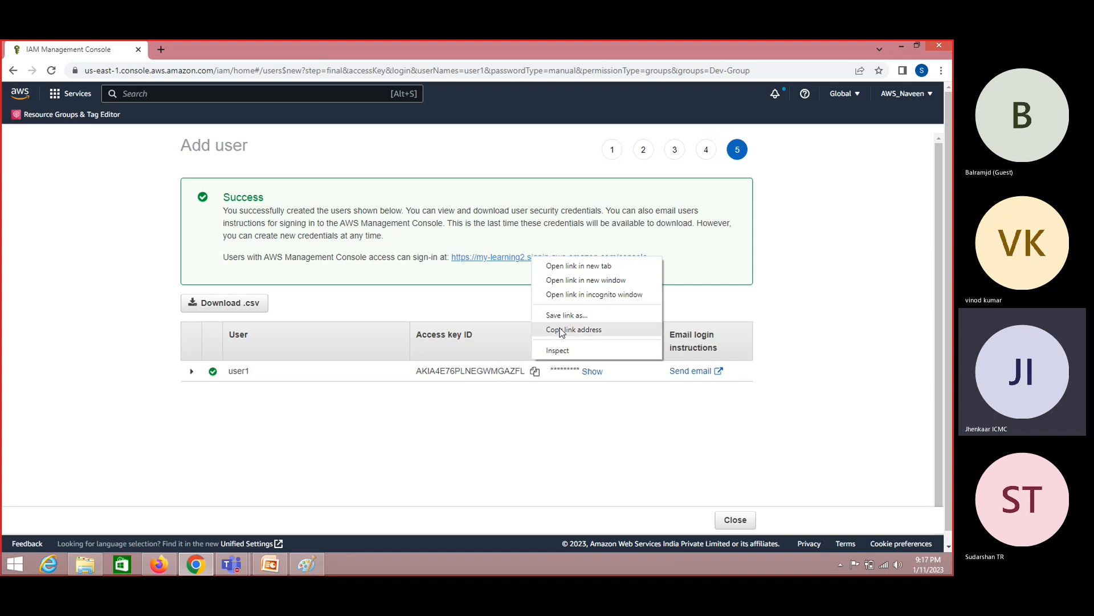
pyautogui.click(559, 330)
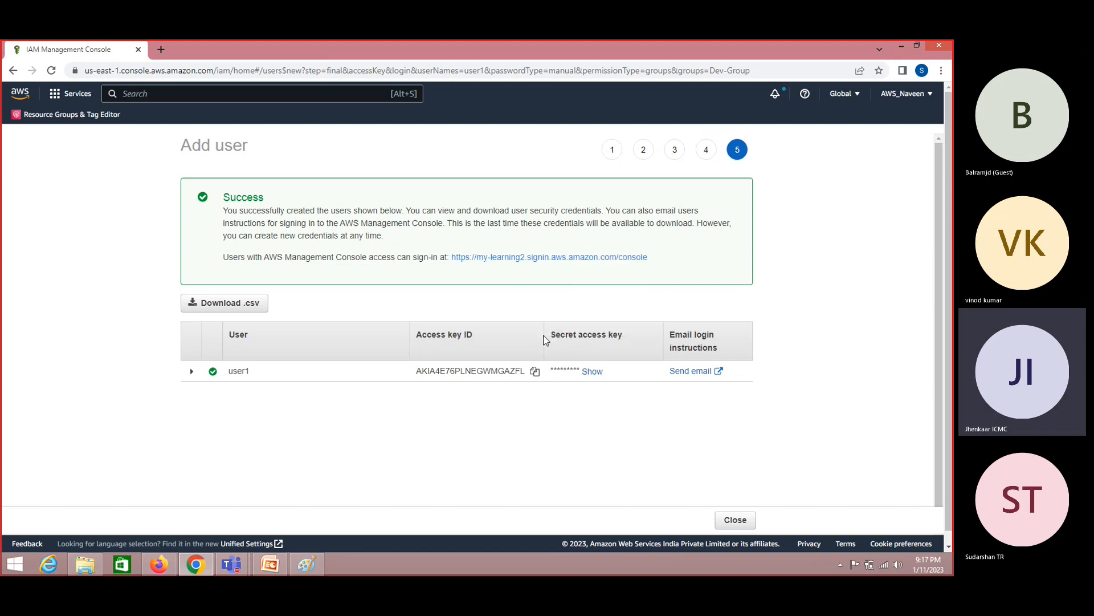
pyautogui.click(161, 562)
pyautogui.click(273, 78)
pyautogui.hotkey('ctrl', 'v')
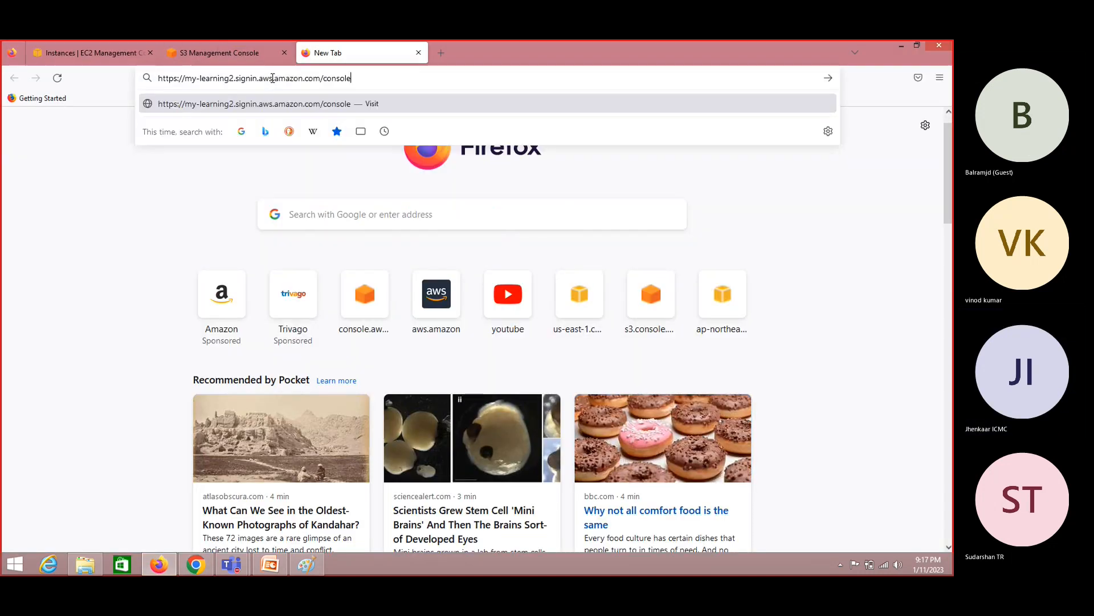
pyautogui.press('Return')
# Close the S3 and EC2 tabs, search 'aws console login', and open the AWS result
pyautogui.click(285, 53)
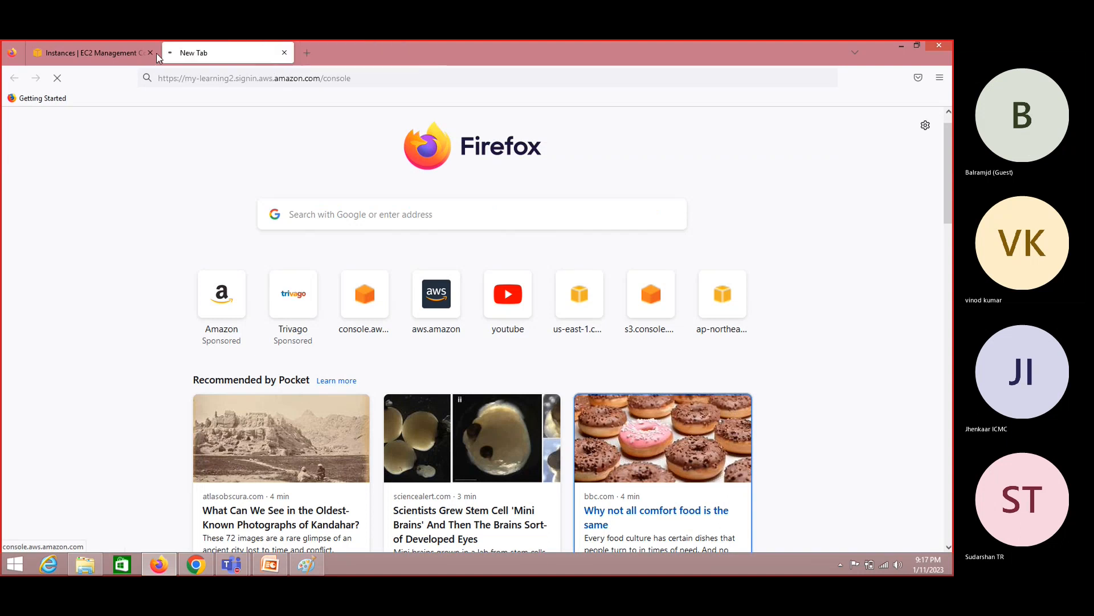
pyautogui.click(150, 52)
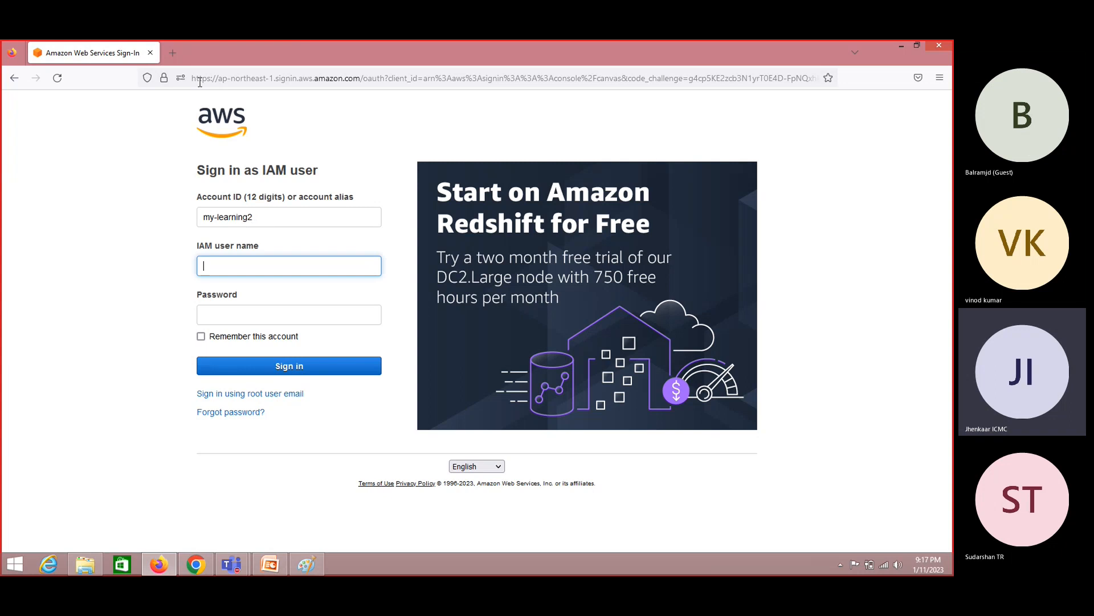
pyautogui.click(220, 78)
pyautogui.write('aws')
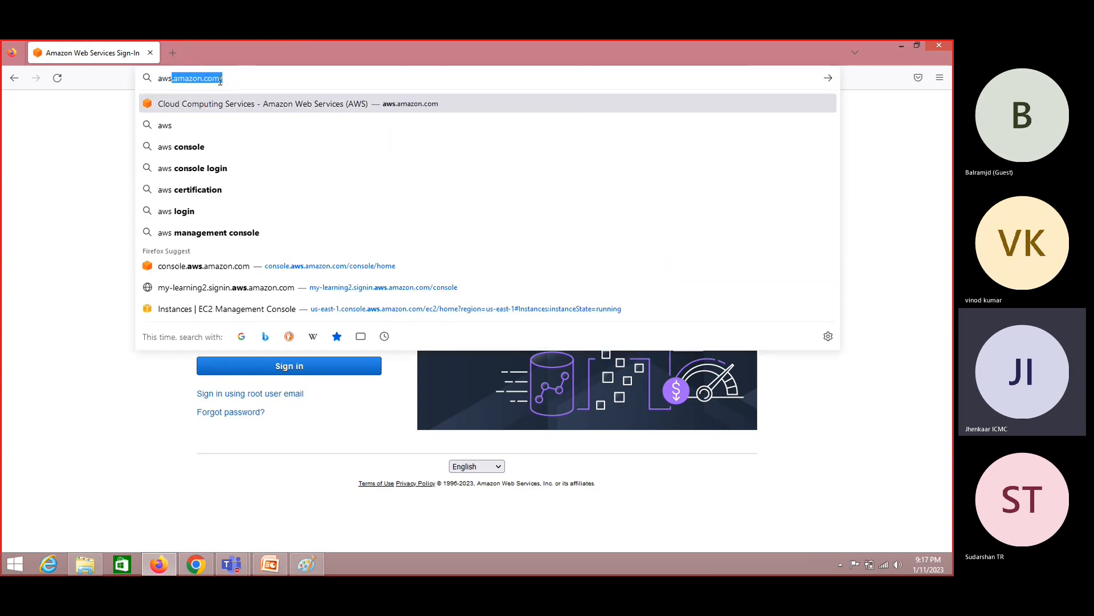
pyautogui.write(' con')
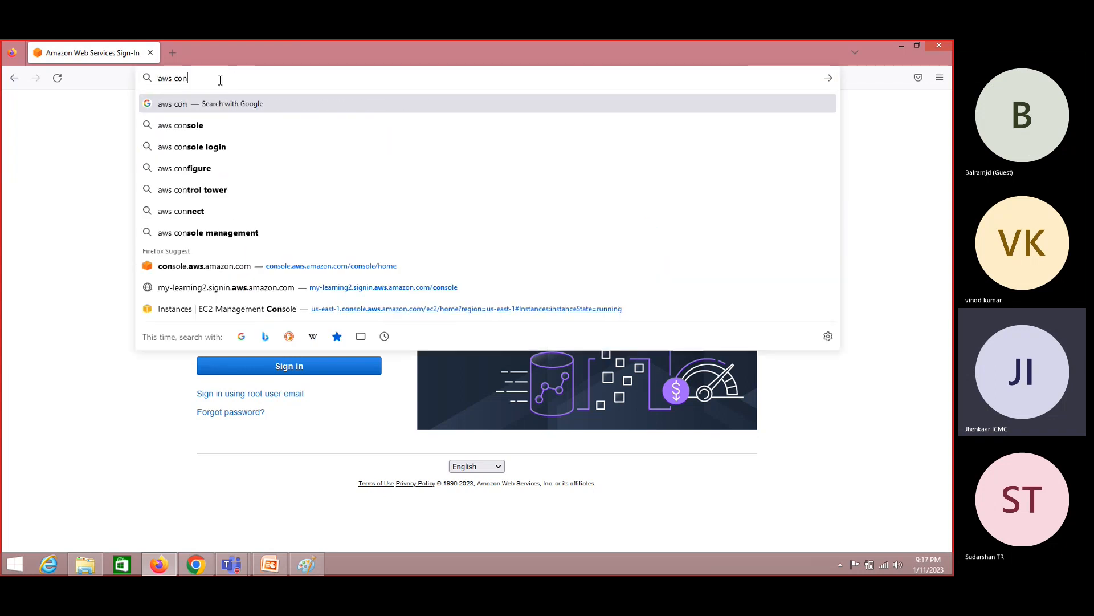
pyautogui.write('sole login')
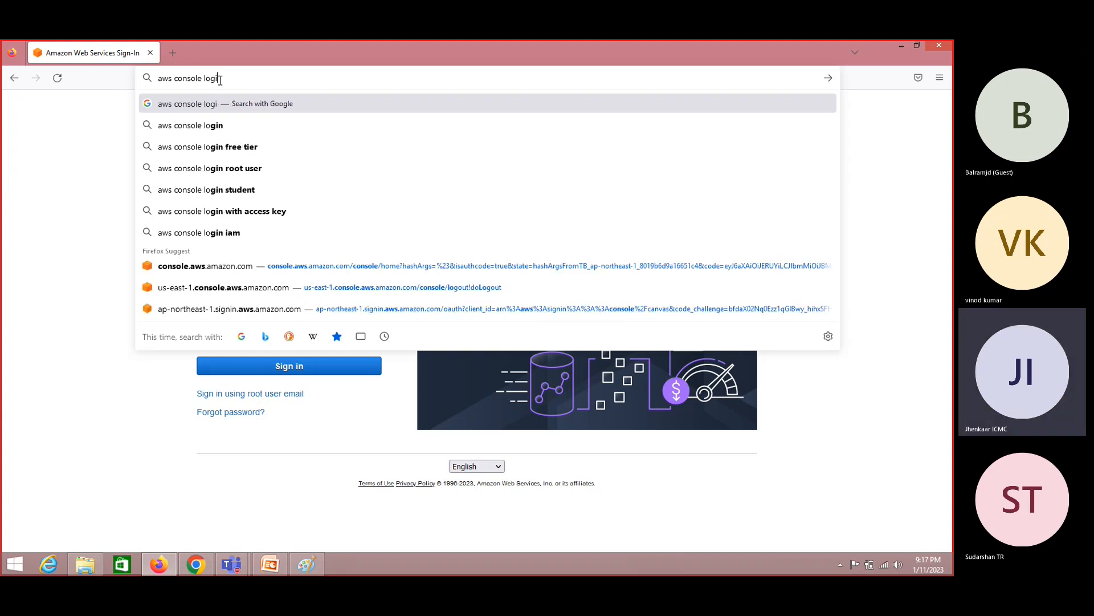
pyautogui.press('Return')
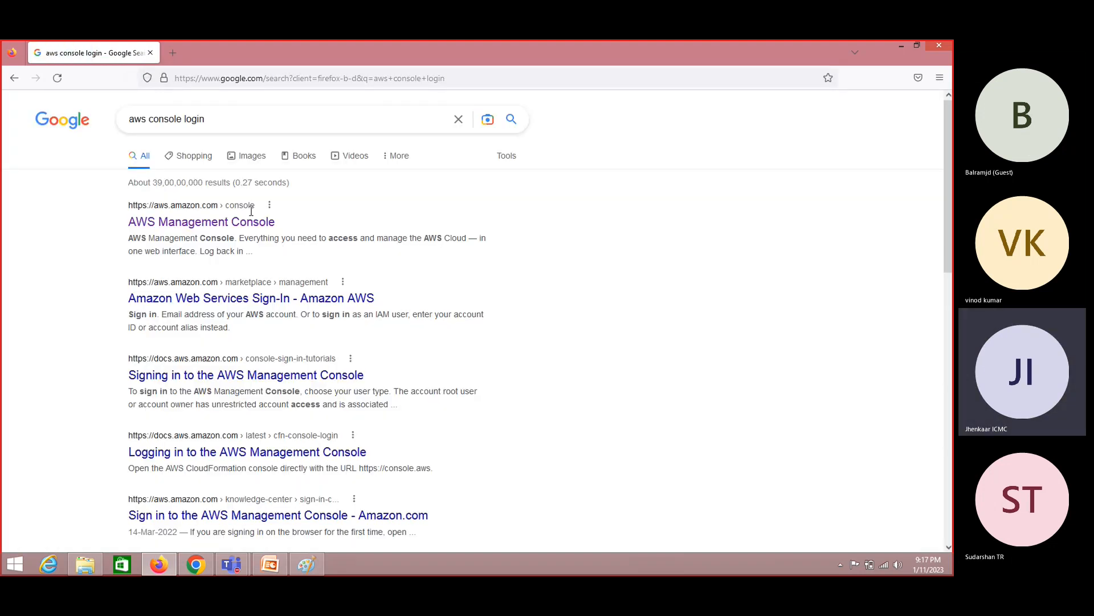
pyautogui.click(241, 222)
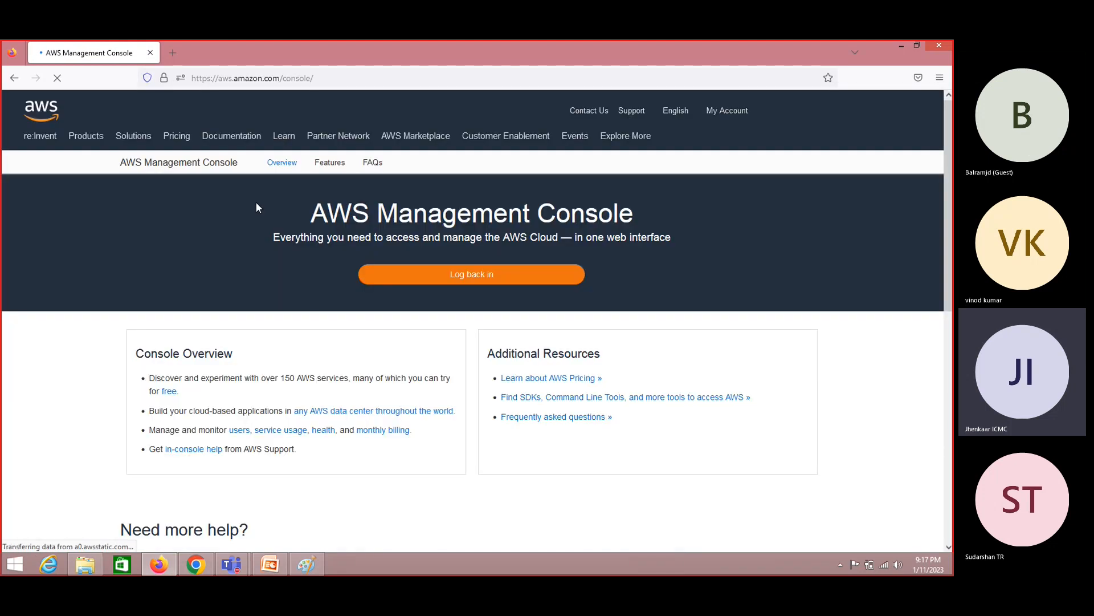
# Clear the account alias on the sign-in page and choose to sign in as an IAM user
pyautogui.click(494, 277)
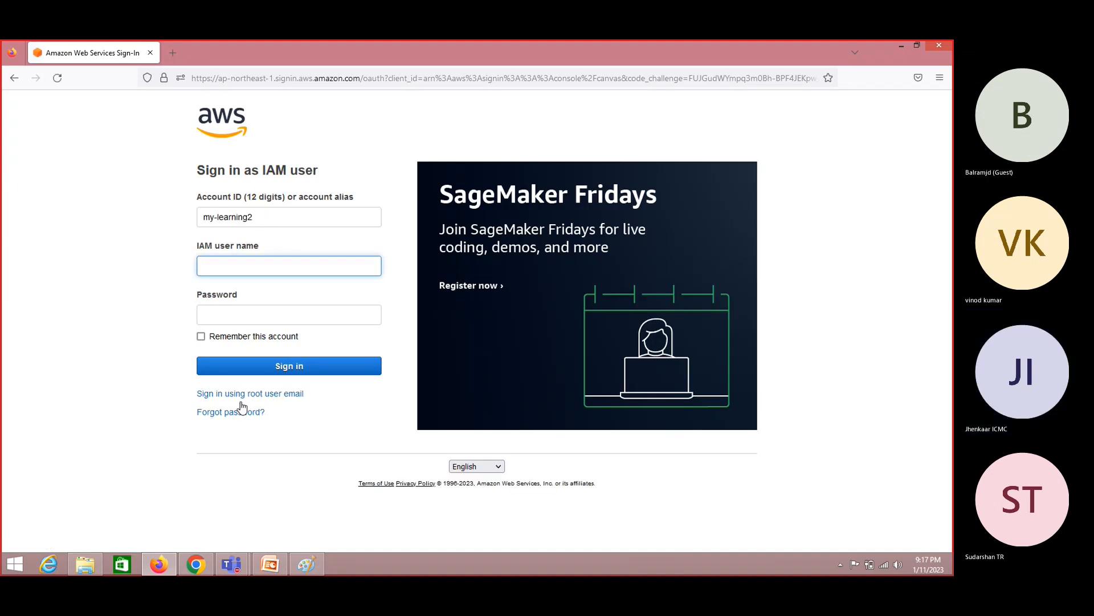
pyautogui.click(268, 218)
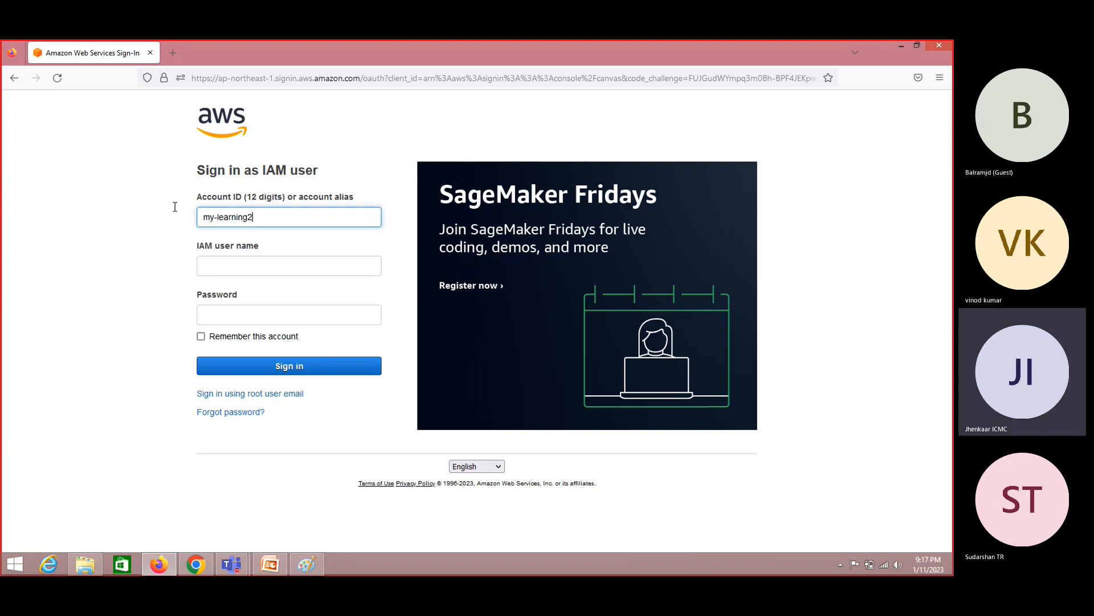
pyautogui.hotkey('ctrl', 'a')
pyautogui.press('BackSpace')
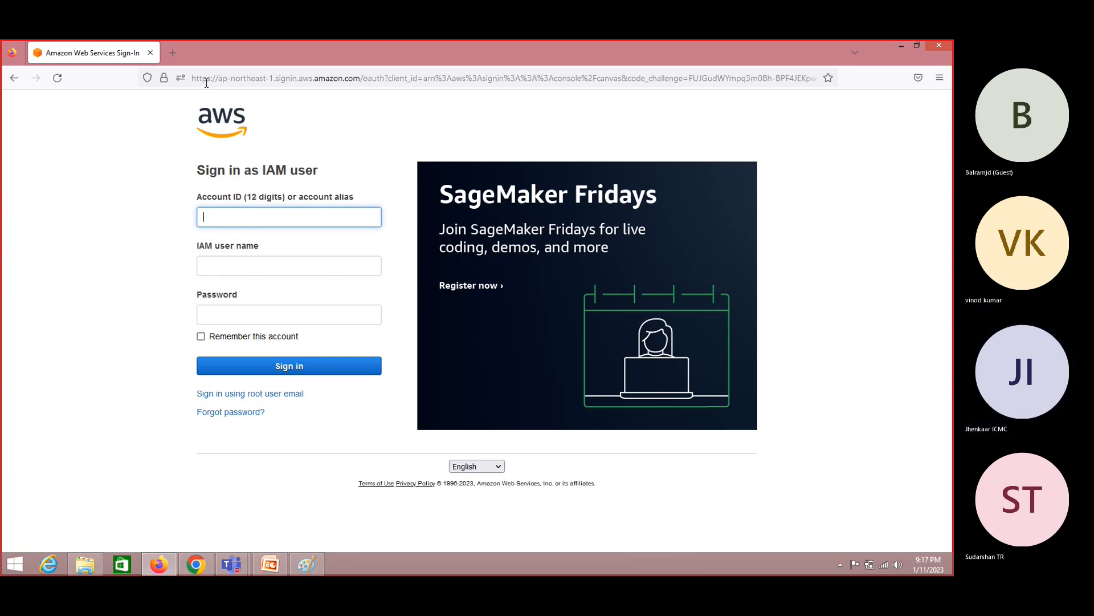
pyautogui.click(253, 398)
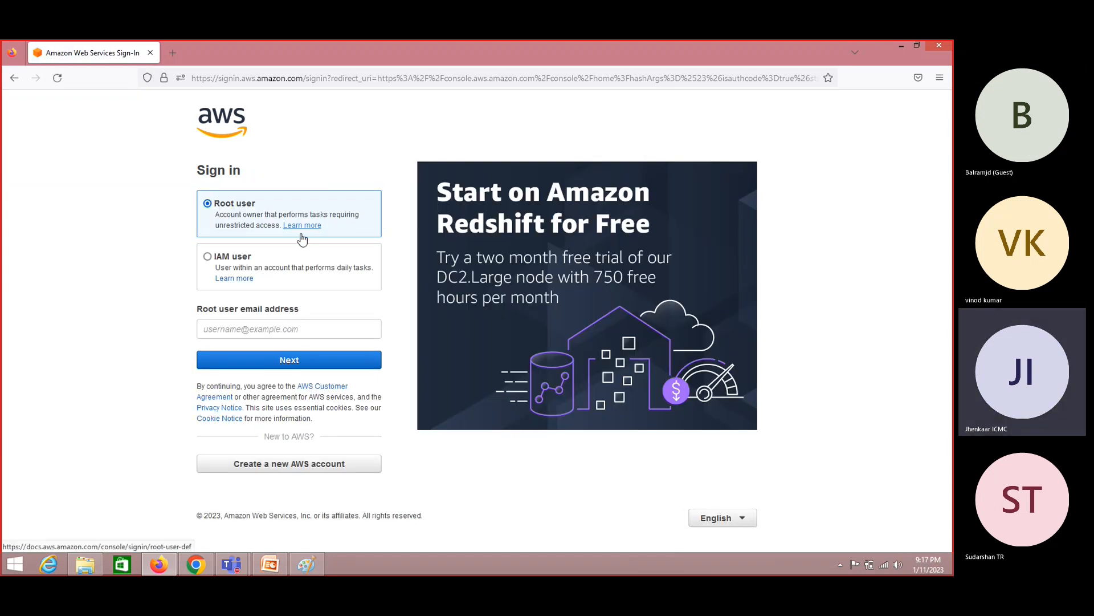
pyautogui.click(208, 257)
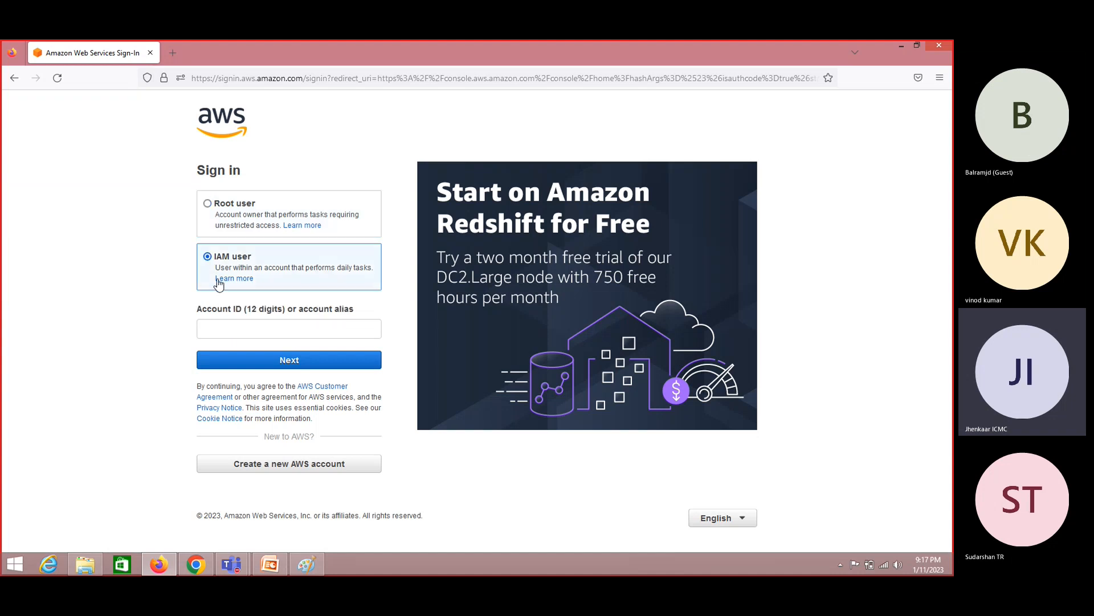
pyautogui.click(227, 327)
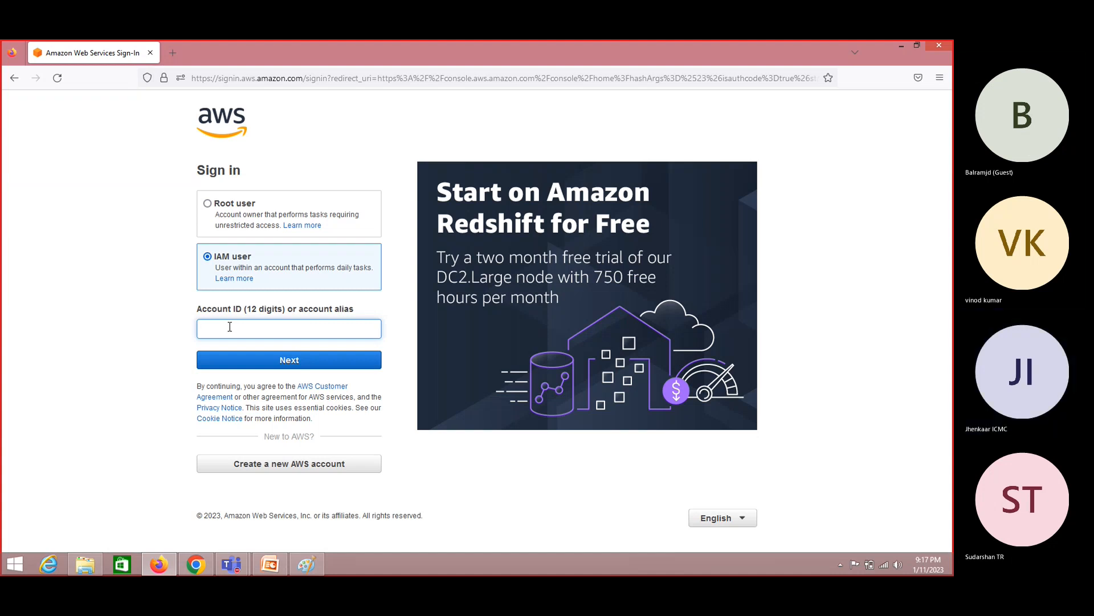
pyautogui.hotkey('alt', 'Tab')
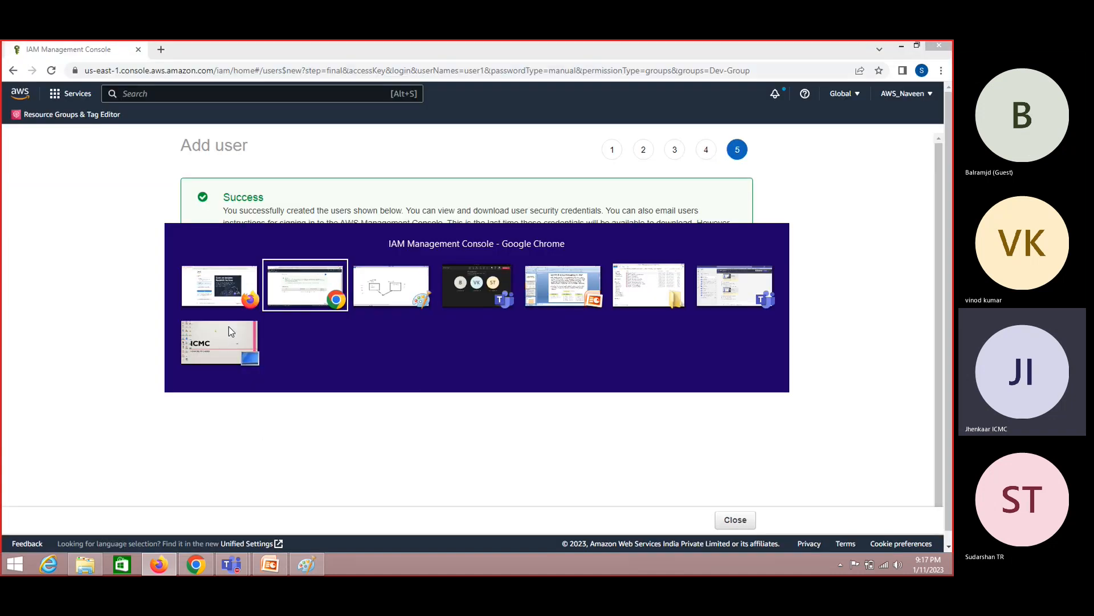
# Copy the 12-digit account ID from the Chrome IAM console's account menu, then return to Firefox
pyautogui.press('Escape')
pyautogui.hotkey('alt', 'Tab')
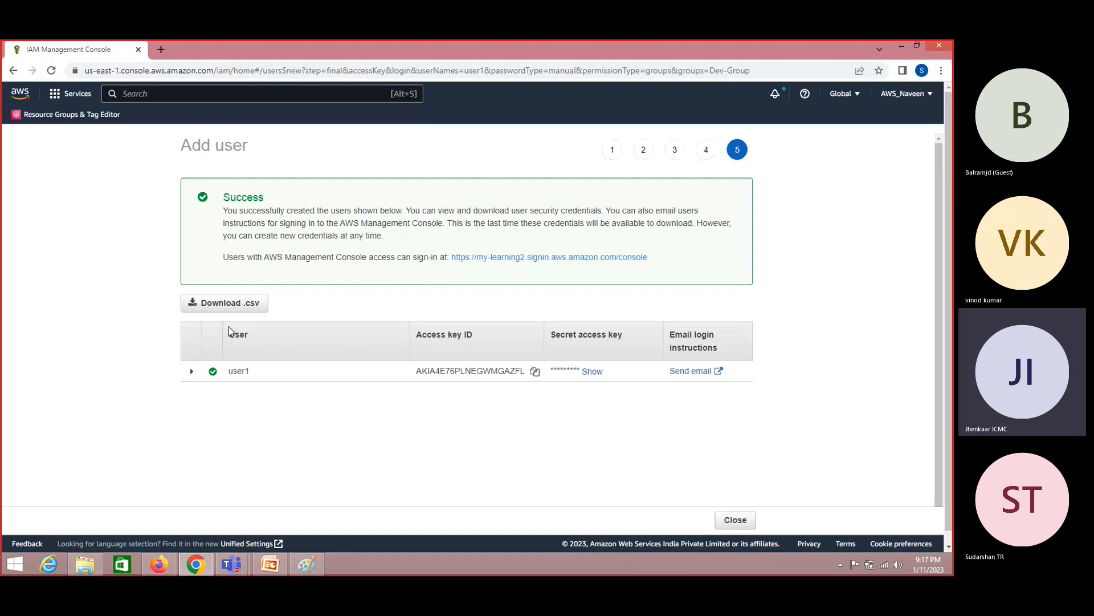
pyautogui.rightClick(563, 258)
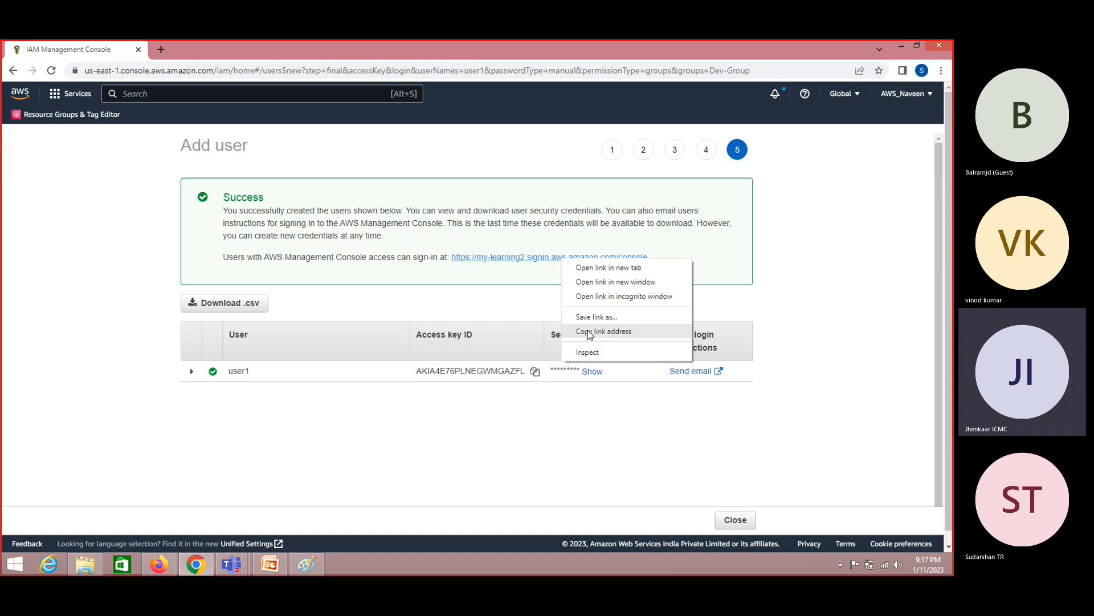
pyautogui.click(851, 322)
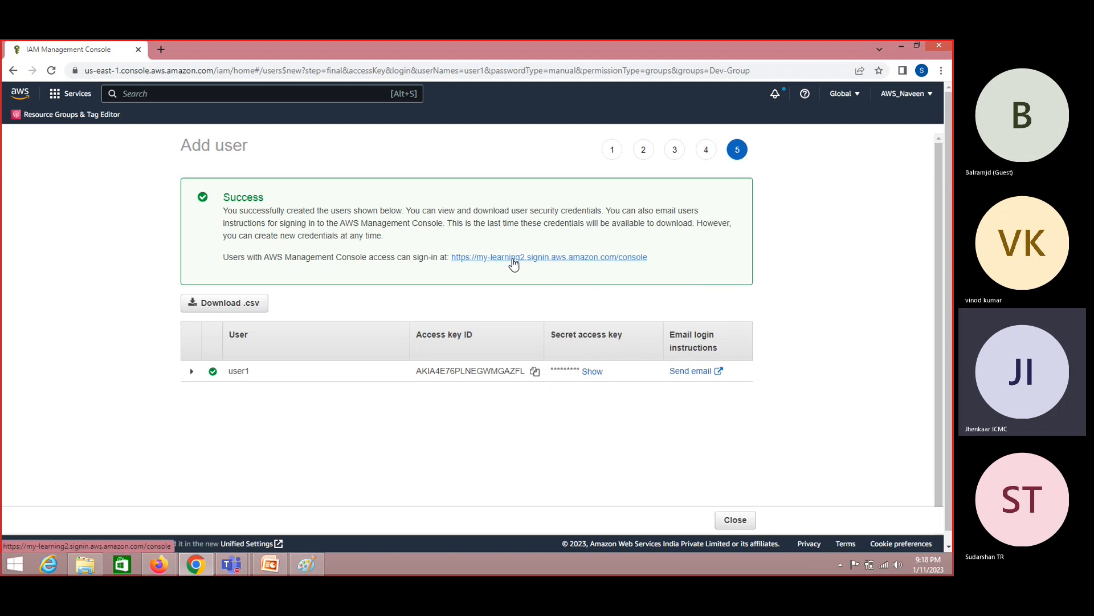
pyautogui.hotkey('alt', 'Tab')
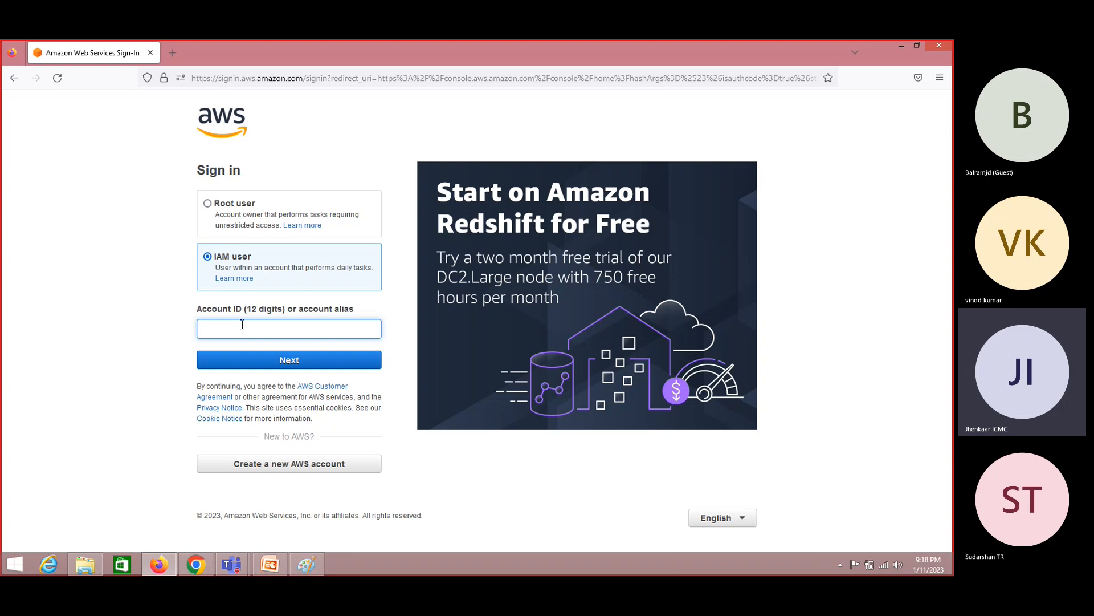
pyautogui.hotkey('alt', 'Tab')
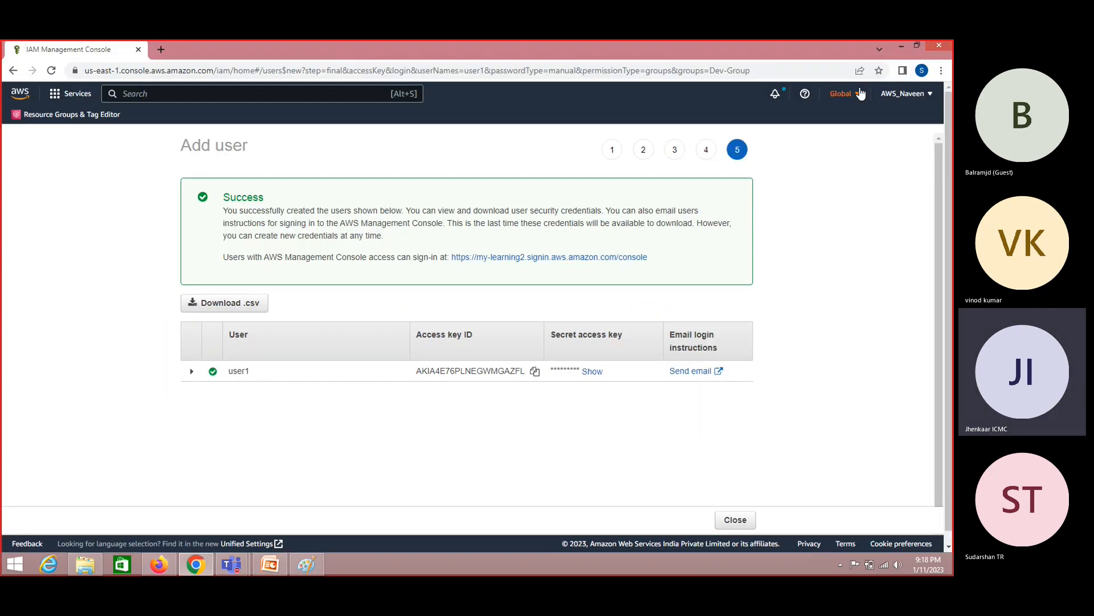
pyautogui.click(895, 96)
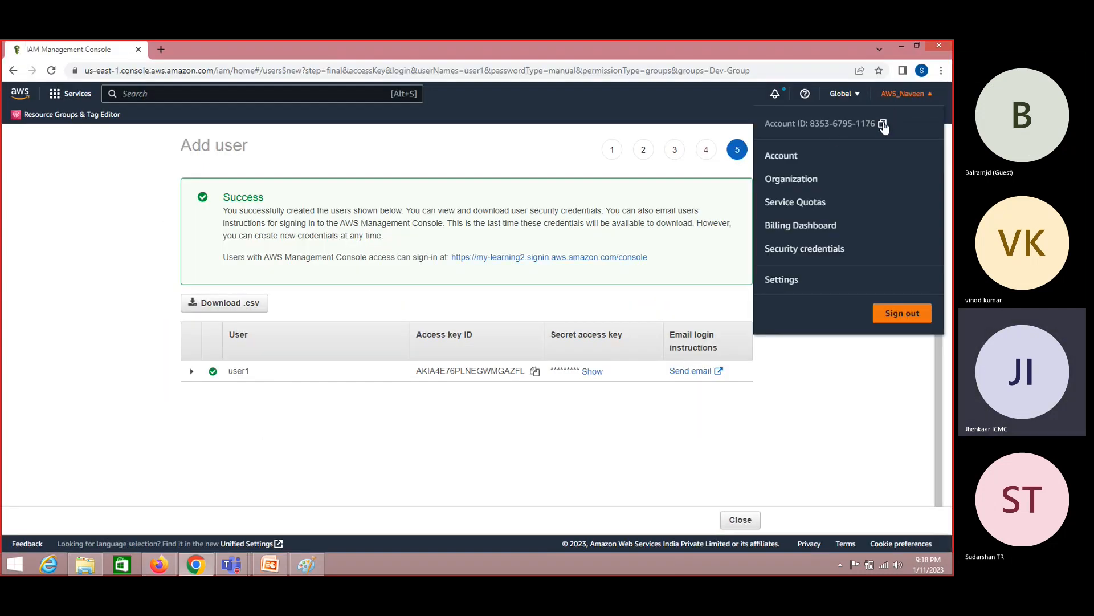
pyautogui.hotkey('alt', 'Tab')
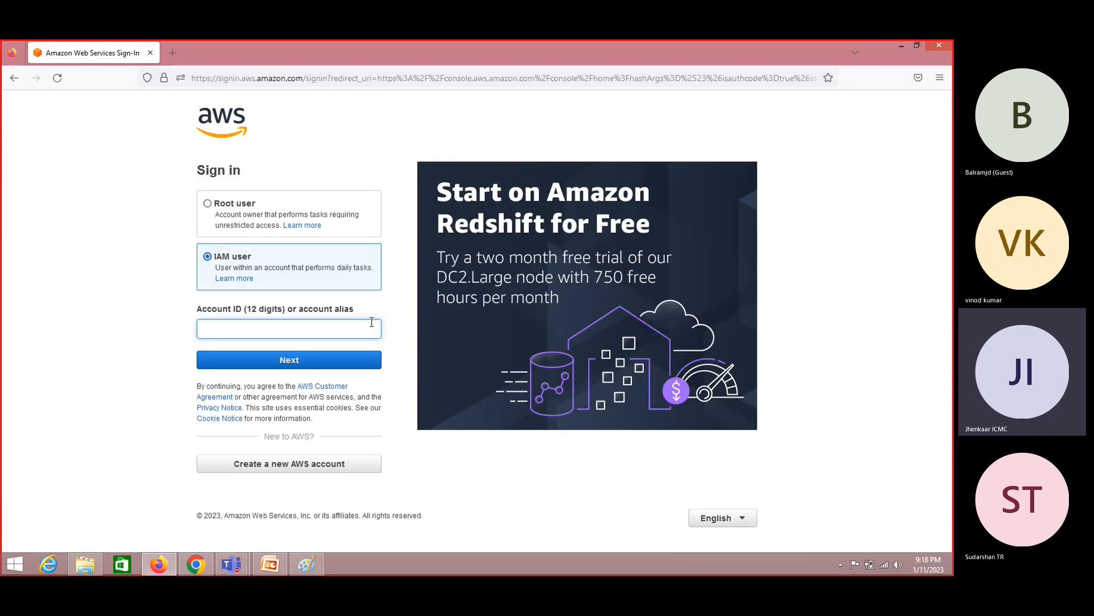
# Sign in as IAM user user1 with the pasted account ID and password, declining to save the login
pyautogui.hotkey('ctrl', 'v')
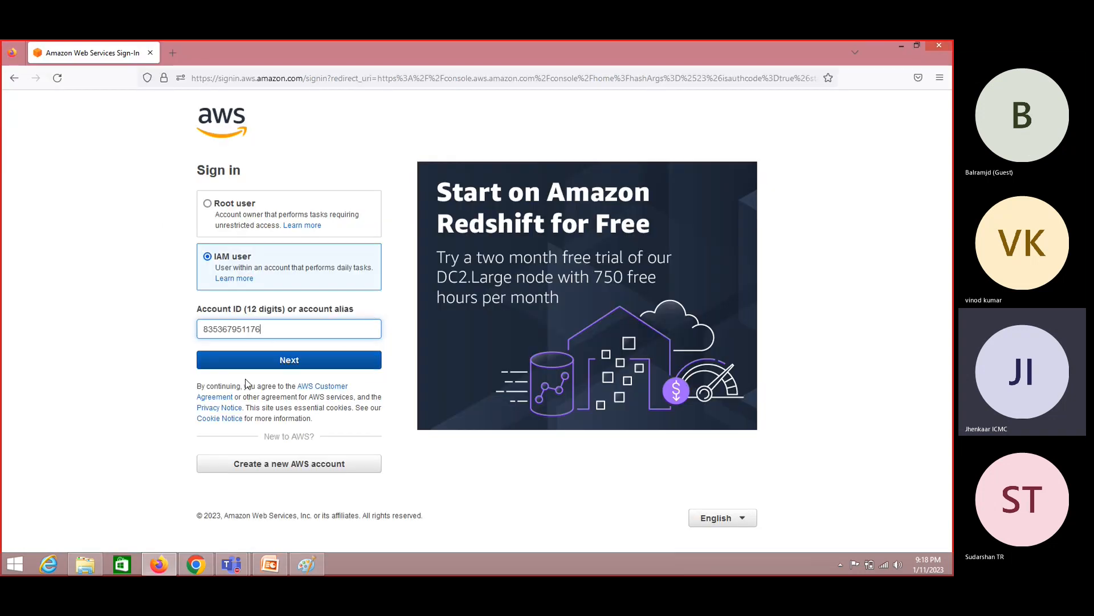
pyautogui.click(303, 359)
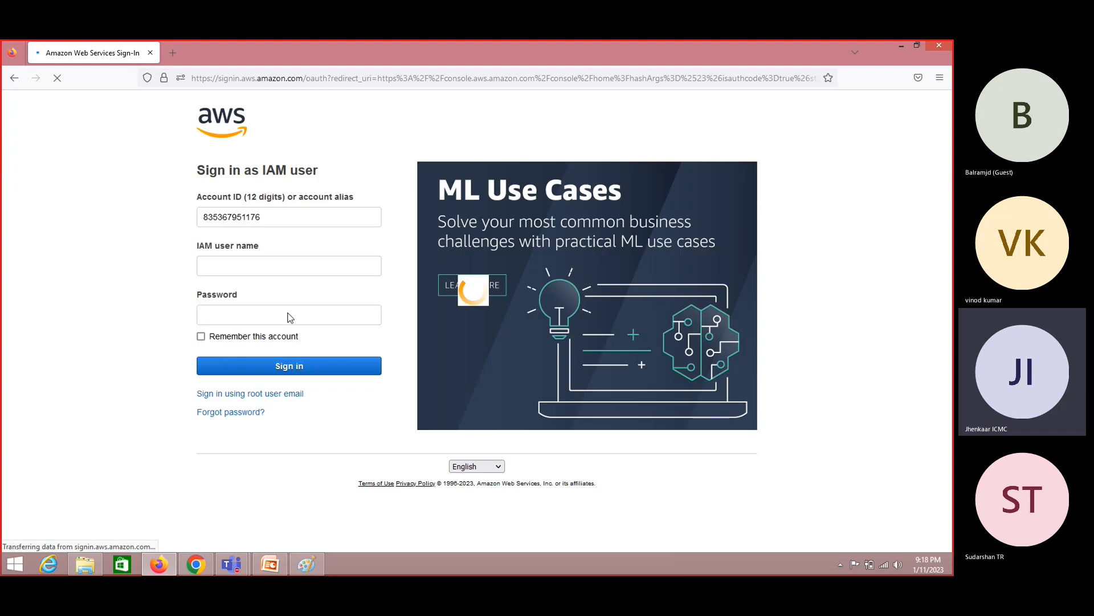
pyautogui.click(276, 273)
pyautogui.write('user1')
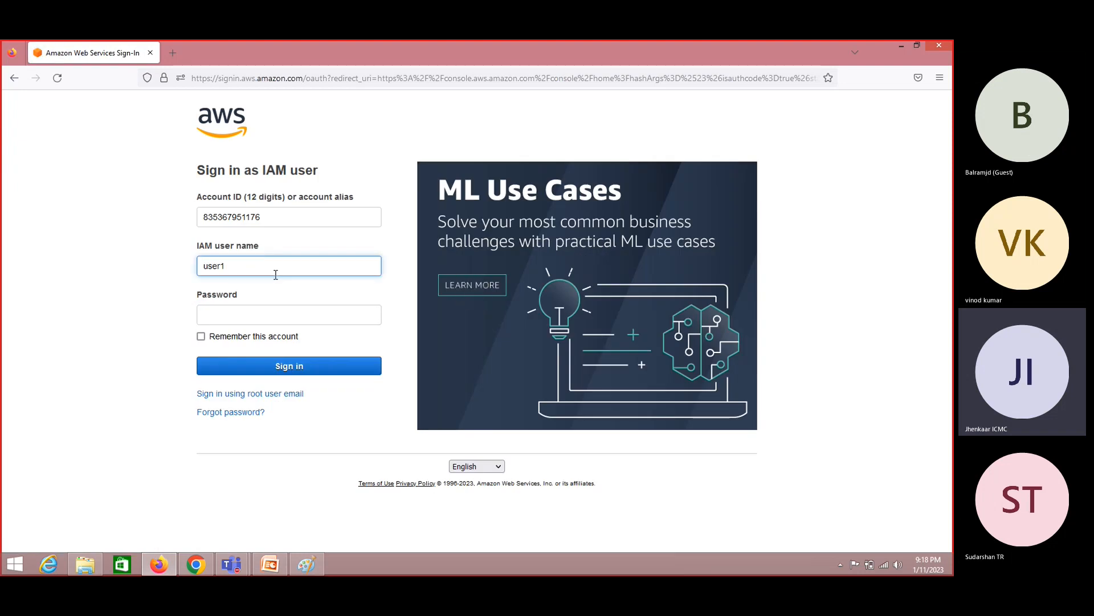
pyautogui.press('Tab')
pyautogui.write('•')
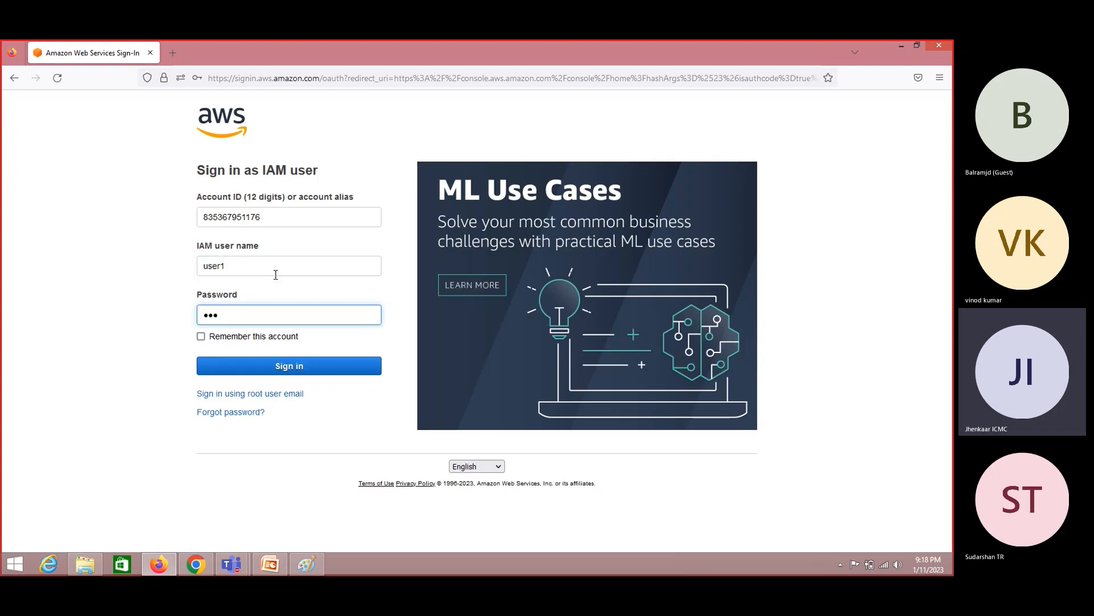
pyautogui.write('•••••••')
pyautogui.click(297, 368)
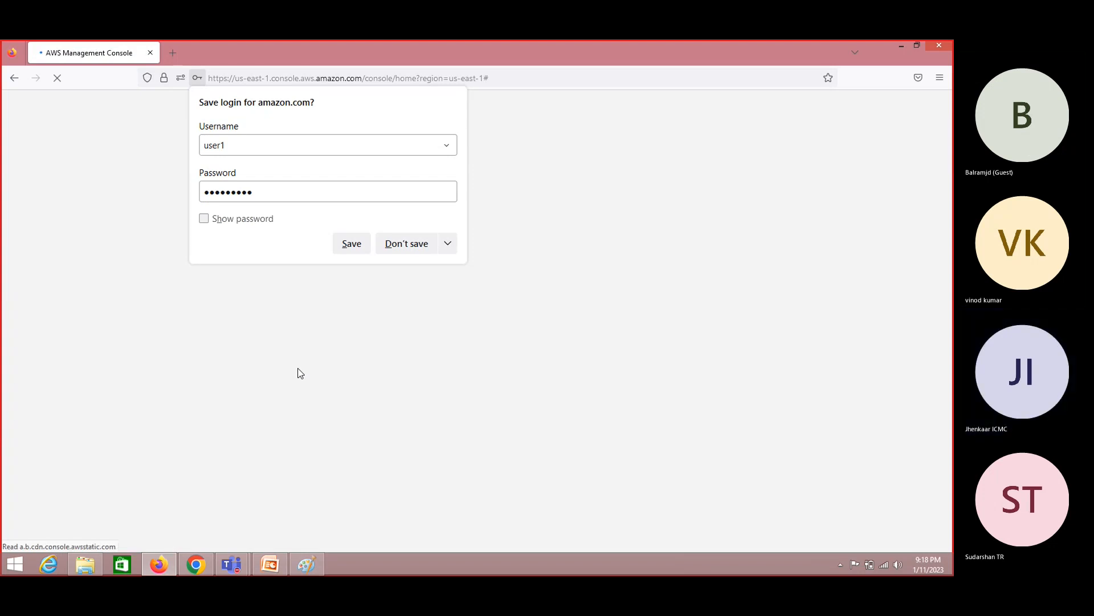
pyautogui.click(409, 245)
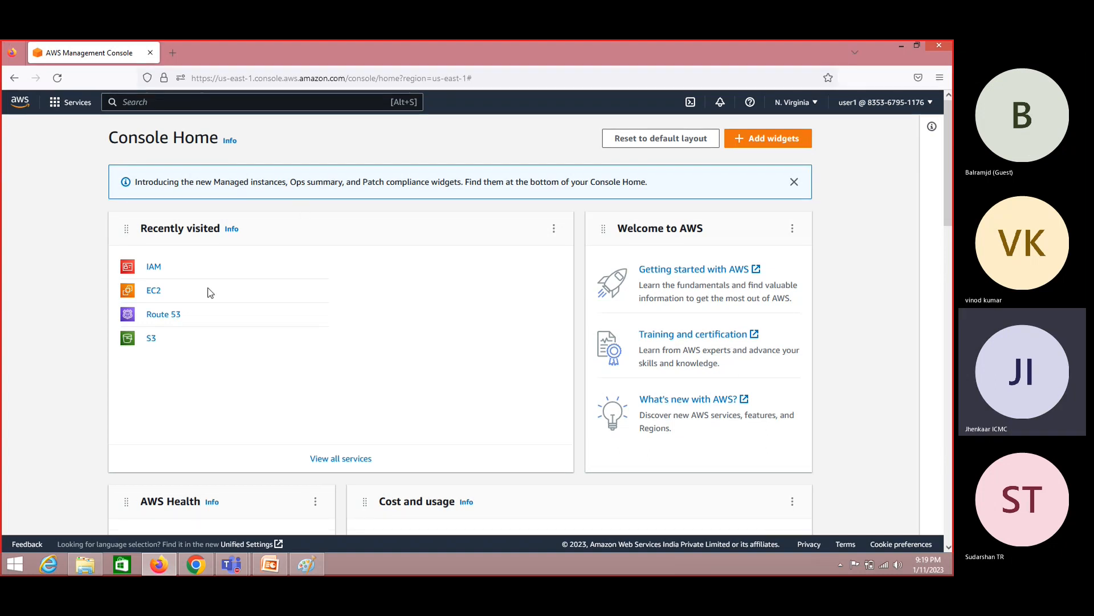
# Open S3 from the Recently visited list on Console Home
pyautogui.click(152, 339)
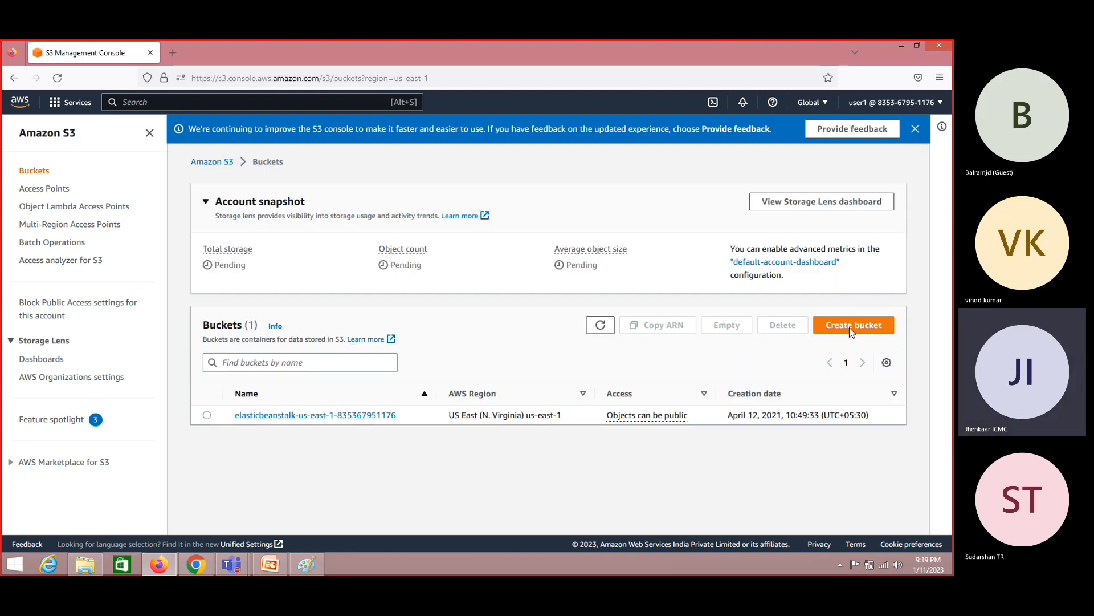
# Create bucket mybucket0909876 with ACLs enabled and Block all public access turned off and acknowledged
pyautogui.click(851, 329)
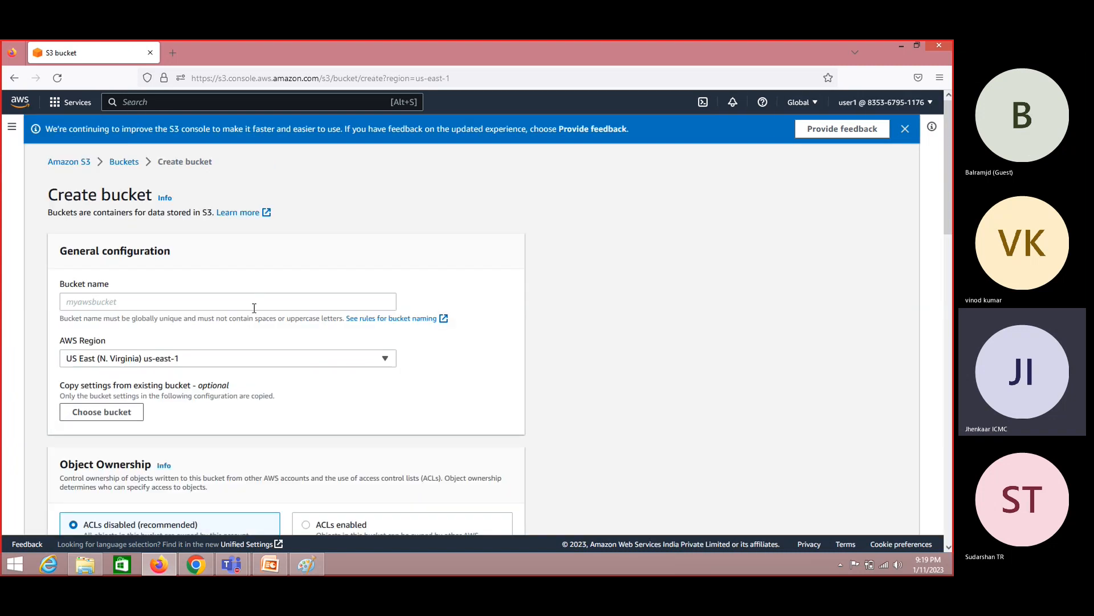
pyautogui.click(254, 302)
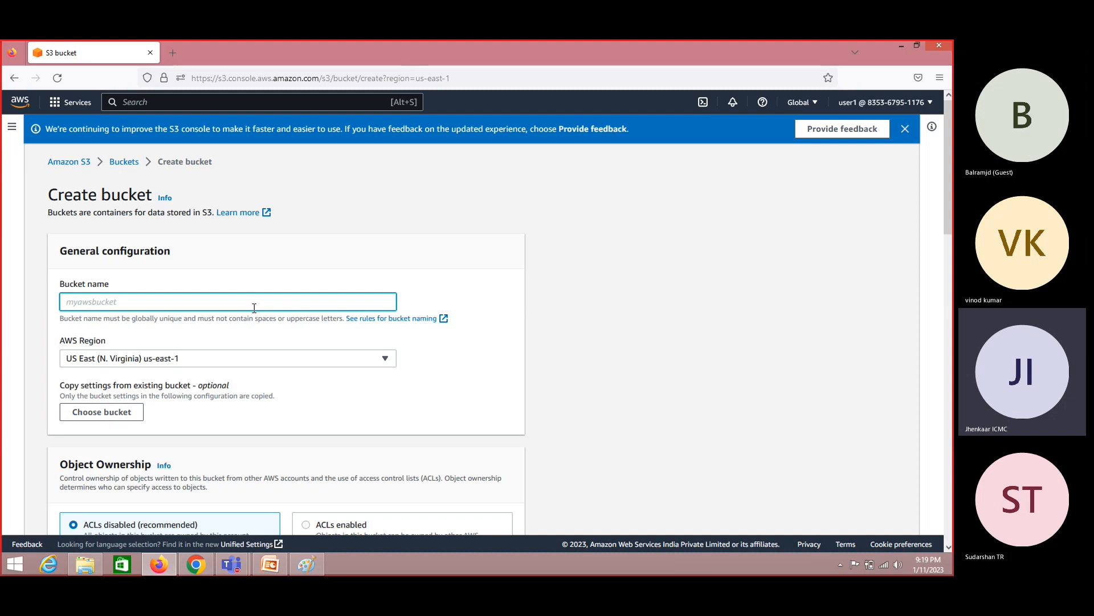
pyautogui.write('mybucket0909876')
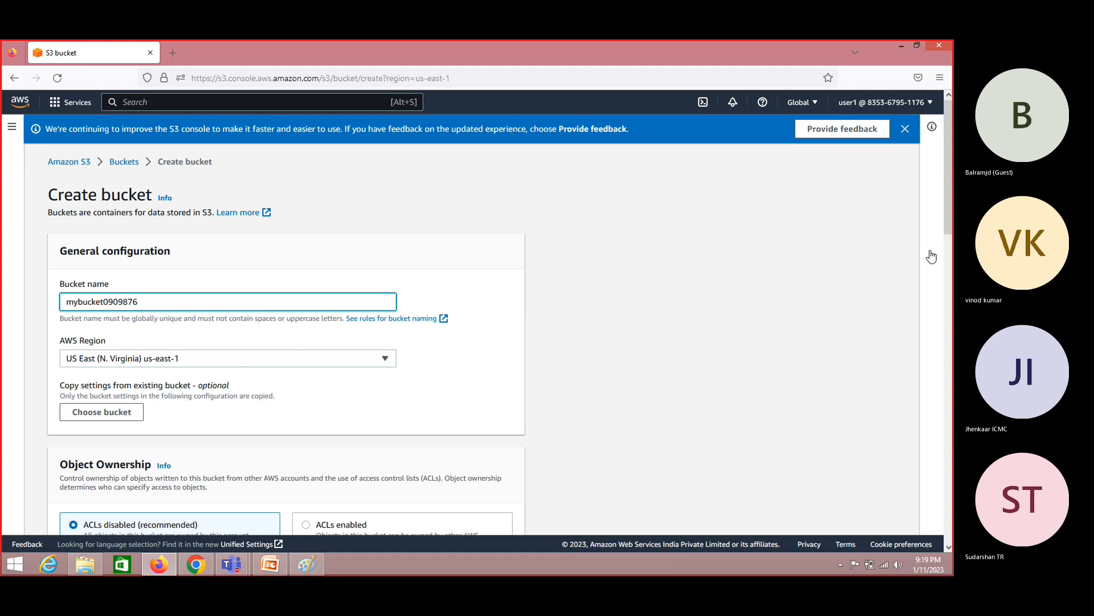
pyautogui.scroll(-3, 947, 240)
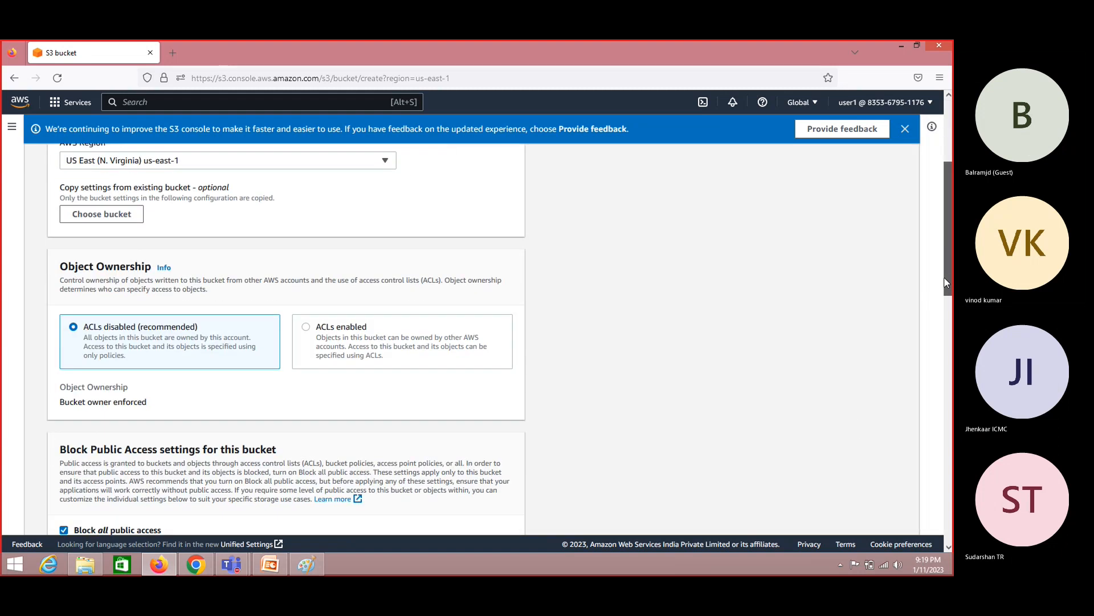
pyautogui.click(310, 333)
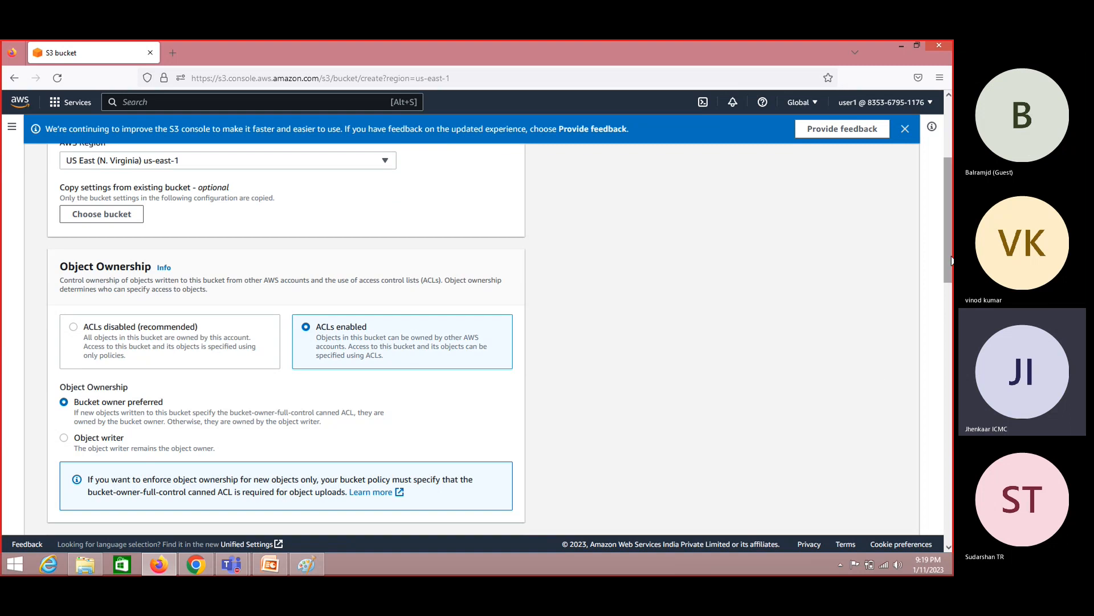
pyautogui.moveTo(950, 261); pyautogui.dragTo(949, 372)
pyautogui.click(64, 249)
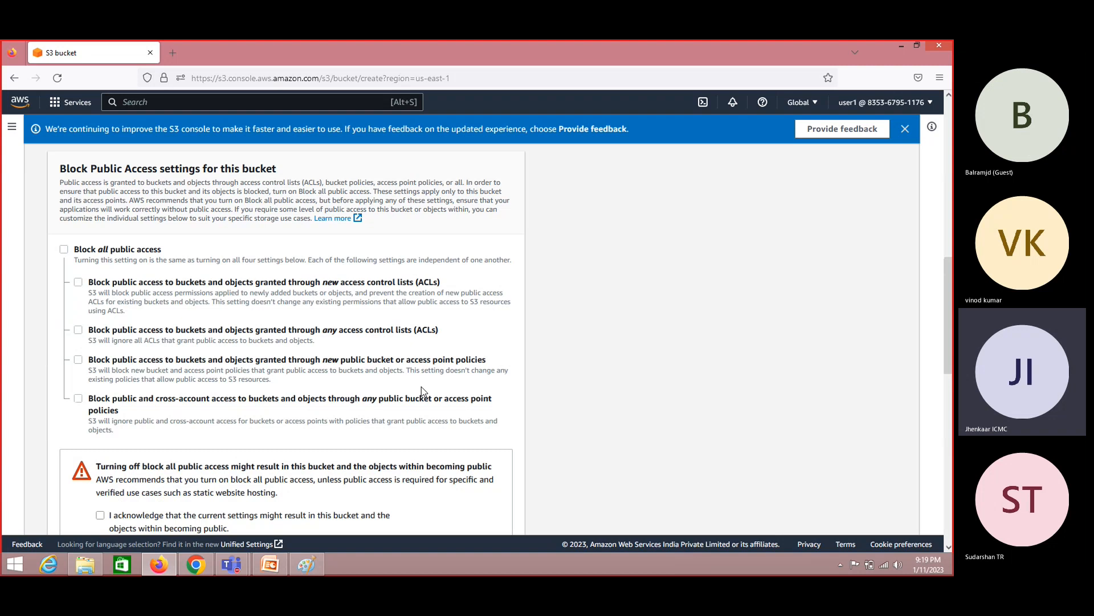
pyautogui.click(101, 515)
pyautogui.moveTo(948, 303); pyautogui.dragTo(948, 470)
pyautogui.click(517, 516)
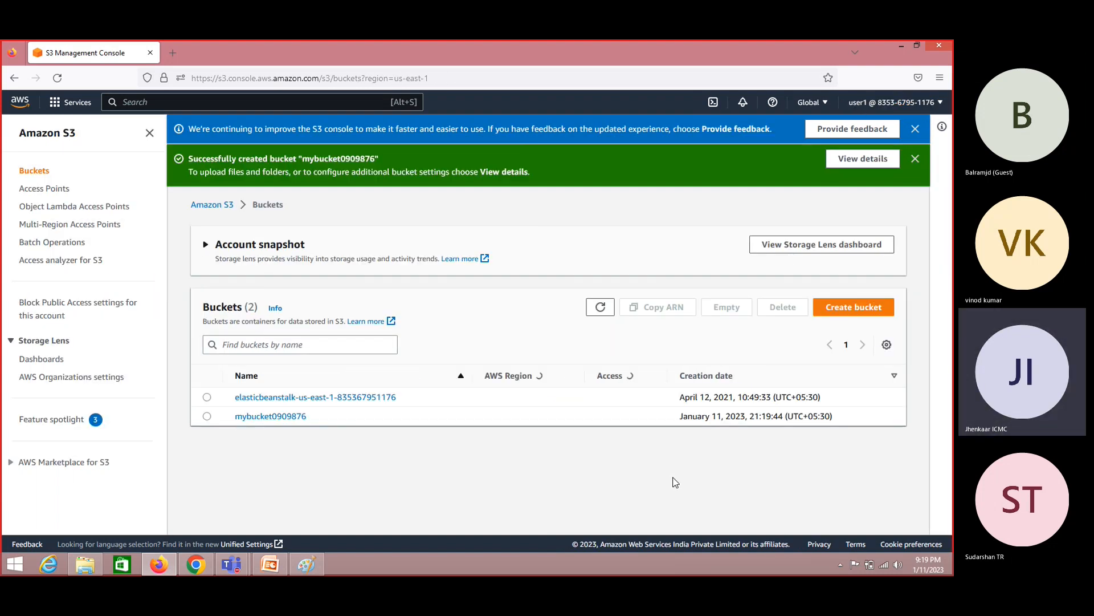
# In the administrator's Chrome window, search s3 and open the S3 console to check the buckets
pyautogui.hotkey('alt', 'Tab')
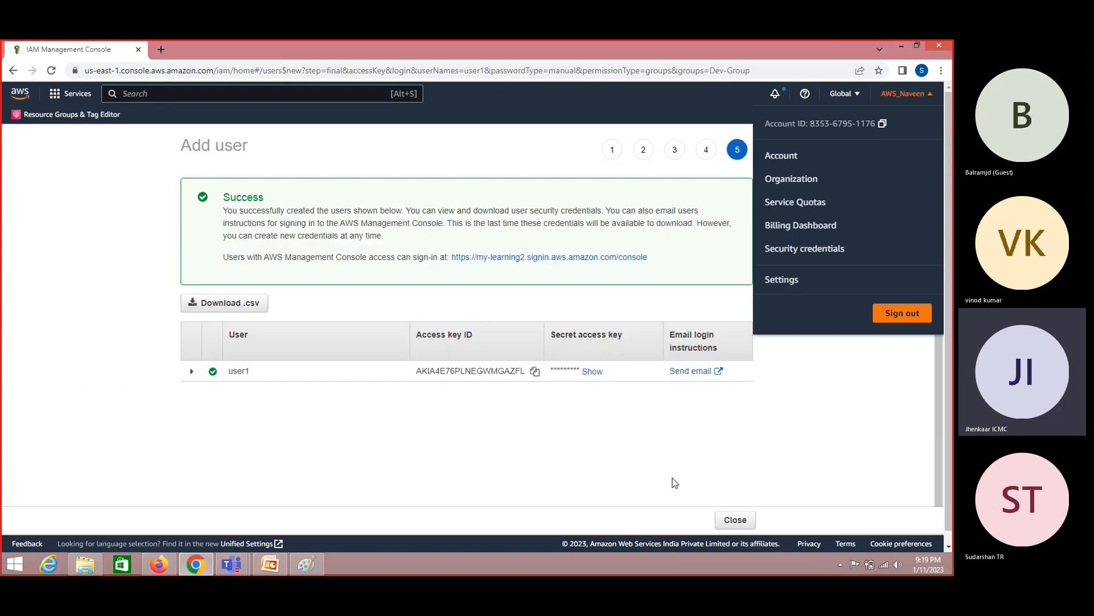
pyautogui.hotkey('alt', 'Tab')
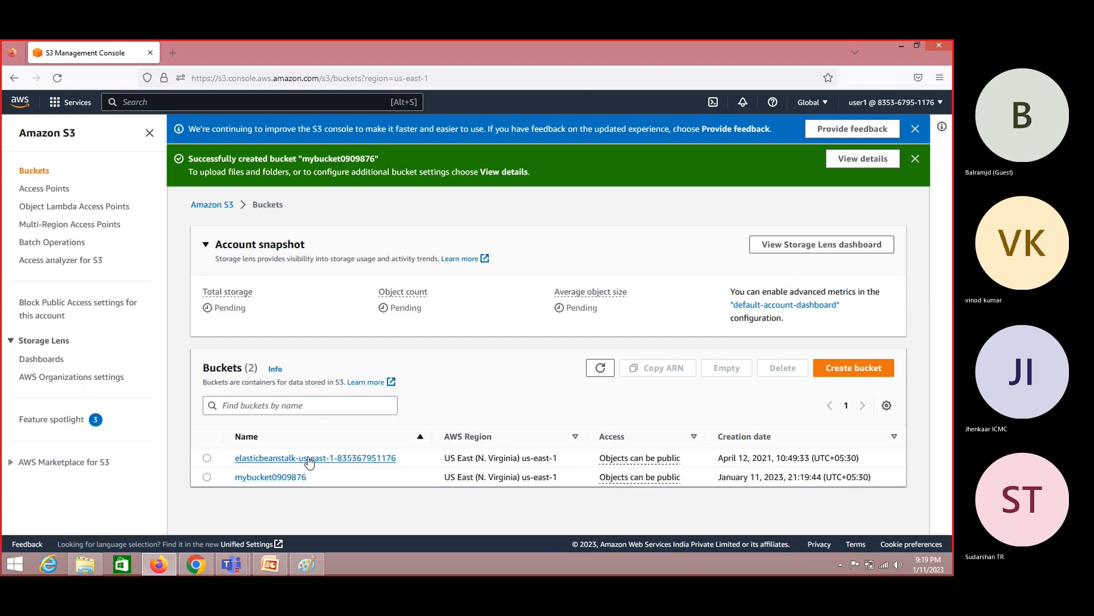
pyautogui.hotkey('alt', 'Tab')
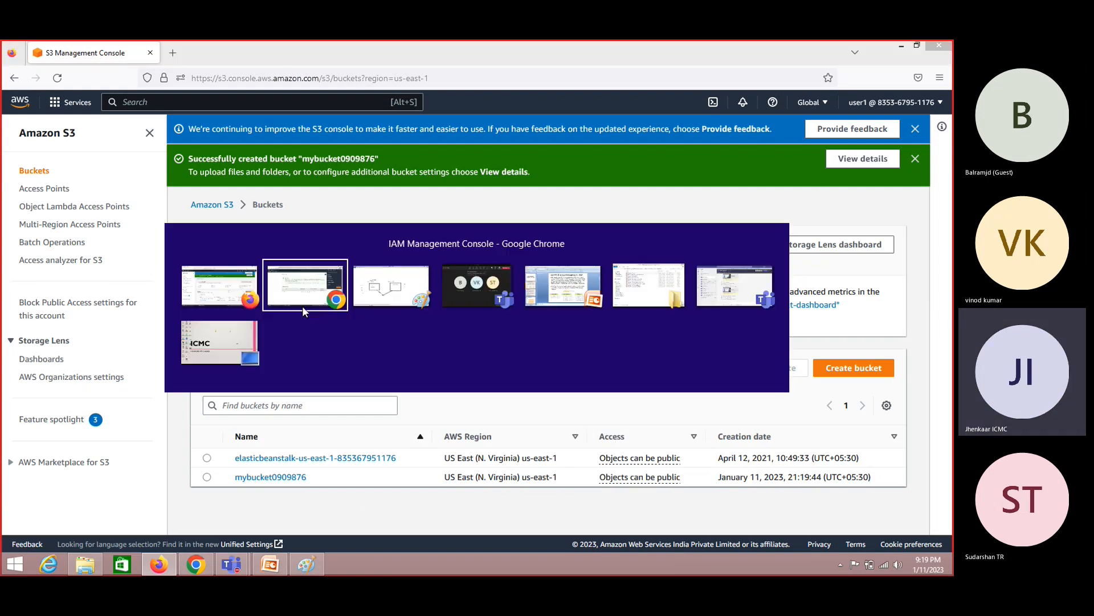
pyautogui.click(123, 94)
pyautogui.write('s3')
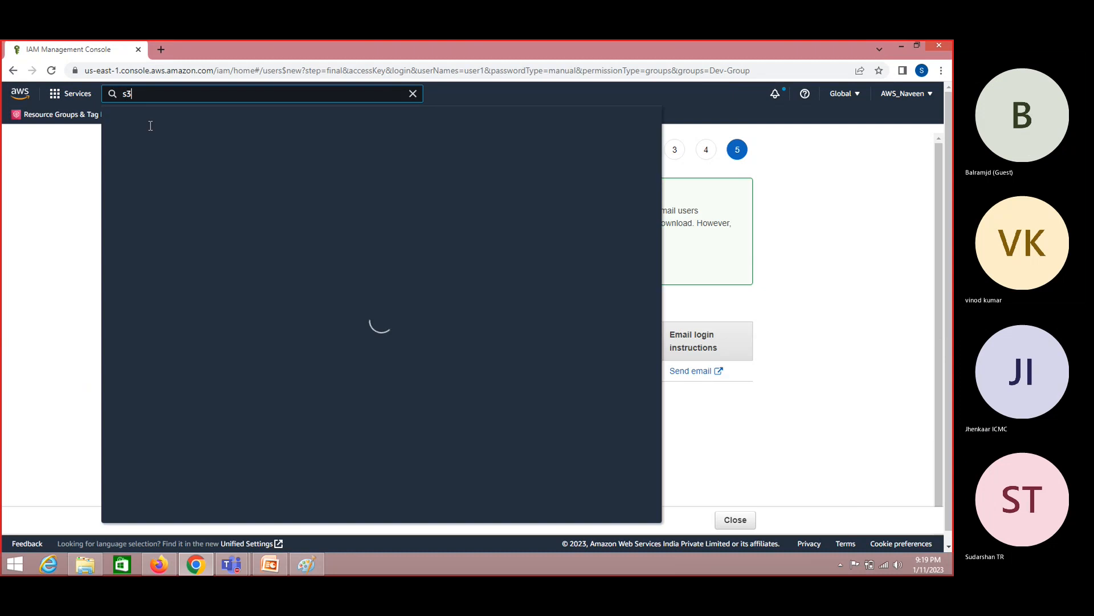
pyautogui.click(288, 189)
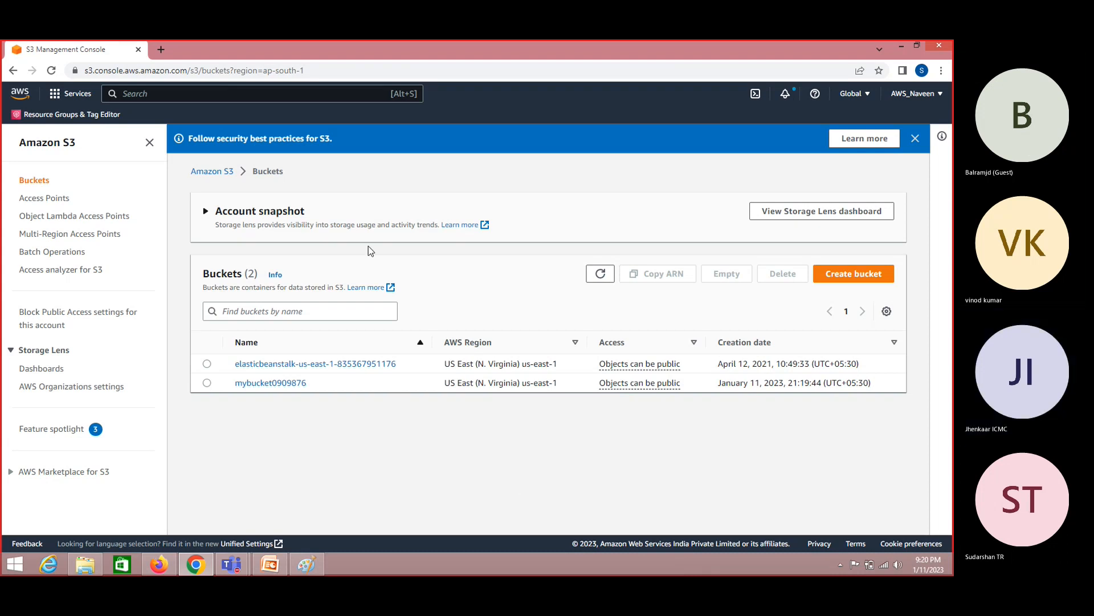
# Open IAM from the service search in a new browser tab and switch to it
pyautogui.hotkey('alt', 'Tab')
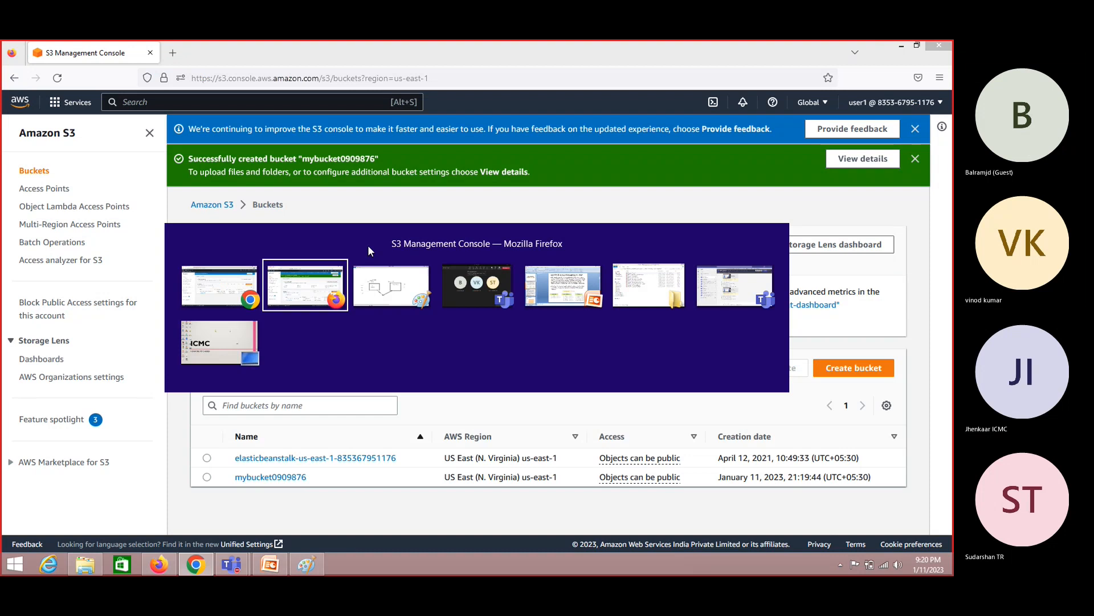
pyautogui.press('Escape')
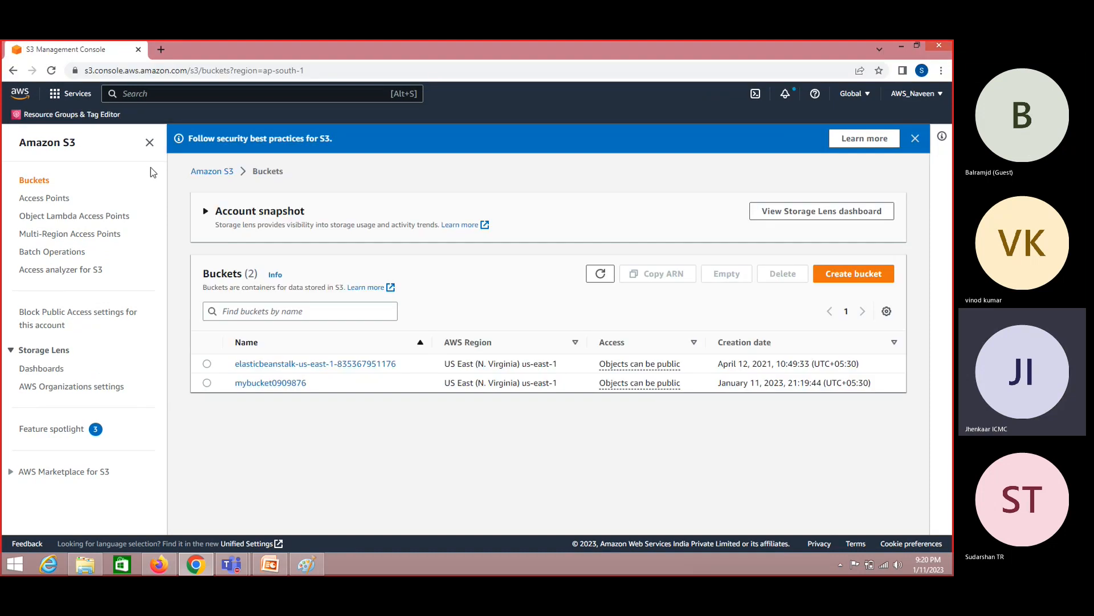
pyautogui.click(217, 100)
pyautogui.write('IAM')
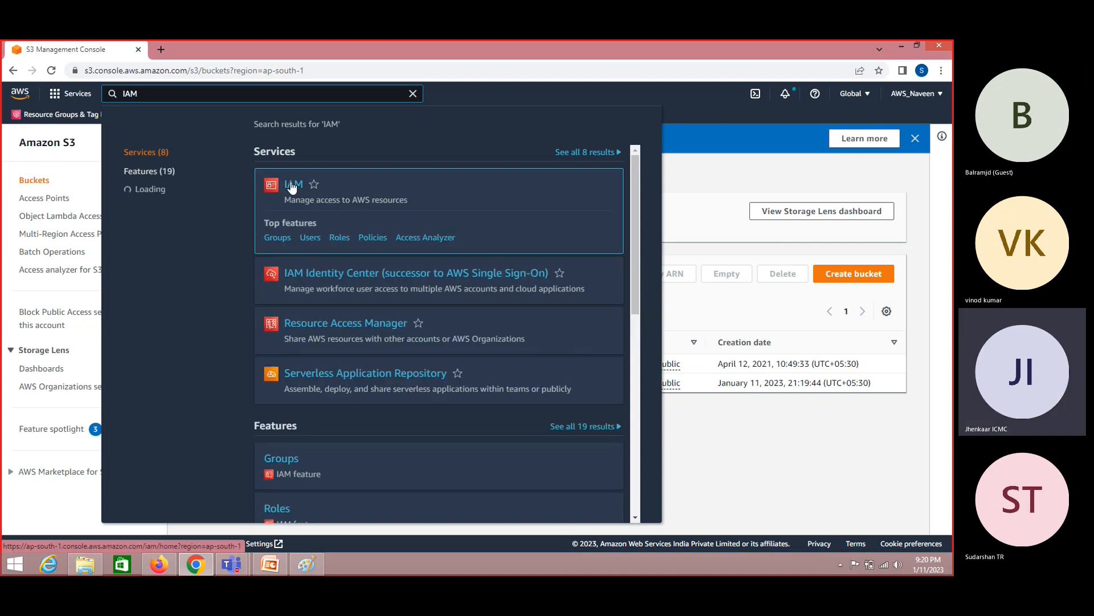
pyautogui.rightClick(292, 187)
pyautogui.click(311, 188)
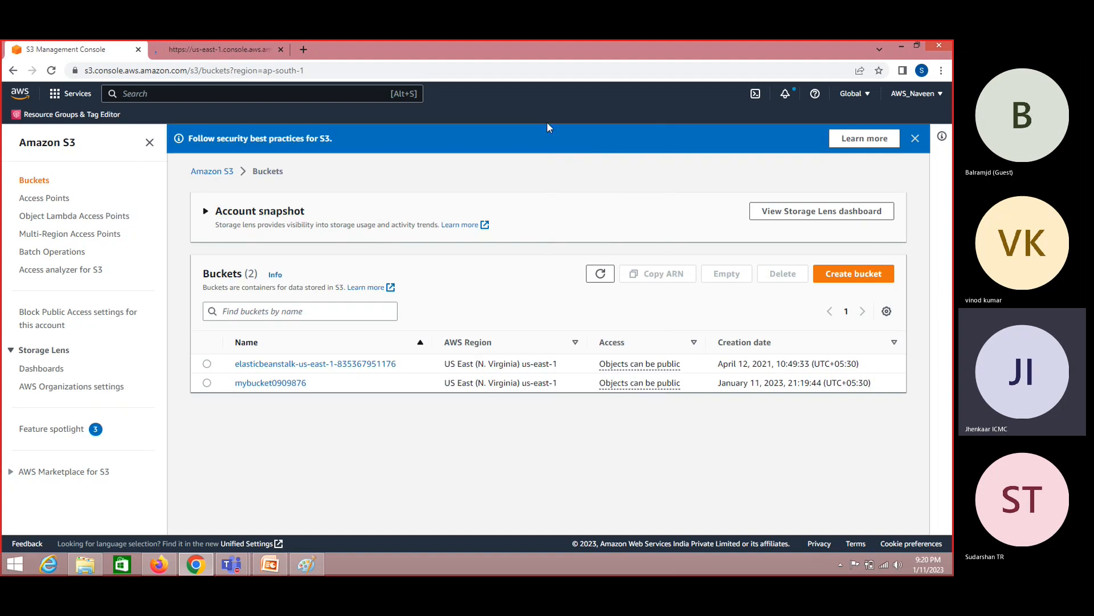
pyautogui.click(412, 94)
pyautogui.click(233, 45)
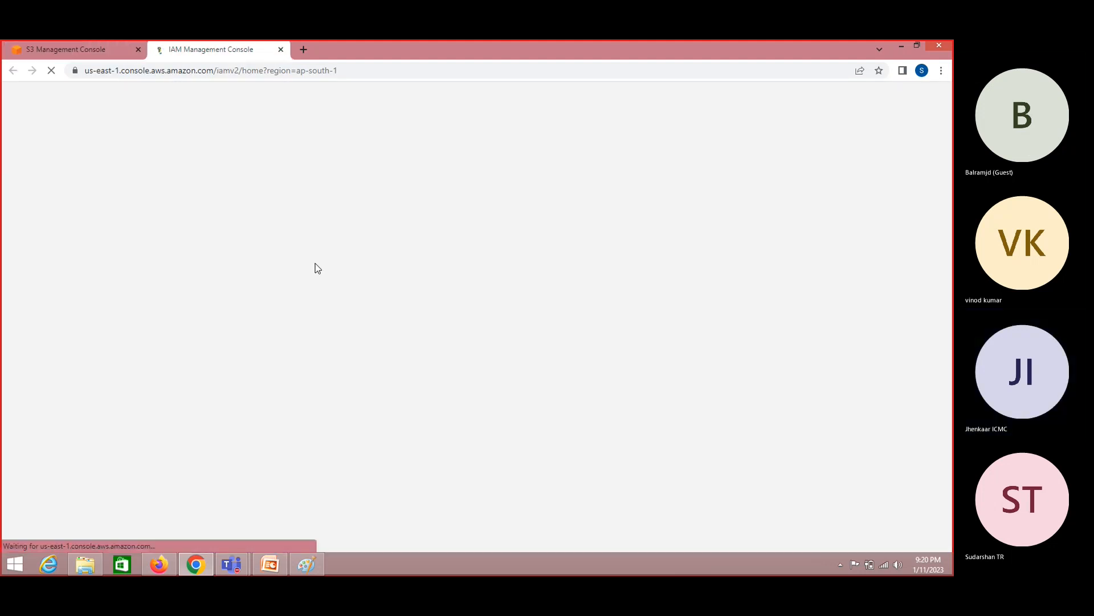
pyautogui.click(302, 573)
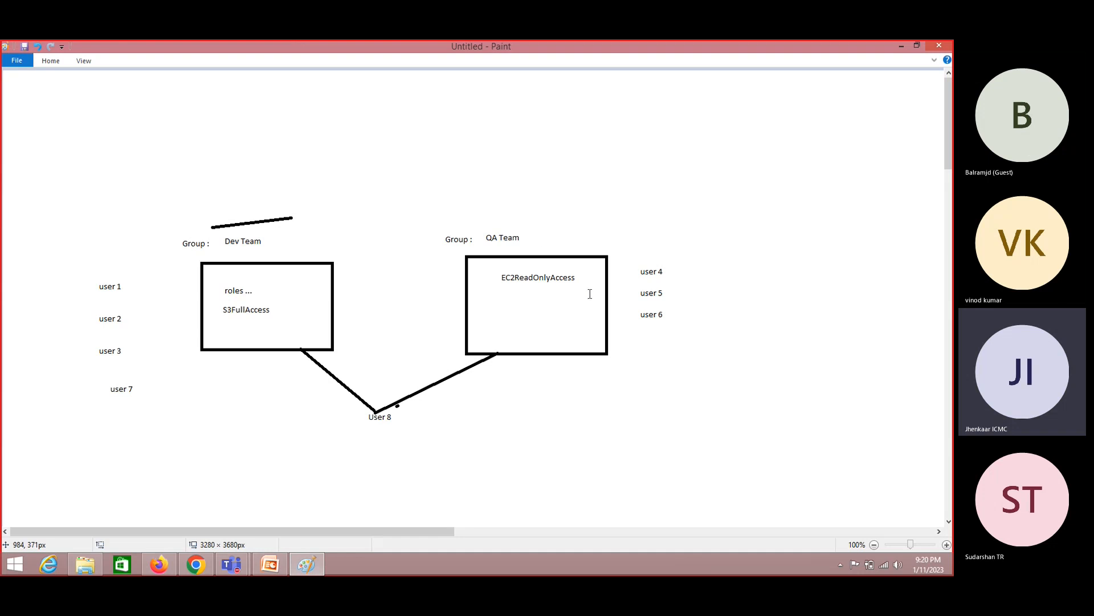
pyautogui.click(901, 48)
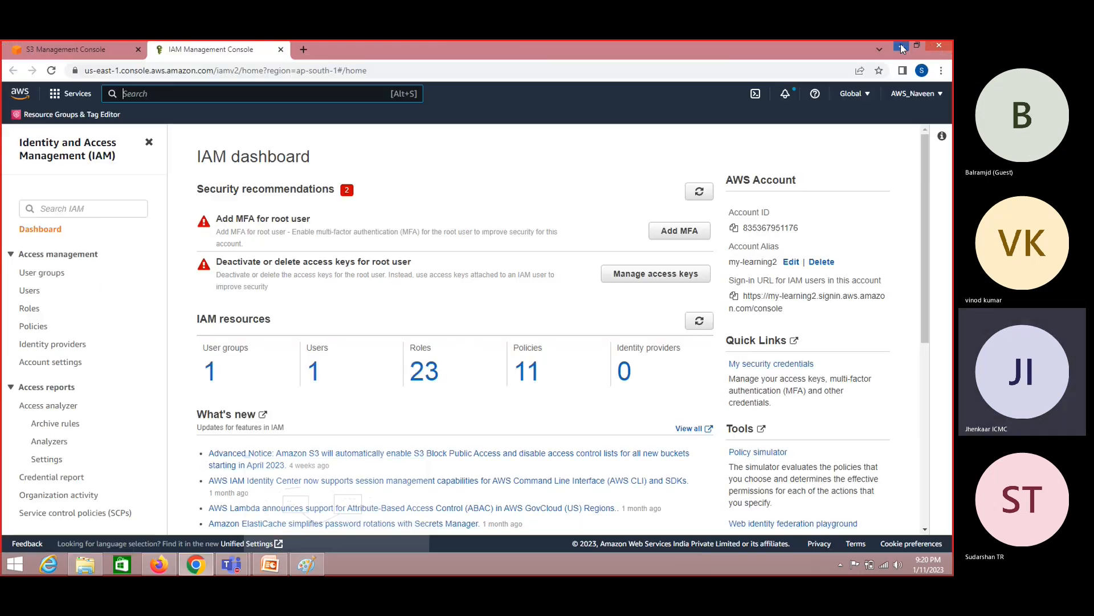
# Start a new user group named 'QA Group', leaving user1 unselected
pyautogui.click(51, 276)
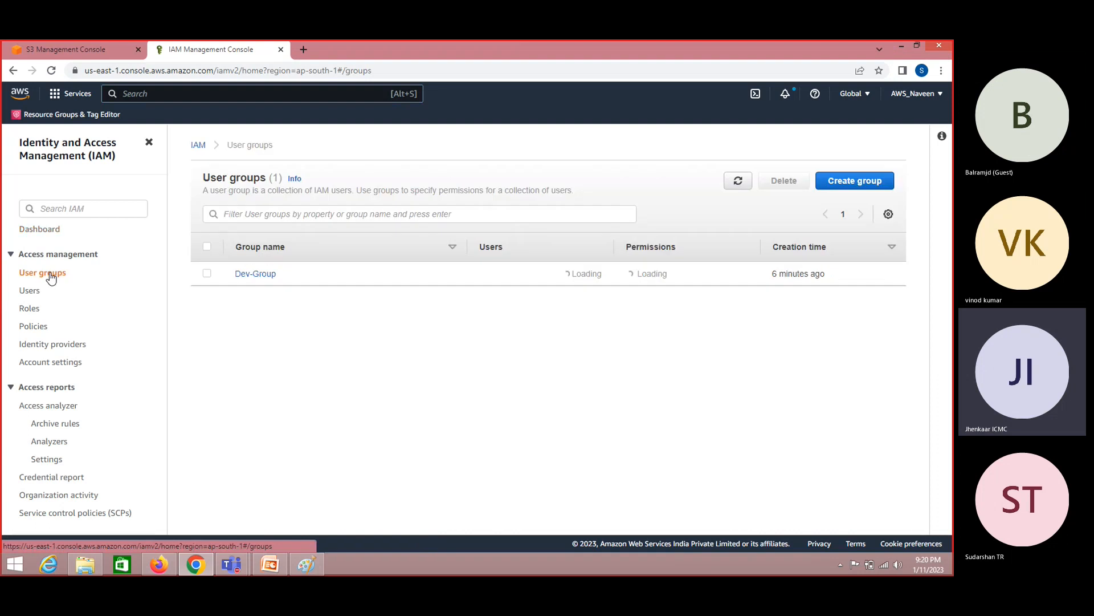
pyautogui.click(857, 181)
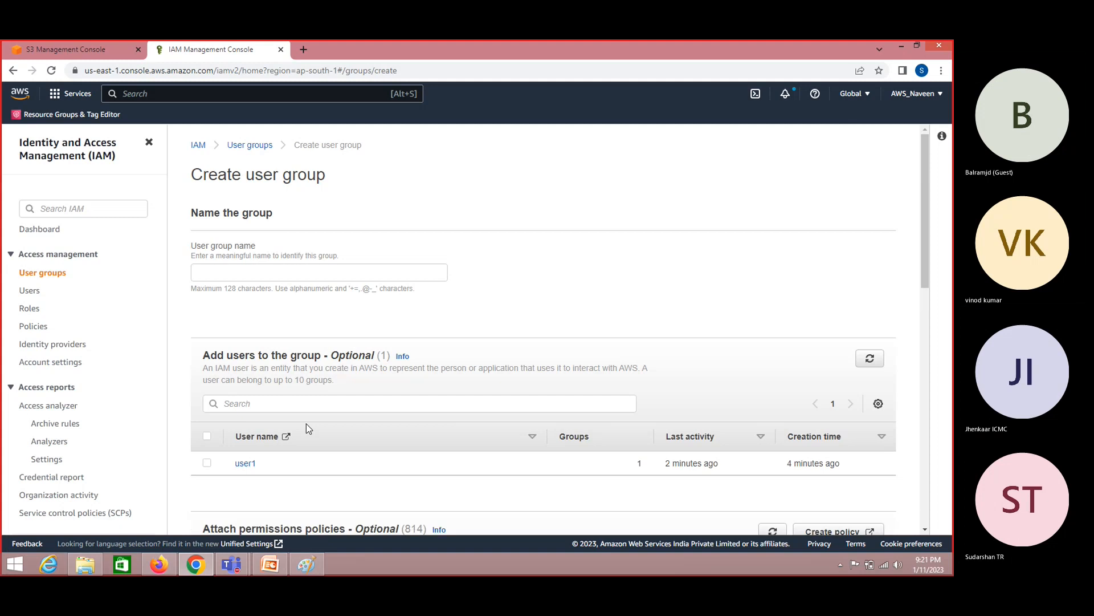
pyautogui.click(270, 274)
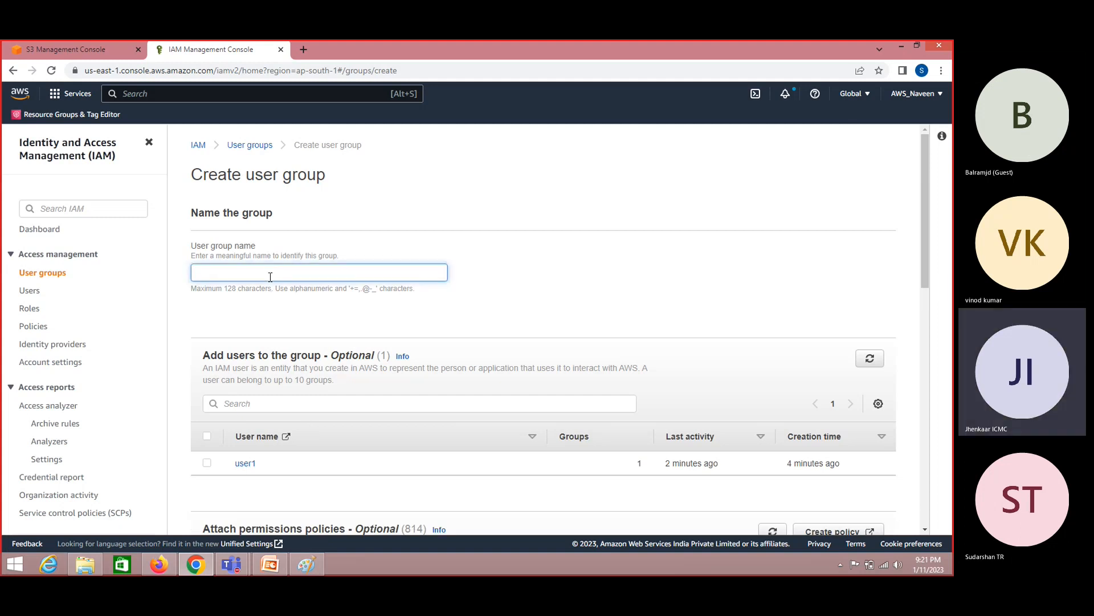
pyautogui.write('QA Group')
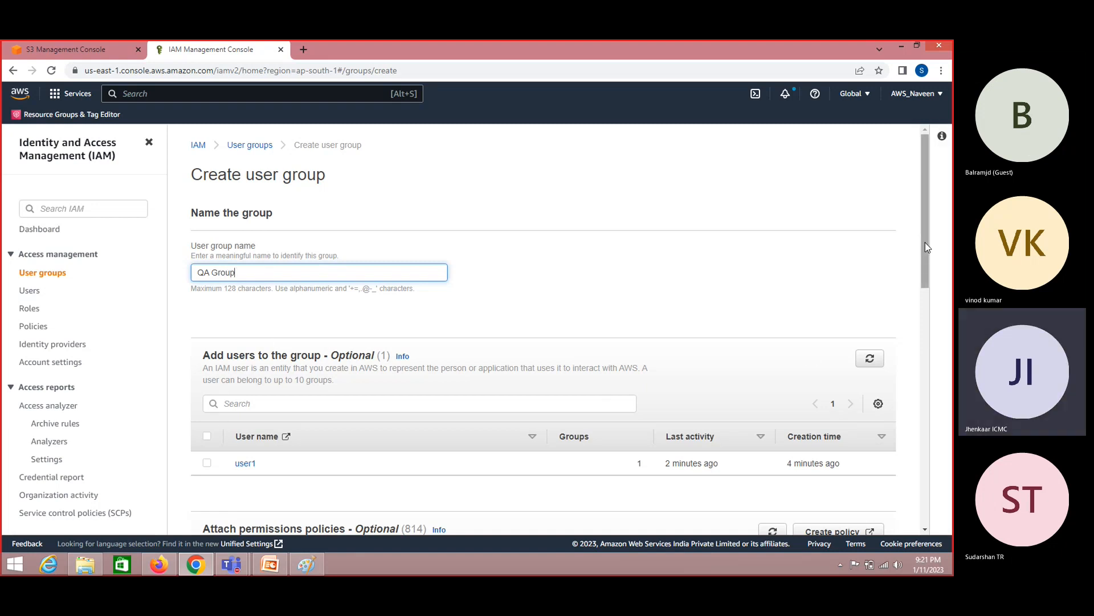
pyautogui.moveTo(925, 246); pyautogui.dragTo(921, 293)
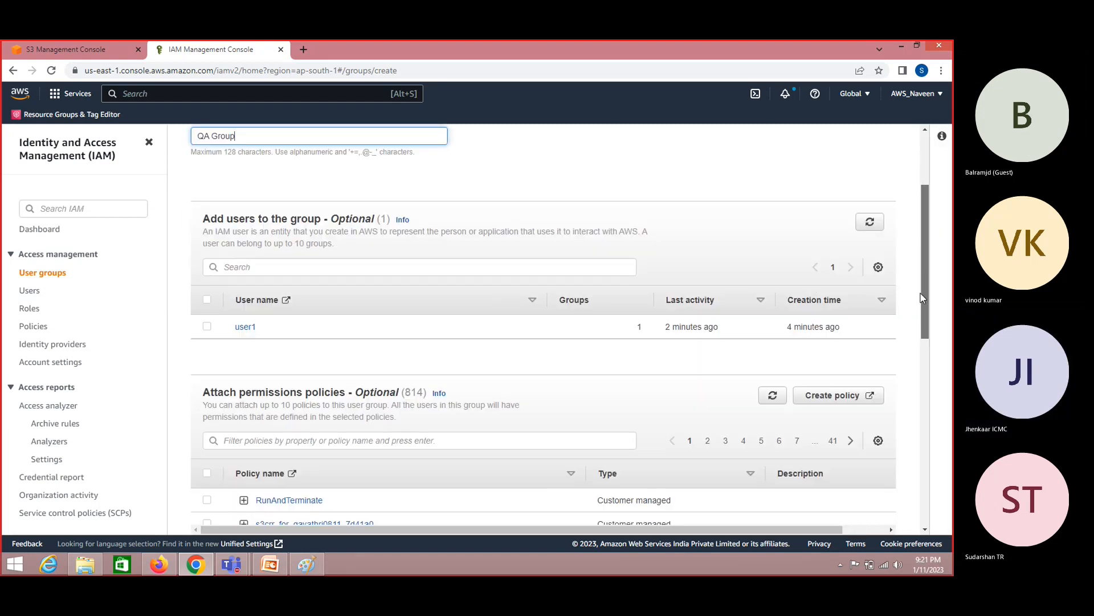
pyautogui.click(207, 327)
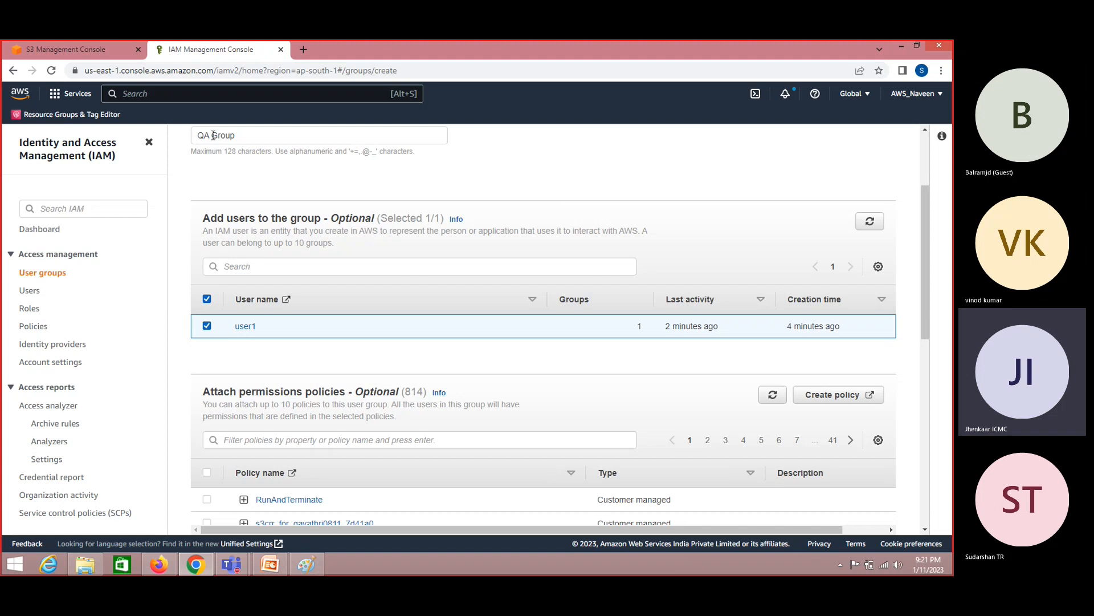
pyautogui.click(207, 326)
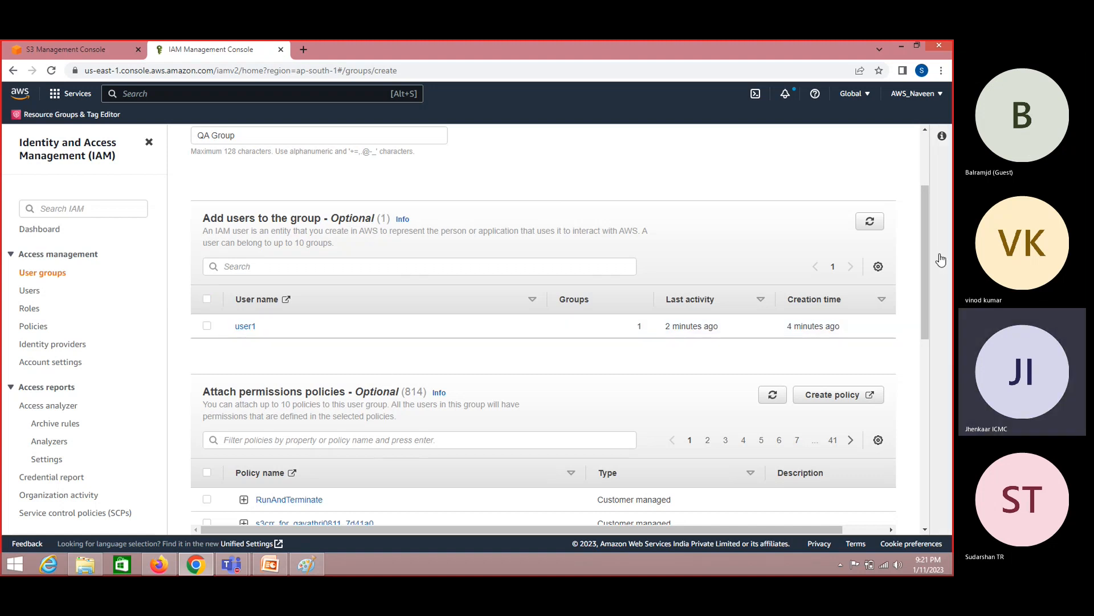
pyautogui.moveTo(928, 282); pyautogui.dragTo(924, 357)
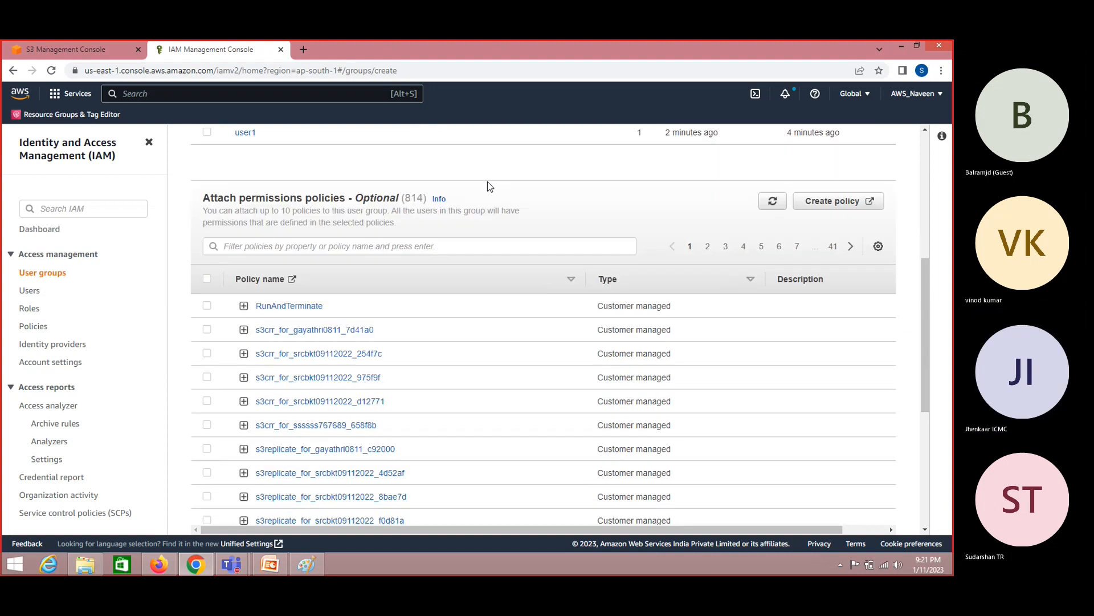
# Filter policies by 'ec2' and tick AmazonEC2ReadOnlyAccess for the new group
pyautogui.click(440, 248)
pyautogui.write('ec2')
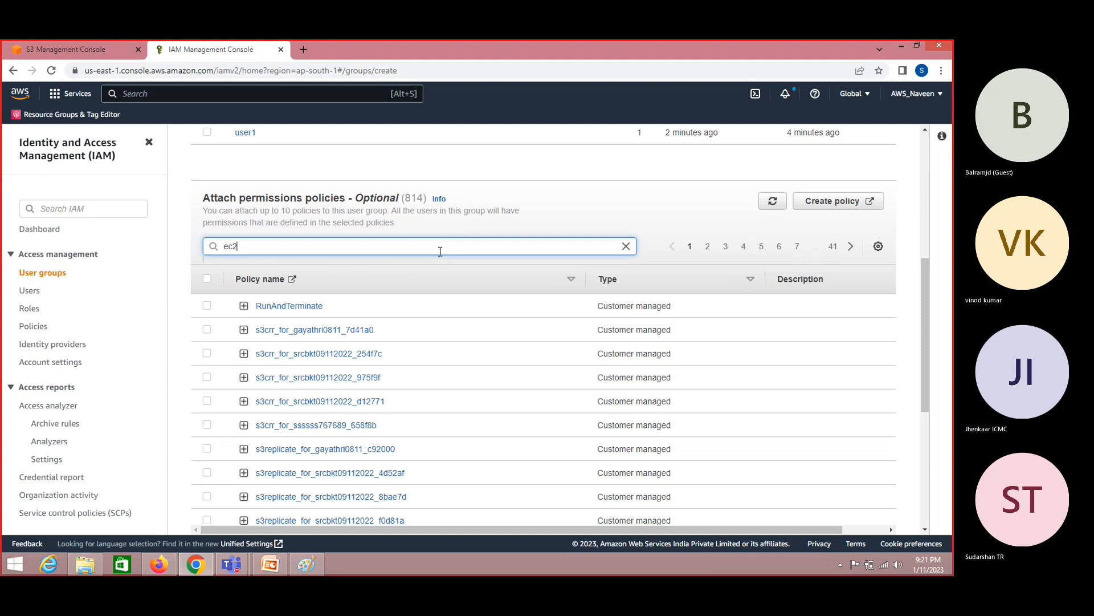
pyautogui.press('Return')
pyautogui.moveTo(926, 326); pyautogui.dragTo(921, 361)
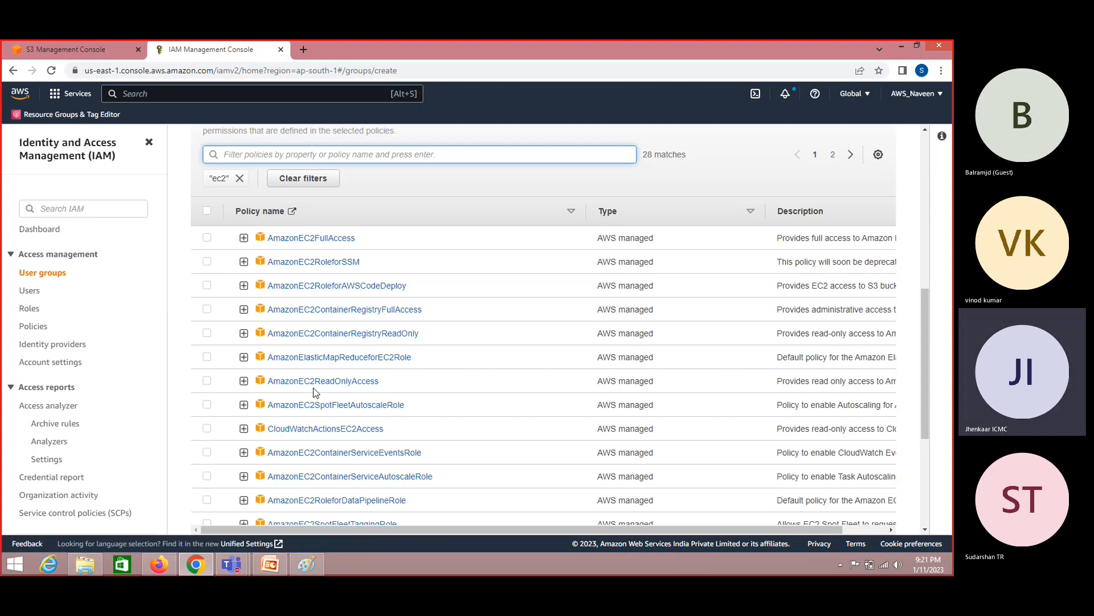
pyautogui.click(207, 380)
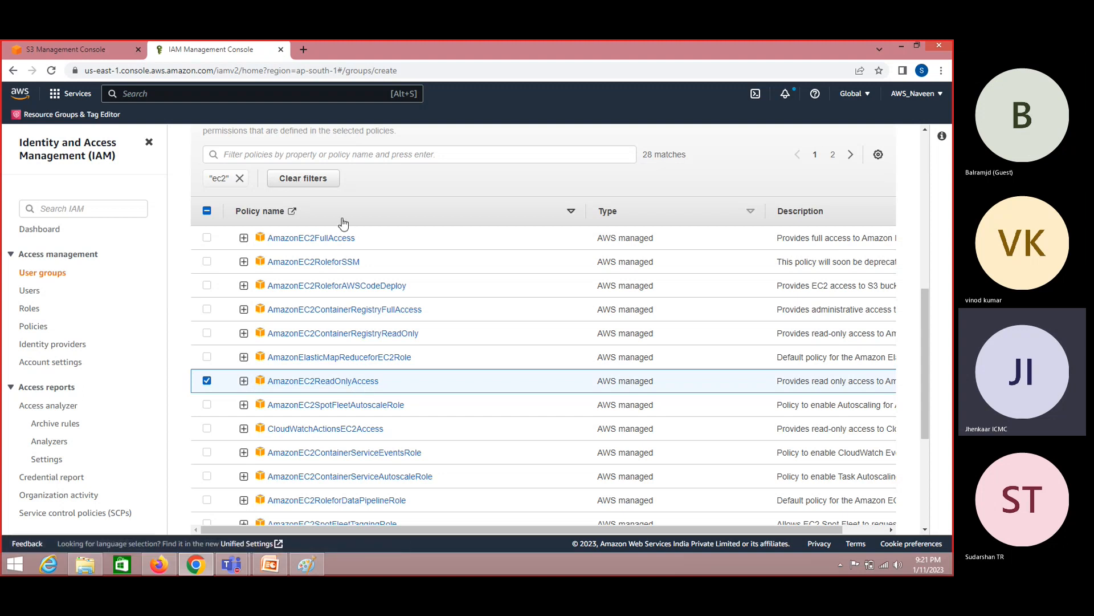
pyautogui.scroll(3, 929, 371)
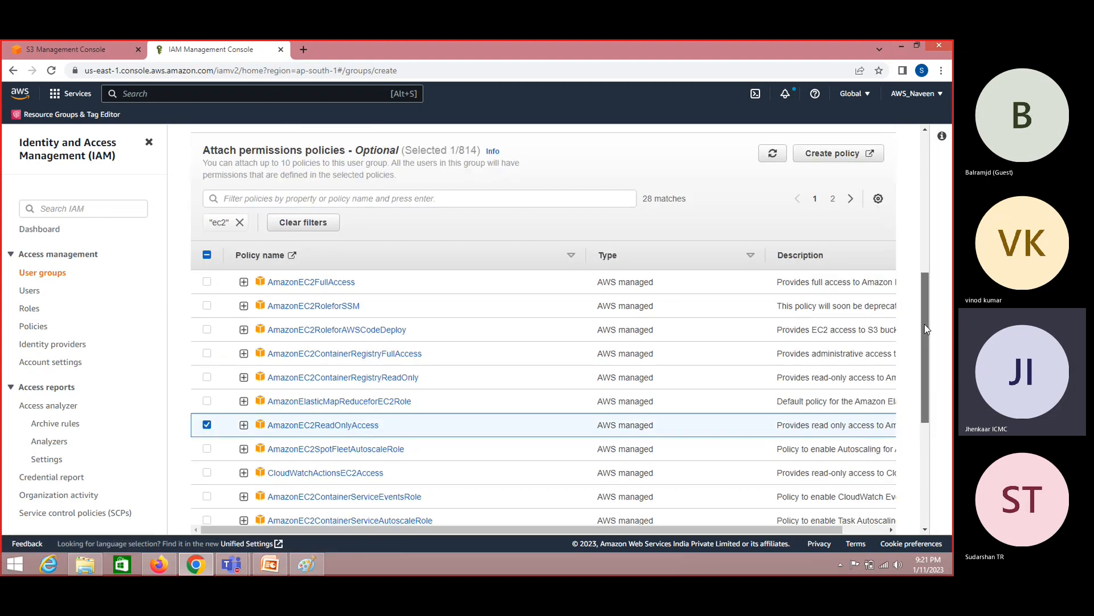
pyautogui.moveTo(920, 325); pyautogui.dragTo(916, 121)
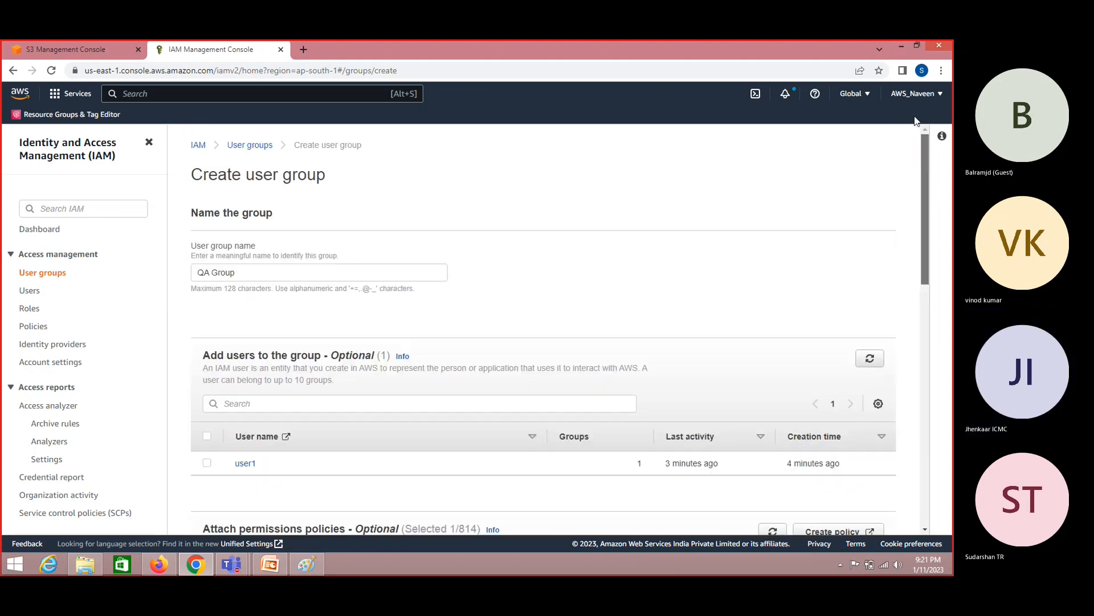
pyautogui.scroll(-3, 945, 314)
pyautogui.scroll(-5, 945, 314)
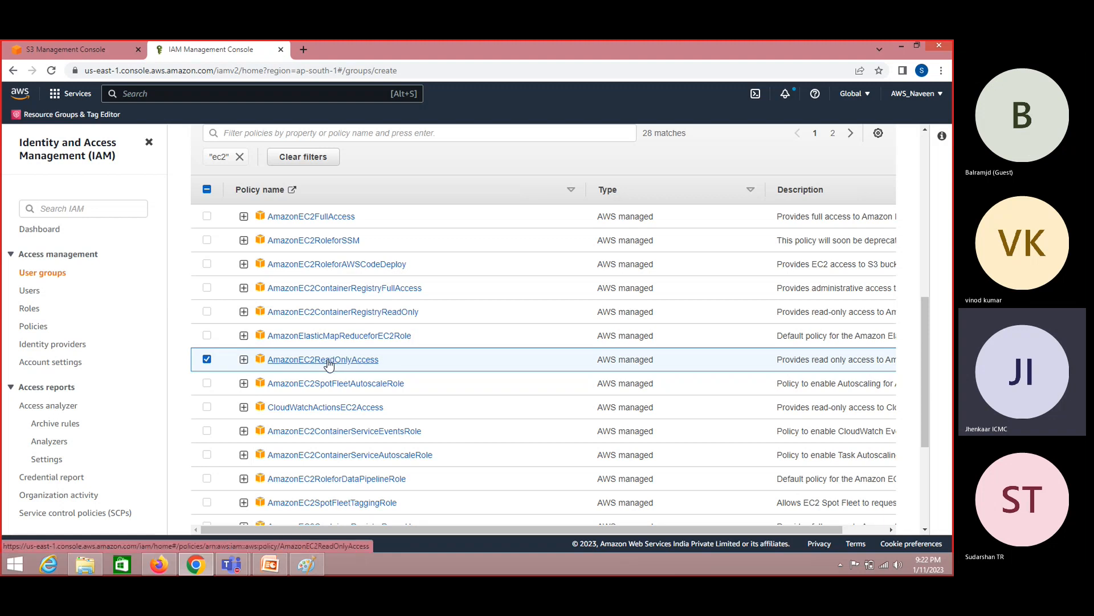
pyautogui.moveTo(924, 380); pyautogui.dragTo(922, 476)
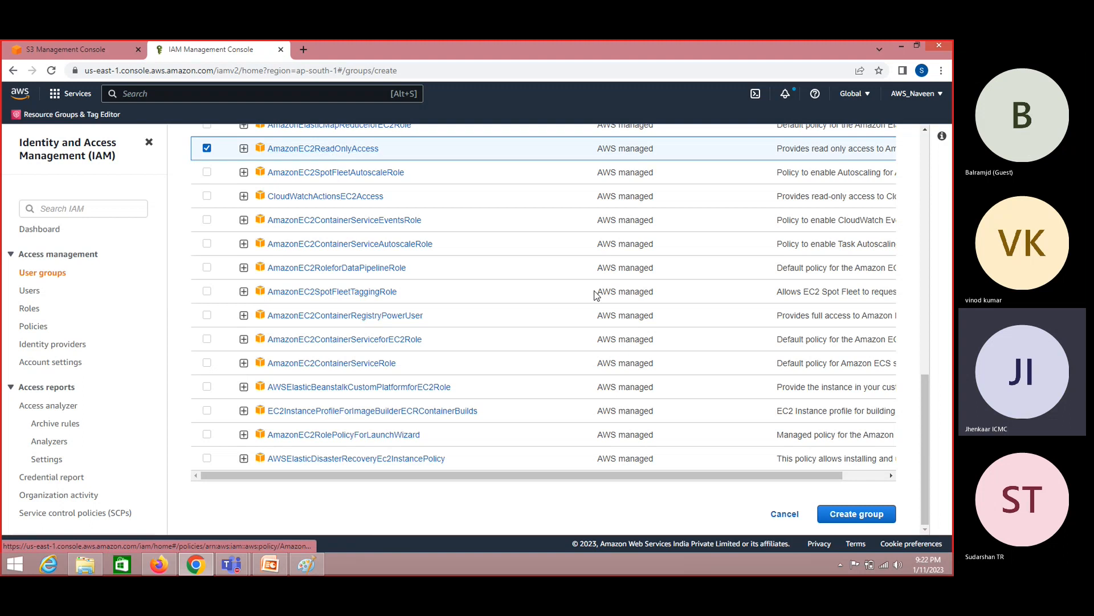
# Change the rejected group name 'QA Group' to 'QA-Group' and create the group
pyautogui.click(870, 515)
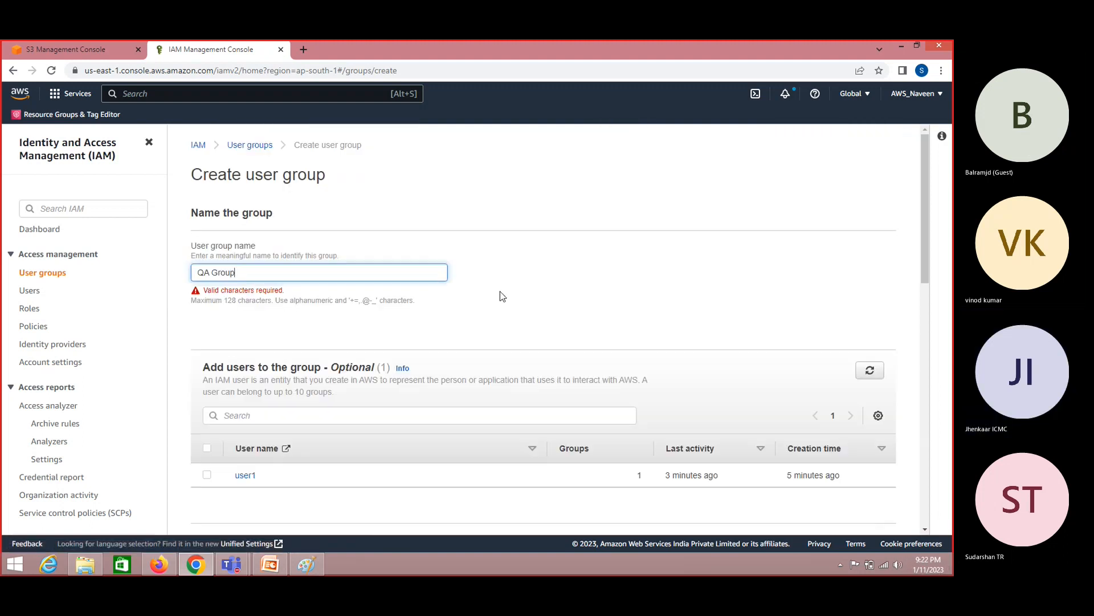
pyautogui.click(215, 274)
pyautogui.press('BackSpace')
pyautogui.write('-')
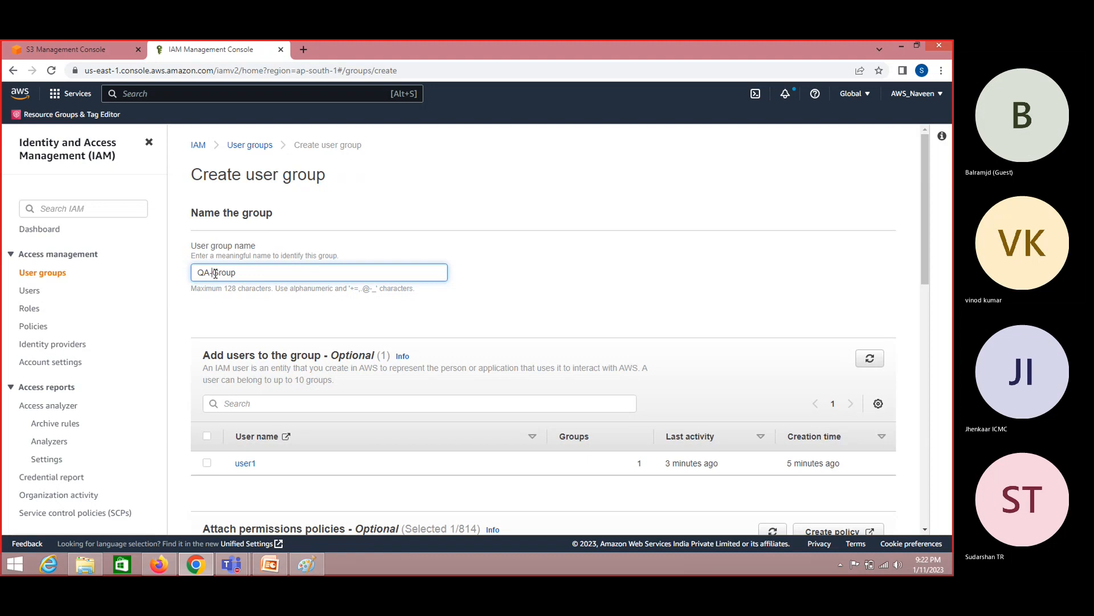
pyautogui.moveTo(925, 279); pyautogui.dragTo(911, 507)
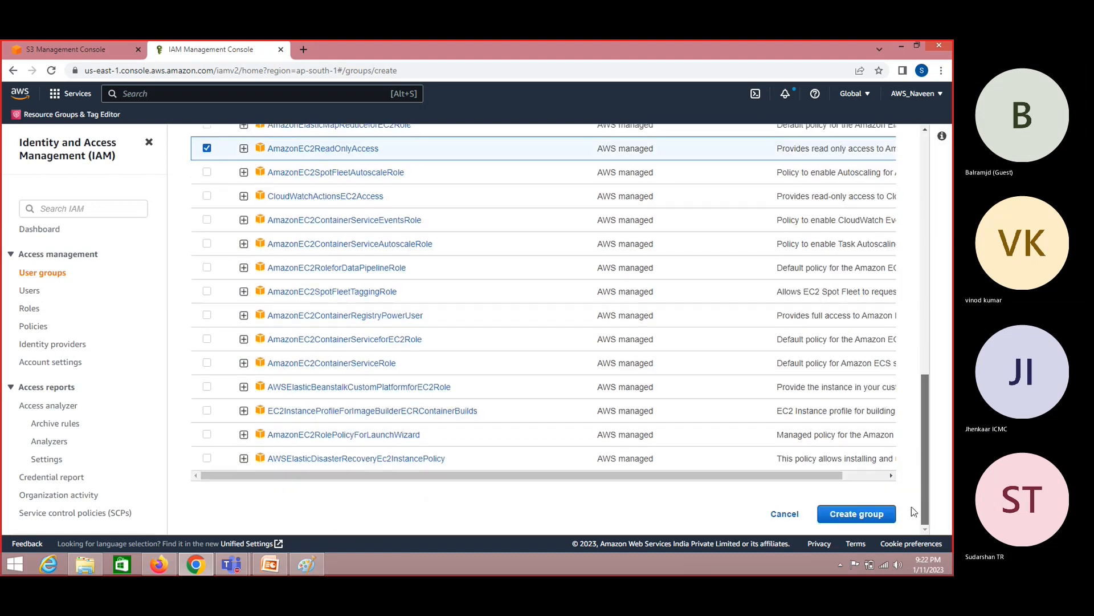
pyautogui.click(875, 514)
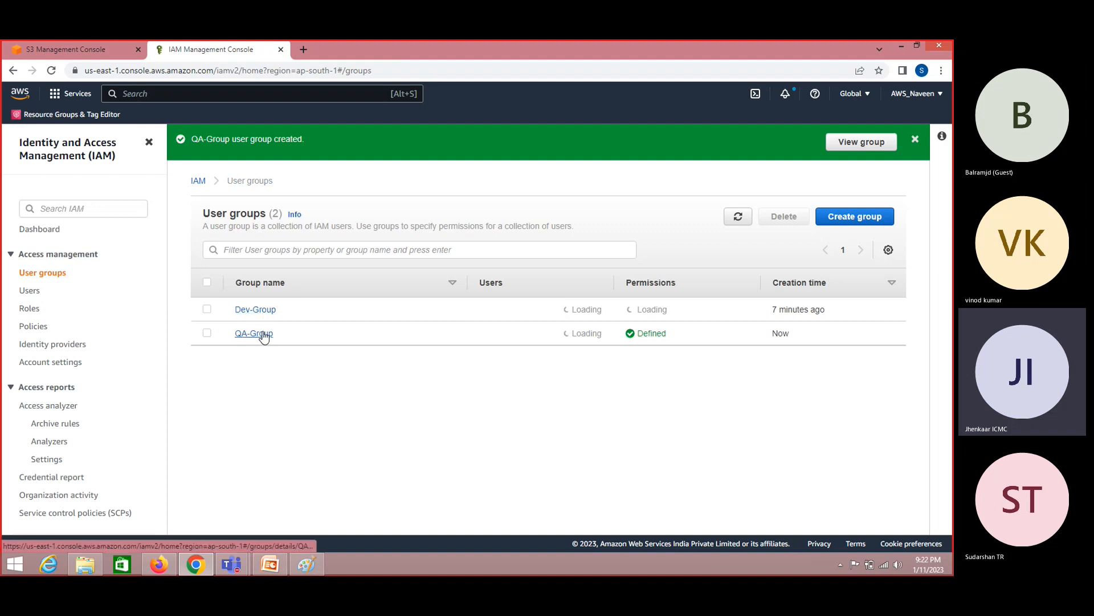
# Start adding IAM user user2 with AWS Management Console access
pyautogui.click(29, 293)
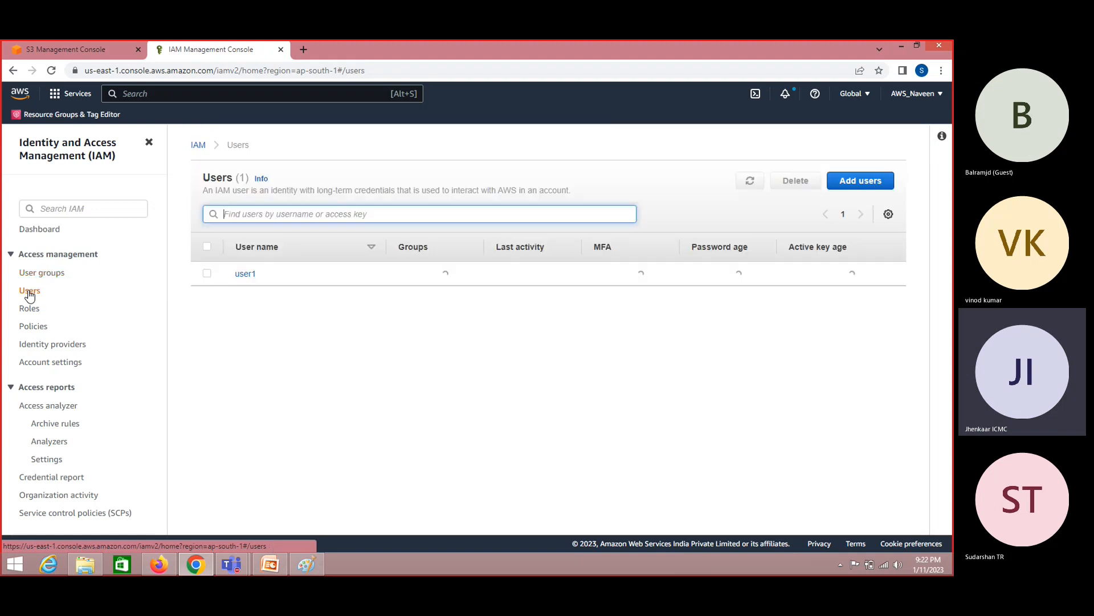
pyautogui.click(878, 183)
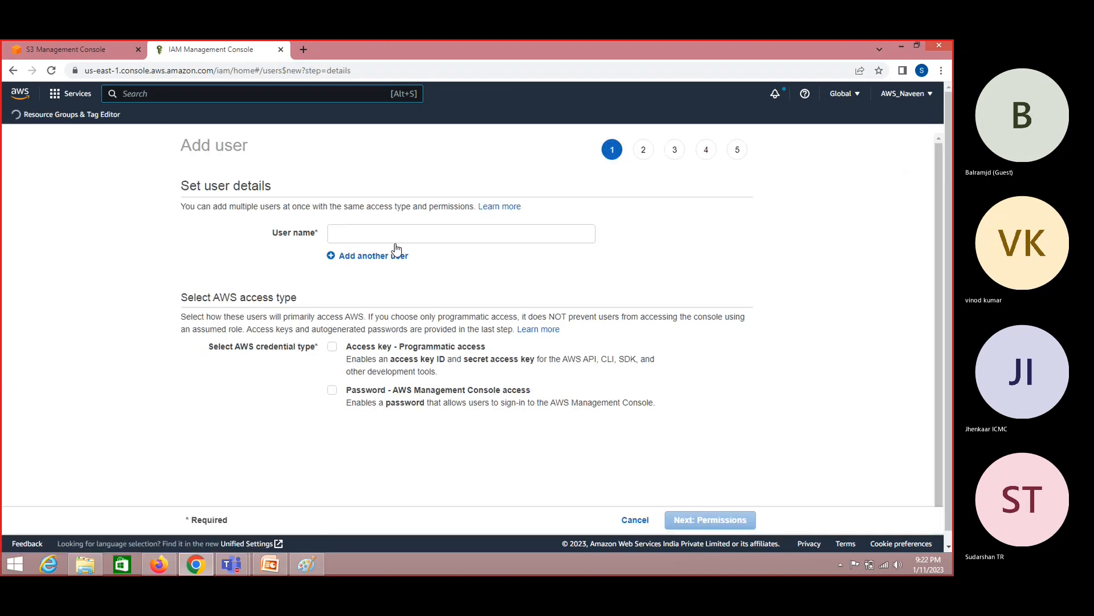
pyautogui.click(383, 238)
pyautogui.write('user2')
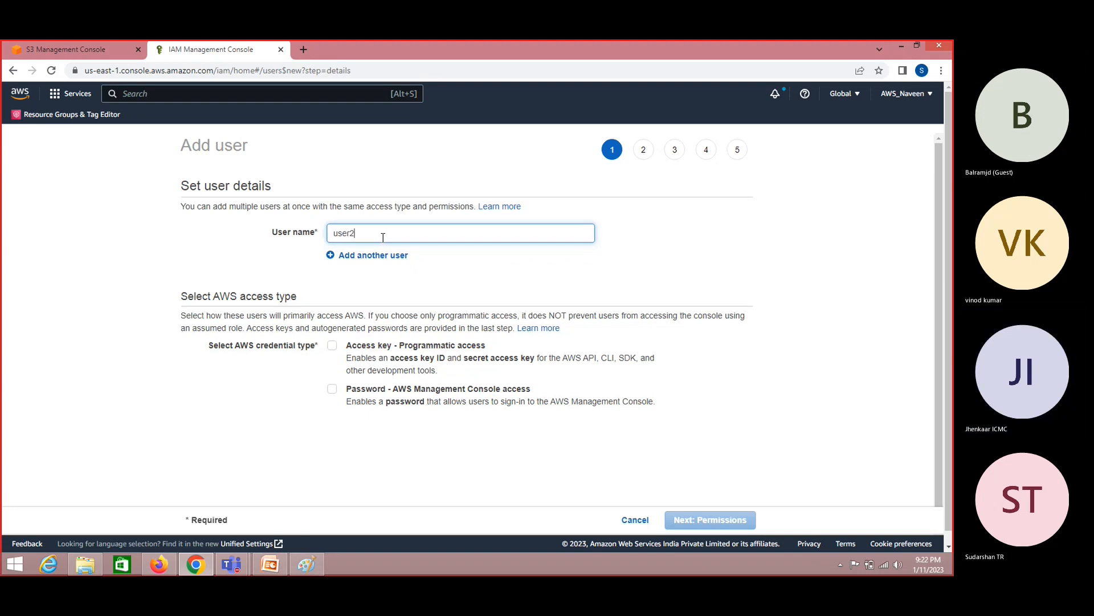
pyautogui.click(331, 391)
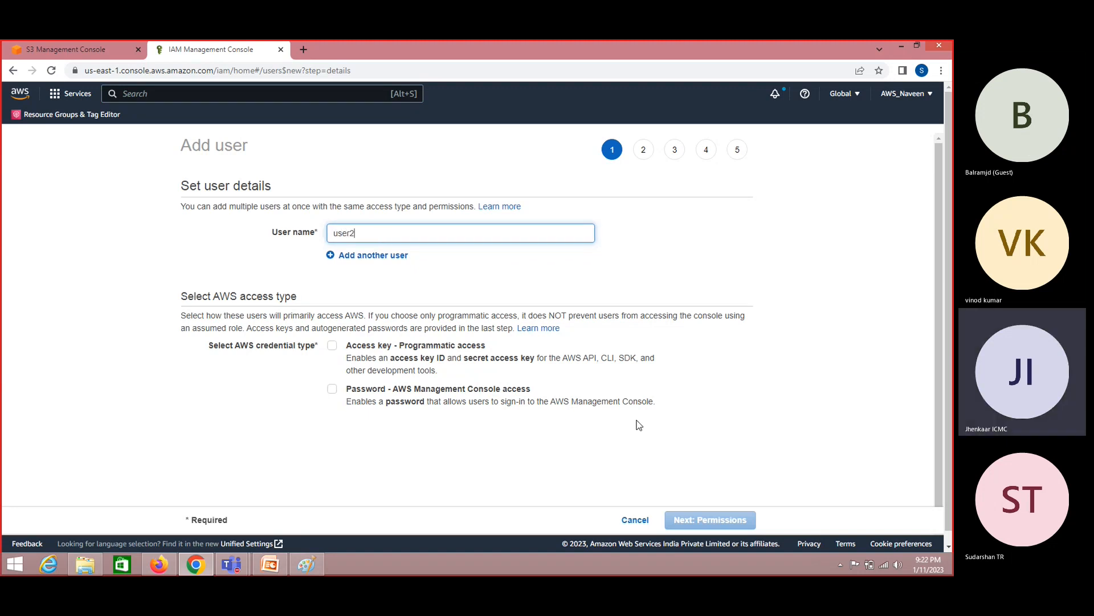
# Set a custom console password for user2 and turn off the required password reset
pyautogui.scroll(-1, 948, 403)
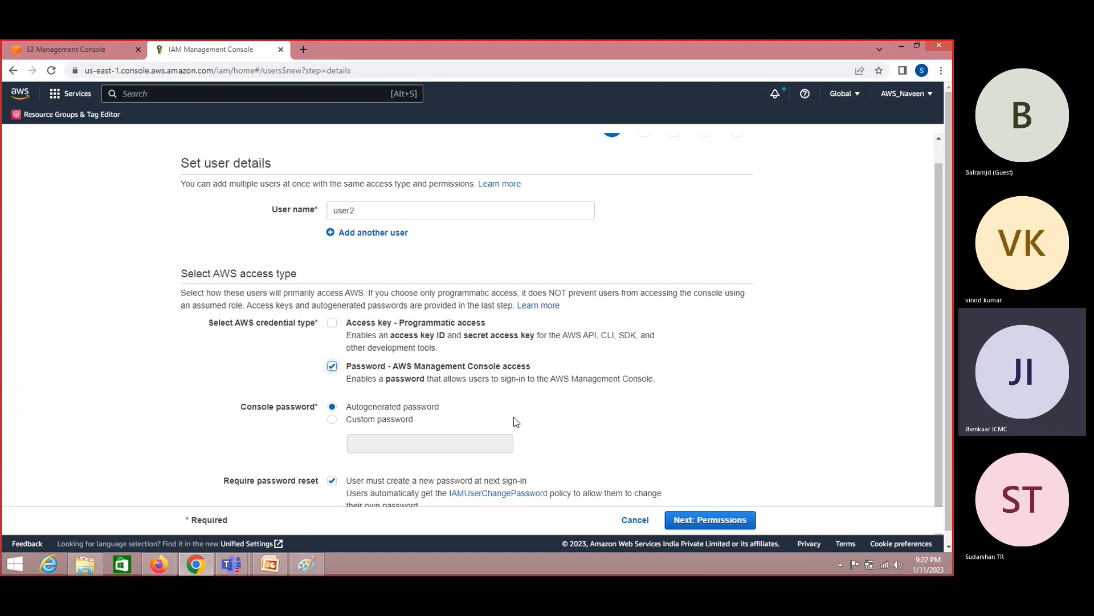
pyautogui.click(333, 420)
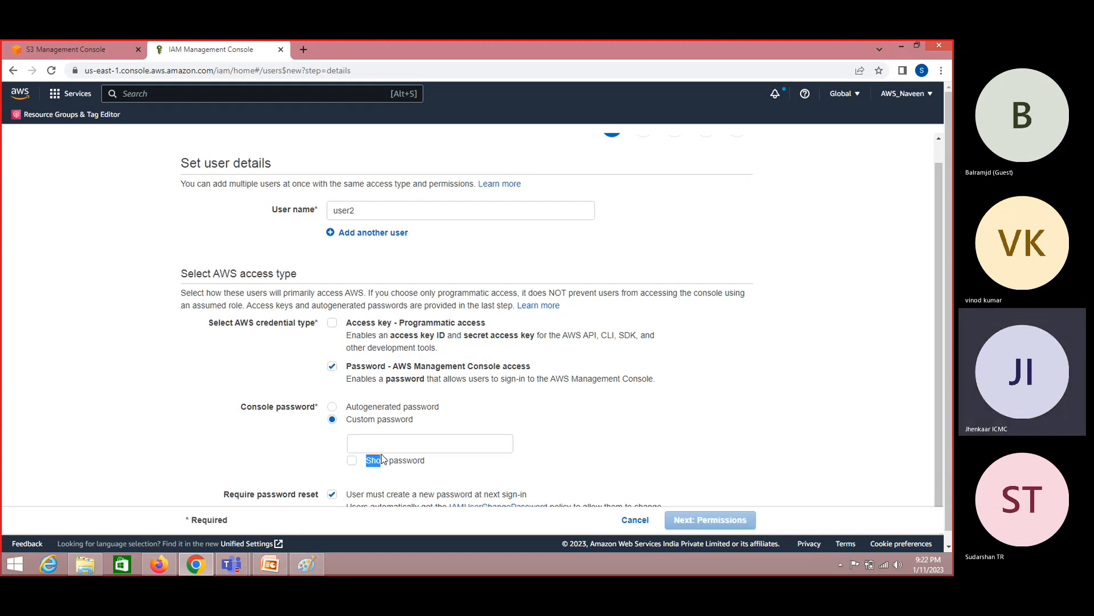
pyautogui.click(381, 446)
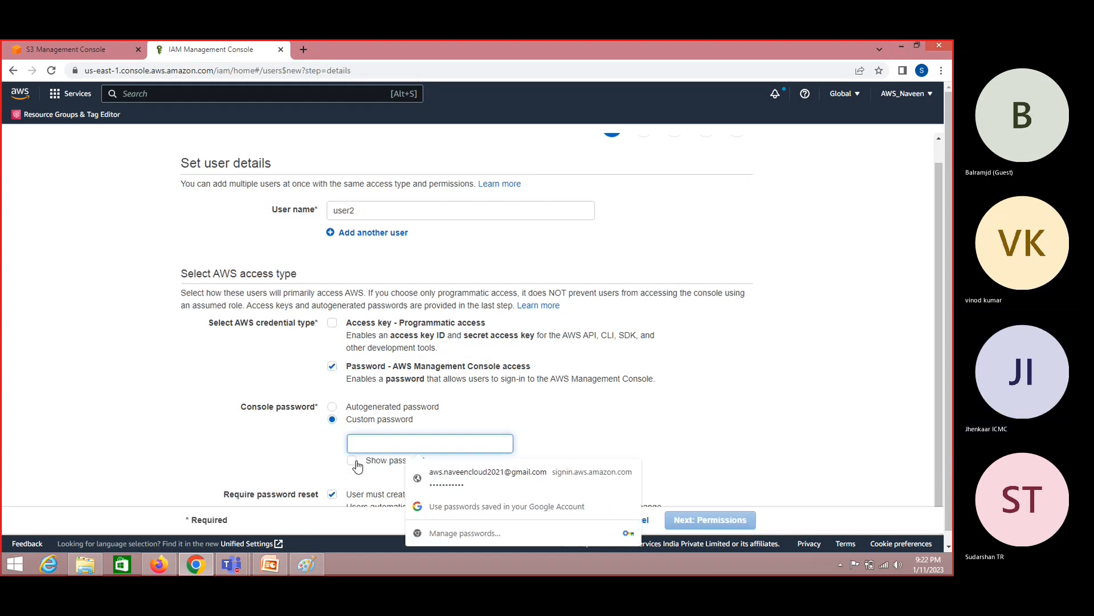
pyautogui.click(351, 460)
pyautogui.click(370, 443)
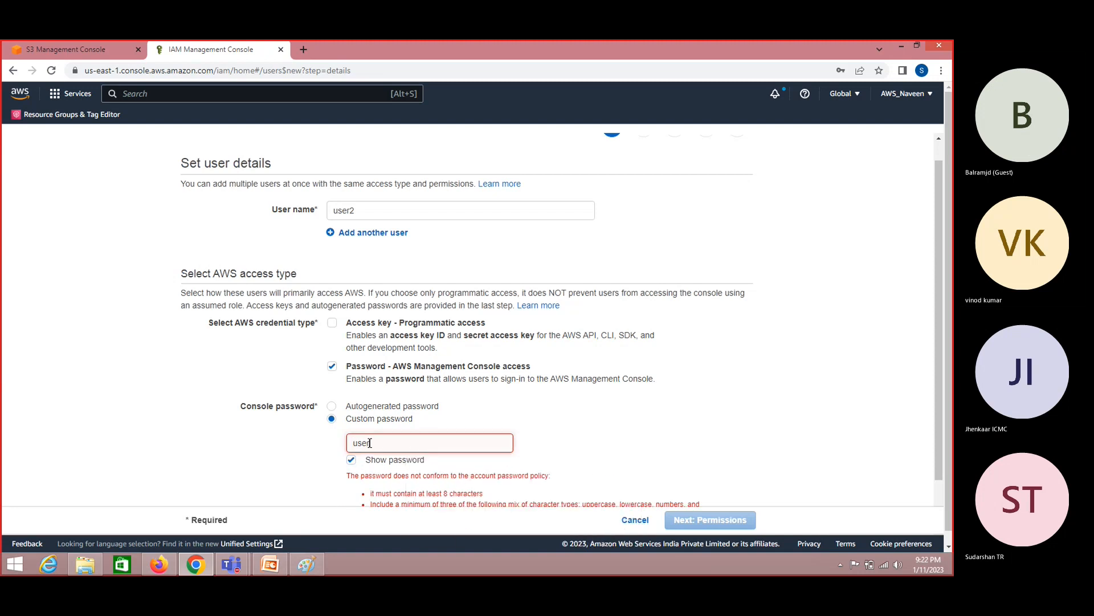
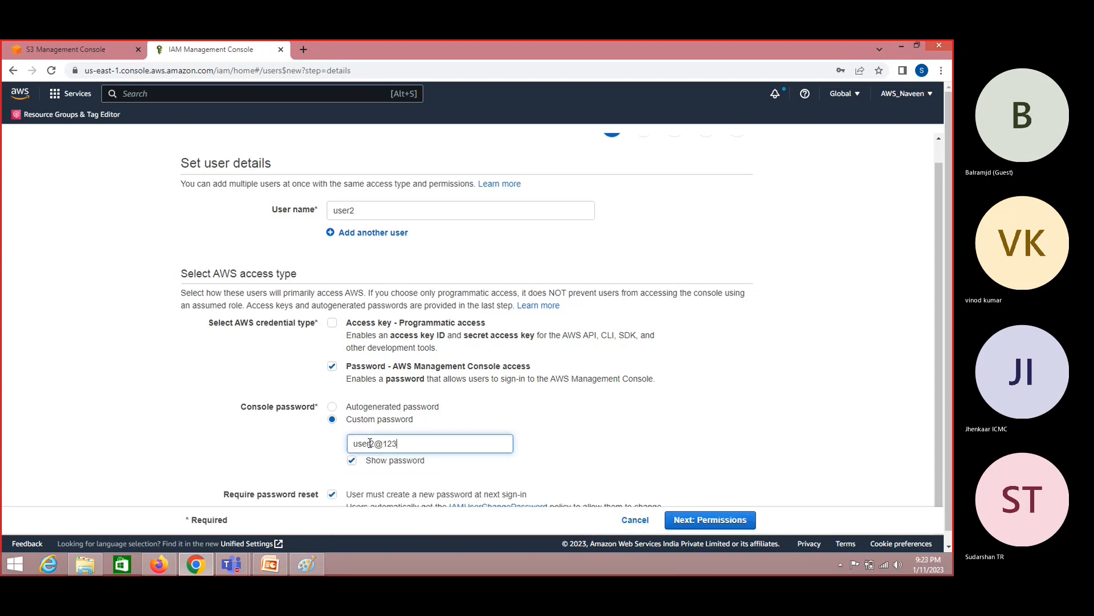
pyautogui.moveTo(938, 358); pyautogui.dragTo(938, 405)
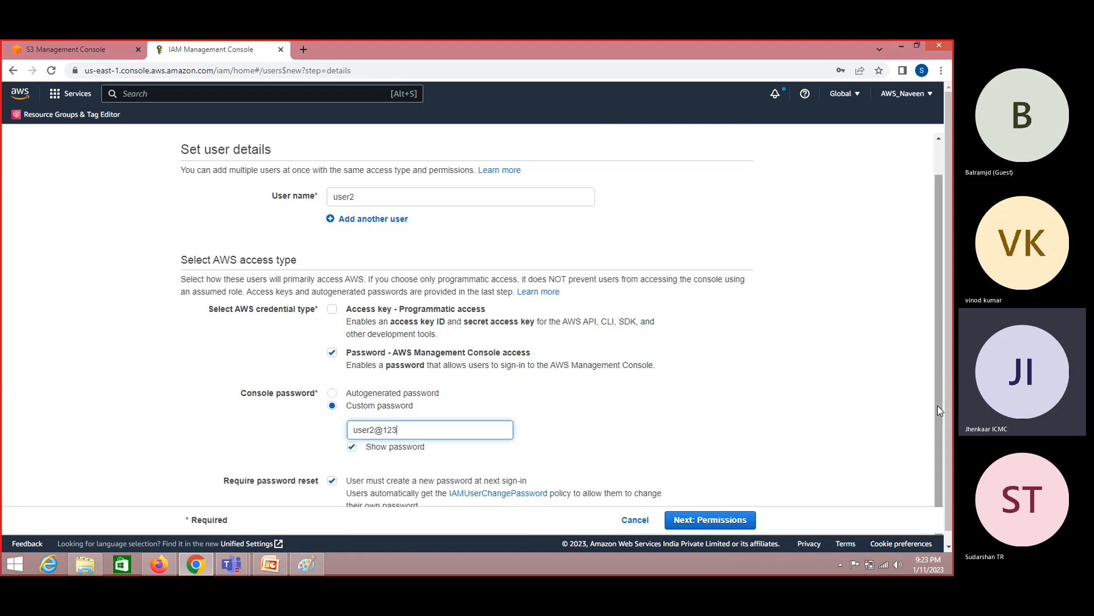
pyautogui.click(334, 480)
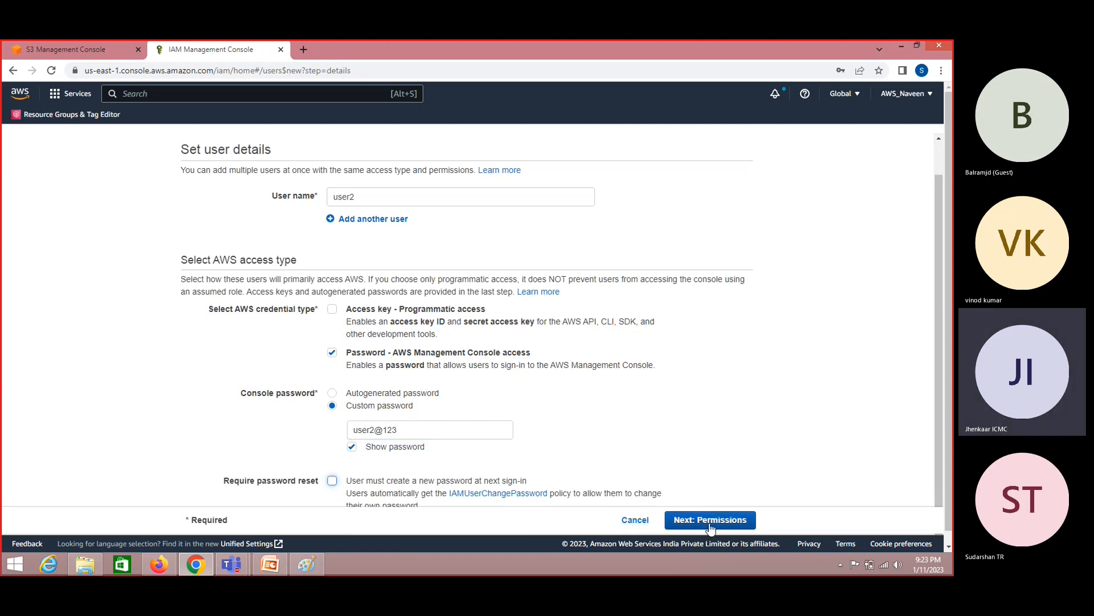
# Add user2 to QA-Group and create the user after the Tags and Review pages
pyautogui.click(727, 519)
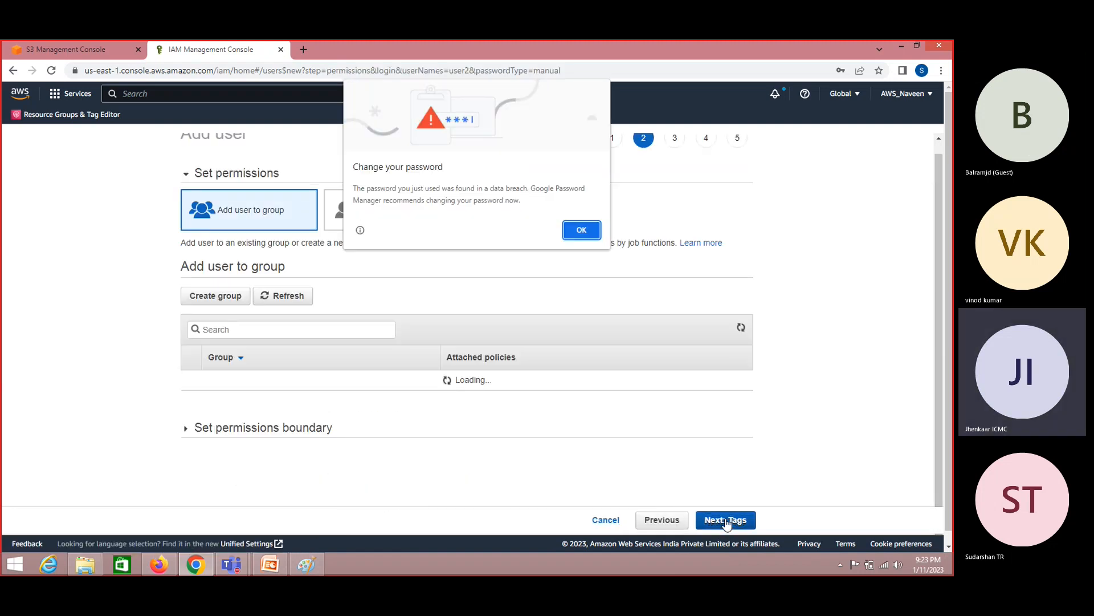
pyautogui.click(578, 231)
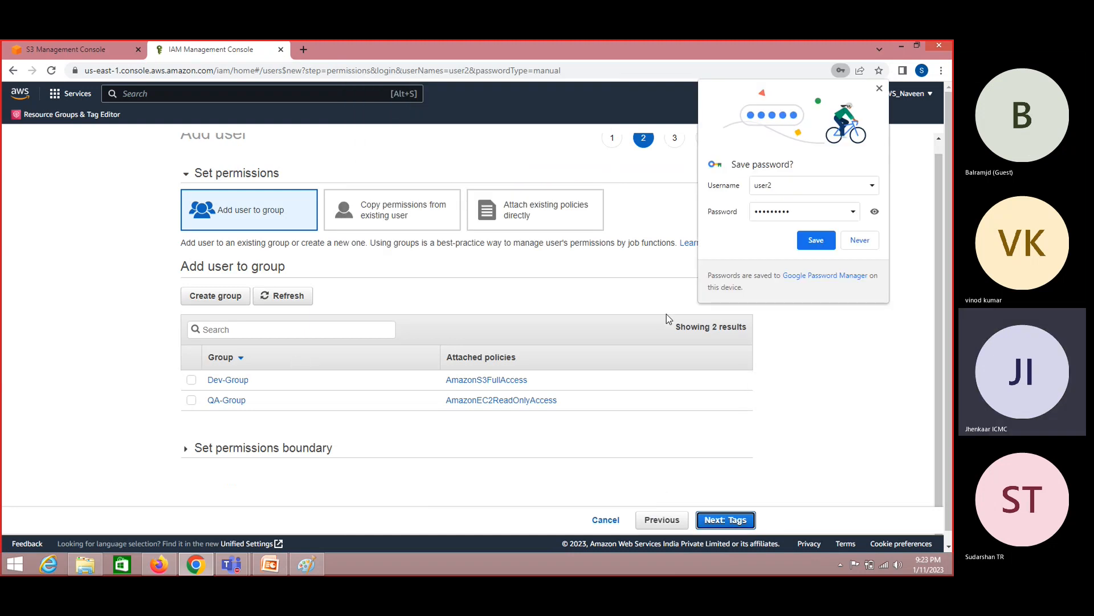
pyautogui.click(859, 240)
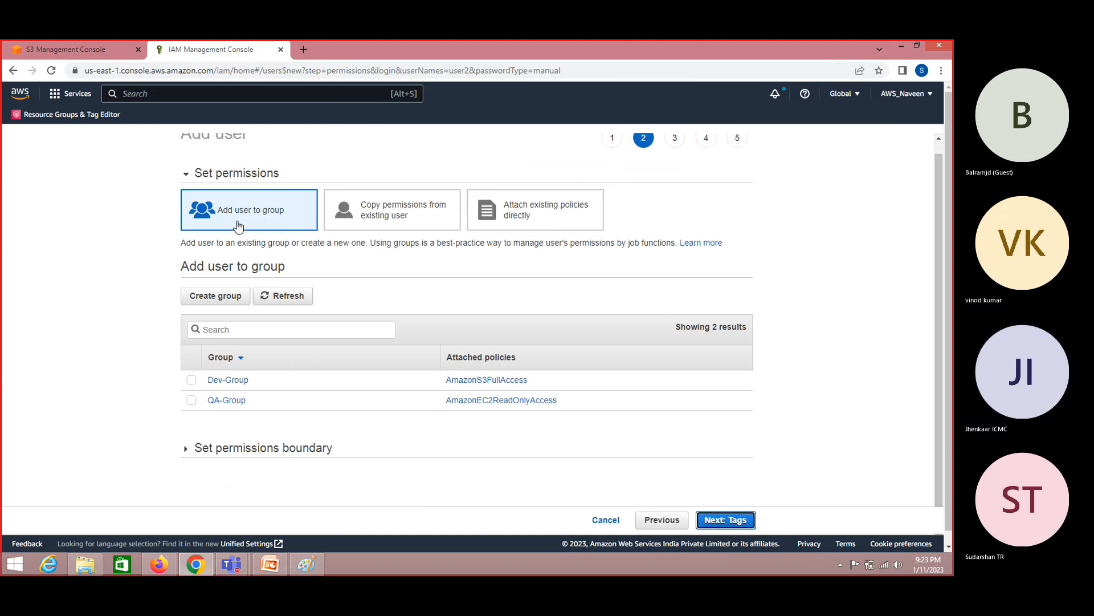
pyautogui.click(191, 400)
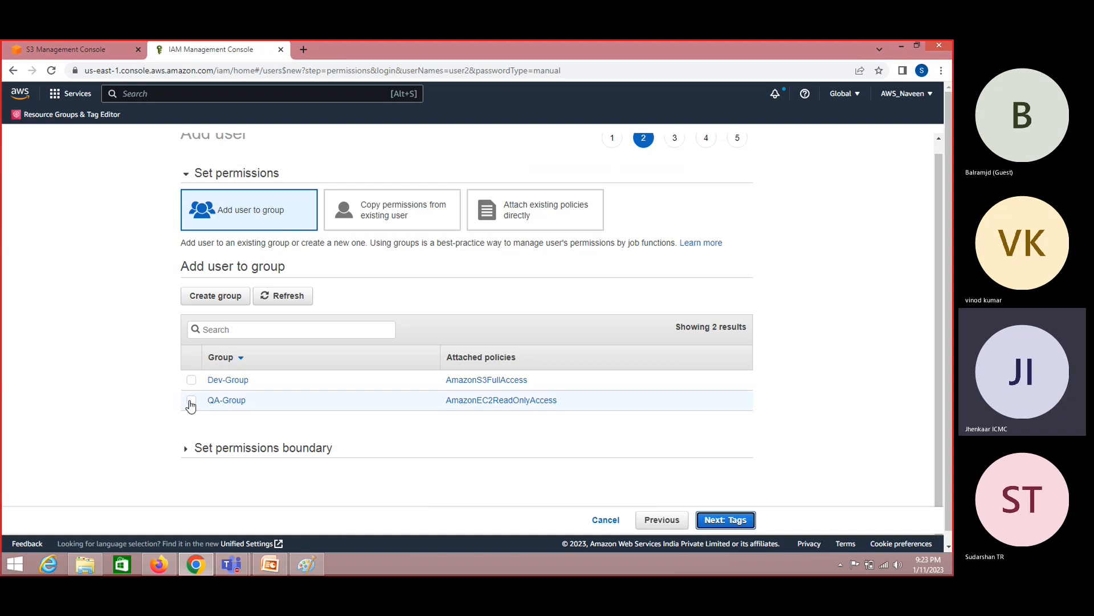
pyautogui.click(716, 519)
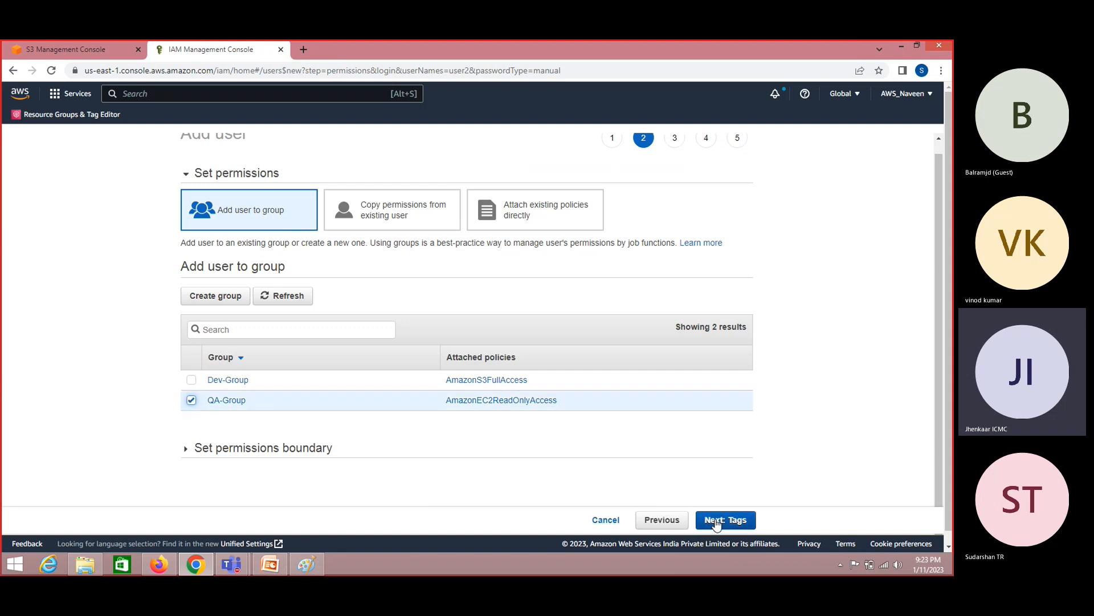
pyautogui.click(653, 518)
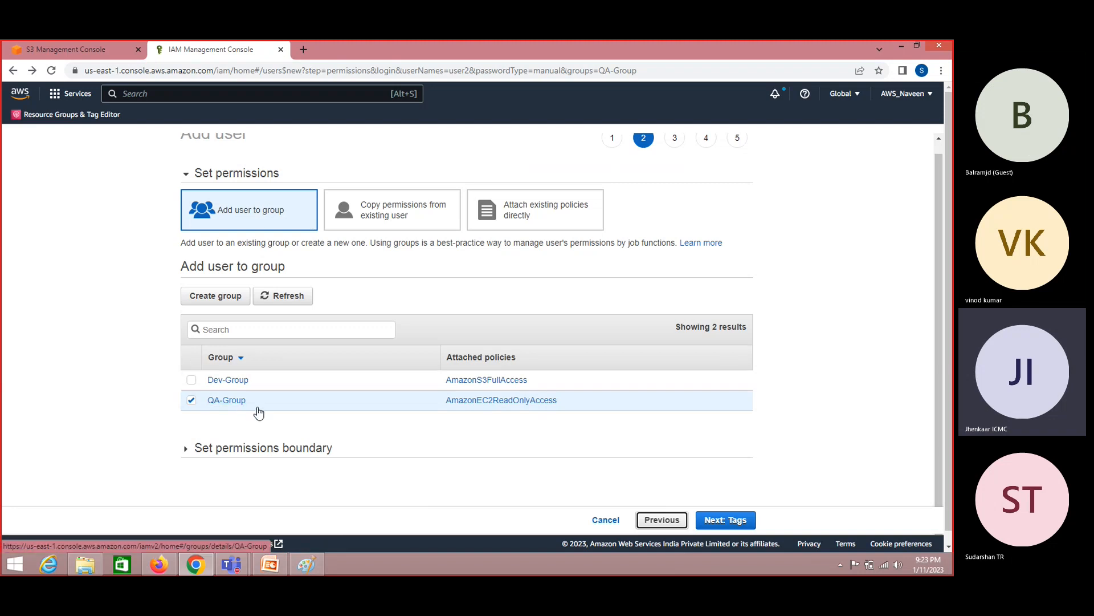
pyautogui.click(744, 522)
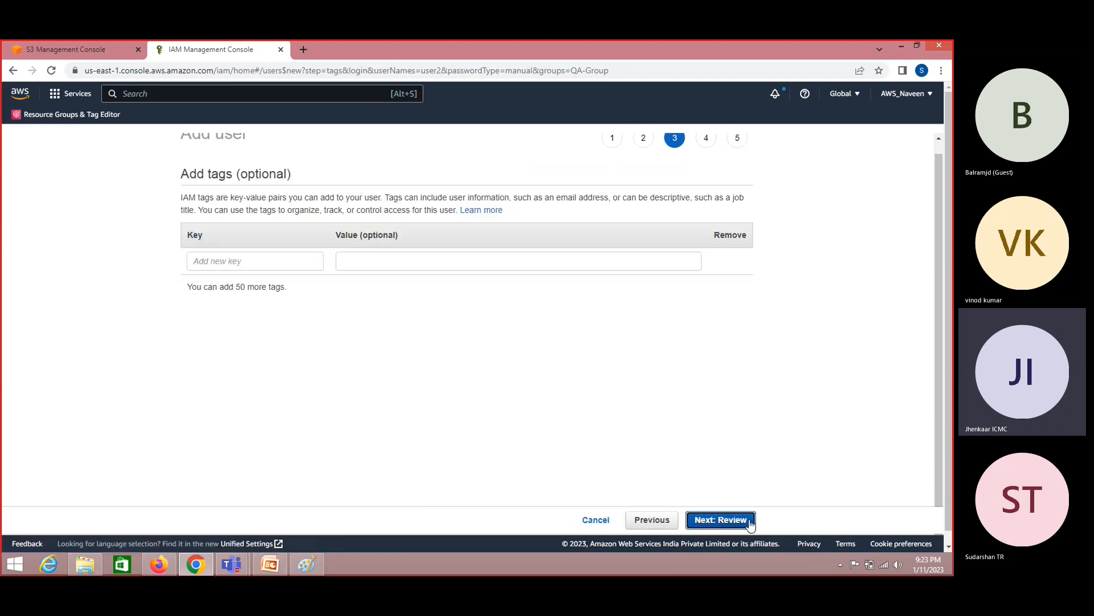
pyautogui.click(742, 521)
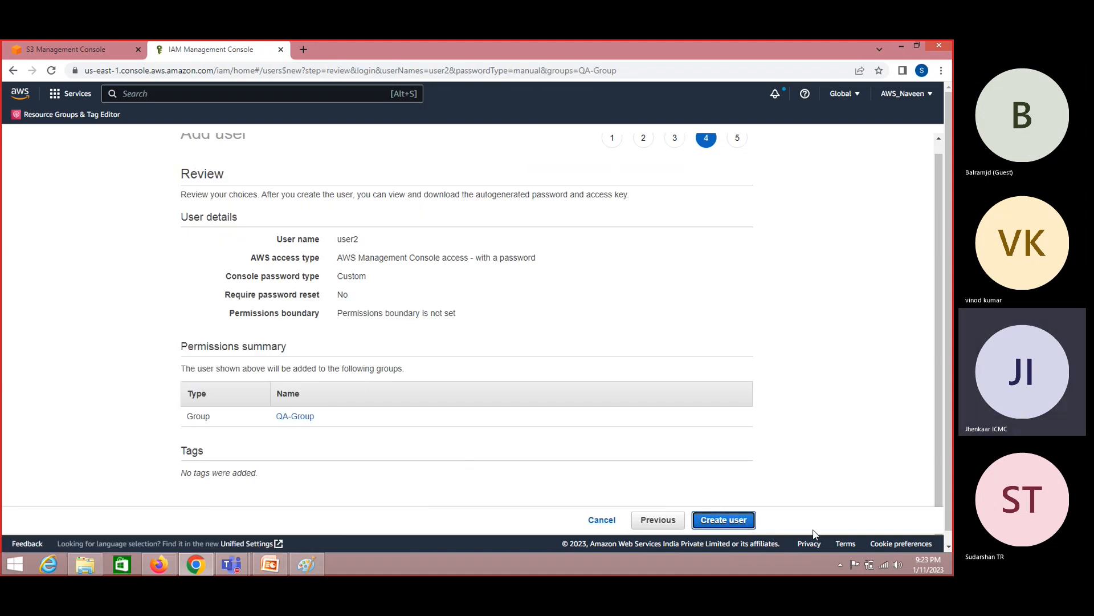
pyautogui.click(733, 518)
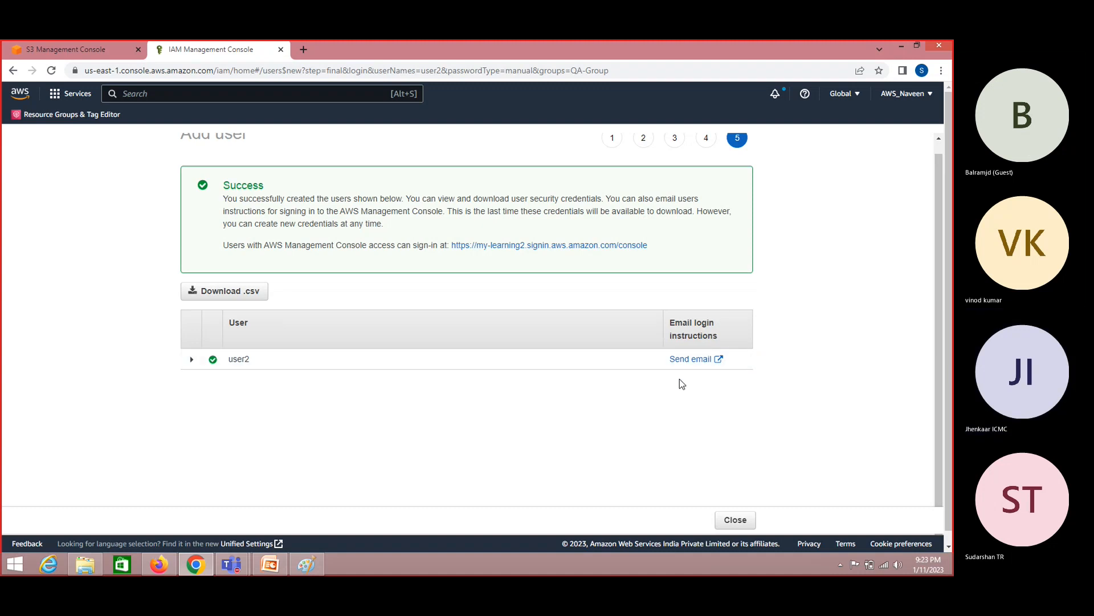
# Copy the console sign-in link and load it in Internet Explorer's address bar
pyautogui.rightClick(598, 246)
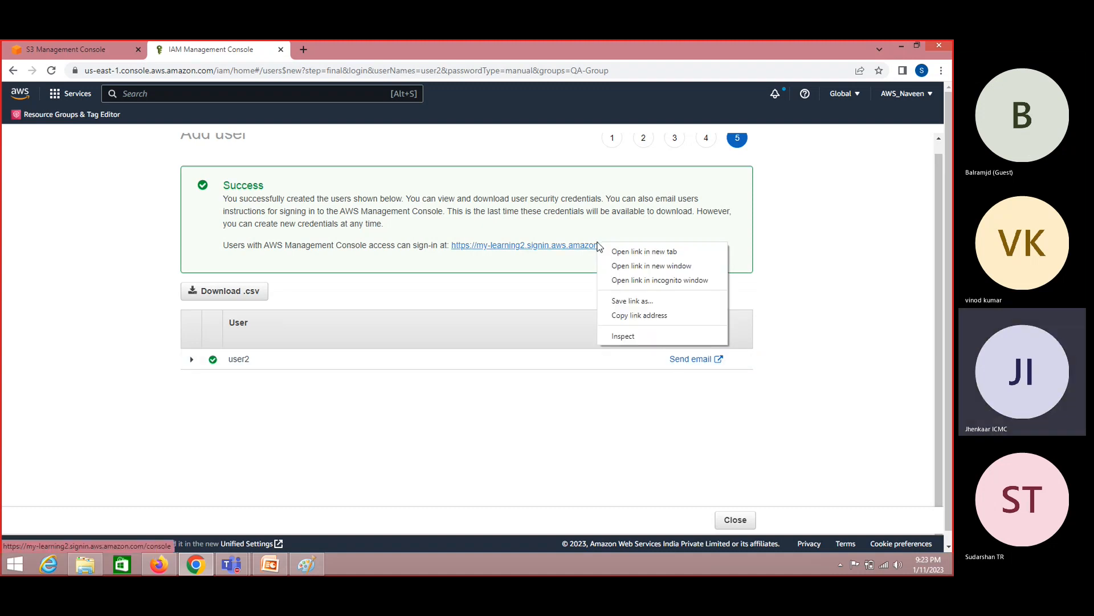
pyautogui.click(630, 314)
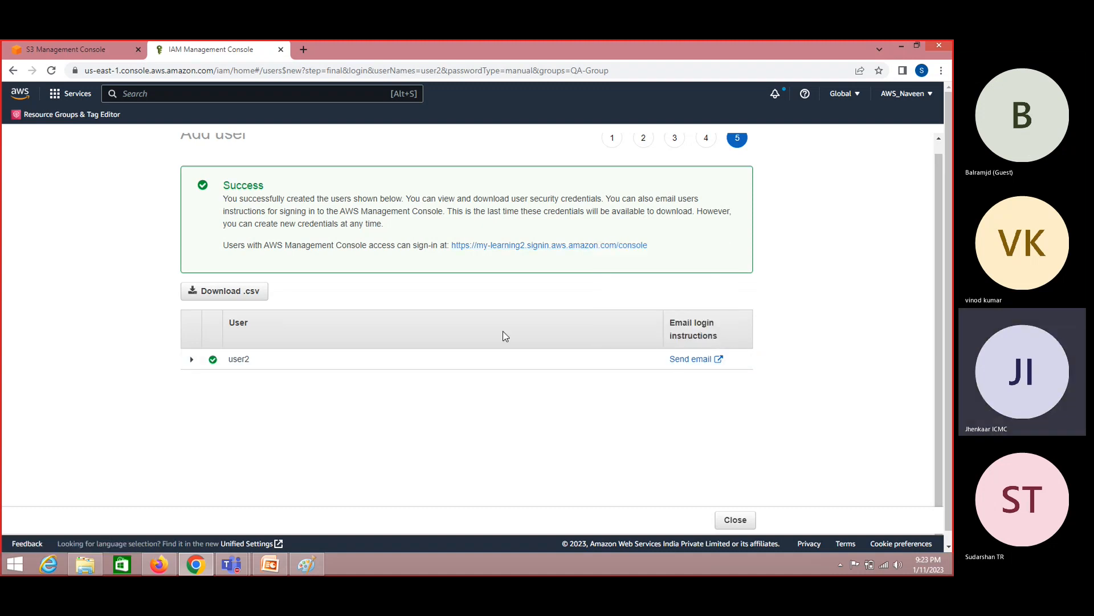
pyautogui.click(52, 563)
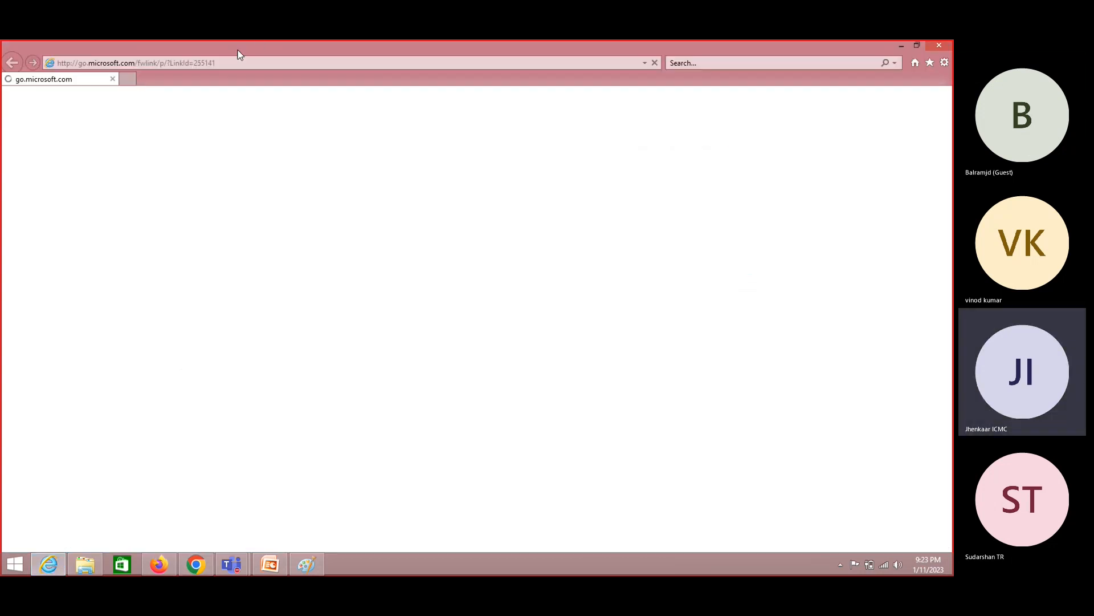
pyautogui.click(238, 60)
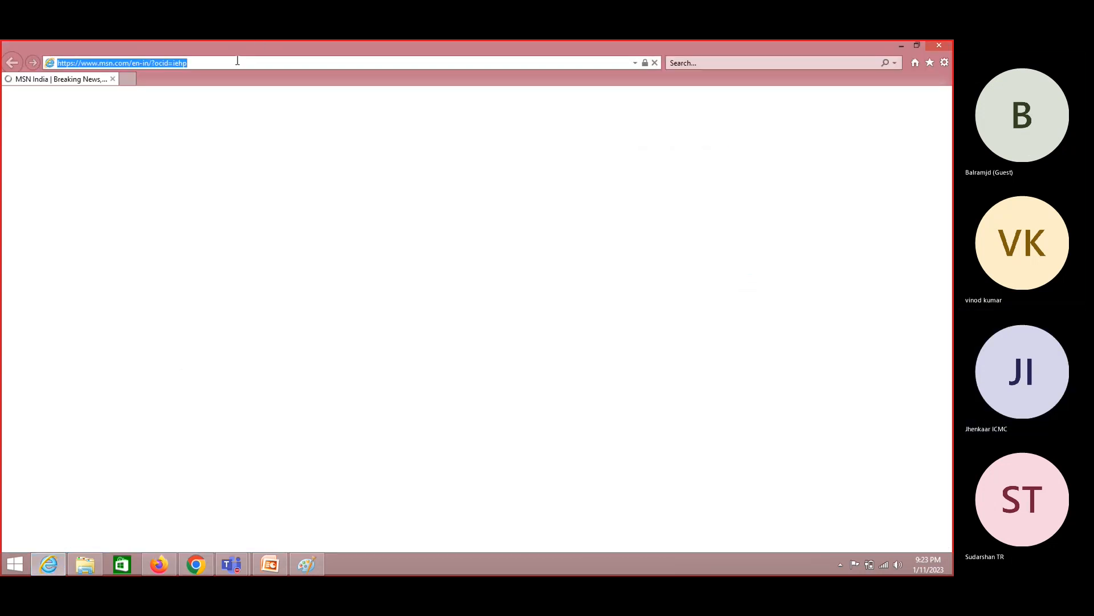
pyautogui.hotkey('ctrl', 'v')
pyautogui.press('Return')
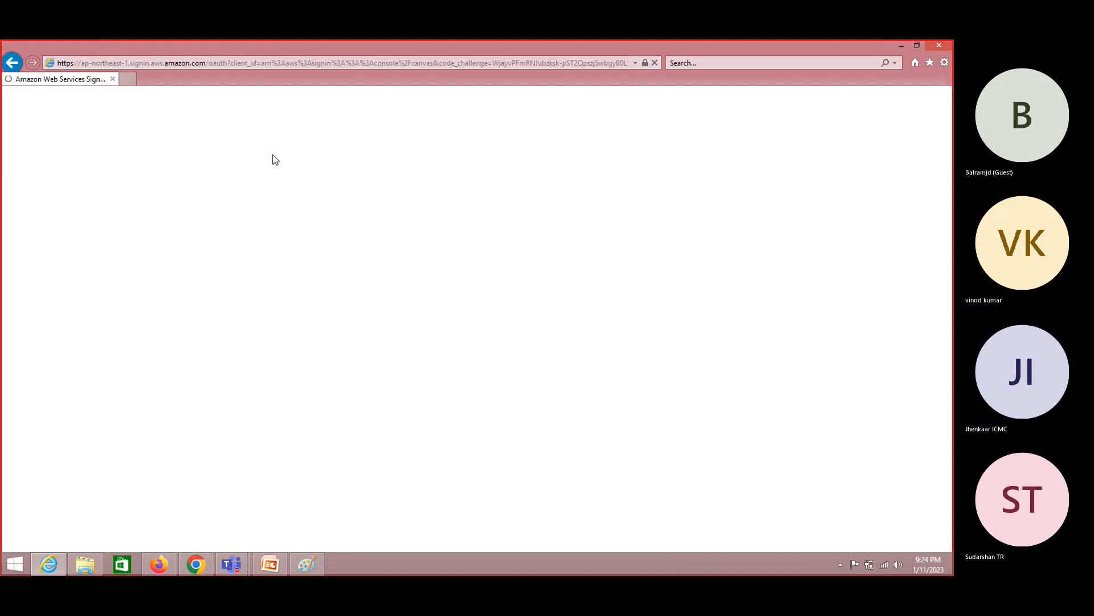
# Sign in on the IAM sign-in page as user2 with its console password
pyautogui.write('user2')
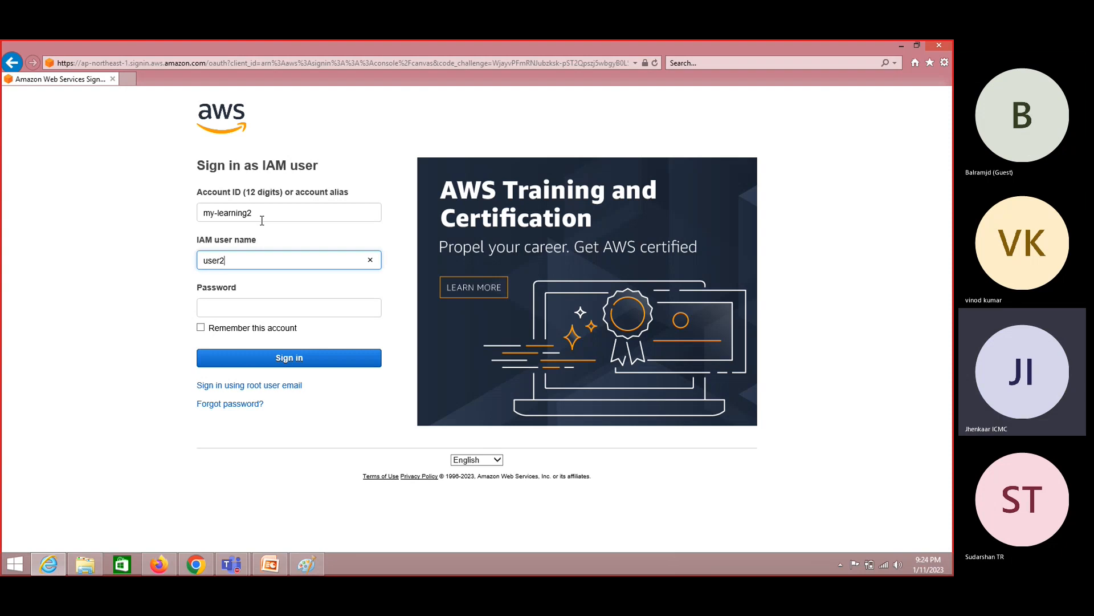
pyautogui.press('Tab')
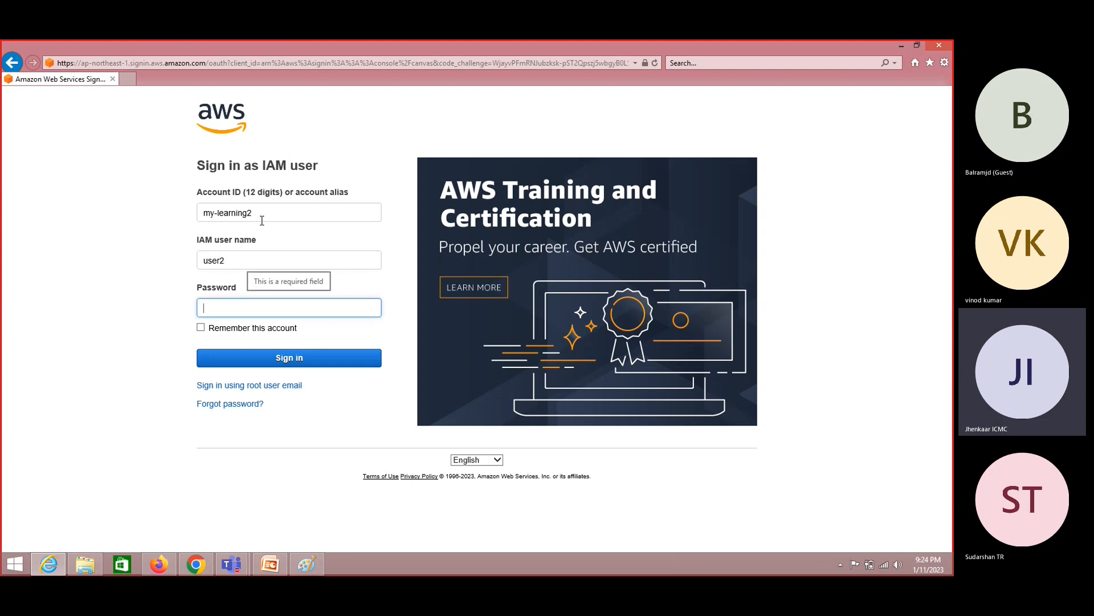
pyautogui.write('•••••')
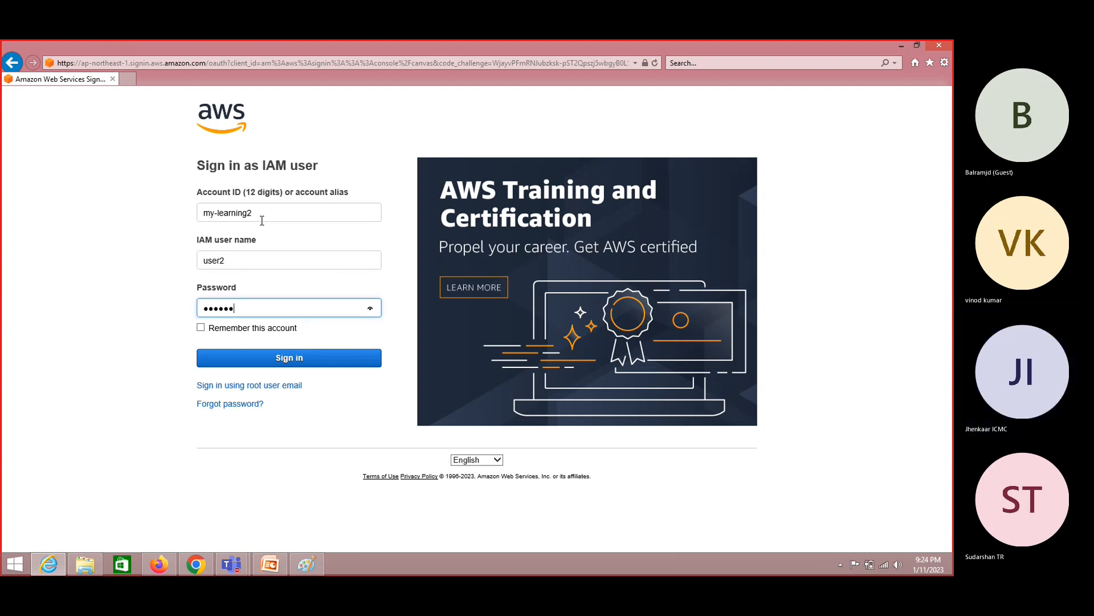
pyautogui.write('••••')
pyautogui.press('Return')
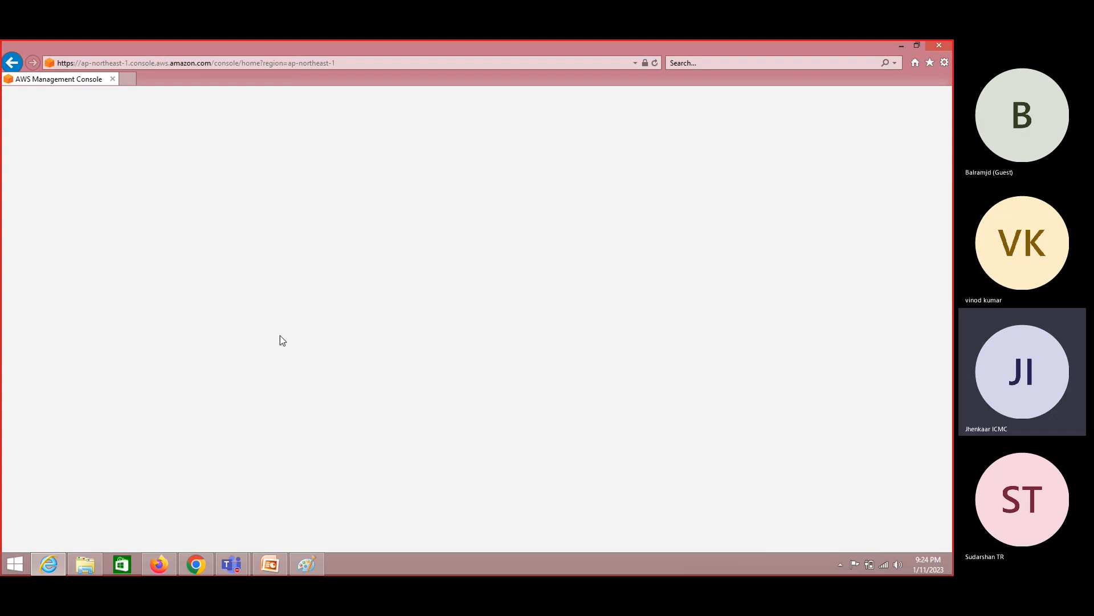
pyautogui.hotkey('alt', 'Tab')
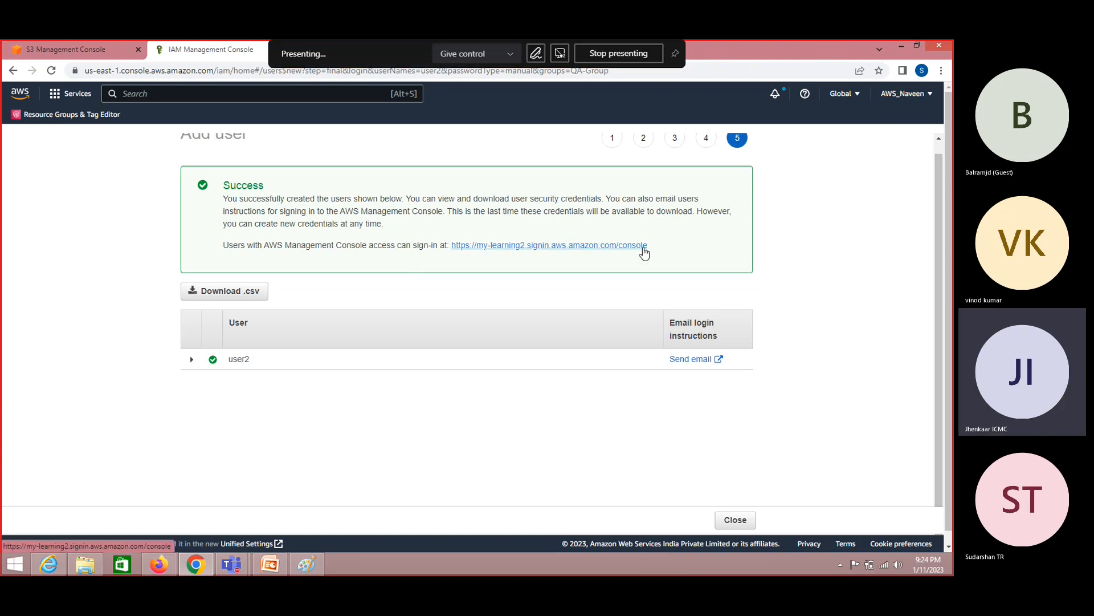
pyautogui.hotkey('alt', 'Tab')
pyautogui.hotkey('alt', 'Tab')
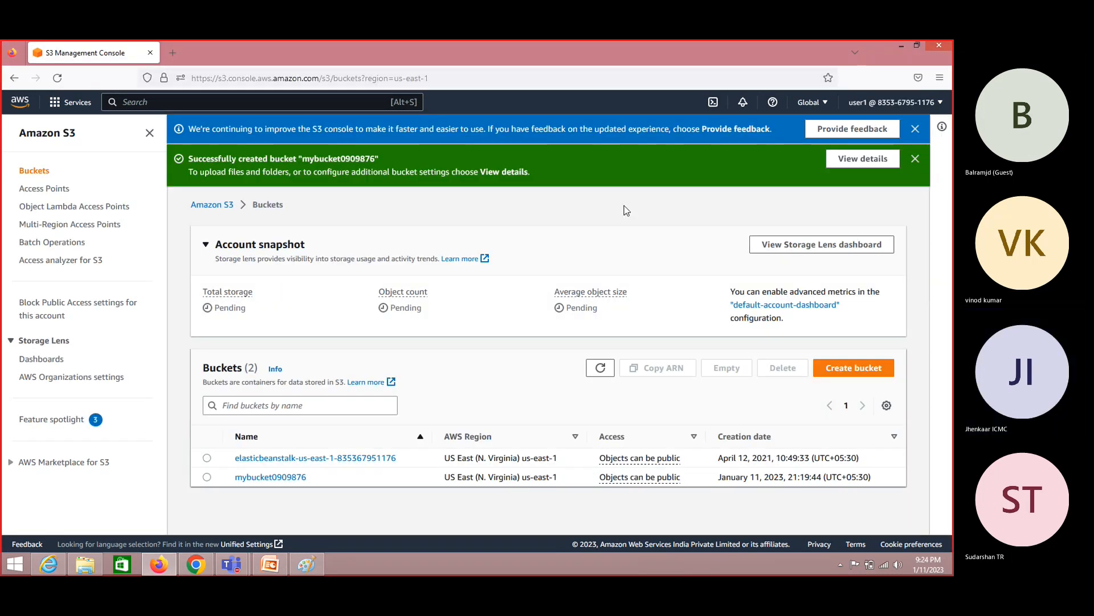
pyautogui.click(915, 155)
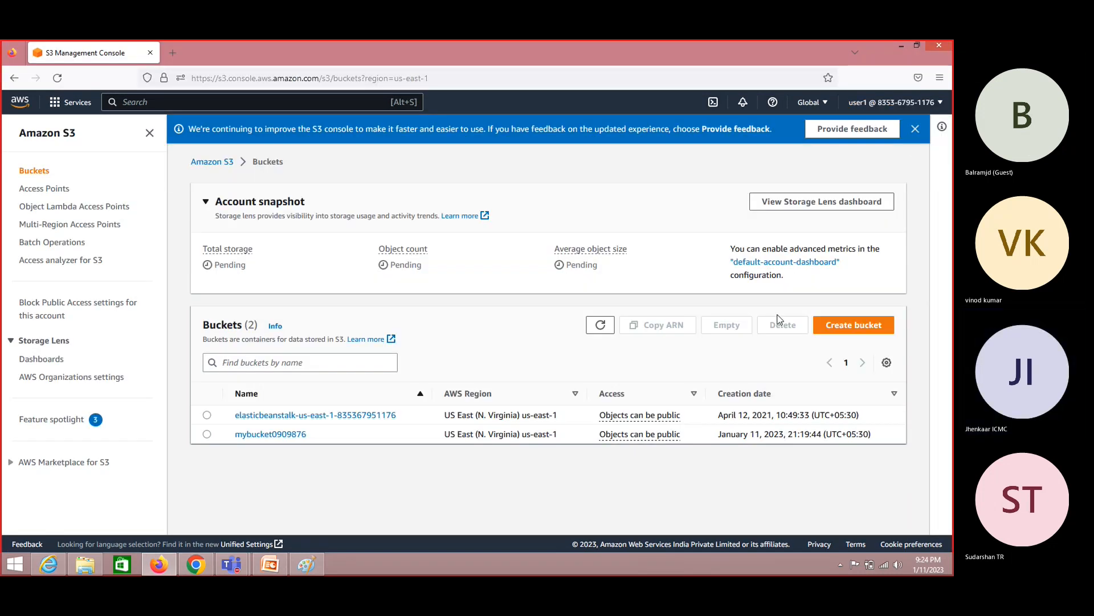
pyautogui.hotkey('alt', 'Tab')
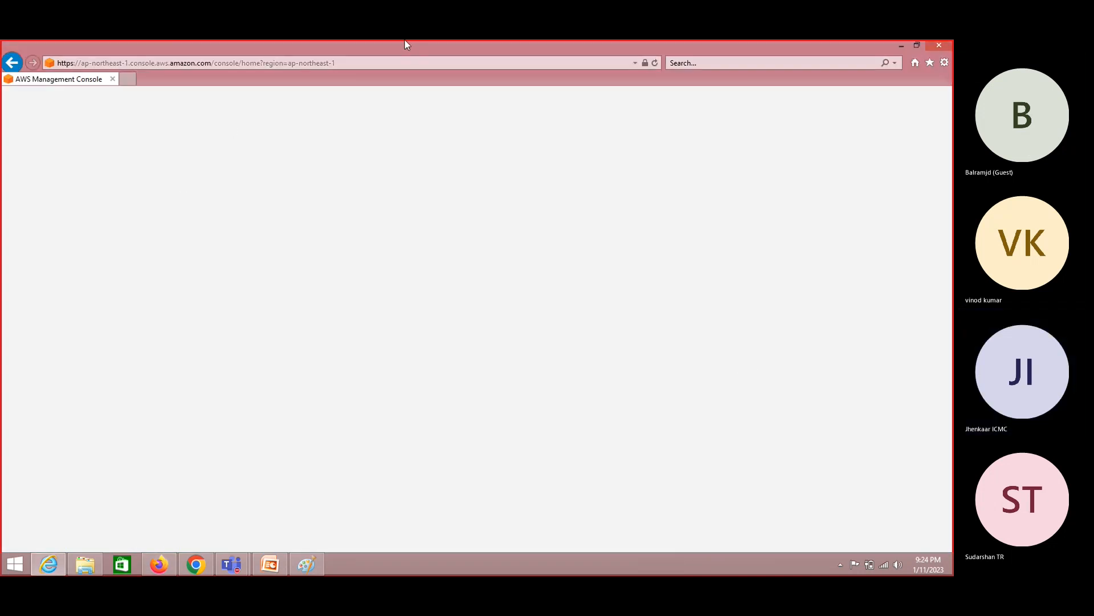
pyautogui.click(358, 61)
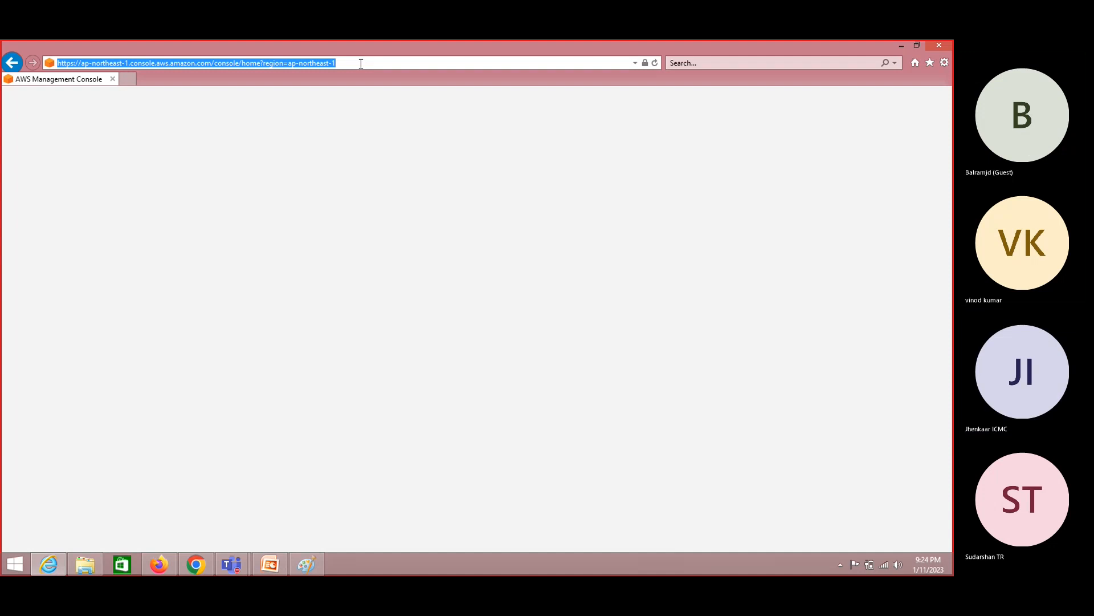
pyautogui.click(399, 169)
pyautogui.click(364, 64)
pyautogui.press('Return')
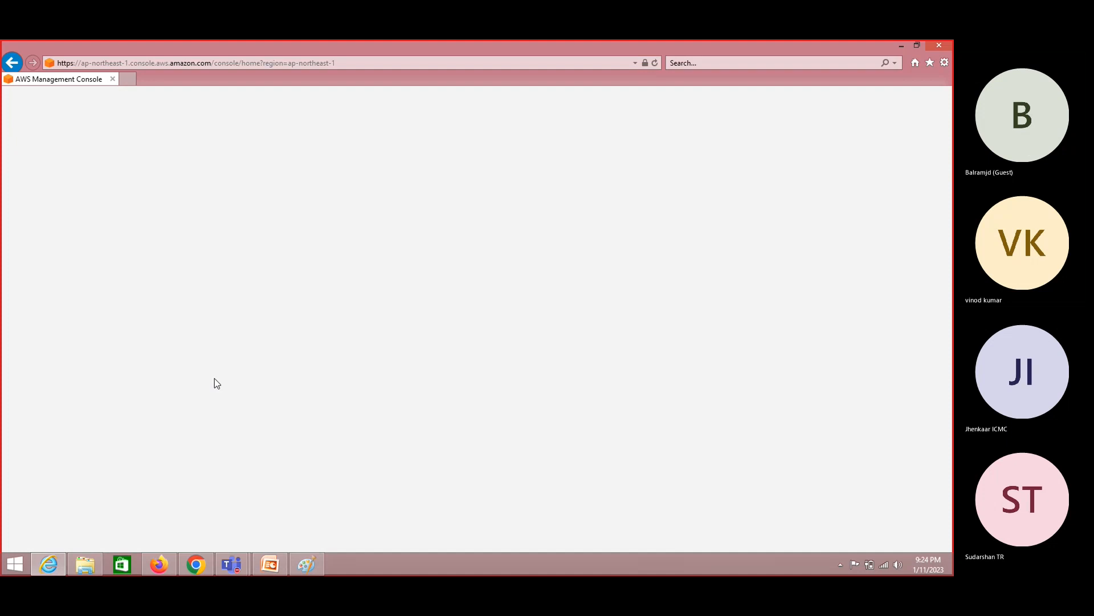
pyautogui.click(17, 569)
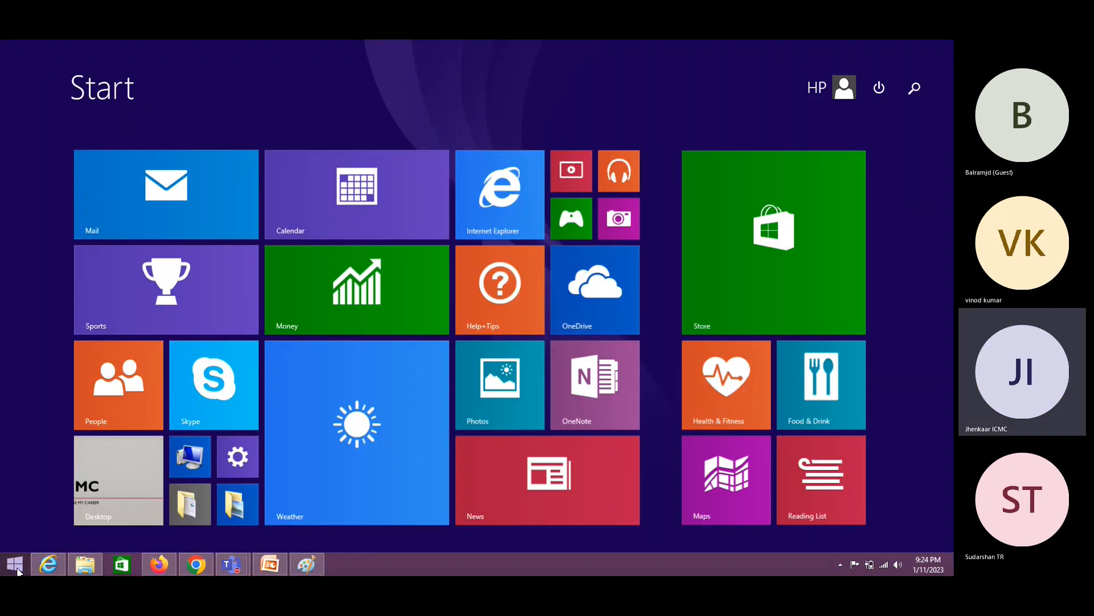
pyautogui.write('edge')
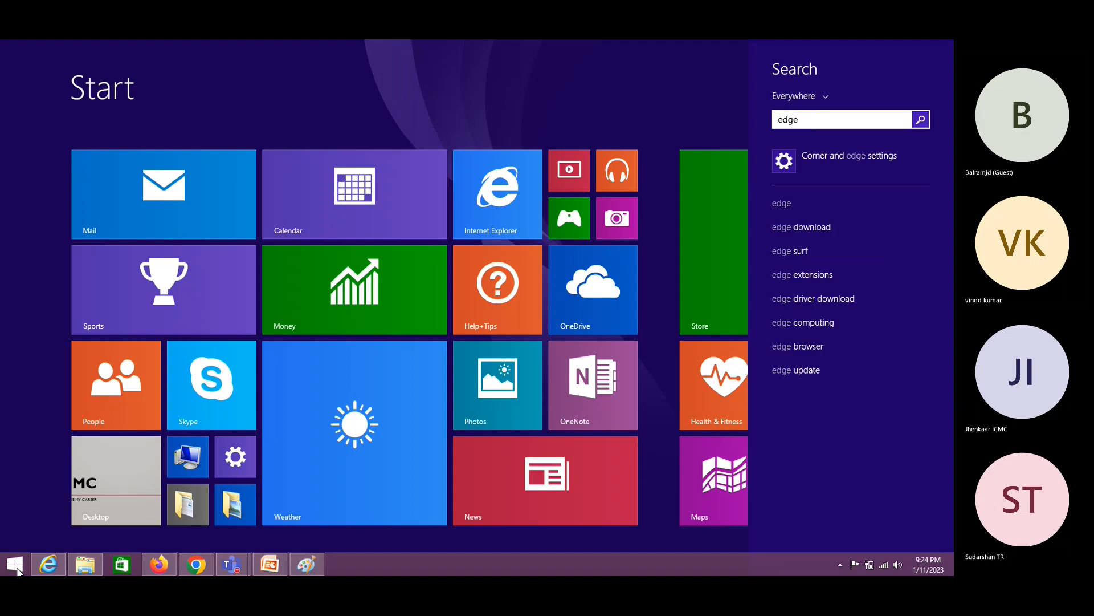
pyautogui.press('BackSpace')
pyautogui.press('BackSpace')
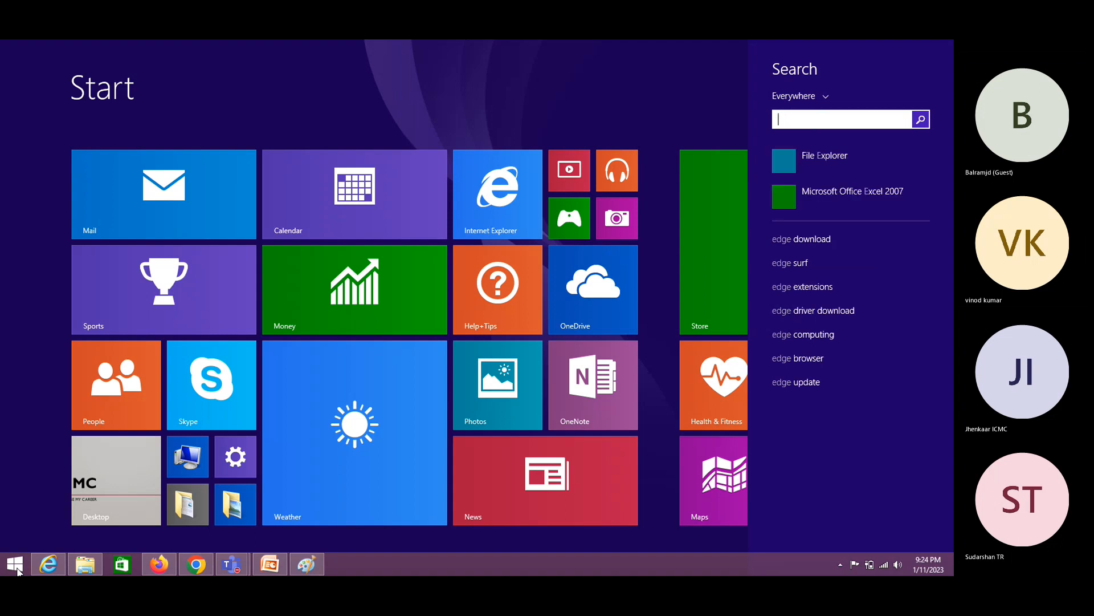
pyautogui.press('Escape')
pyautogui.click(17, 569)
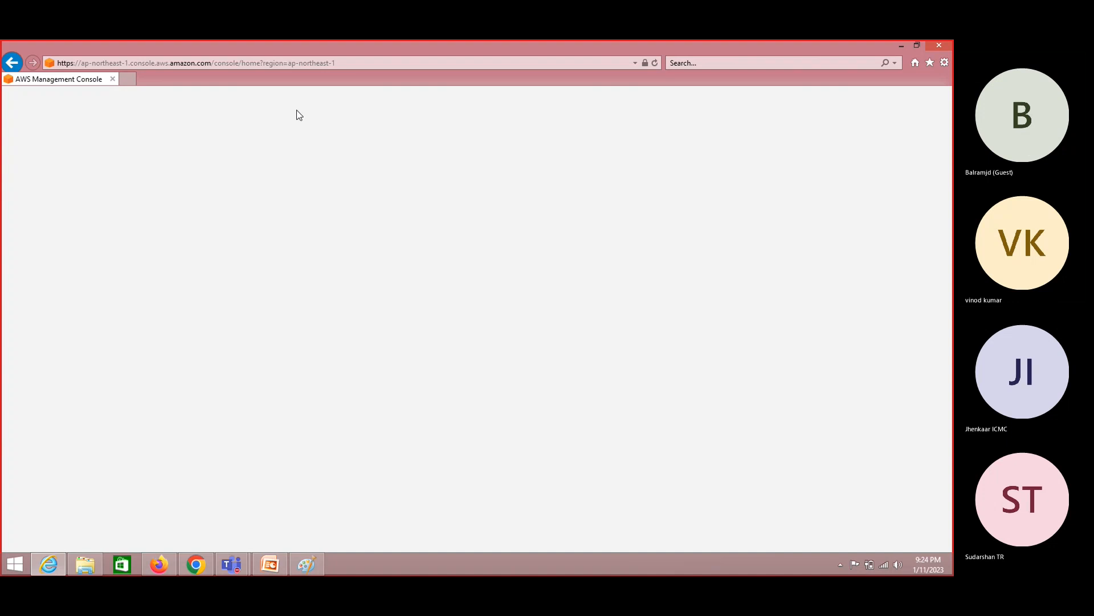
# Load the ap-northeast-1 console page in a new Firefox tab
pyautogui.click(343, 63)
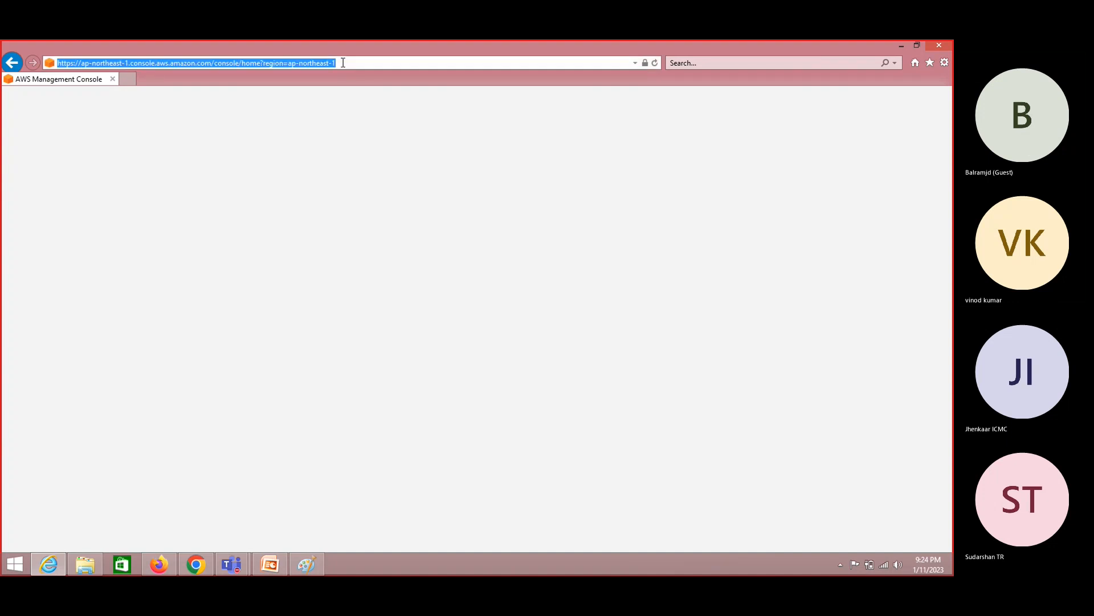
pyautogui.hotkey('alt', 'Tab')
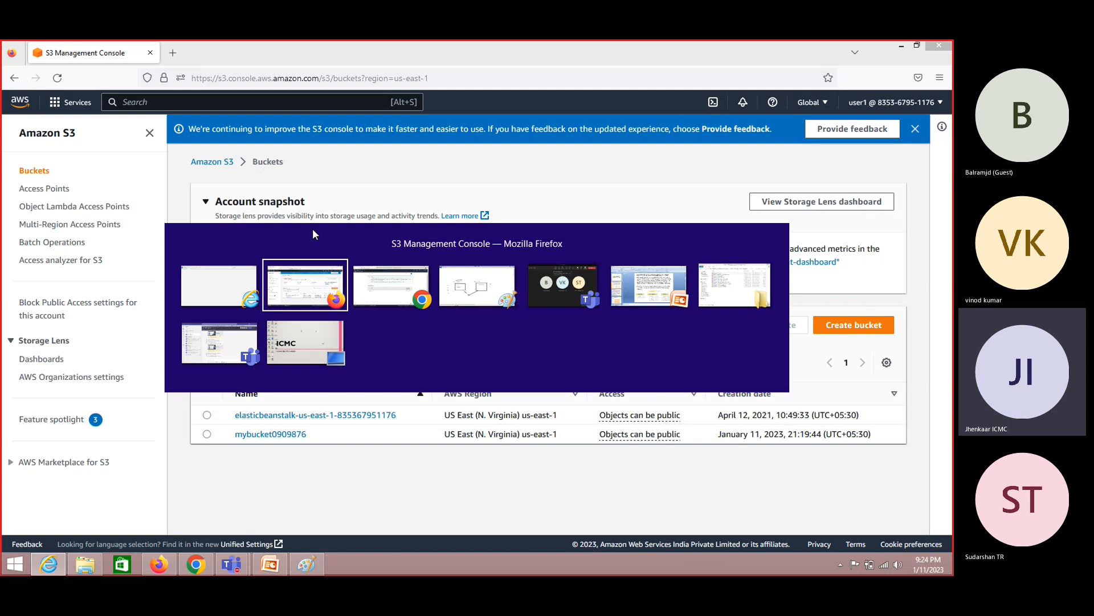
pyautogui.hotkey('alt', 'Tab')
pyautogui.hotkey('alt', 'Tab')
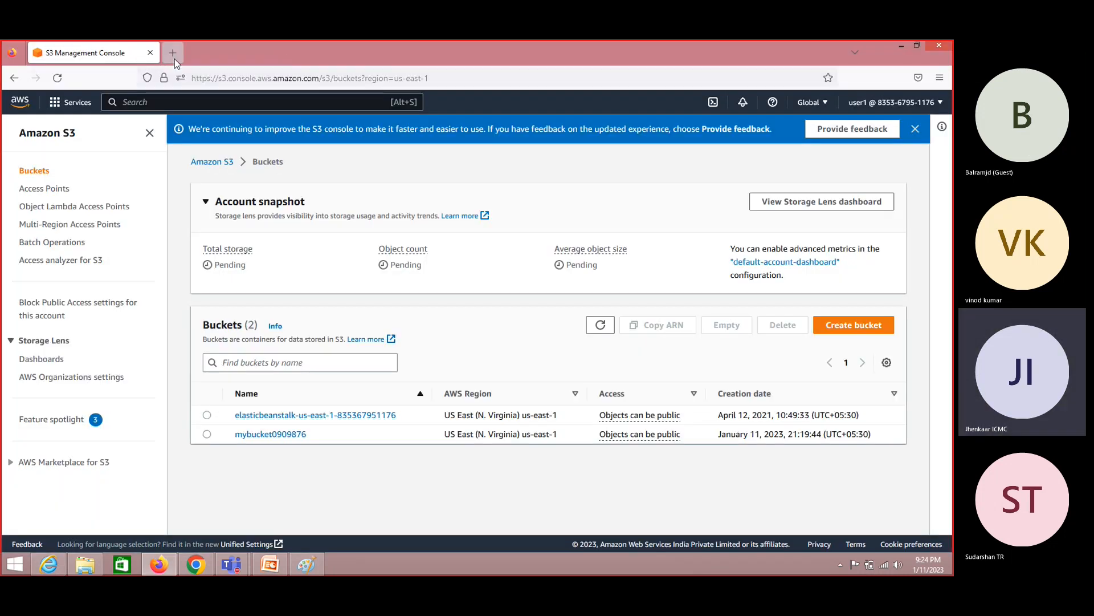
pyautogui.click(175, 59)
pyautogui.click(295, 310)
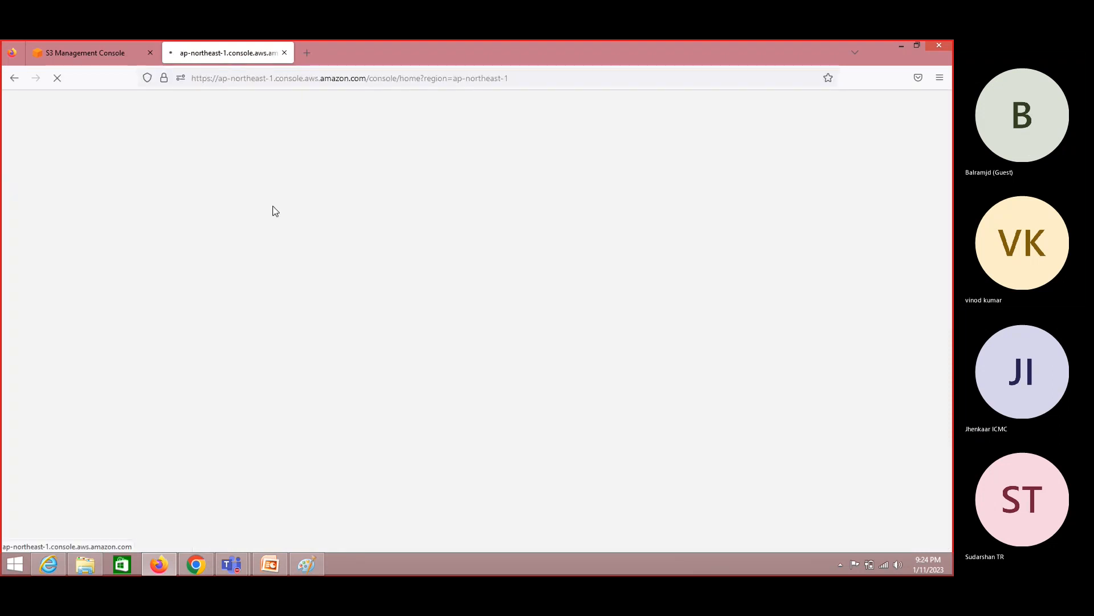
pyautogui.hotkey('alt', 'Tab')
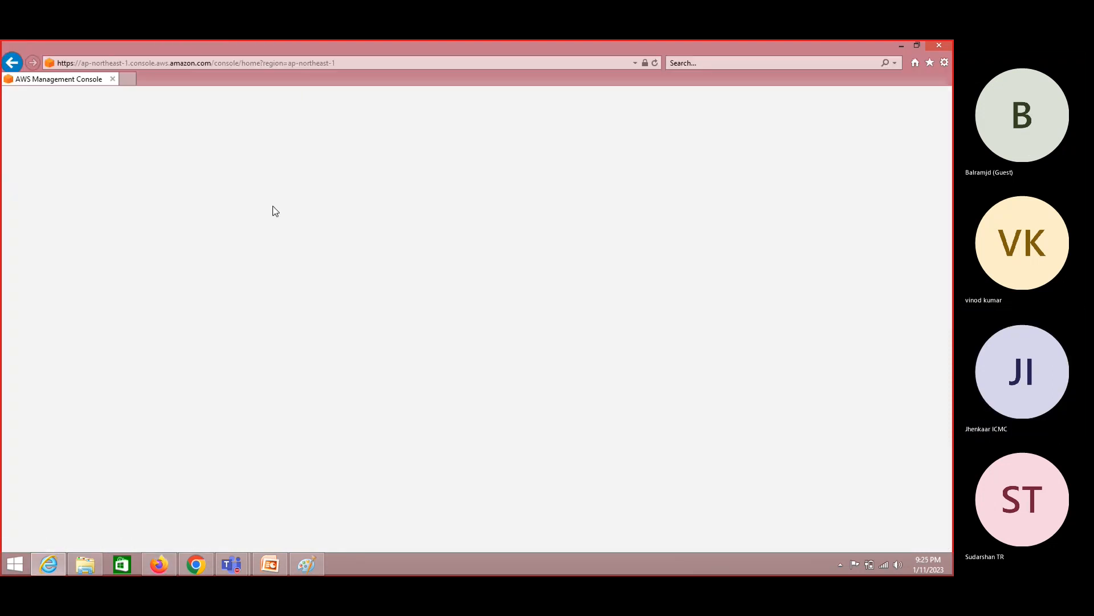
pyautogui.hotkey('alt', 'Tab')
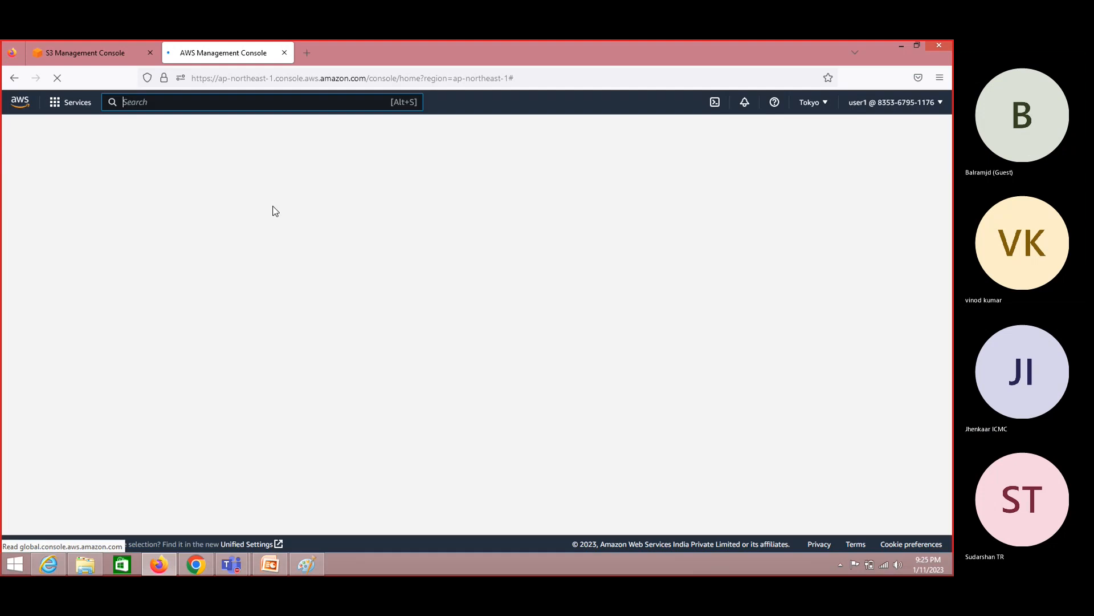
# Sign out of the current Firefox console session and return to the IAM sign-in page
pyautogui.click(892, 103)
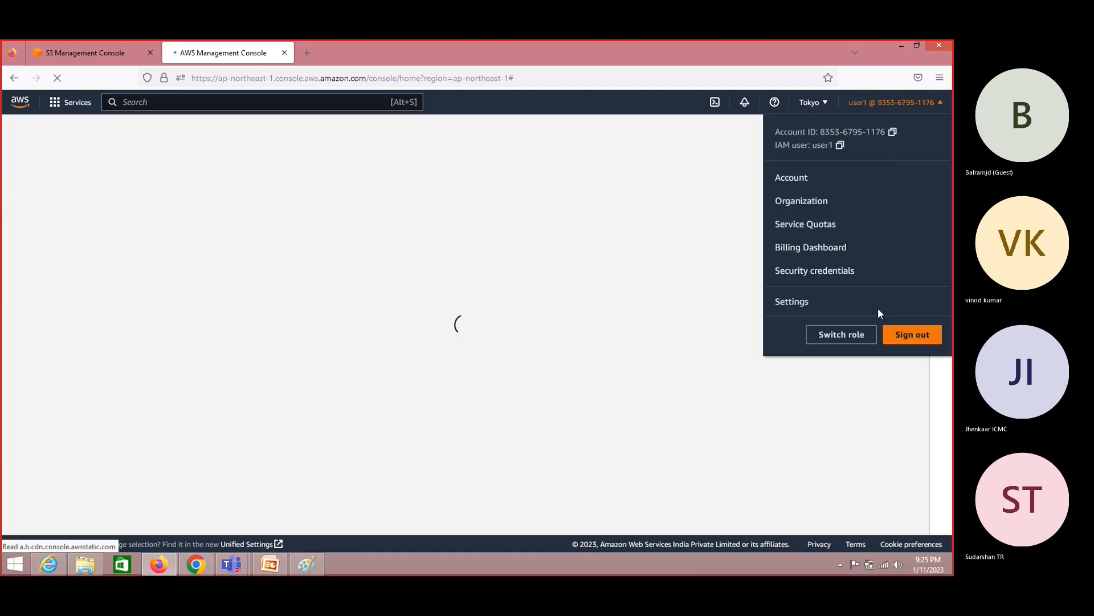
pyautogui.click(915, 335)
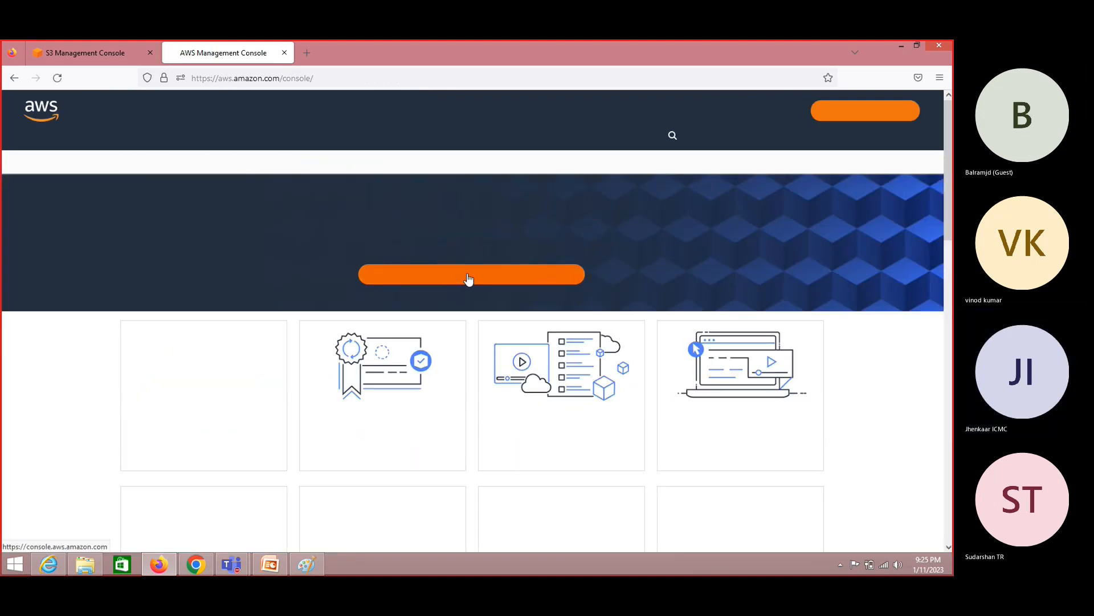
pyautogui.click(468, 275)
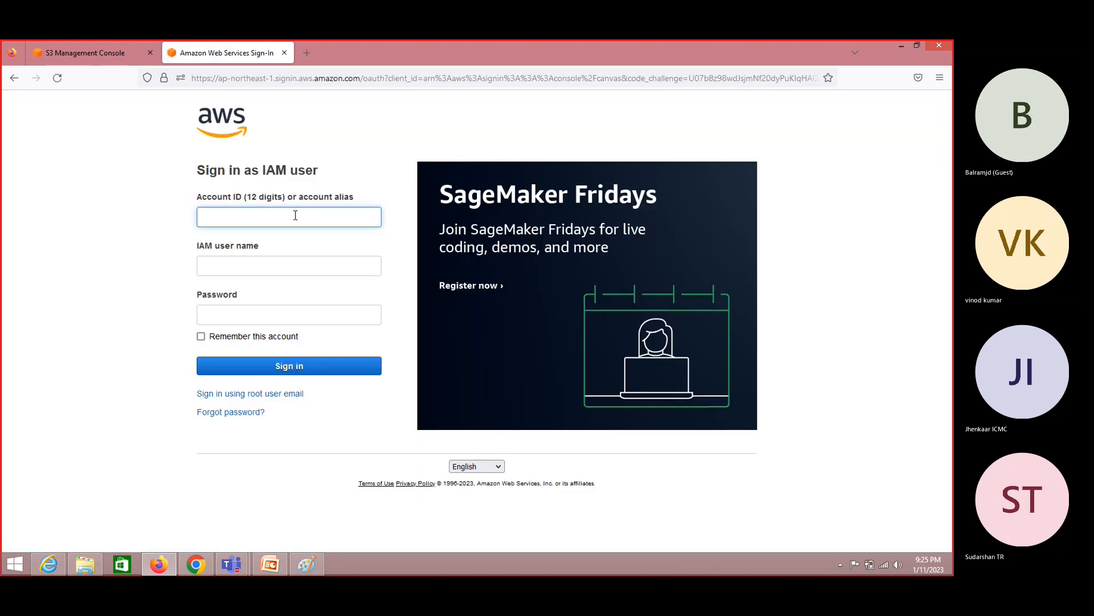
pyautogui.hotkey('ctrl', 'v')
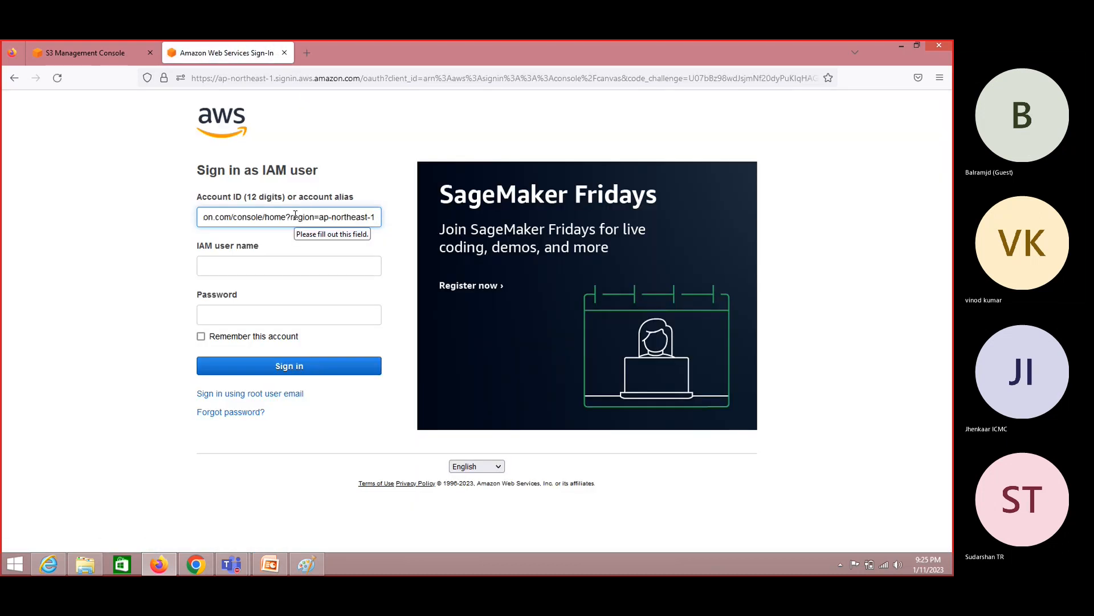
pyautogui.hotkey('ctrl', 'a')
pyautogui.hotkey('alt', 'Tab')
pyautogui.hotkey('alt', 'Tab')
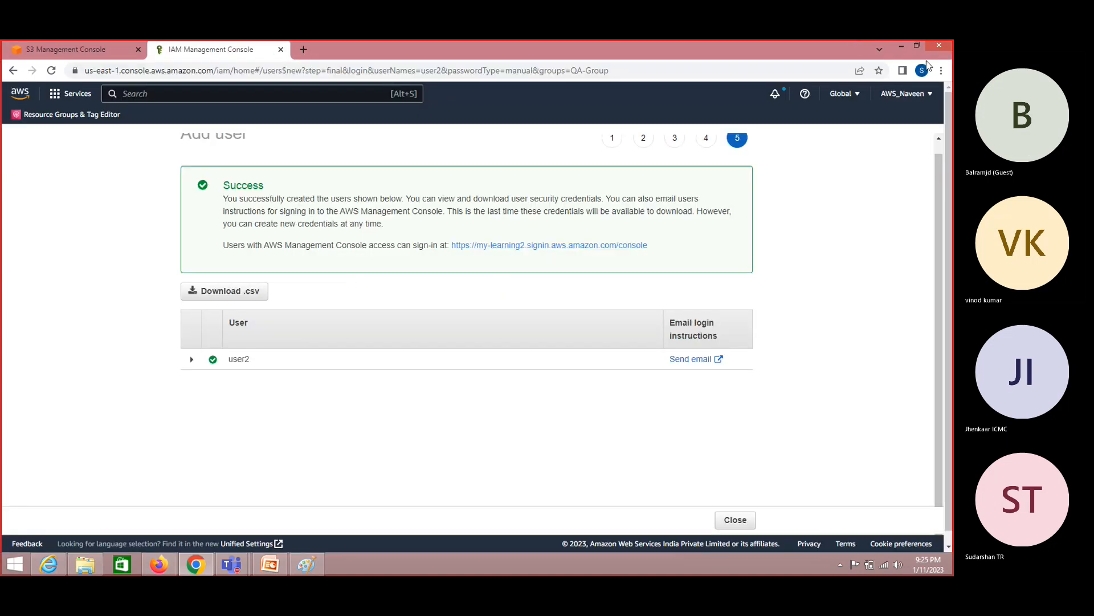
# Copy the account ID from the admin console and sign in with it as user2
pyautogui.click(909, 94)
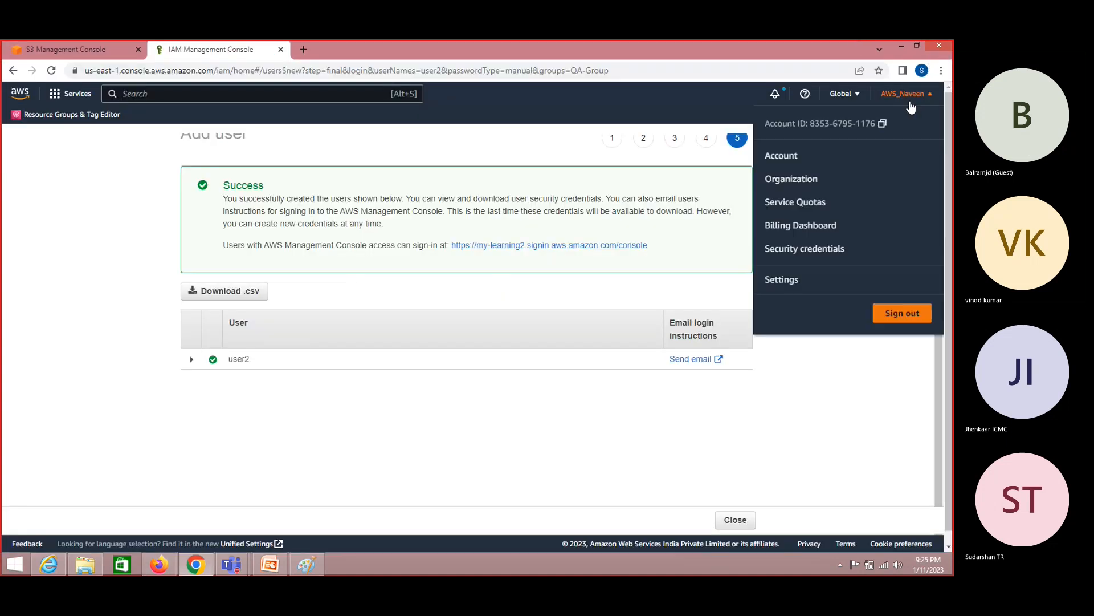
pyautogui.click(883, 126)
pyautogui.hotkey('alt', 'Tab')
pyautogui.hotkey('ctrl', 'v')
pyautogui.press('Tab')
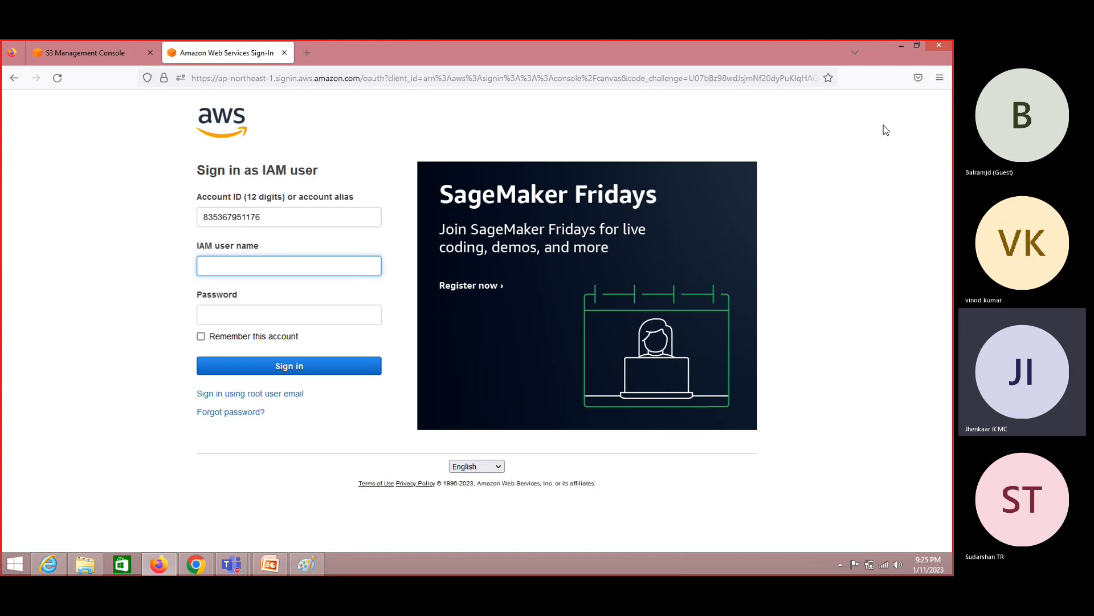
pyautogui.write('user2')
pyautogui.press('Tab')
pyautogui.write('•••••')
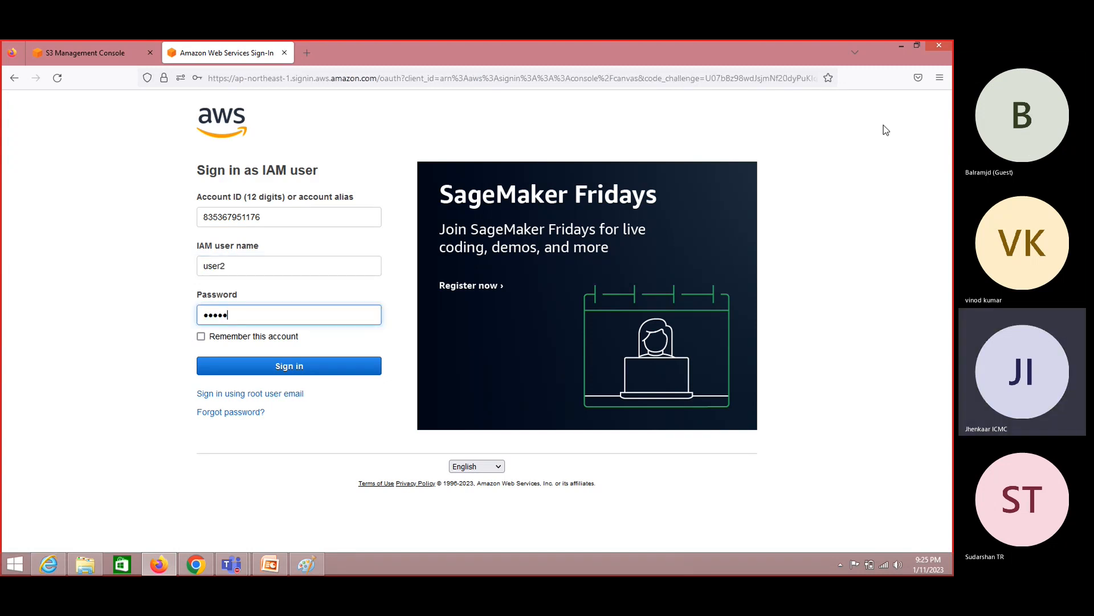
pyautogui.write('••••')
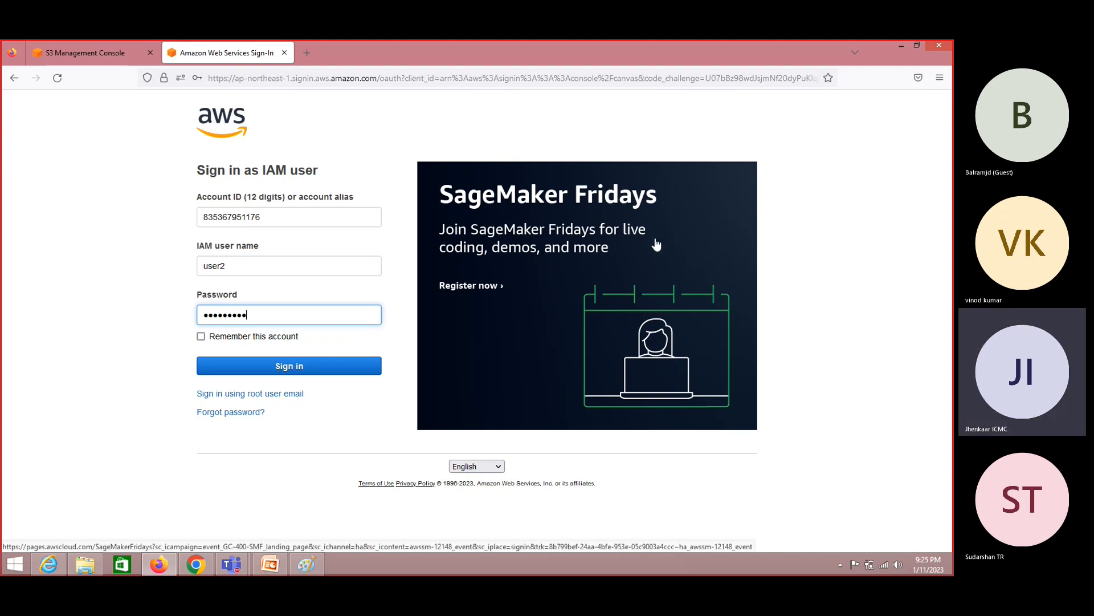
pyautogui.click(306, 367)
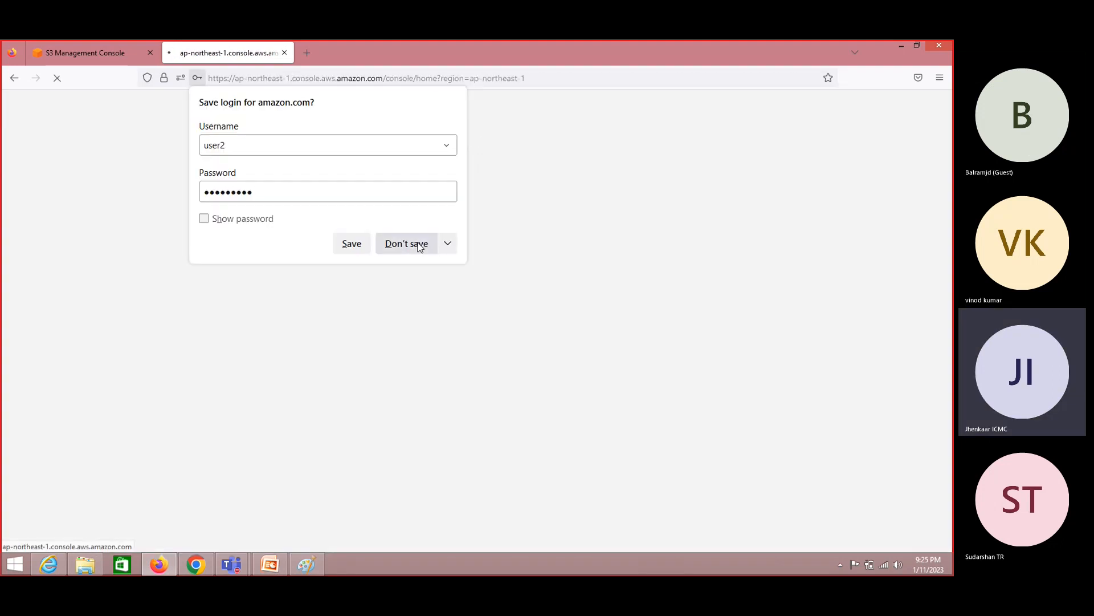
# Decline saving the login and switch the region to US East (N. Virginia)
pyautogui.click(419, 244)
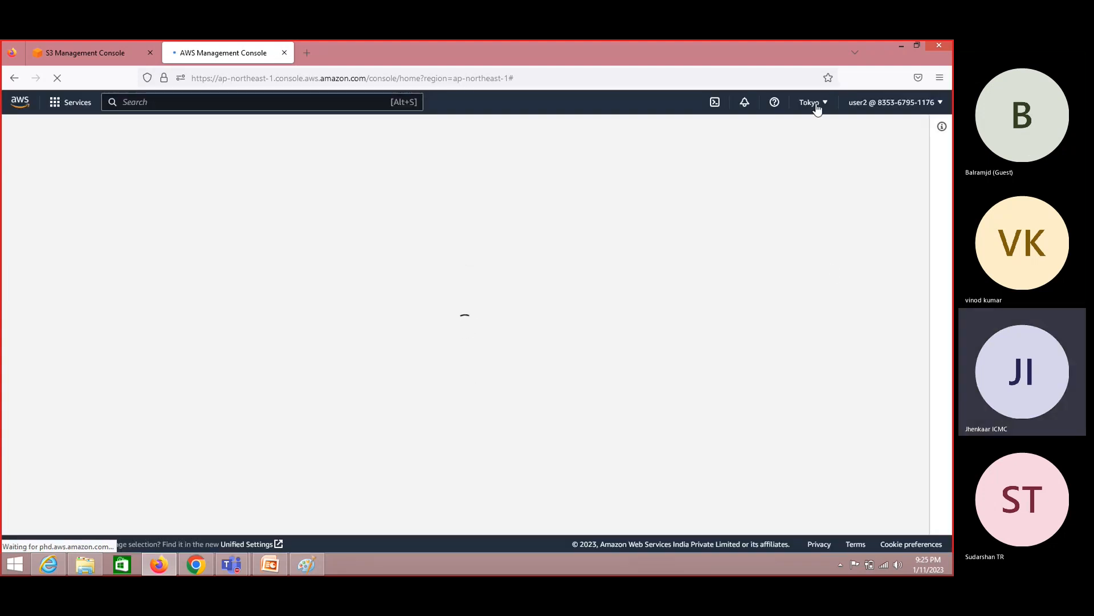
pyautogui.click(817, 104)
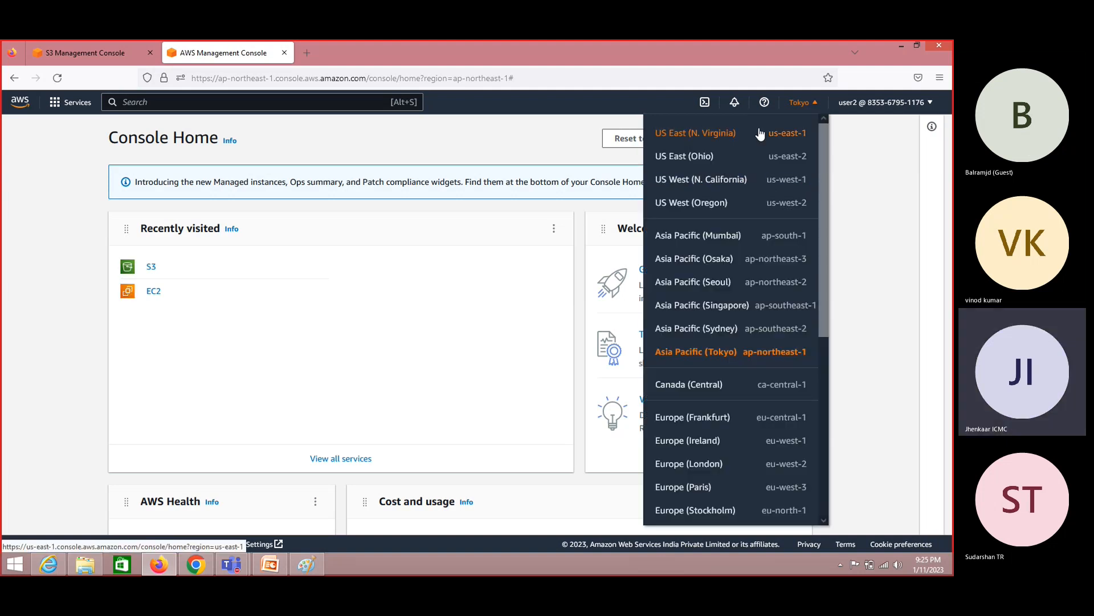
pyautogui.click(703, 135)
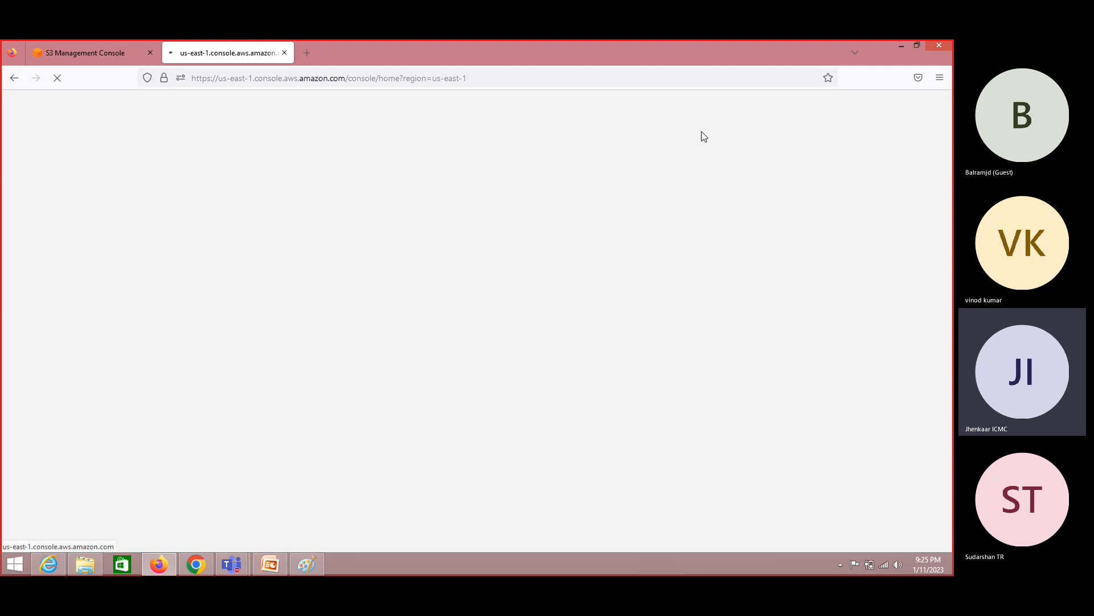
pyautogui.hotkey('alt', 'Tab')
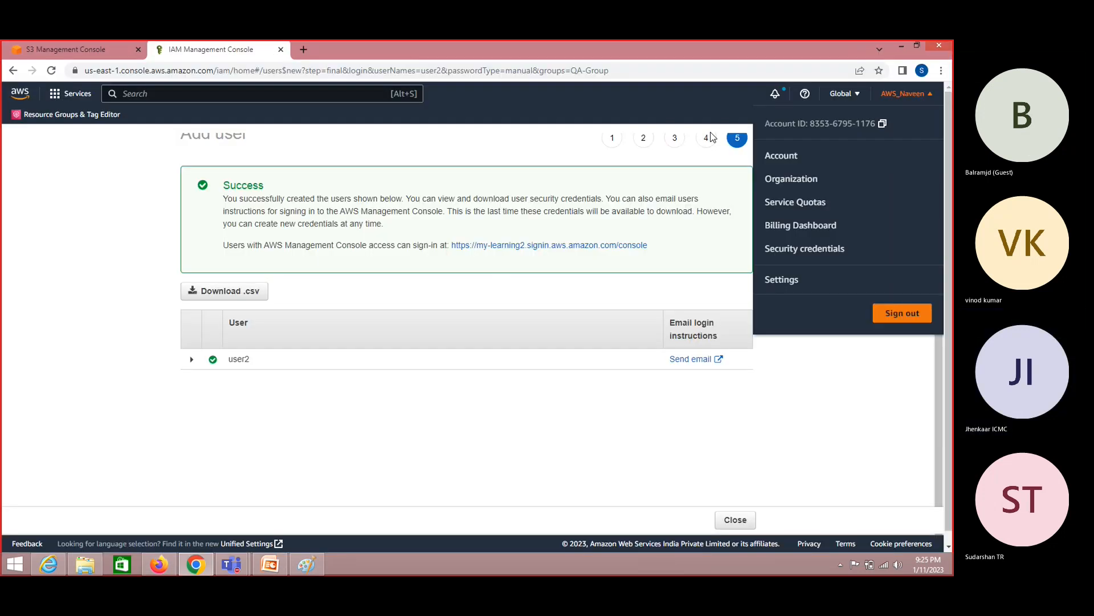
# Open EC2 through an ec2 search and start Launch instances from the Instances (running) list
pyautogui.click(147, 93)
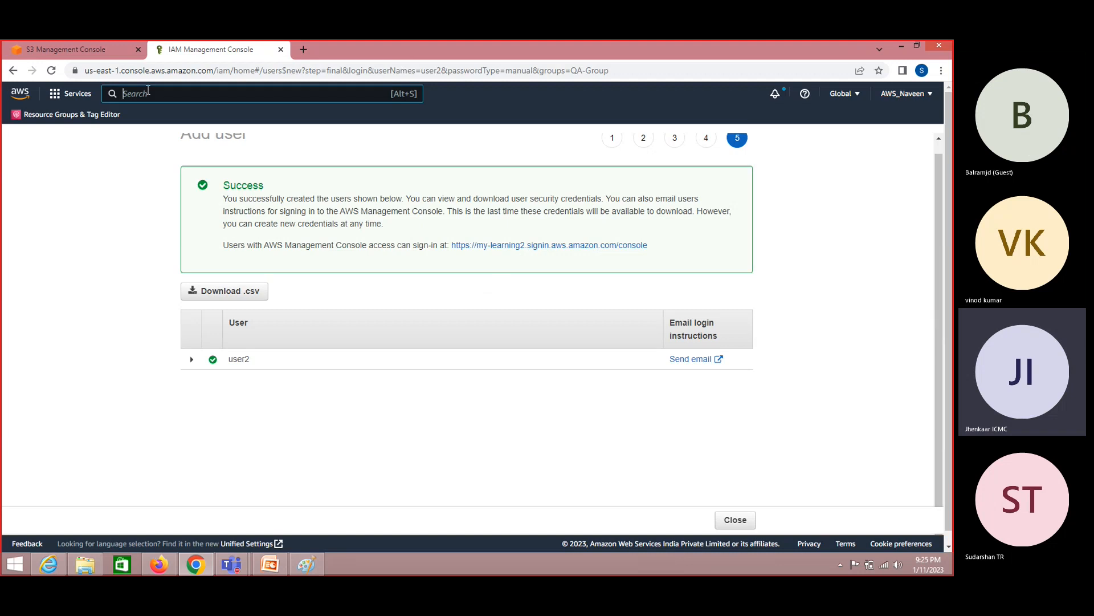
pyautogui.write('ec2')
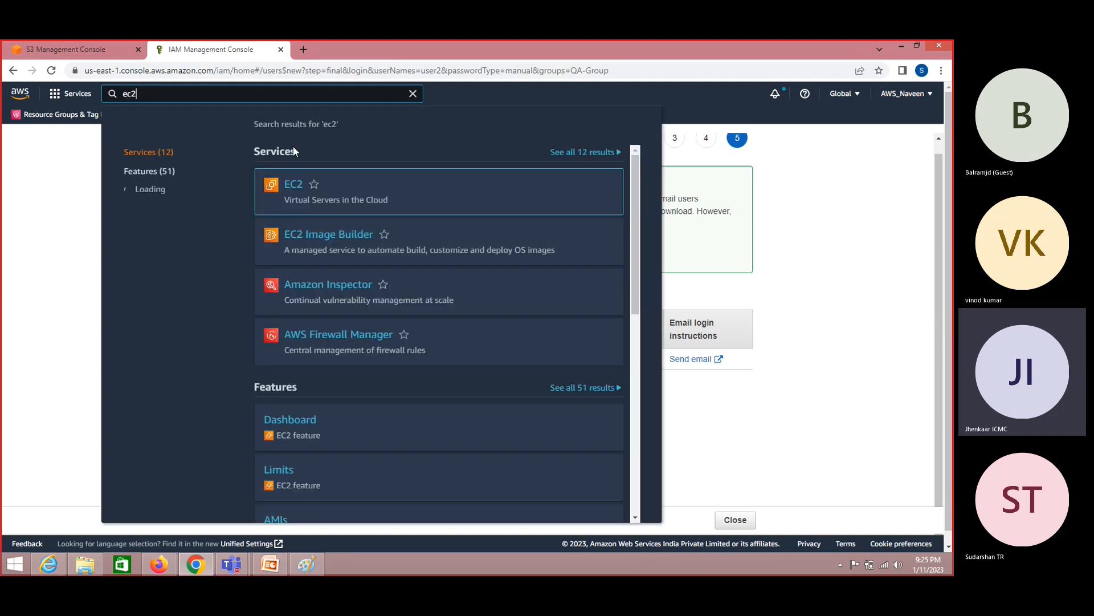
pyautogui.click(294, 185)
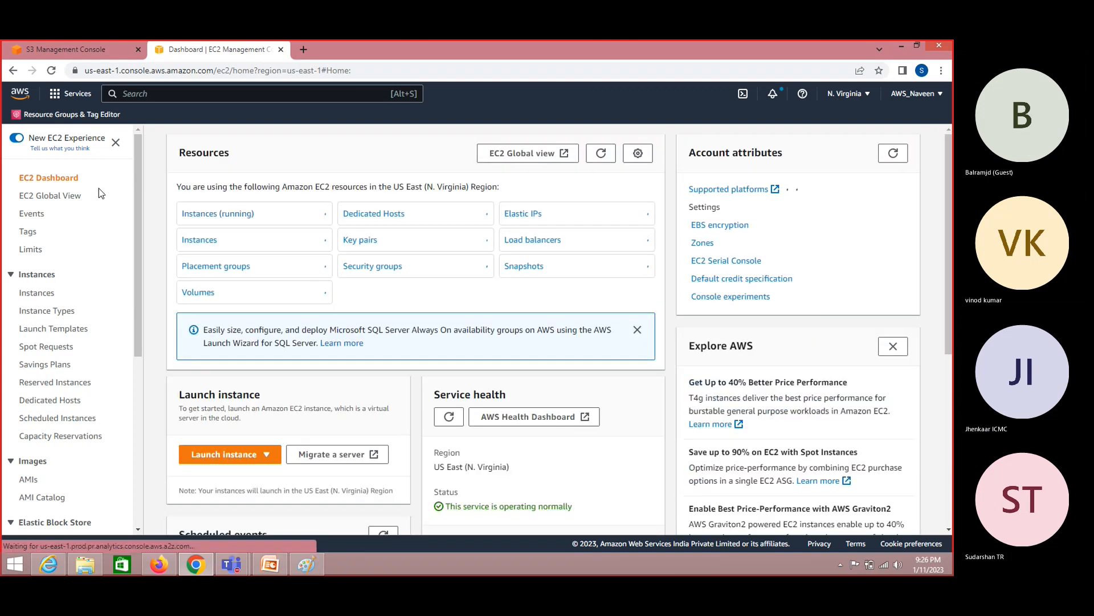
pyautogui.click(227, 220)
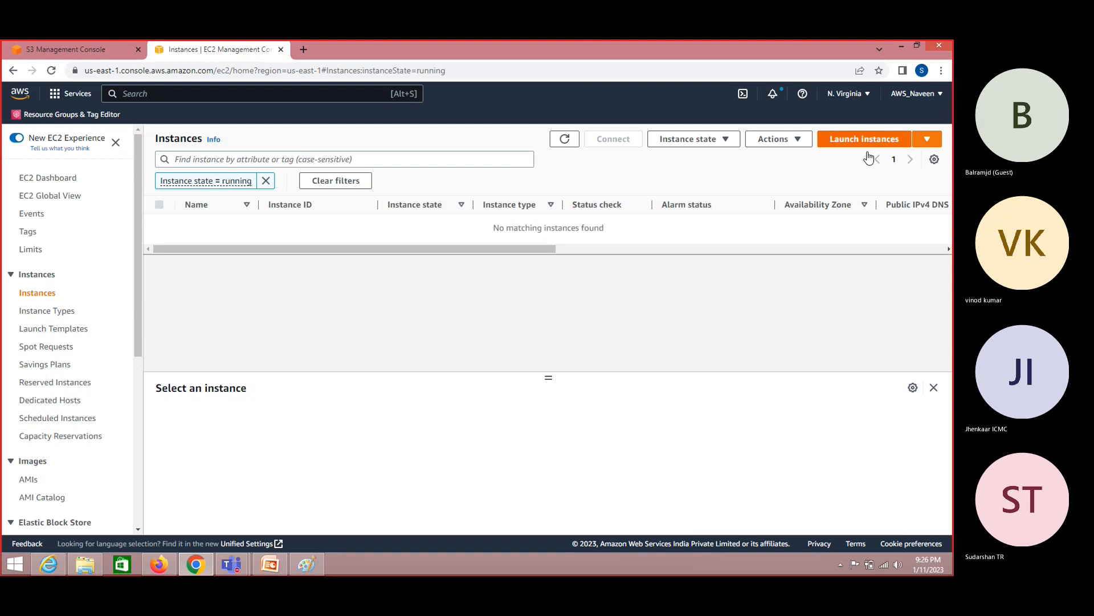
pyautogui.click(872, 139)
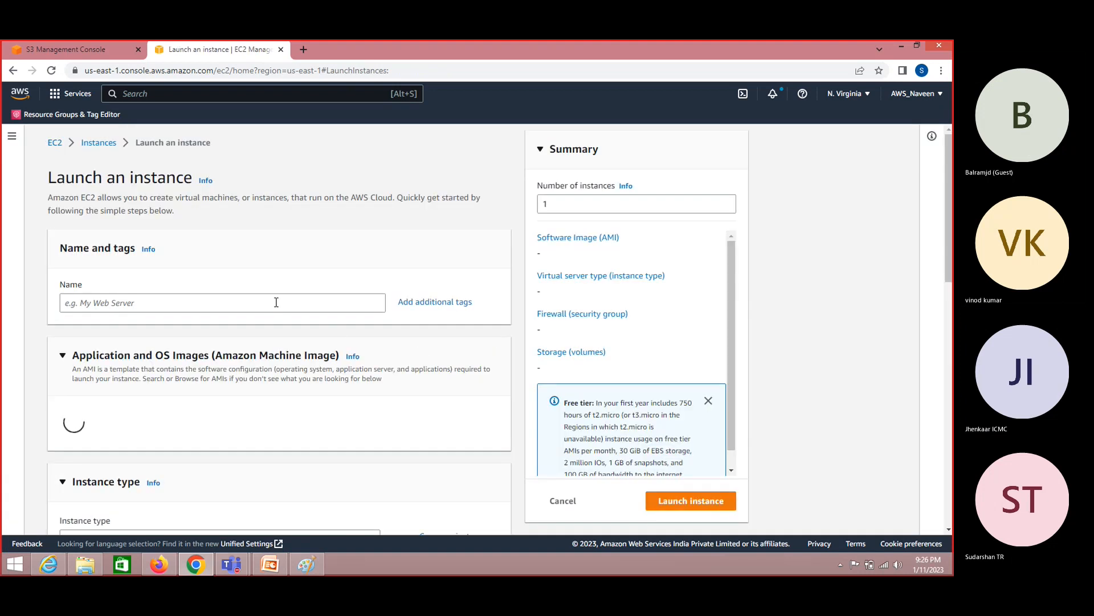
# Name the new instance myserver
pyautogui.click(277, 302)
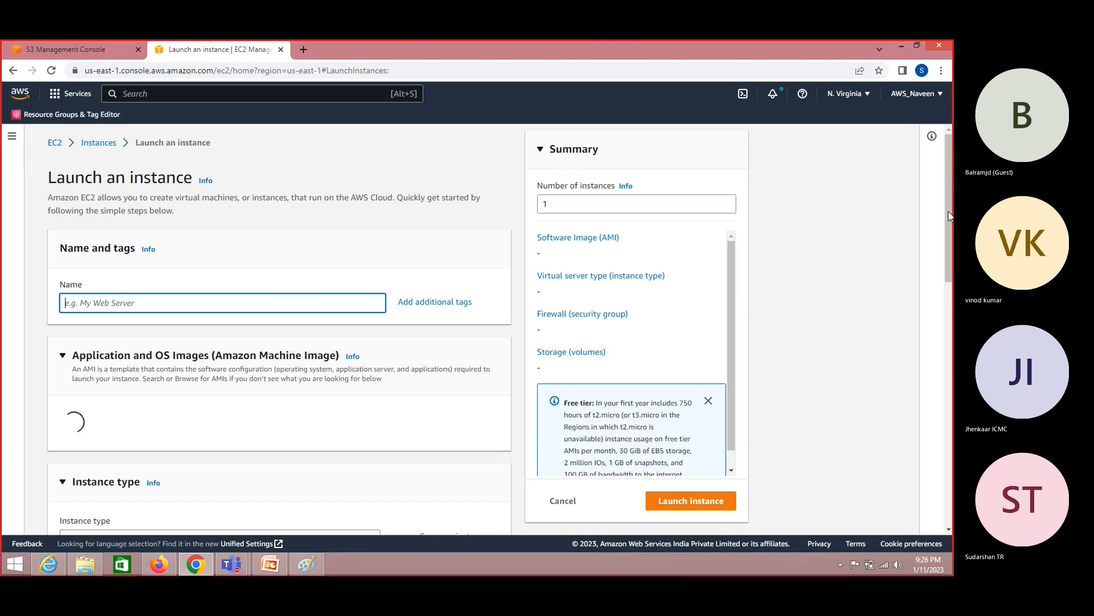
pyautogui.write('myserver')
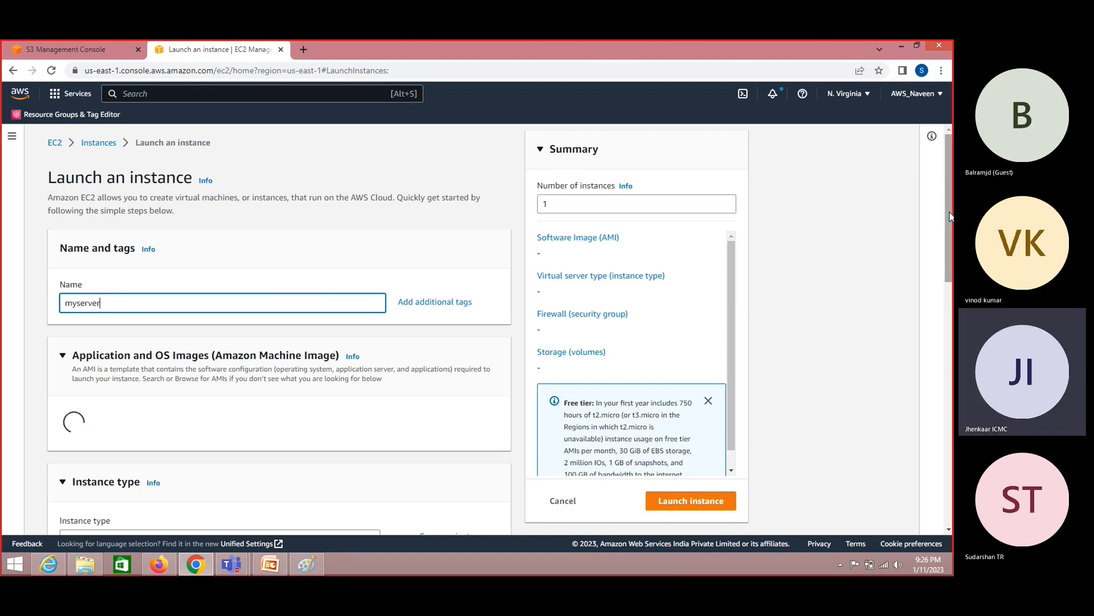
pyautogui.scroll(-1, 950, 240)
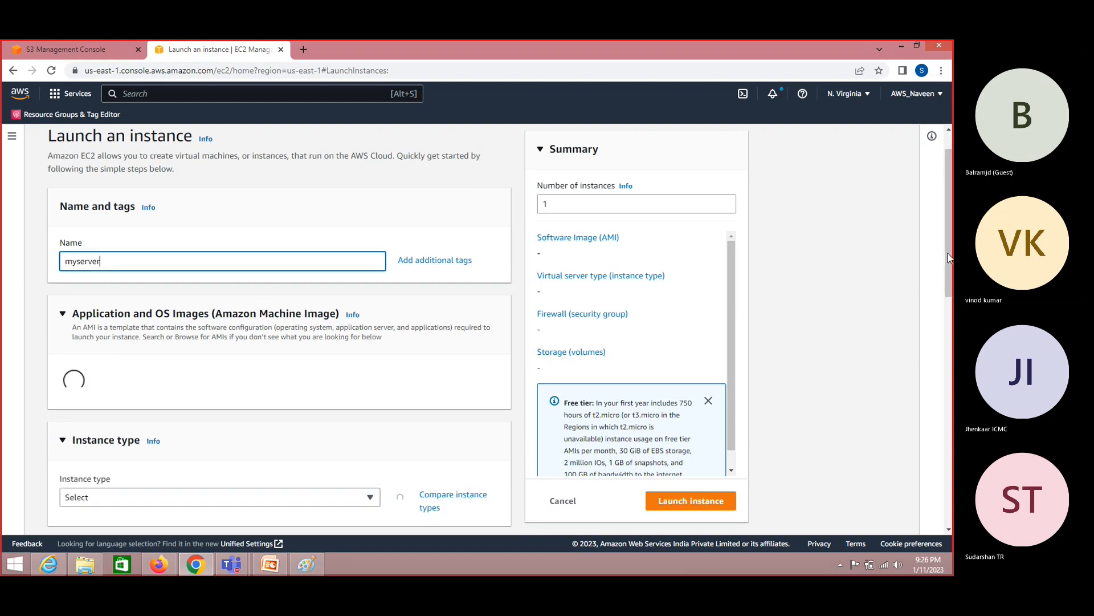
pyautogui.scroll(-3, 950, 302)
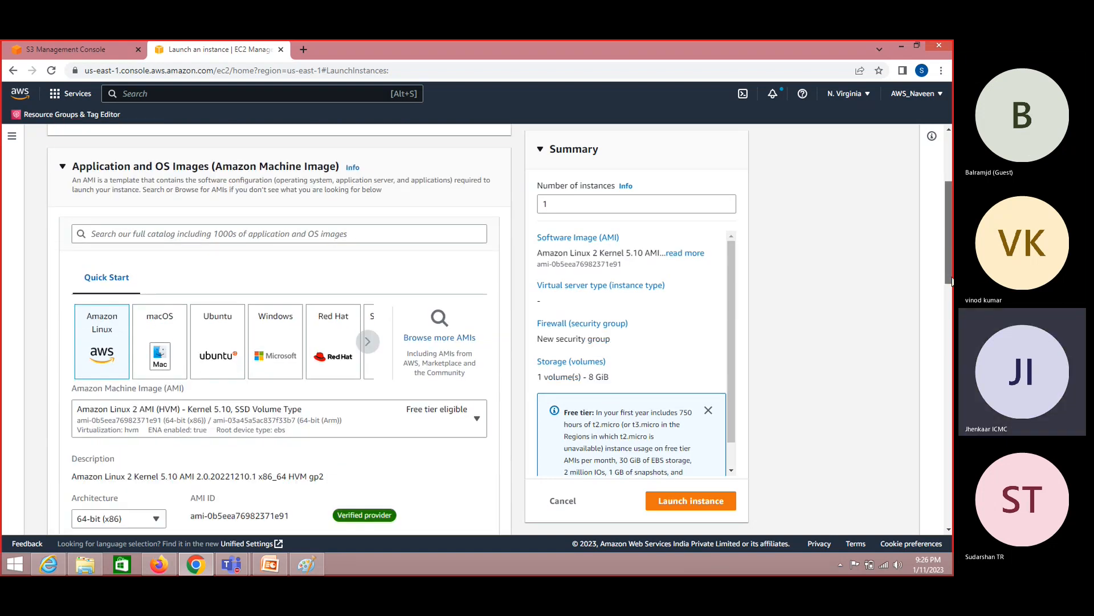
pyautogui.scroll(-3, 951, 275)
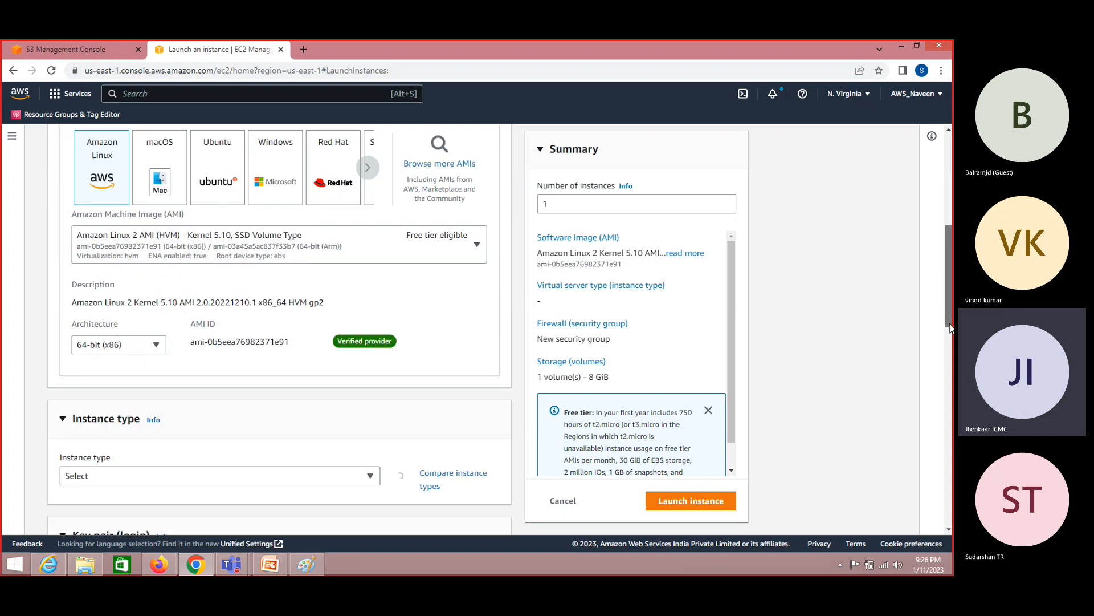
pyautogui.scroll(-2, 949, 299)
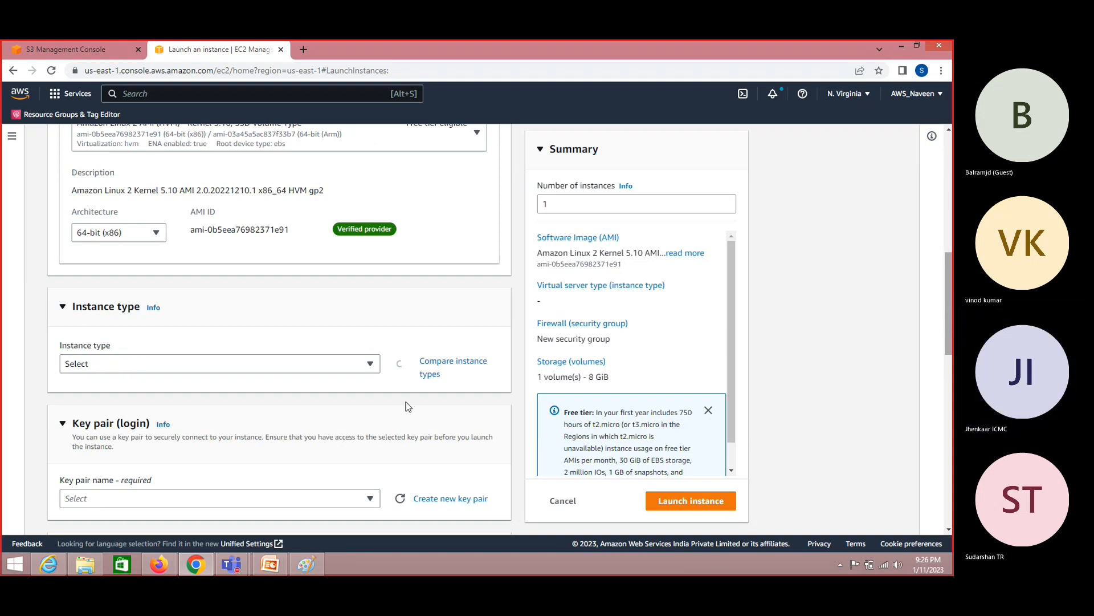
pyautogui.scroll(-2, 416, 473)
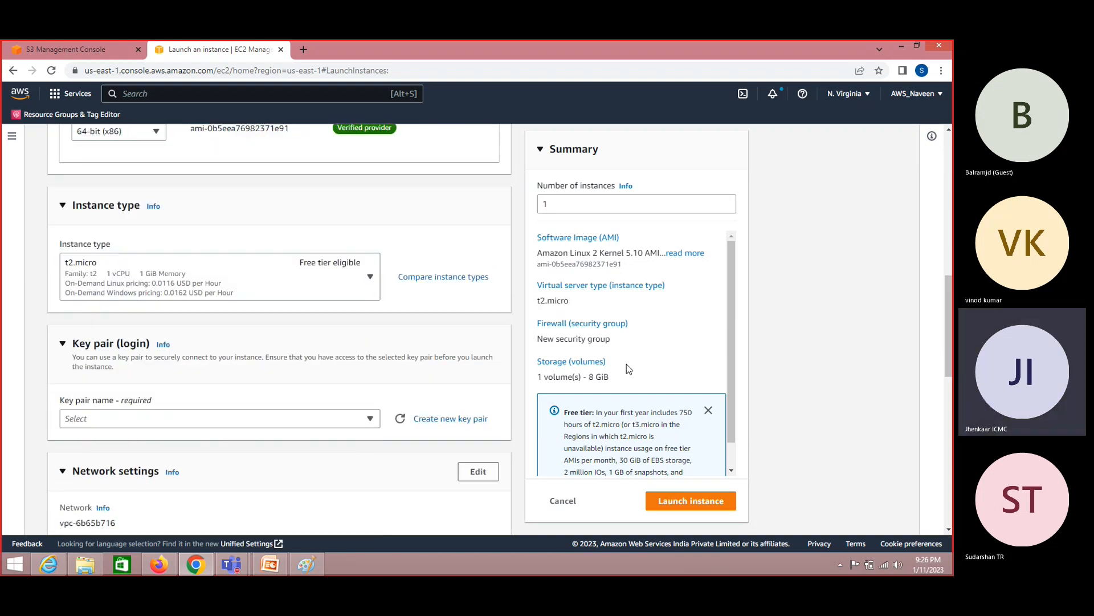
# Select the aws-key key pair and launch the instance
pyautogui.click(325, 418)
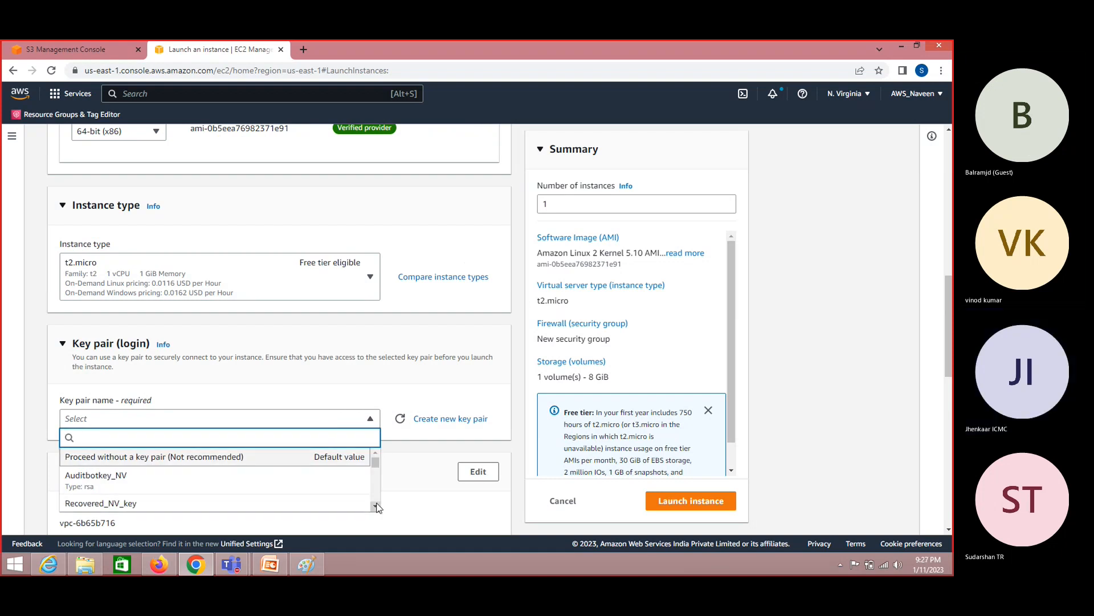
pyautogui.scroll(-1, 377, 507)
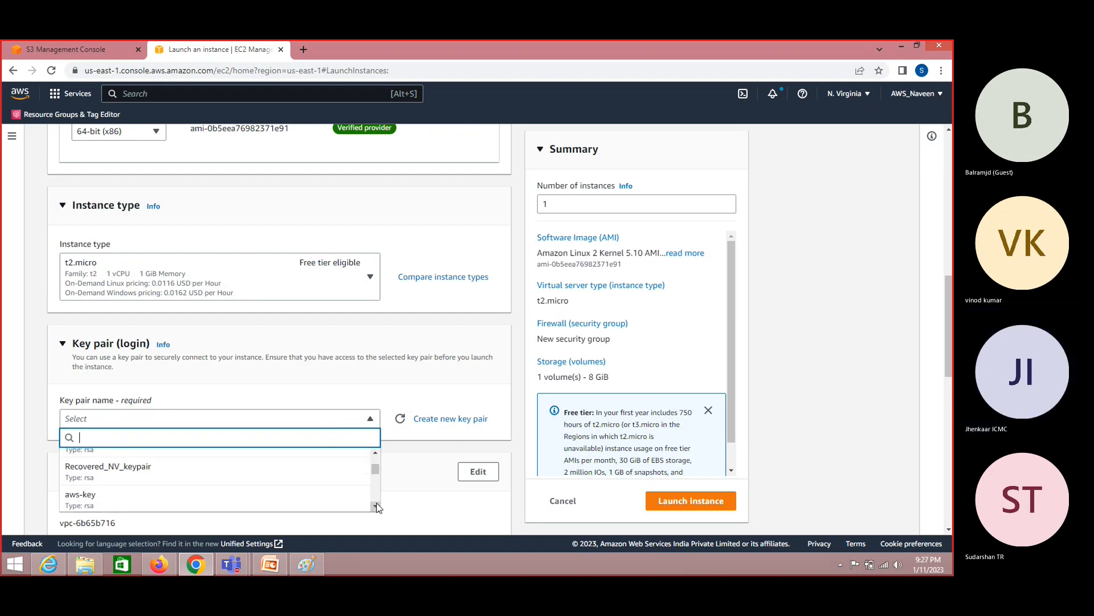
pyautogui.click(228, 496)
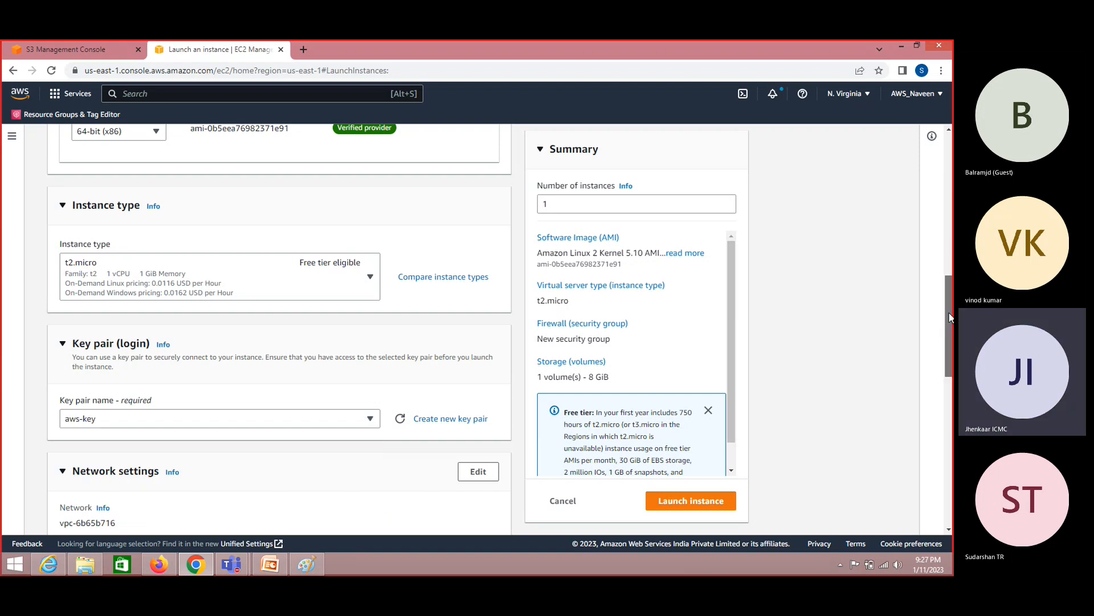
pyautogui.moveTo(949, 312); pyautogui.dragTo(949, 404)
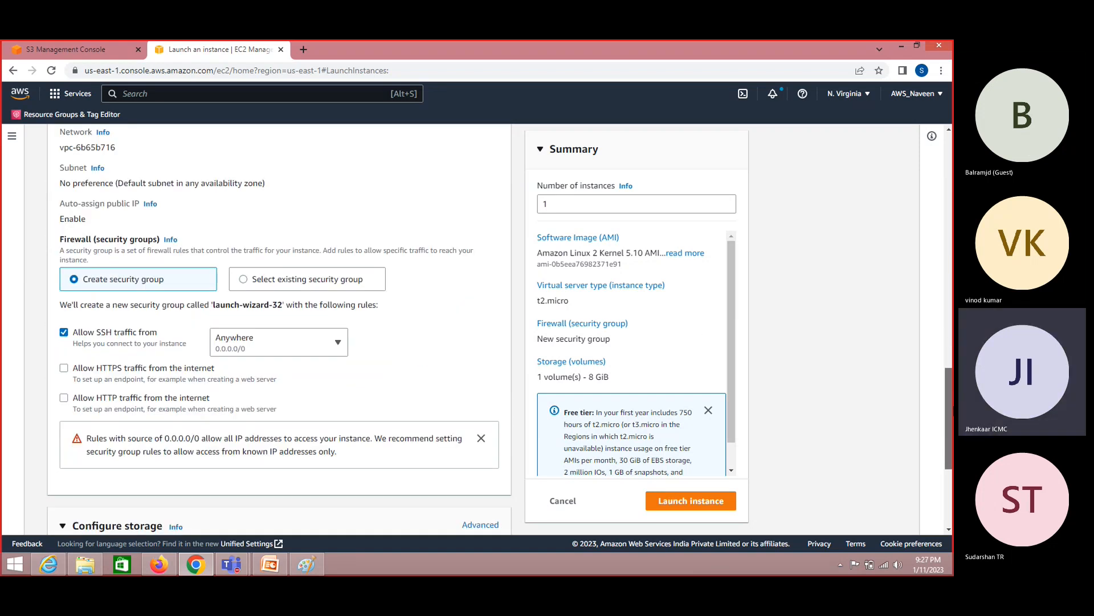
pyautogui.click(678, 504)
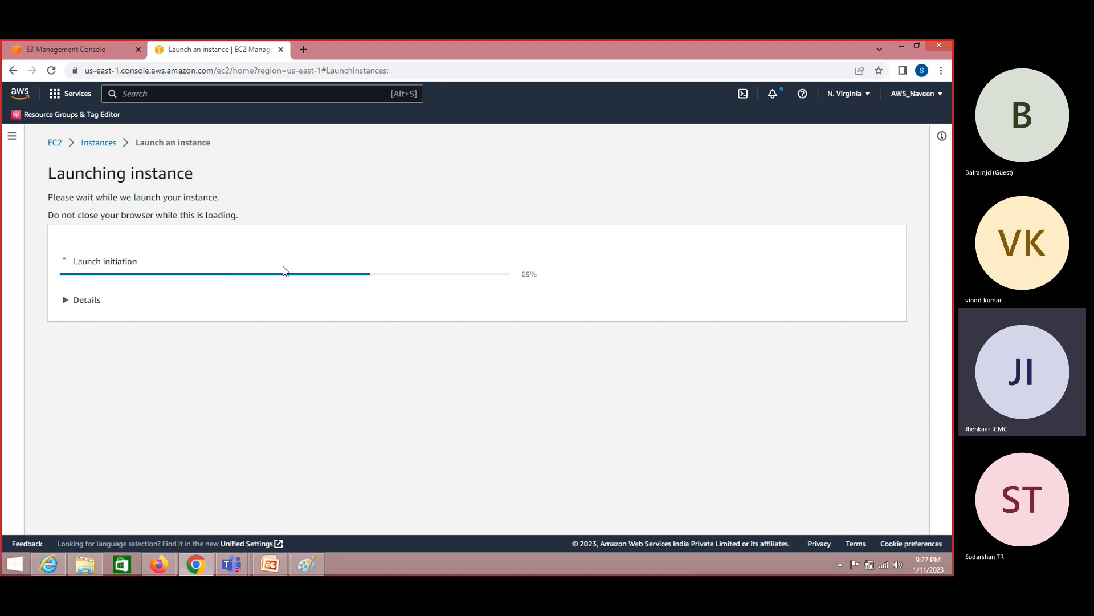
pyautogui.hotkey('alt', 'Tab')
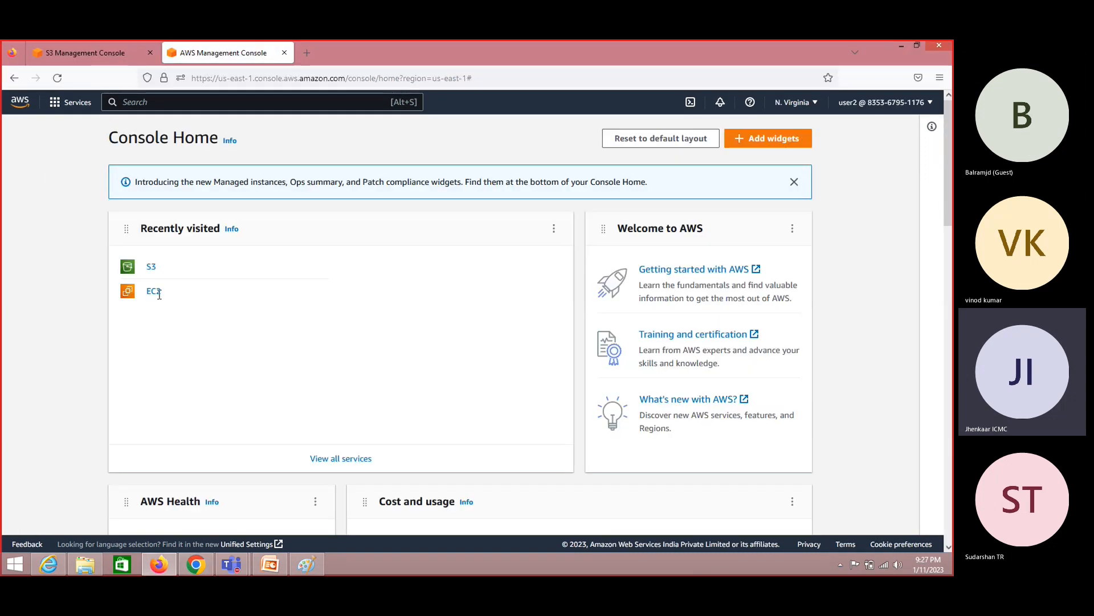
# As user2, list the running EC2 instances and select myserver to show its details
pyautogui.click(153, 291)
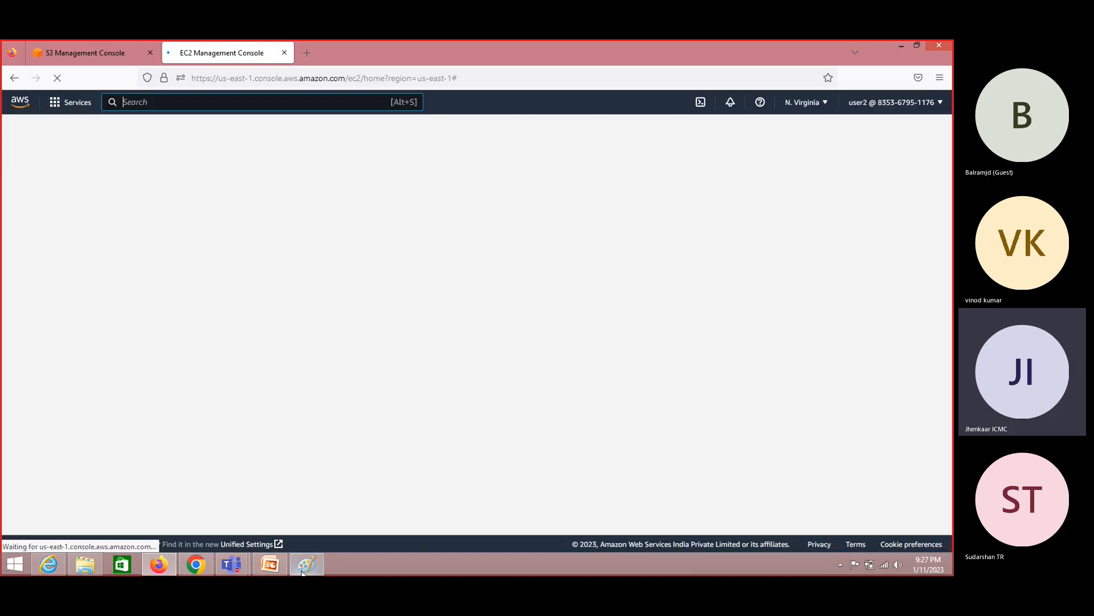
pyautogui.click(307, 564)
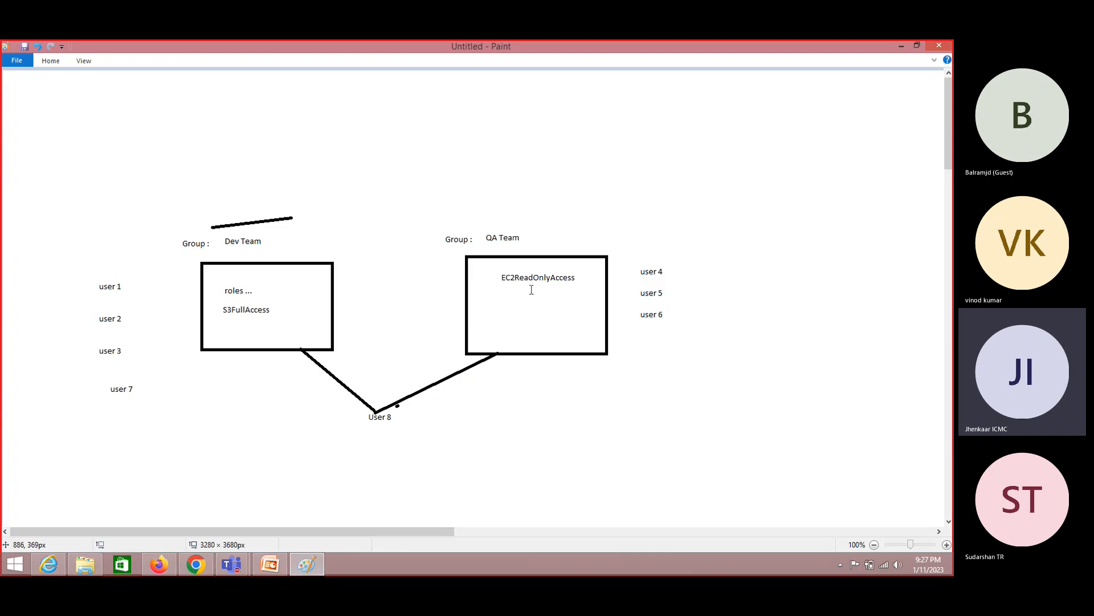
pyautogui.click(901, 45)
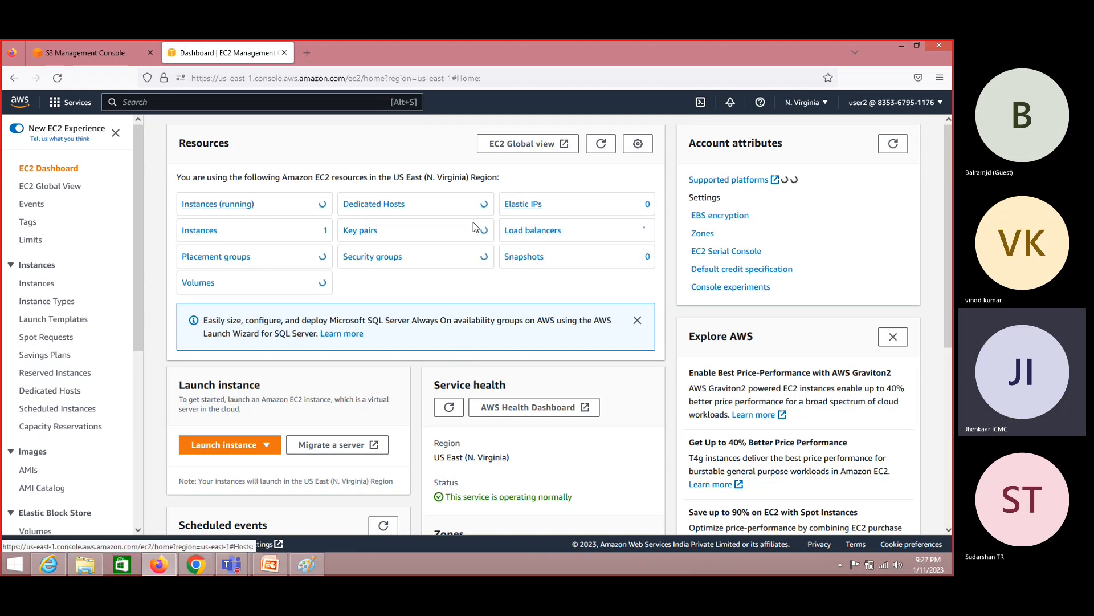
pyautogui.click(224, 210)
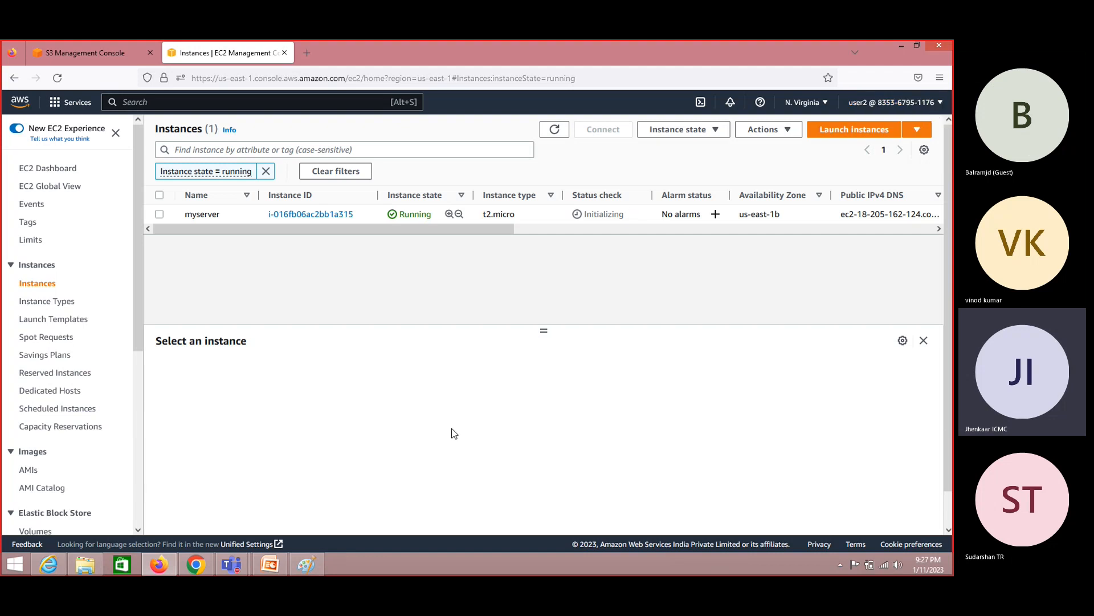
pyautogui.click(318, 563)
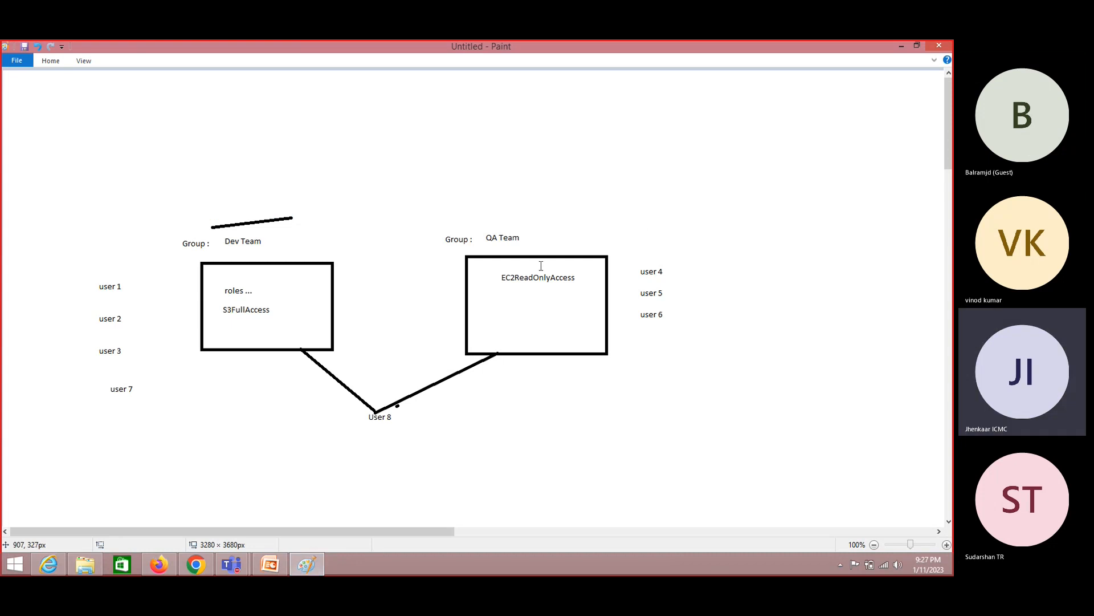
pyautogui.click(902, 46)
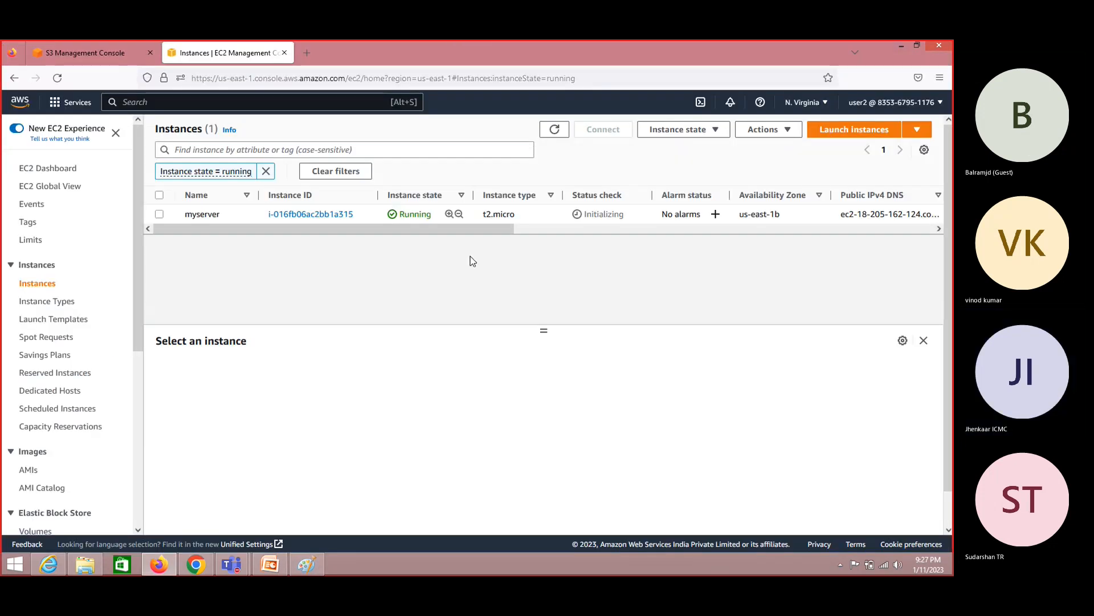
pyautogui.click(160, 214)
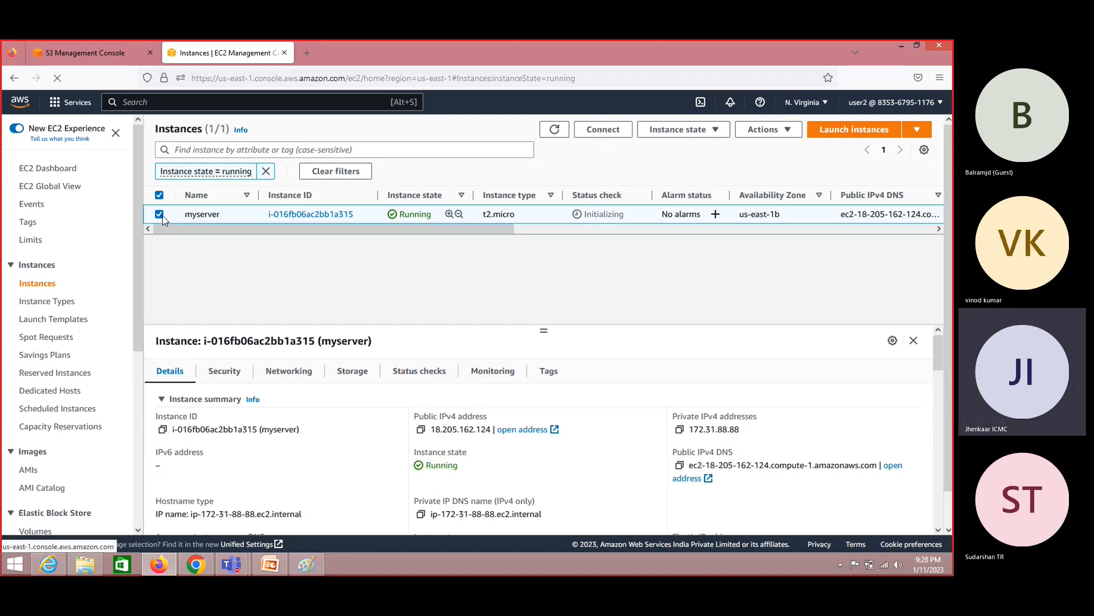
# Re-select myserver, copy its public IPv4 18.205.162.124, and open the Instance state menu
pyautogui.click(162, 215)
pyautogui.click(159, 215)
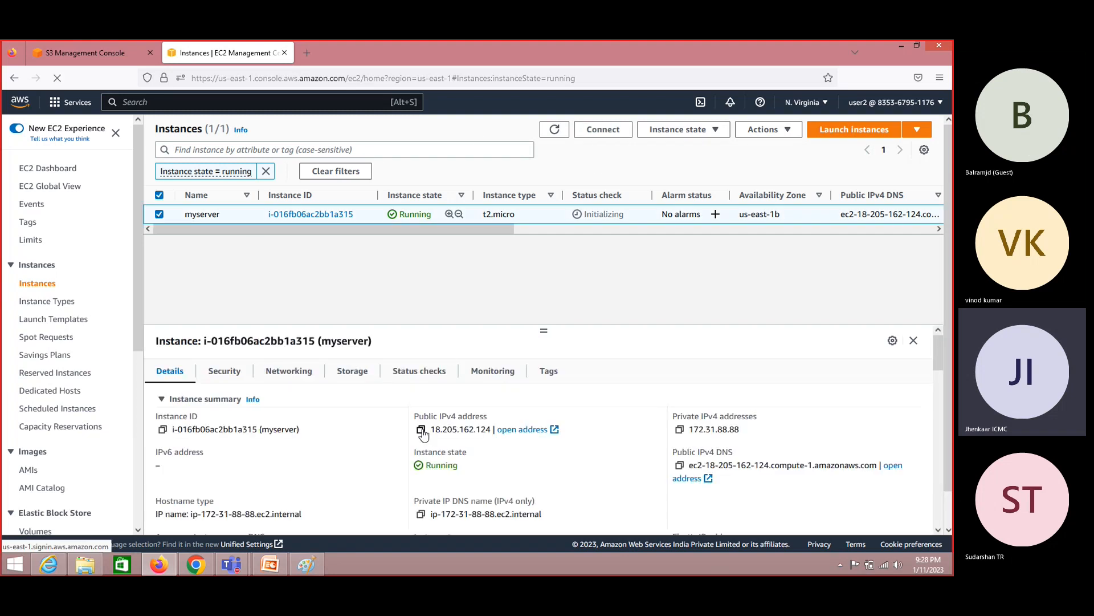
pyautogui.click(421, 430)
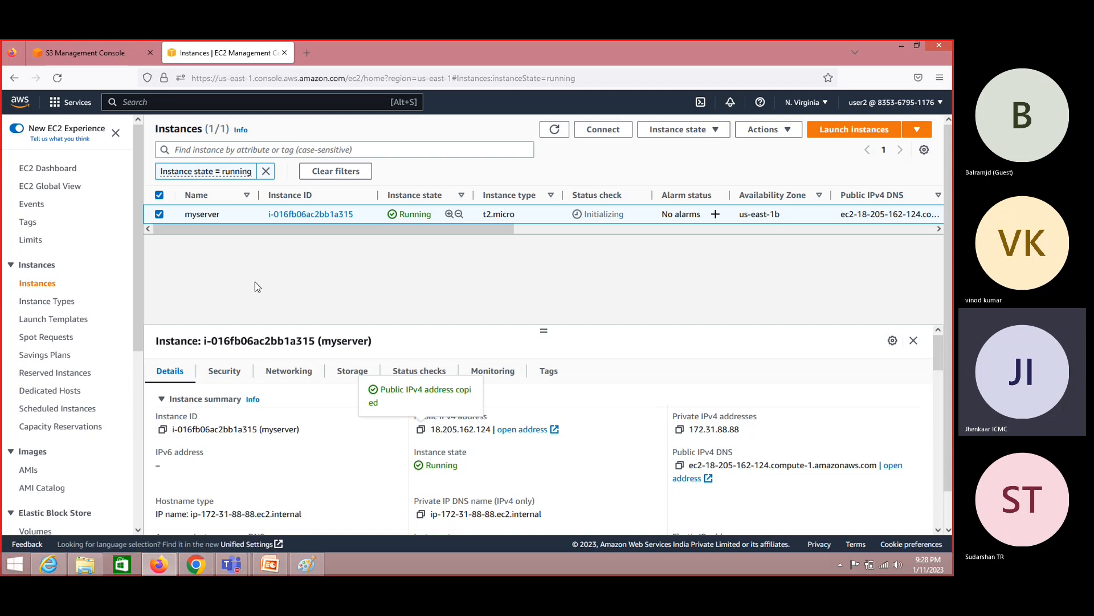
pyautogui.click(693, 132)
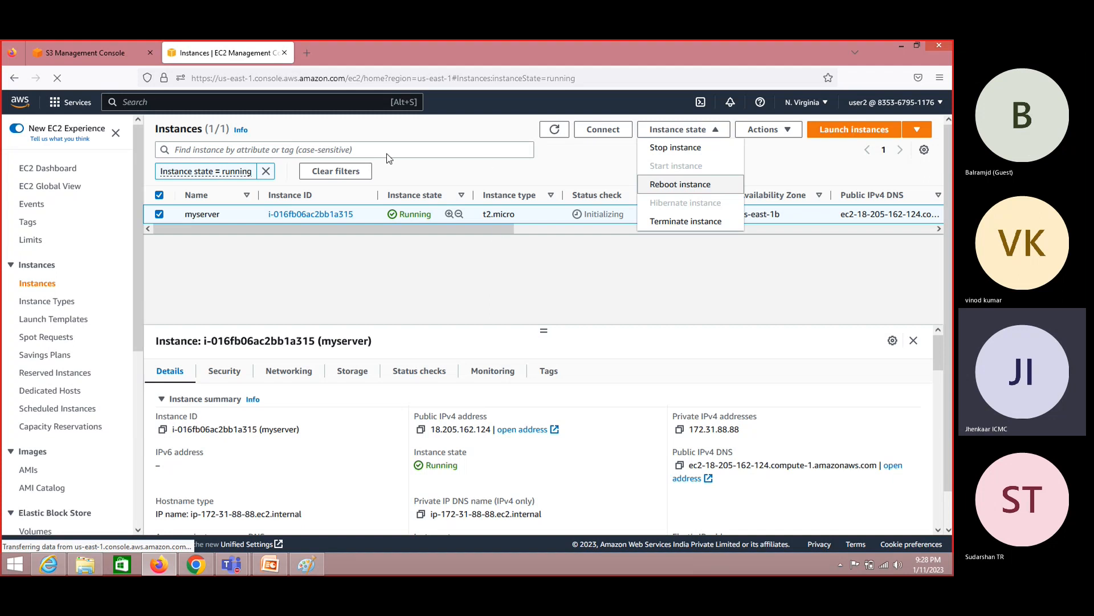
# Try to terminate myserver, dismiss the not-authorized error, and bring the Paint diagram forward
pyautogui.click(383, 294)
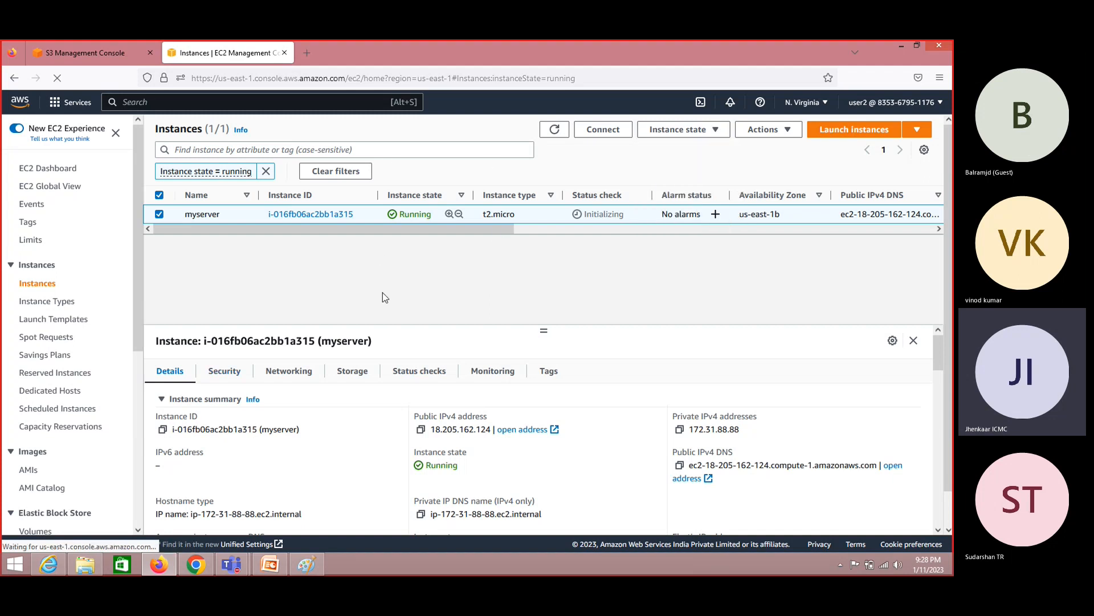
pyautogui.click(715, 133)
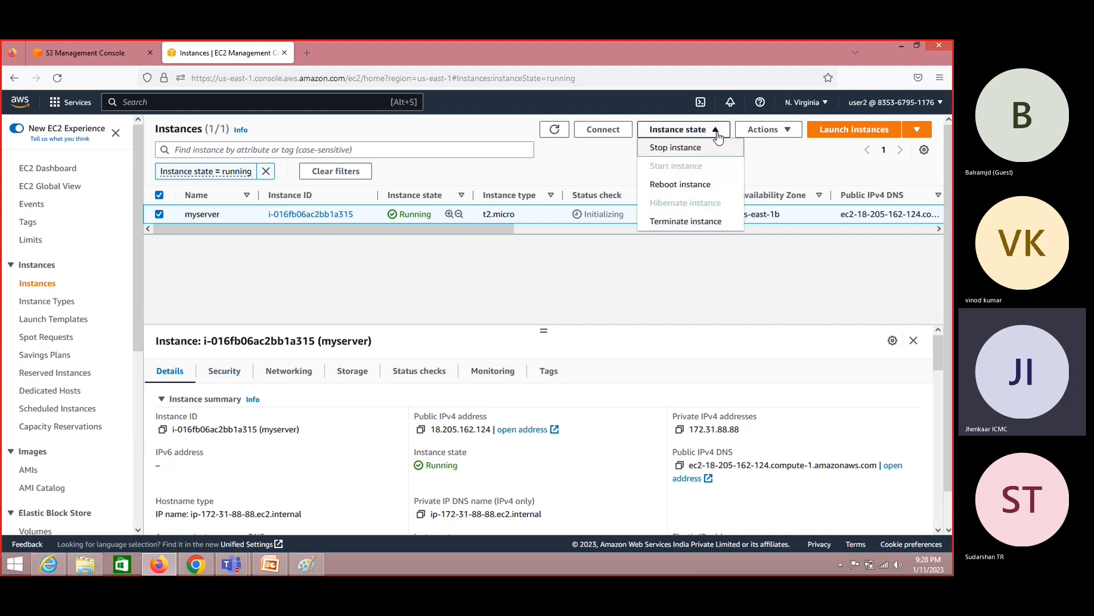
pyautogui.click(707, 226)
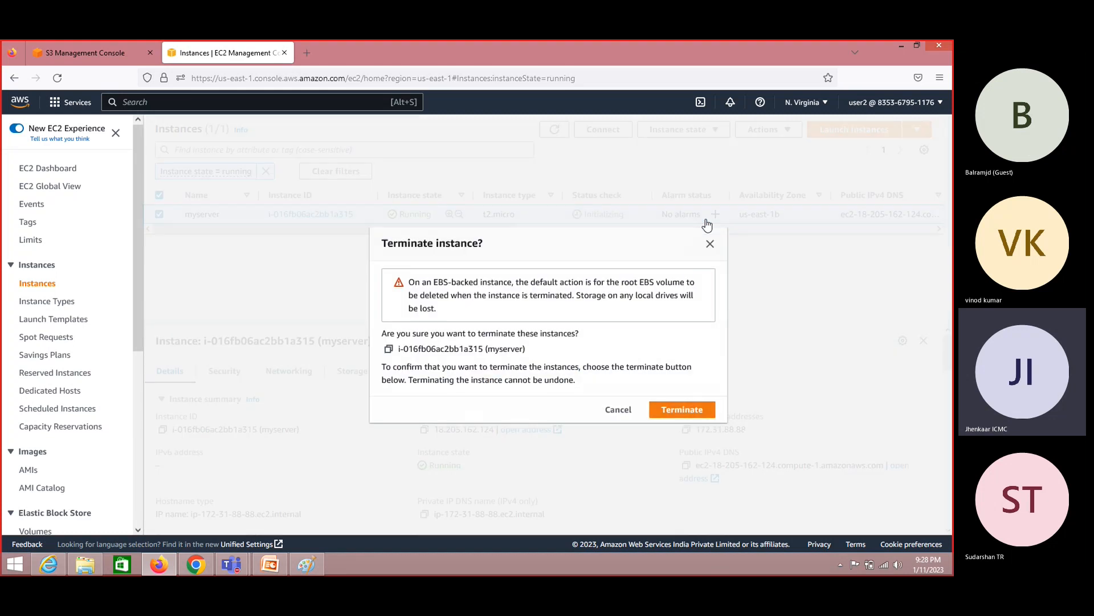
pyautogui.click(681, 409)
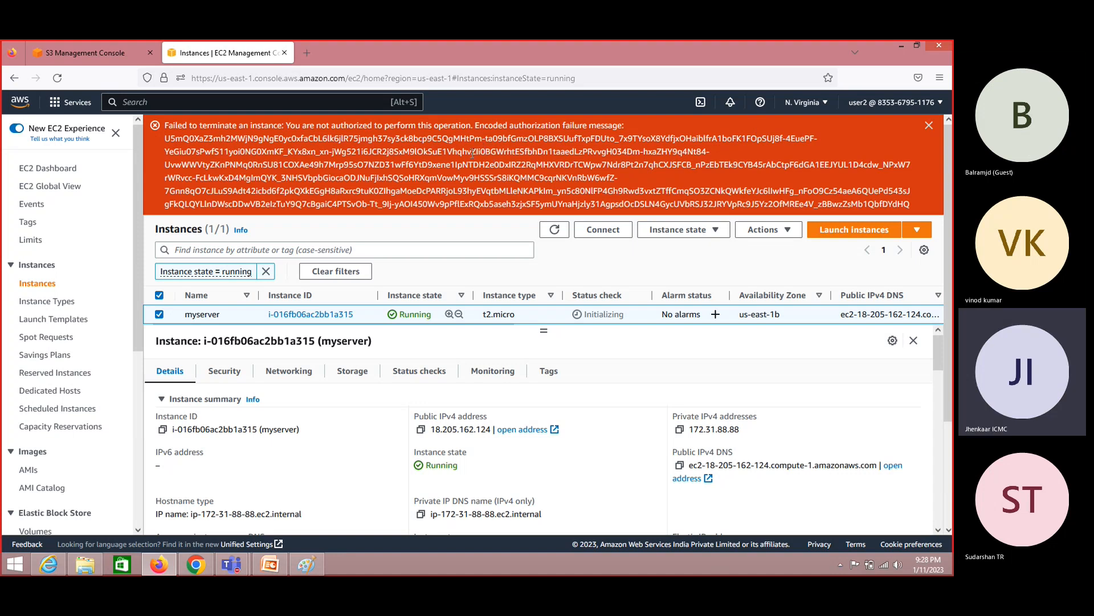
pyautogui.moveTo(290, 129); pyautogui.dragTo(460, 125)
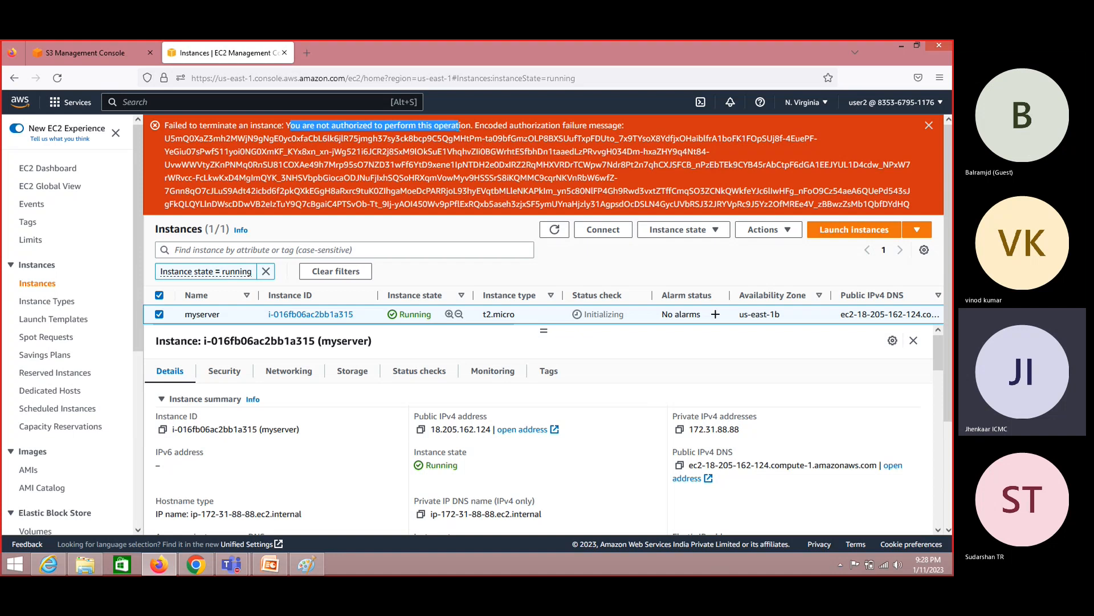
pyautogui.click(929, 125)
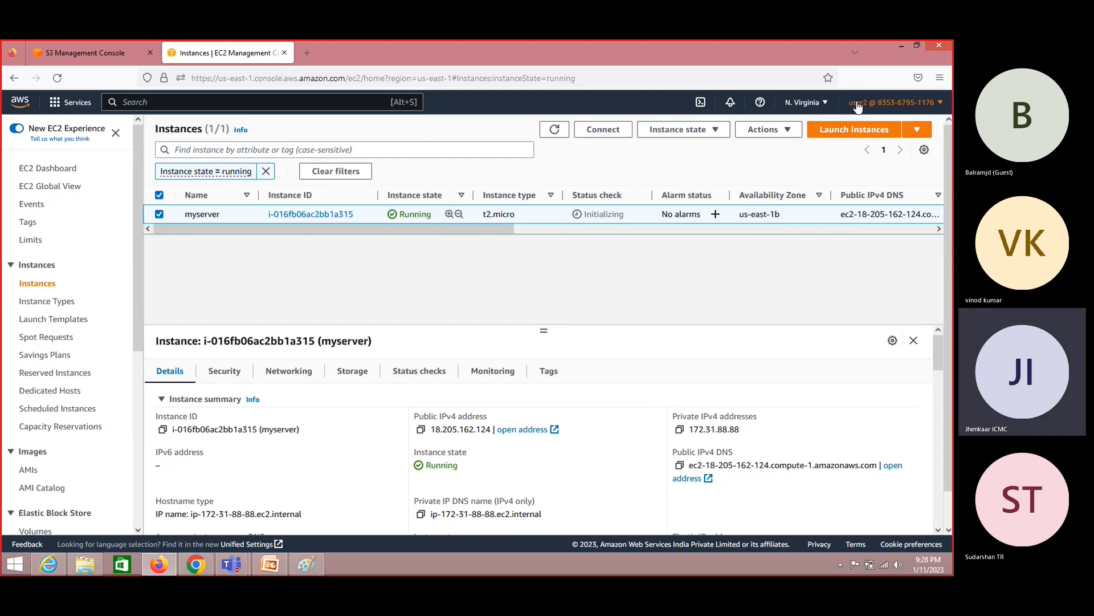
pyautogui.click(307, 564)
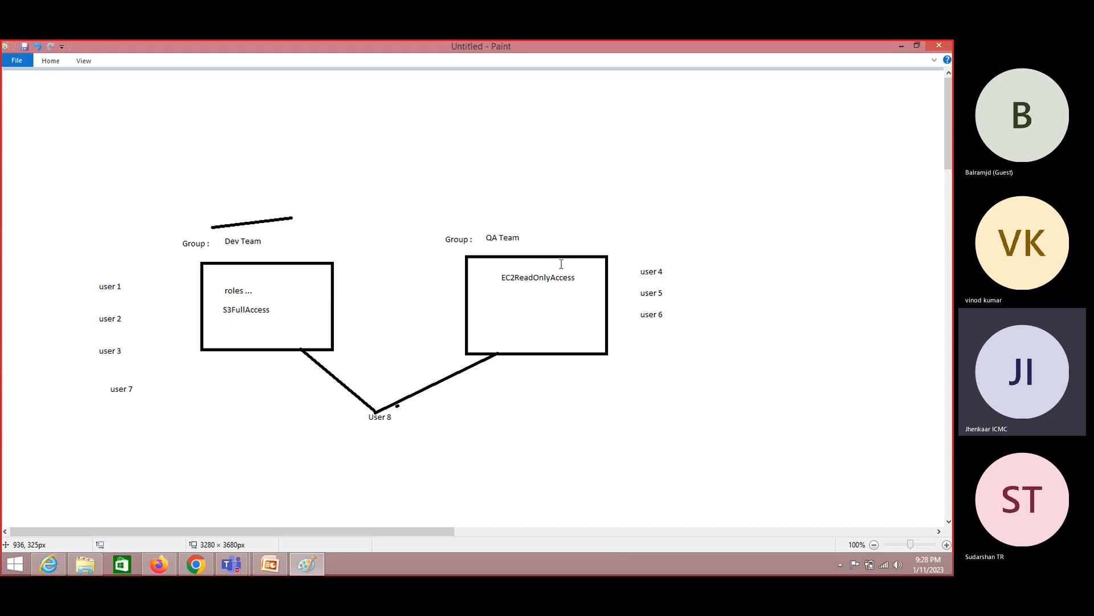
# Start a new instance launch and name the instance asad
pyautogui.click(901, 46)
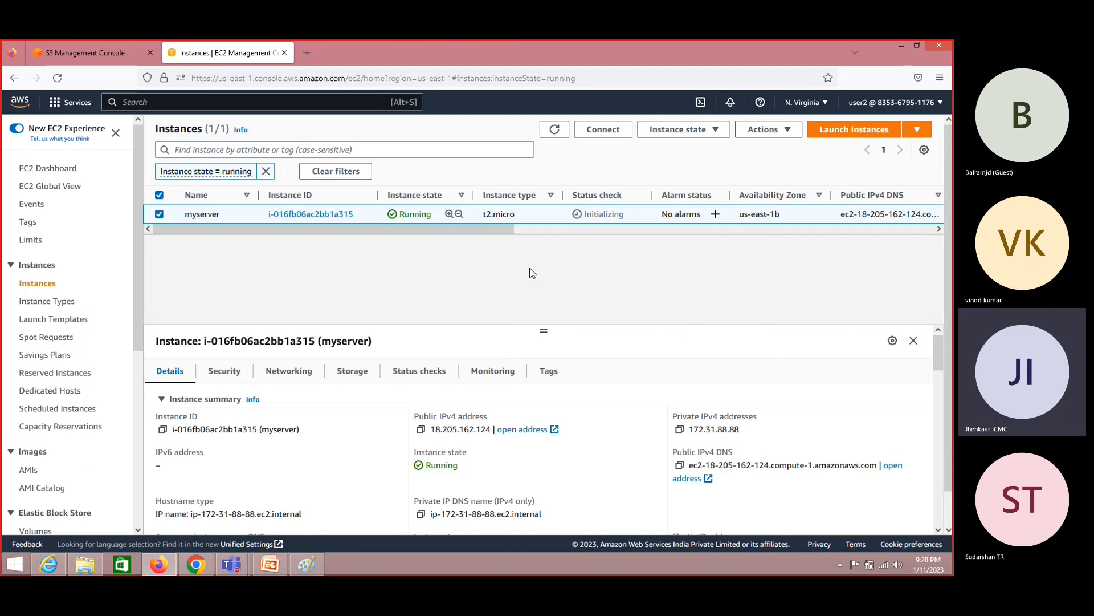
pyautogui.click(697, 136)
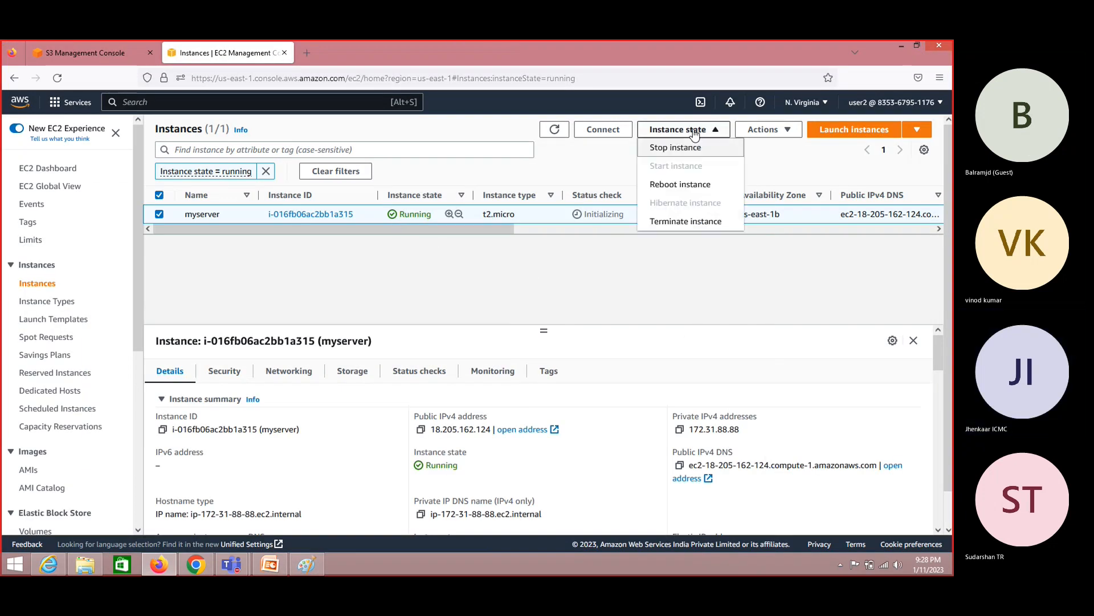
pyautogui.click(843, 129)
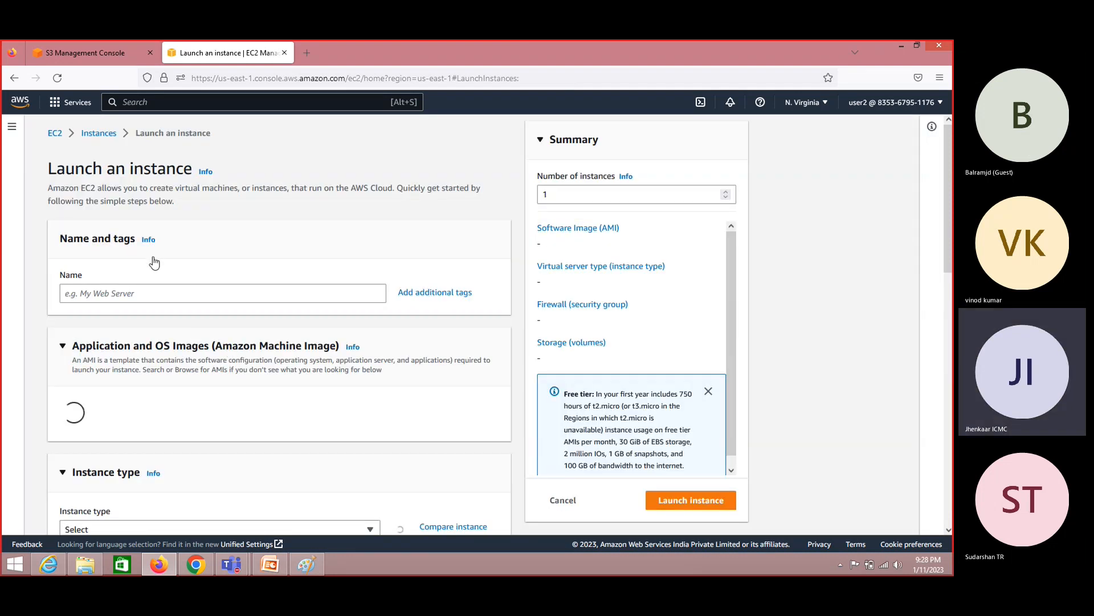
pyautogui.click(145, 292)
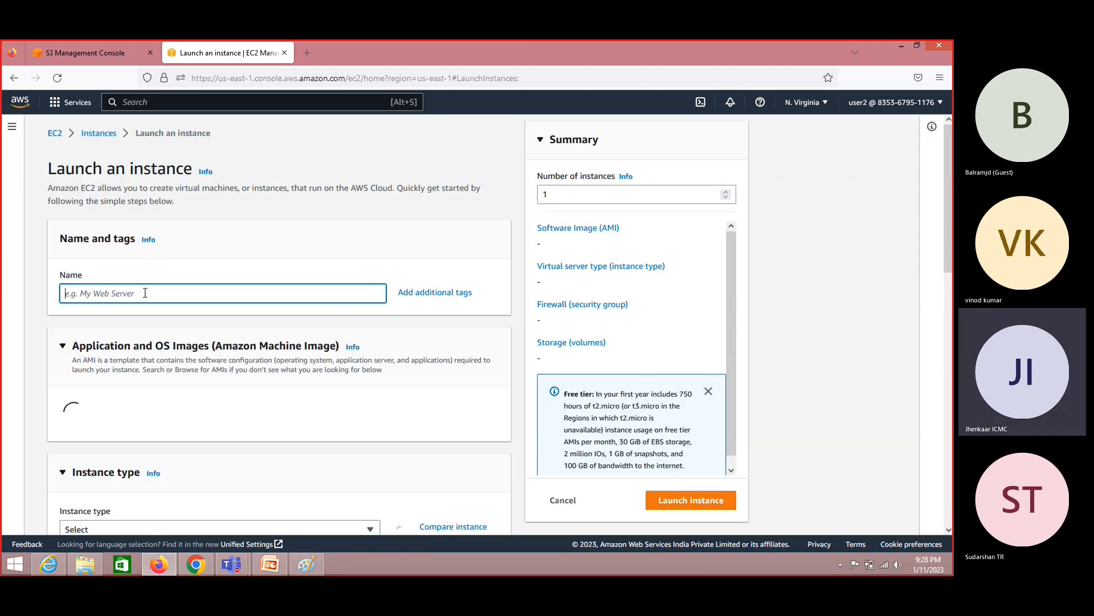
pyautogui.write('asad')
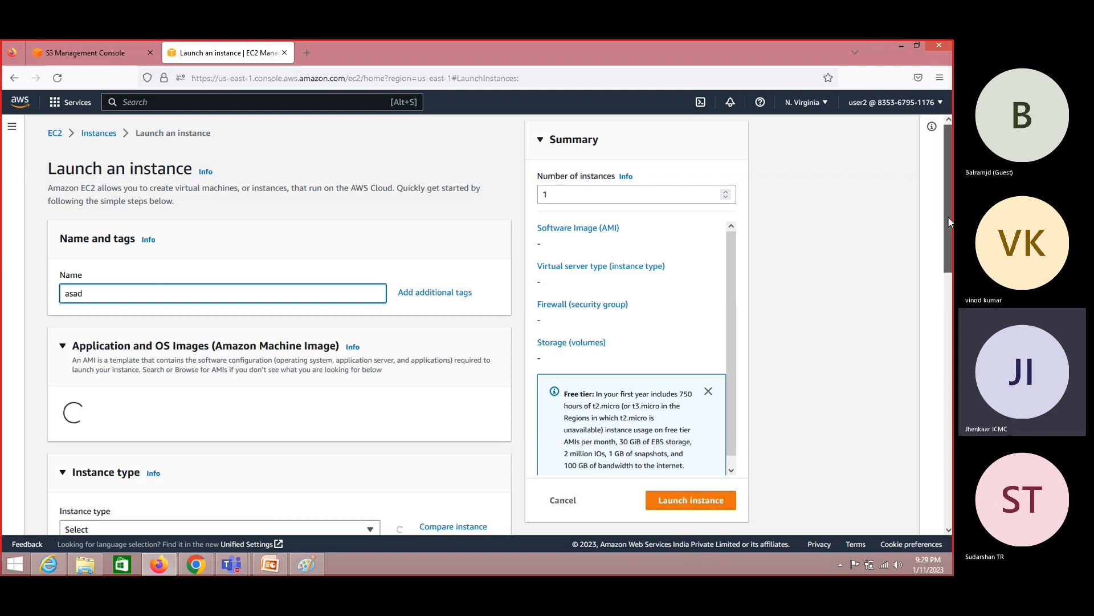
pyautogui.moveTo(950, 217); pyautogui.dragTo(949, 255)
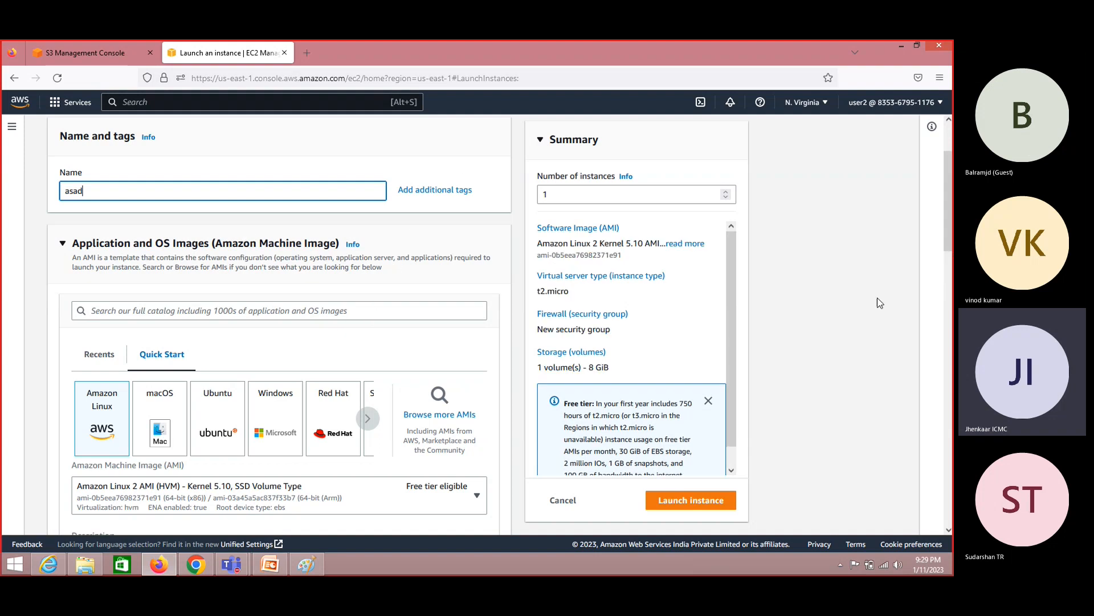
pyautogui.moveTo(950, 210); pyautogui.dragTo(952, 265)
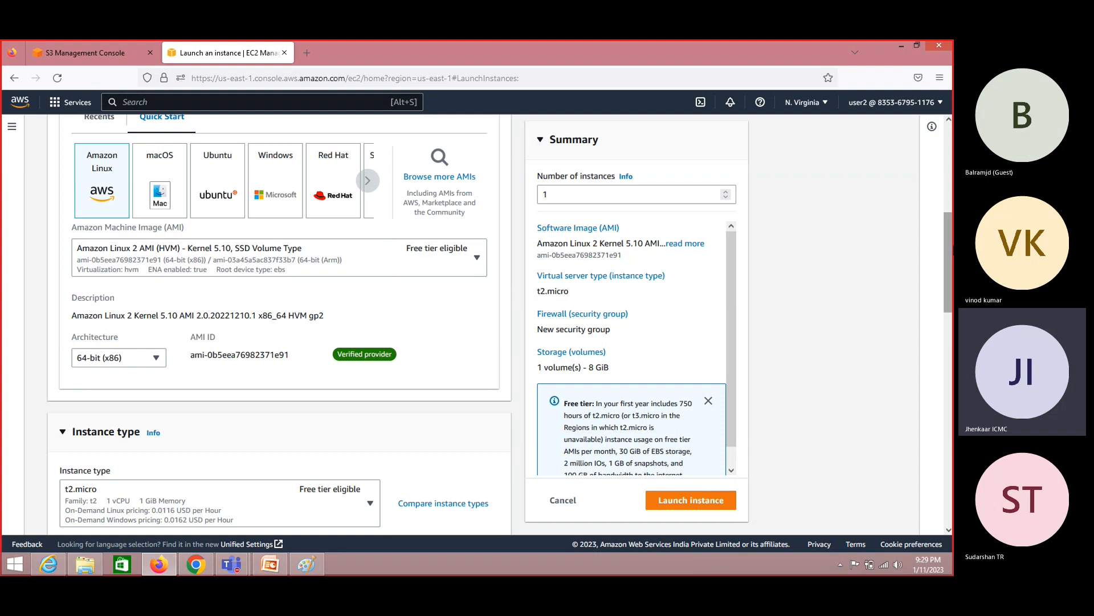
pyautogui.moveTo(947, 269); pyautogui.dragTo(920, 334)
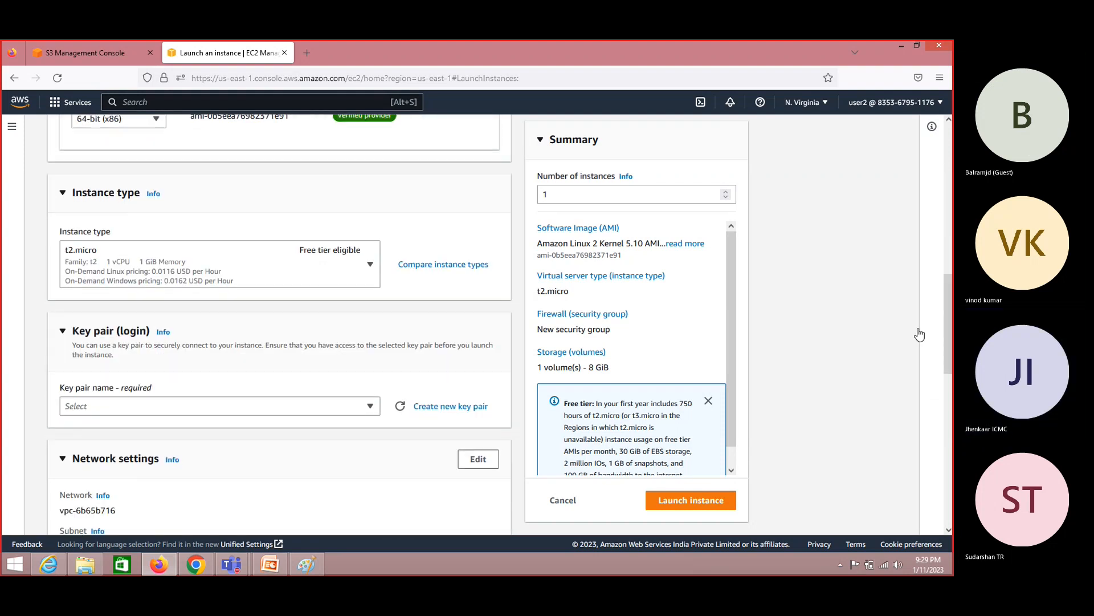
# Choose the Recovered_NV_key key pair and launch the instance
pyautogui.click(367, 407)
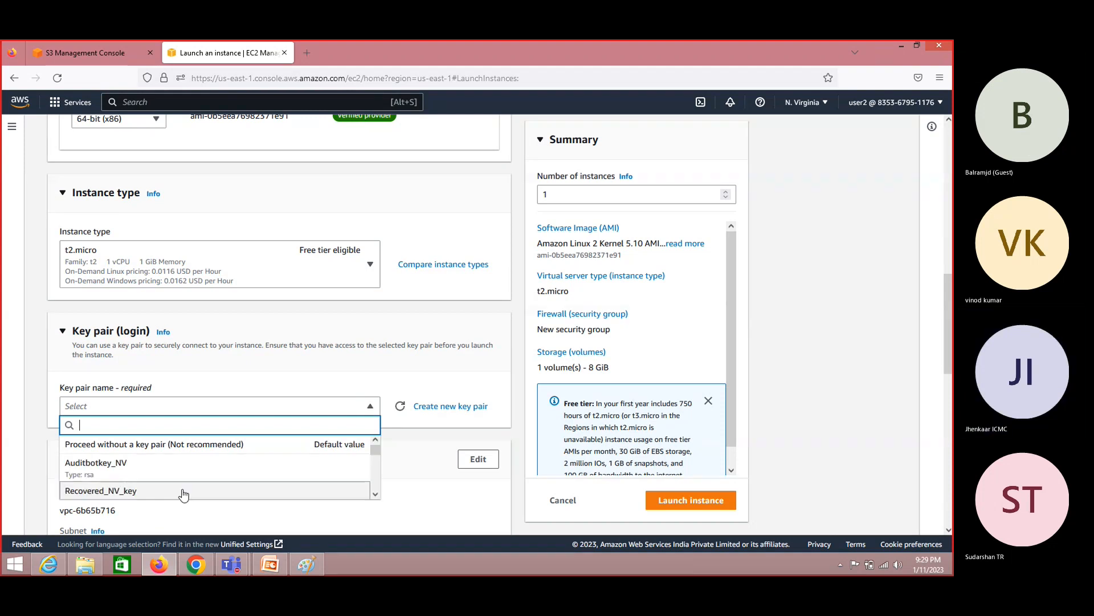
pyautogui.click(142, 488)
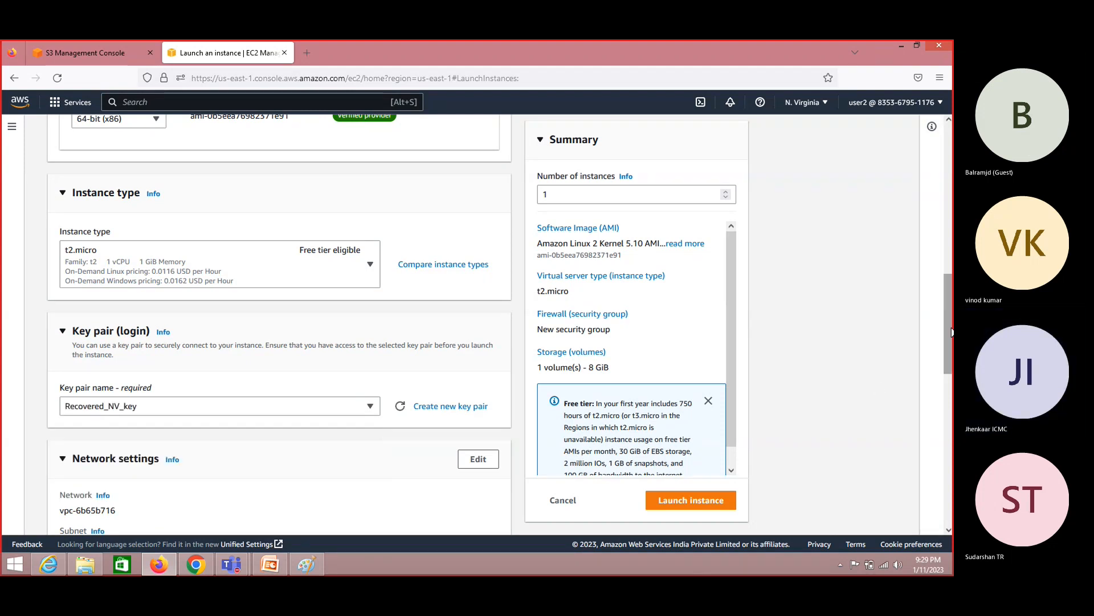
pyautogui.moveTo(950, 332); pyautogui.dragTo(941, 245)
pyautogui.scroll(4, 942, 245)
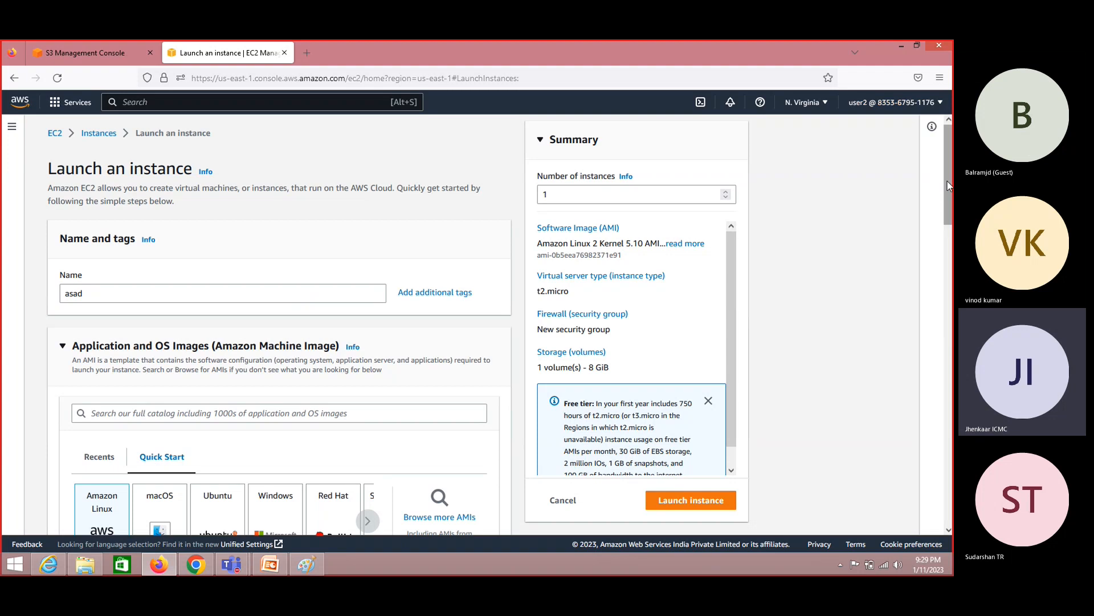
pyautogui.moveTo(946, 180); pyautogui.dragTo(947, 426)
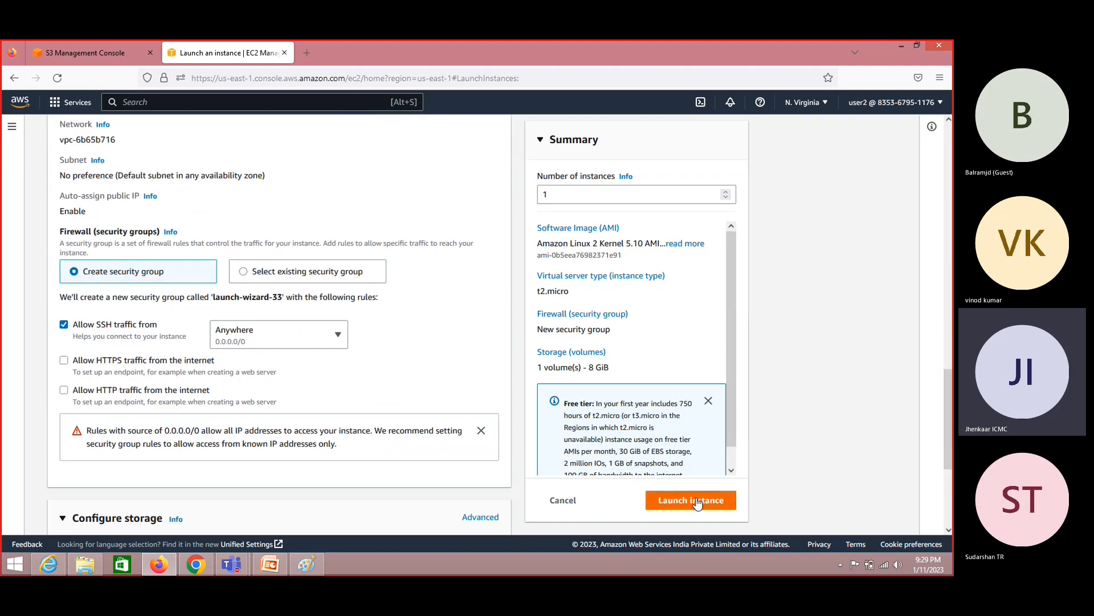
pyautogui.moveTo(944, 447); pyautogui.dragTo(939, 358)
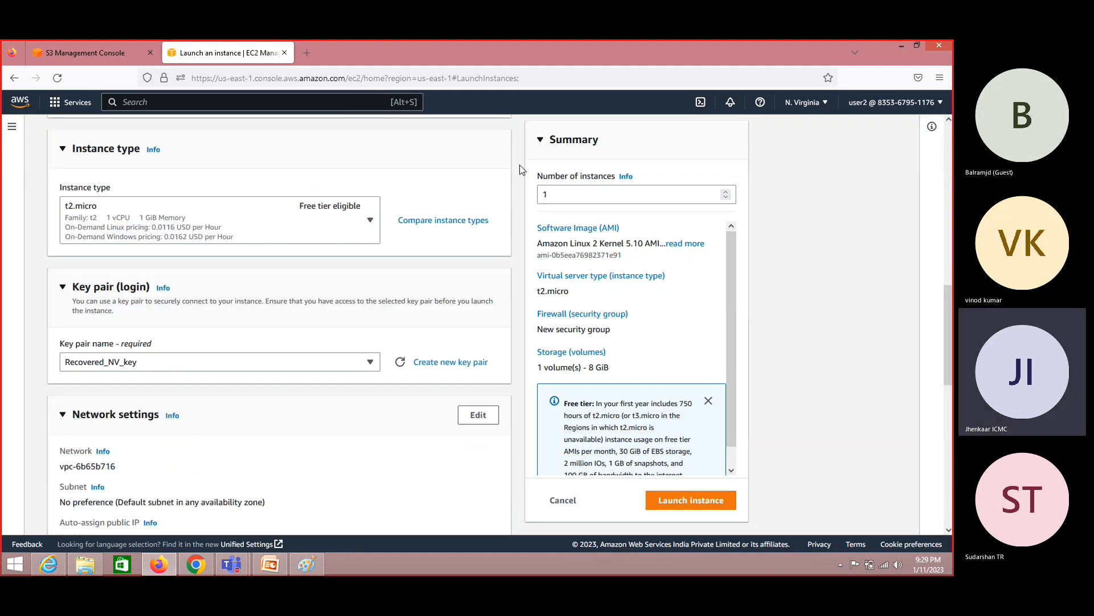
pyautogui.click(689, 505)
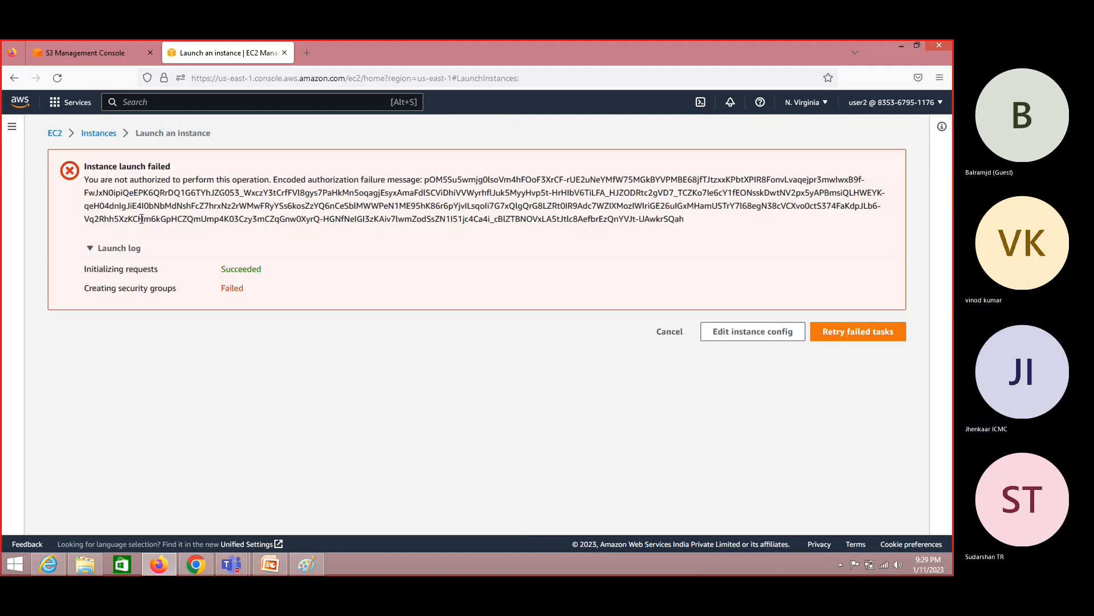
# Select the authorization failure message, return to instances, and cancel a fresh launch
pyautogui.moveTo(89, 179); pyautogui.dragTo(690, 229)
pyautogui.tripleClick(688, 224)
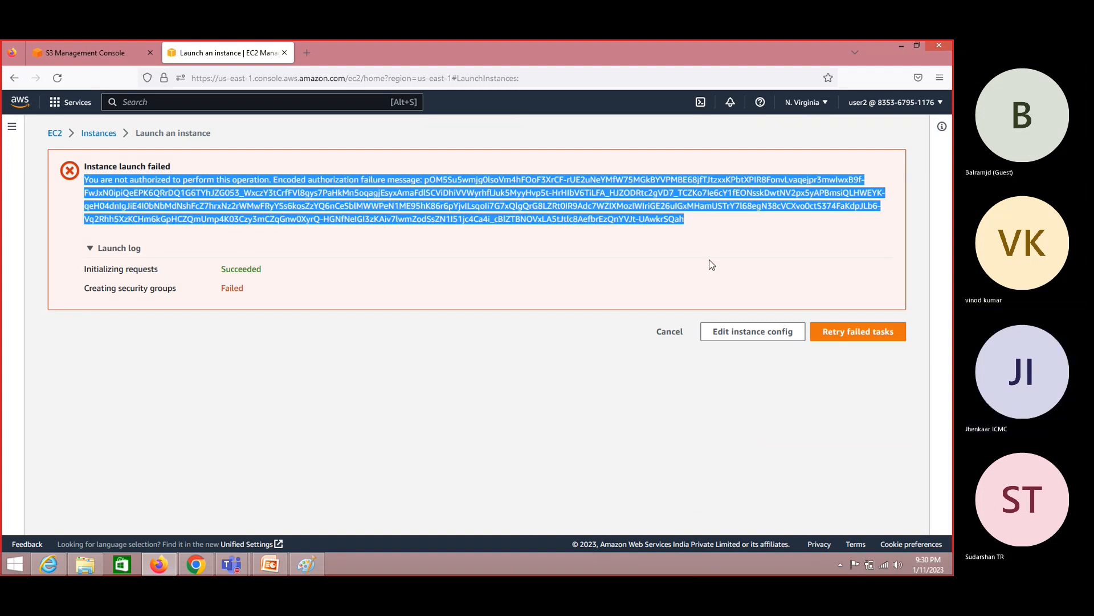
pyautogui.click(666, 339)
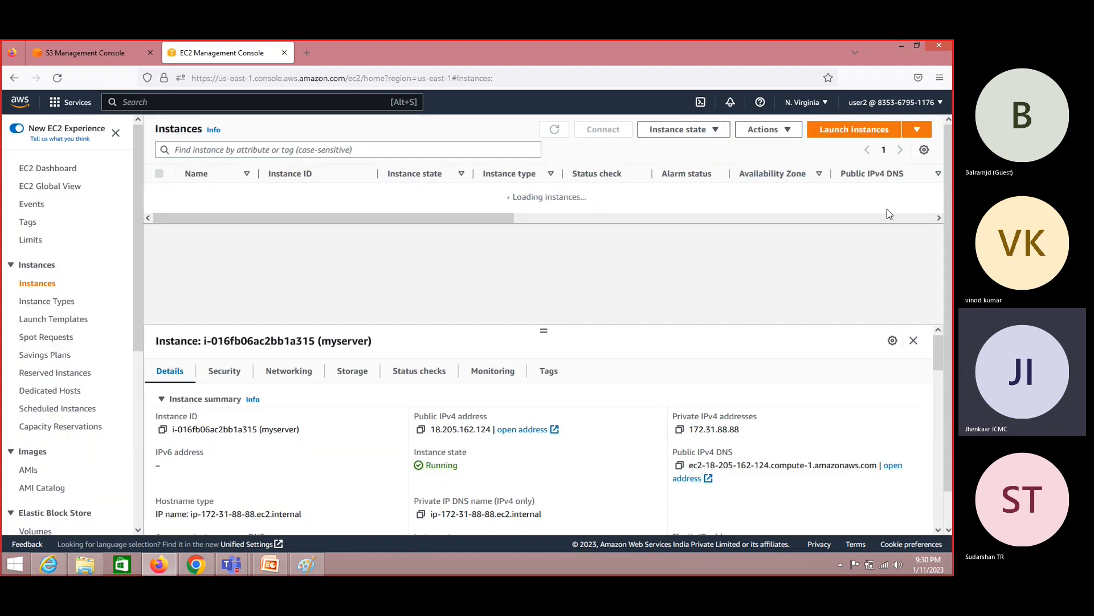
pyautogui.click(861, 130)
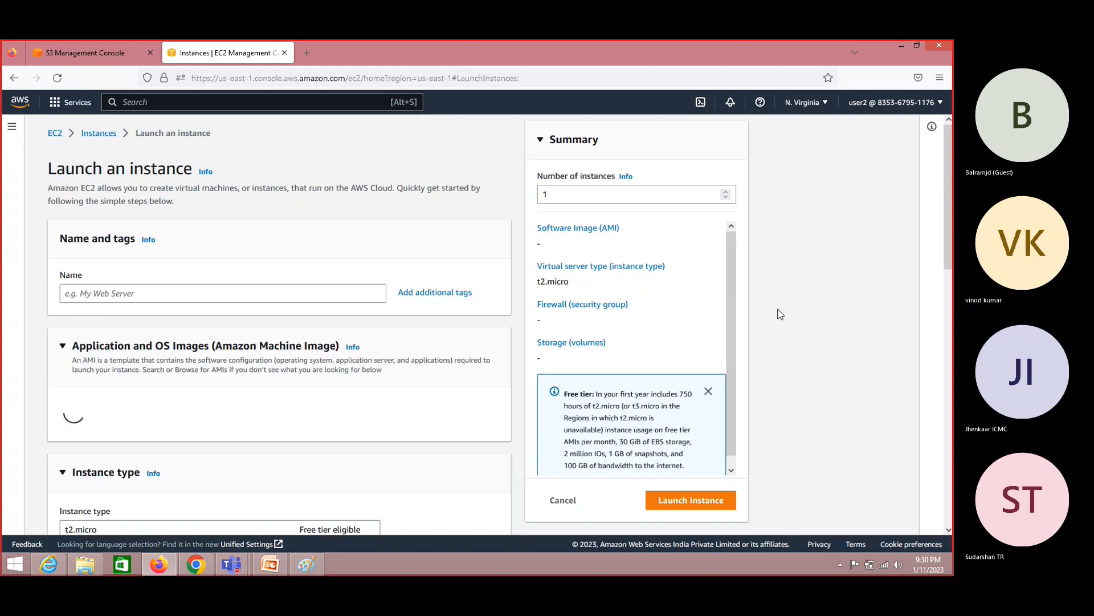
pyautogui.click(561, 504)
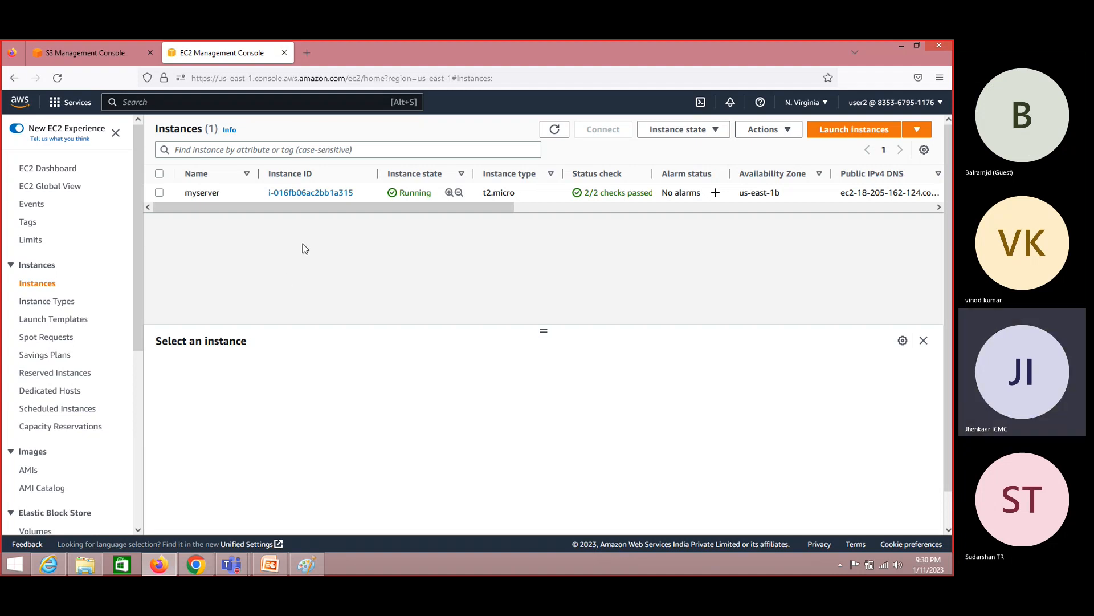
# Switch to the administrator's Chrome window showing the launch success page
pyautogui.hotkey('alt', 'Tab')
pyautogui.hotkey('alt', 'Tab')
pyautogui.hotkey('alt', 'Tab')
pyautogui.hotkey('alt', 'Tab')
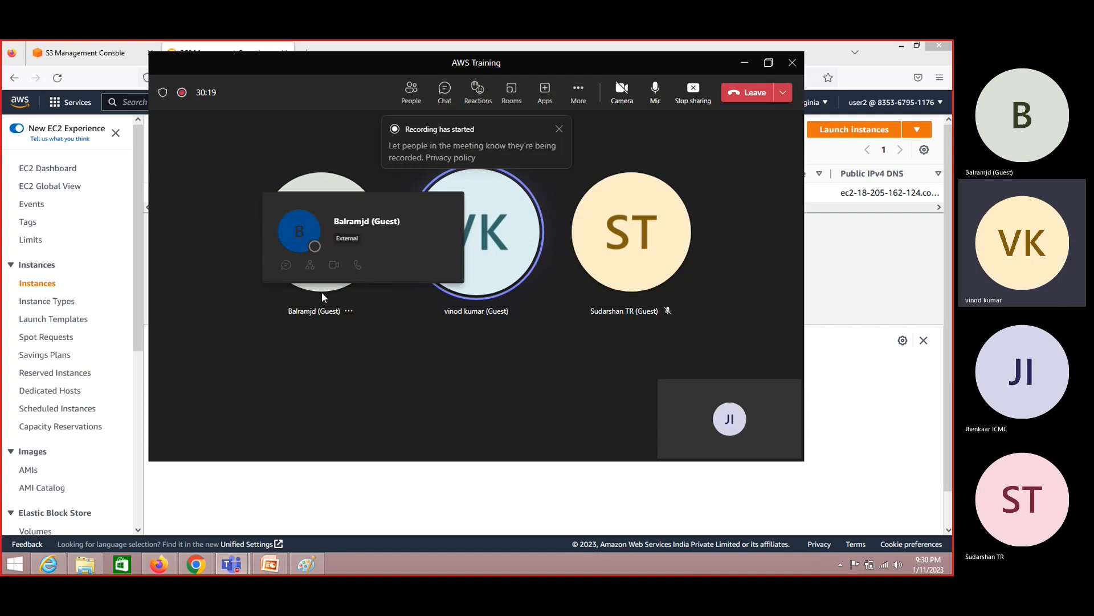
pyautogui.hotkey('alt', 'Tab')
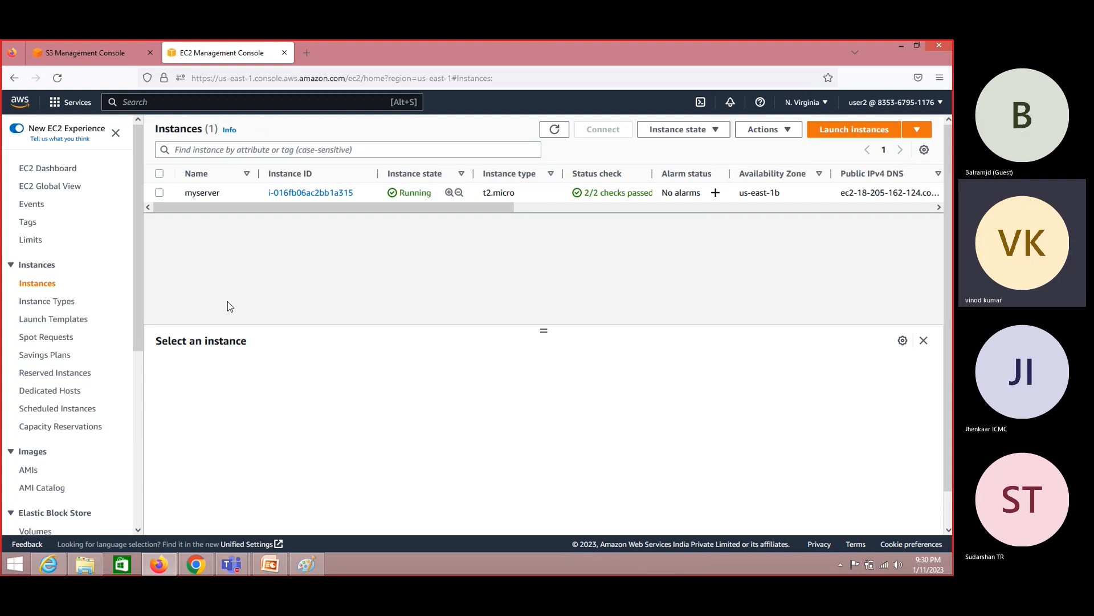
pyautogui.hotkey('alt', 'Tab')
pyautogui.hotkey('alt', 'Tab')
pyautogui.hotkey('alt', 'Tab')
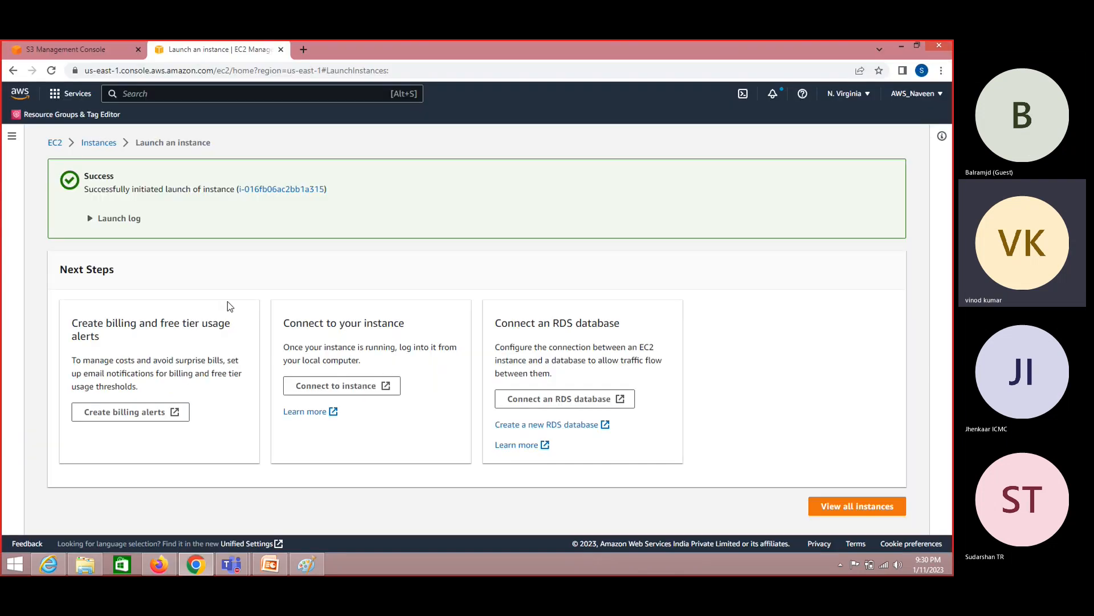
# Return to the Instances list and open the IAM service through the top search
pyautogui.click(101, 143)
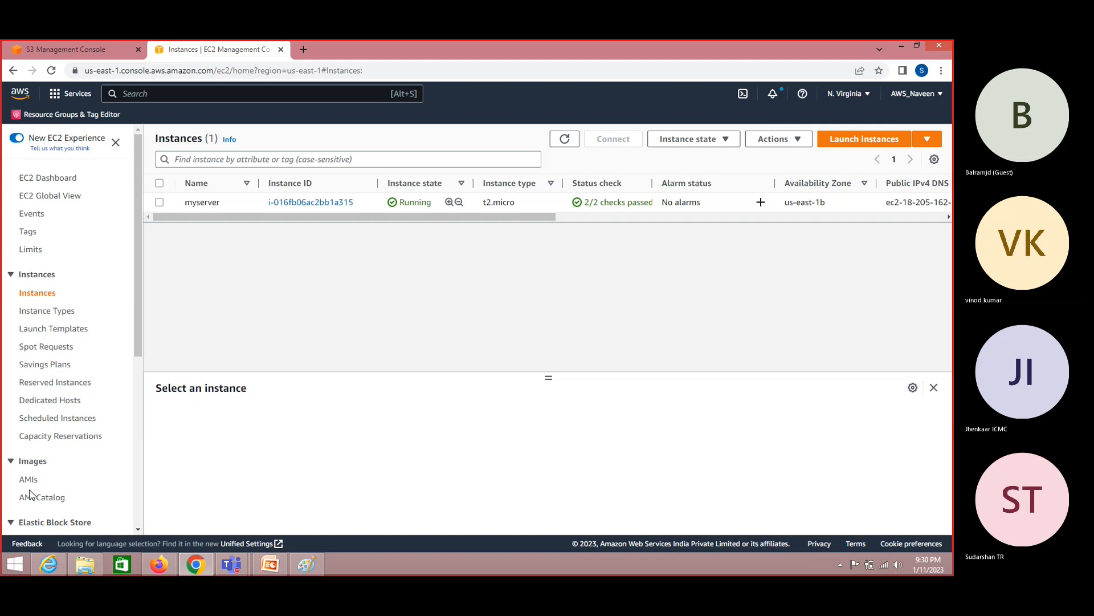
pyautogui.click(240, 95)
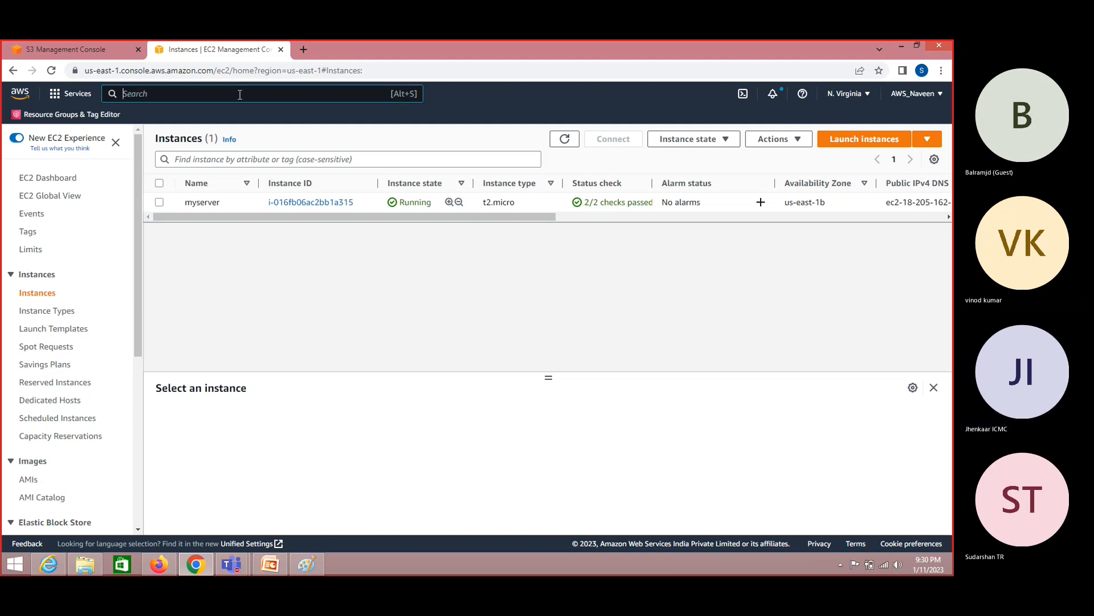
pyautogui.write('AMI')
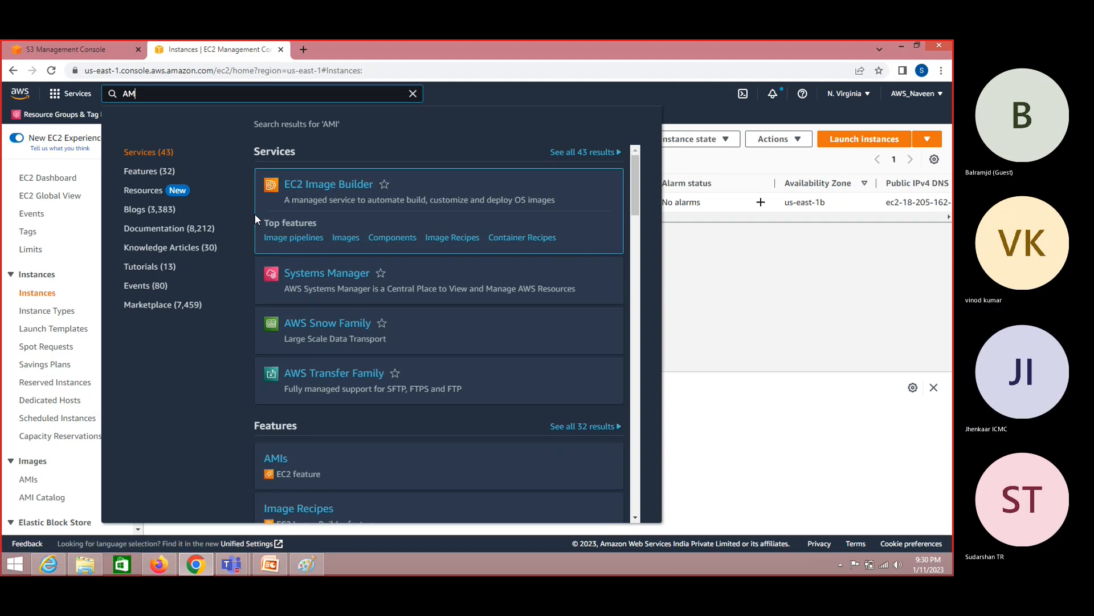
pyautogui.press('Escape')
pyautogui.write('AMI')
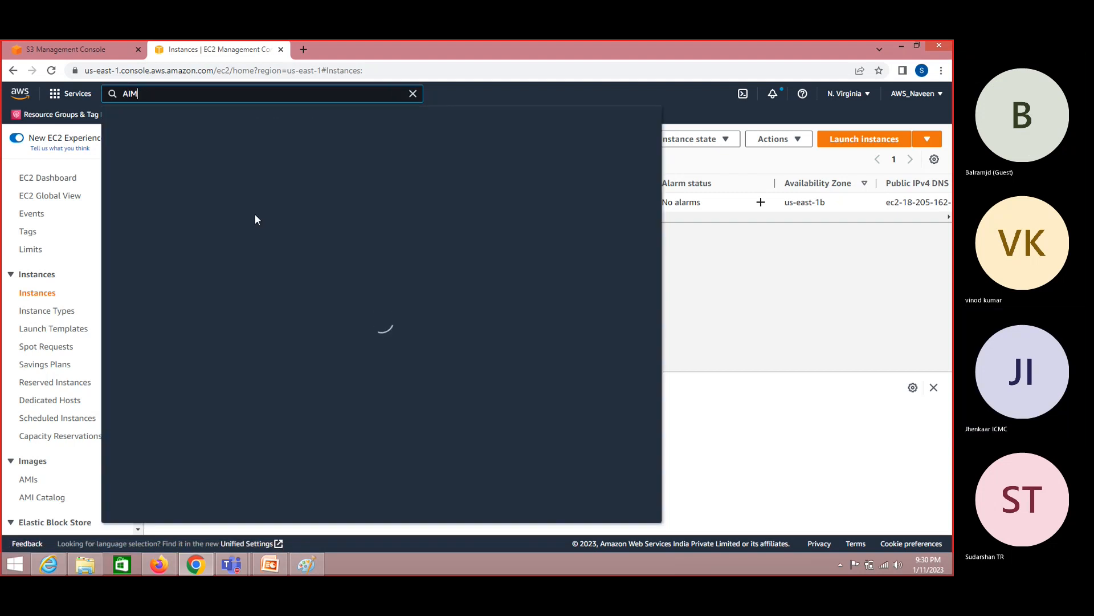
pyautogui.press('BackSpace')
pyautogui.press('BackSpace')
pyautogui.write('AM')
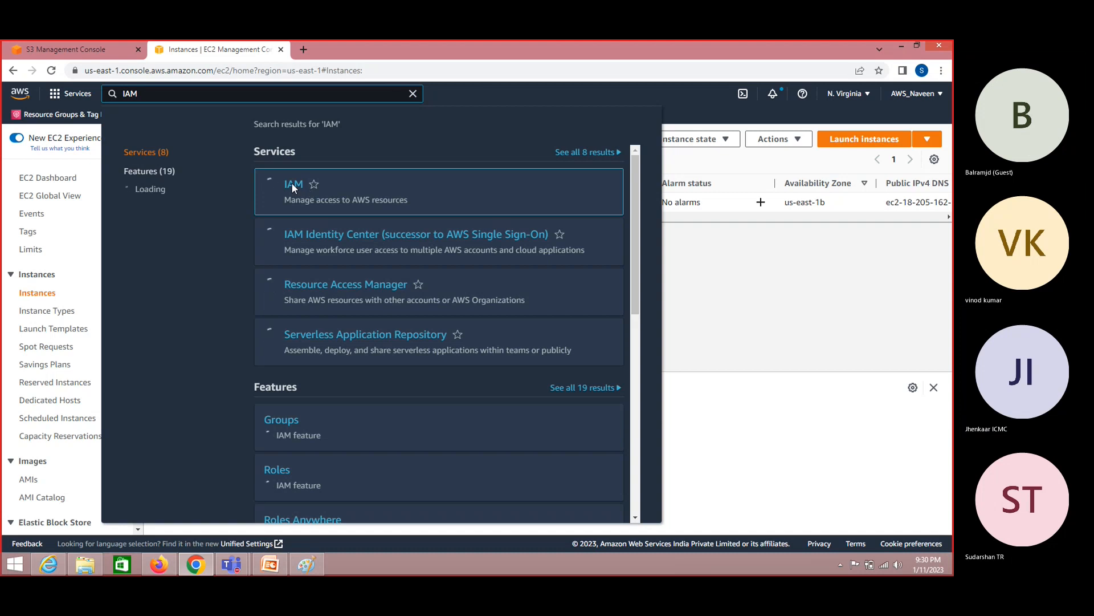
pyautogui.click(292, 188)
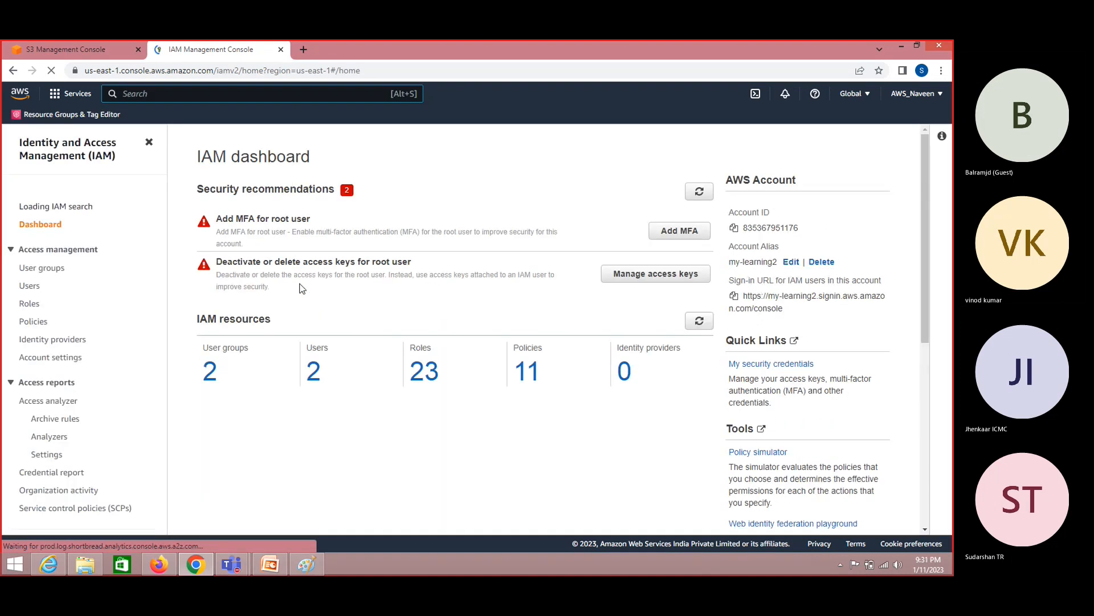
# From the IAM Users list, start a new user and name it user3
pyautogui.click(29, 291)
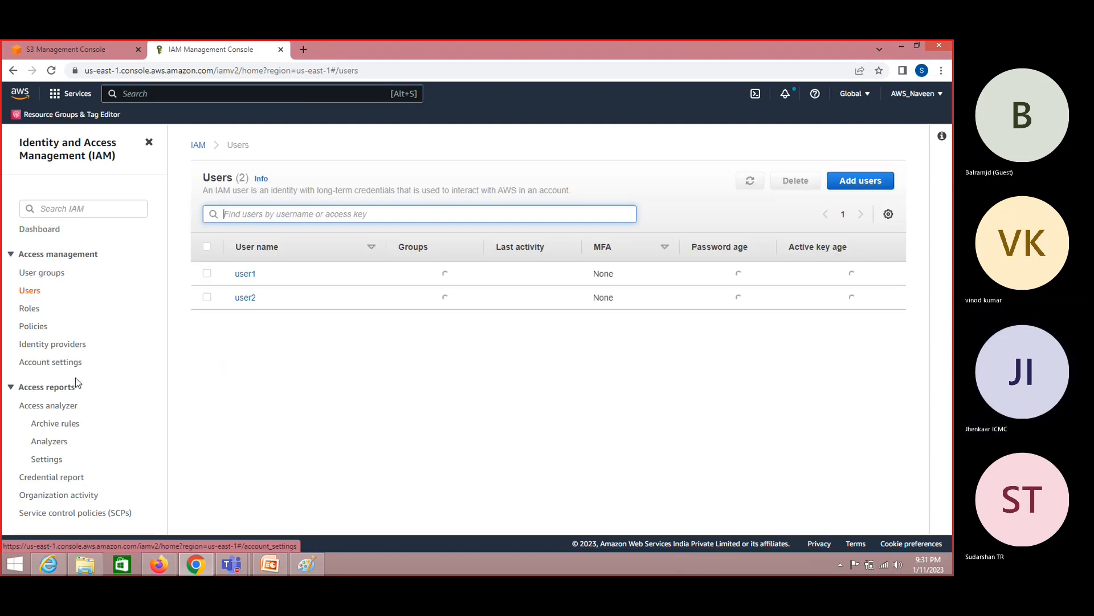
pyautogui.click(872, 183)
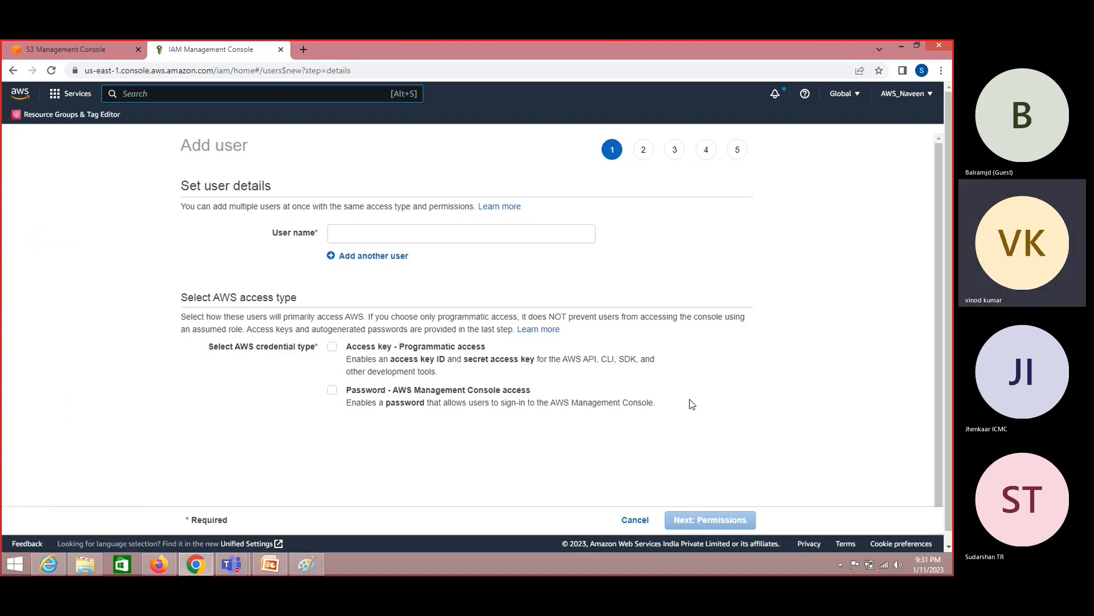
pyautogui.moveTo(939, 253); pyautogui.dragTo(939, 328)
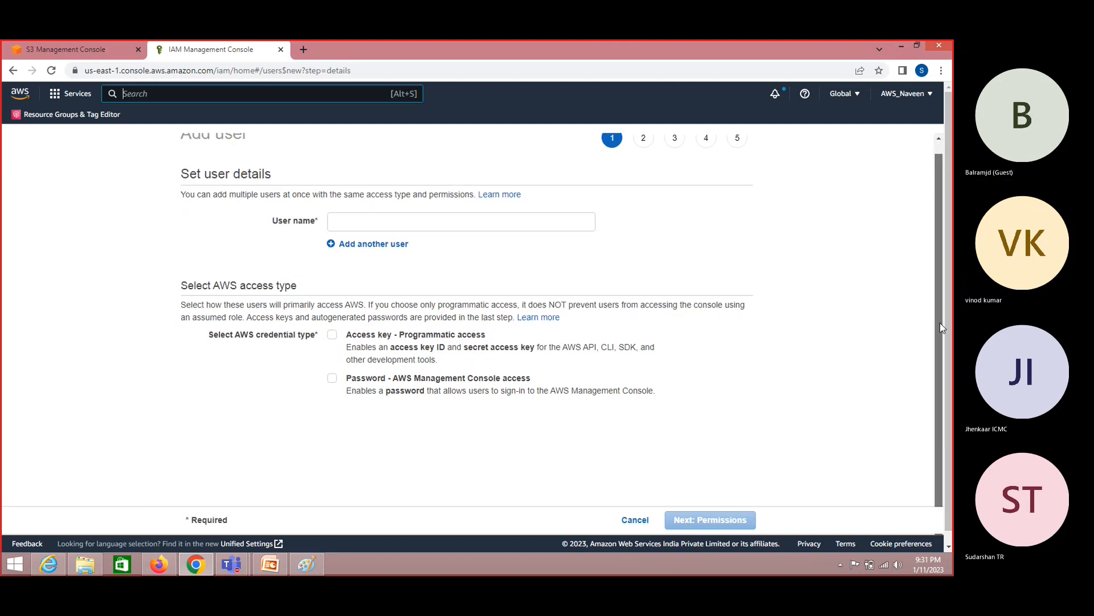
pyautogui.click(463, 221)
pyautogui.write('user3')
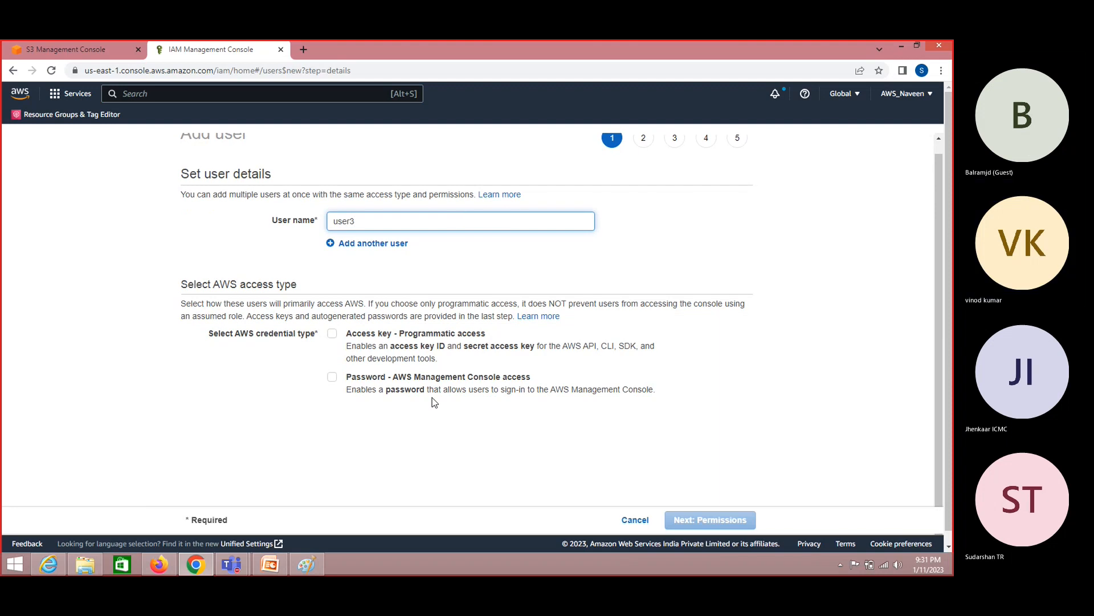
# Give user3 console access with a custom password, no forced reset, and continue to permissions
pyautogui.click(334, 377)
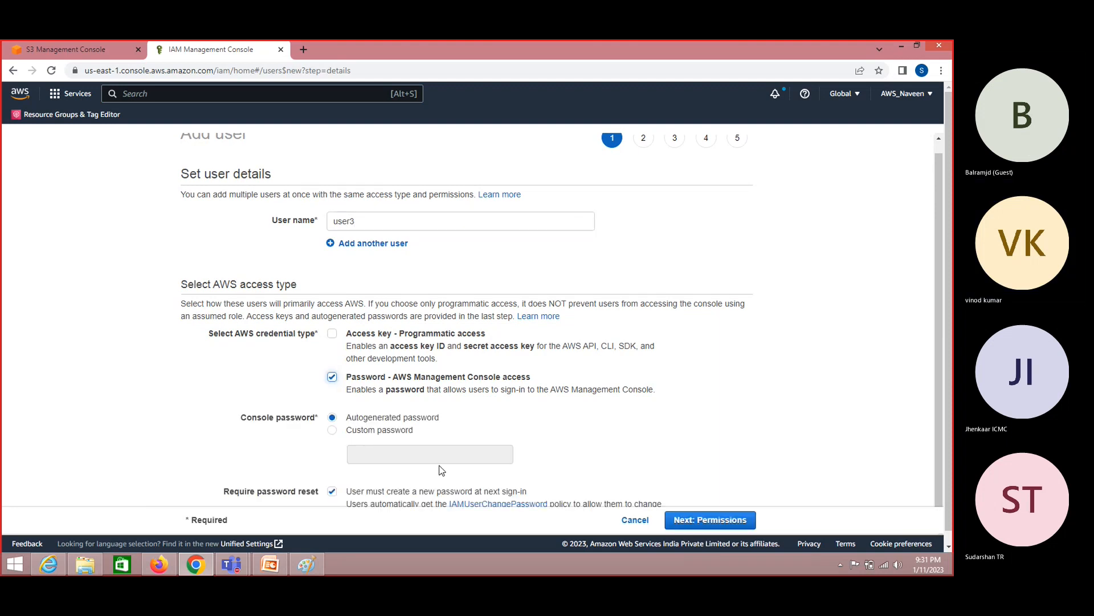
pyautogui.click(332, 430)
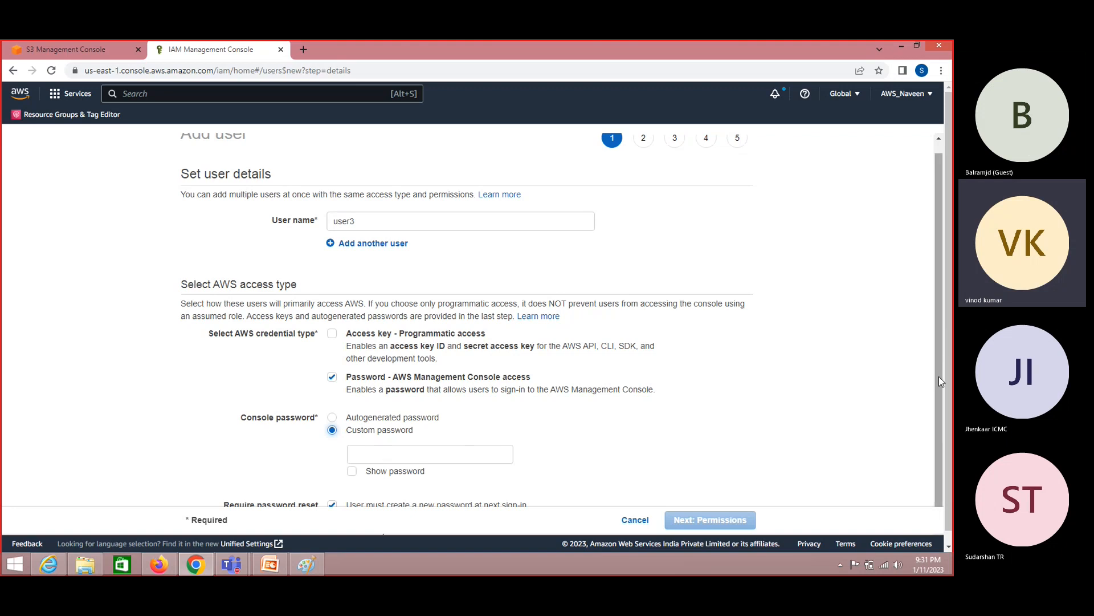
pyautogui.scroll(-1, 678, 476)
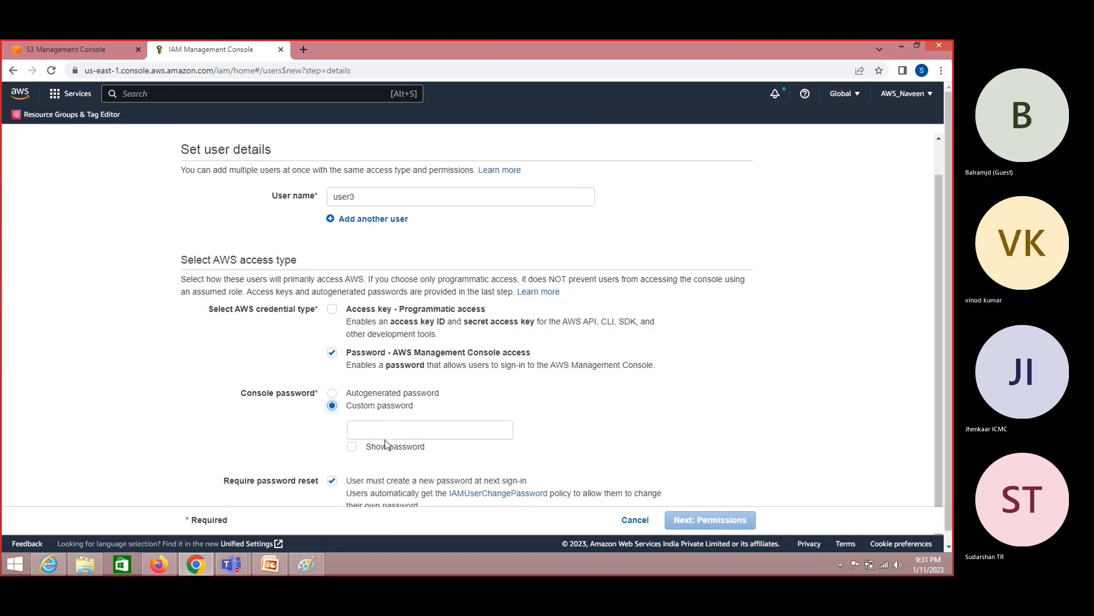
pyautogui.click(370, 432)
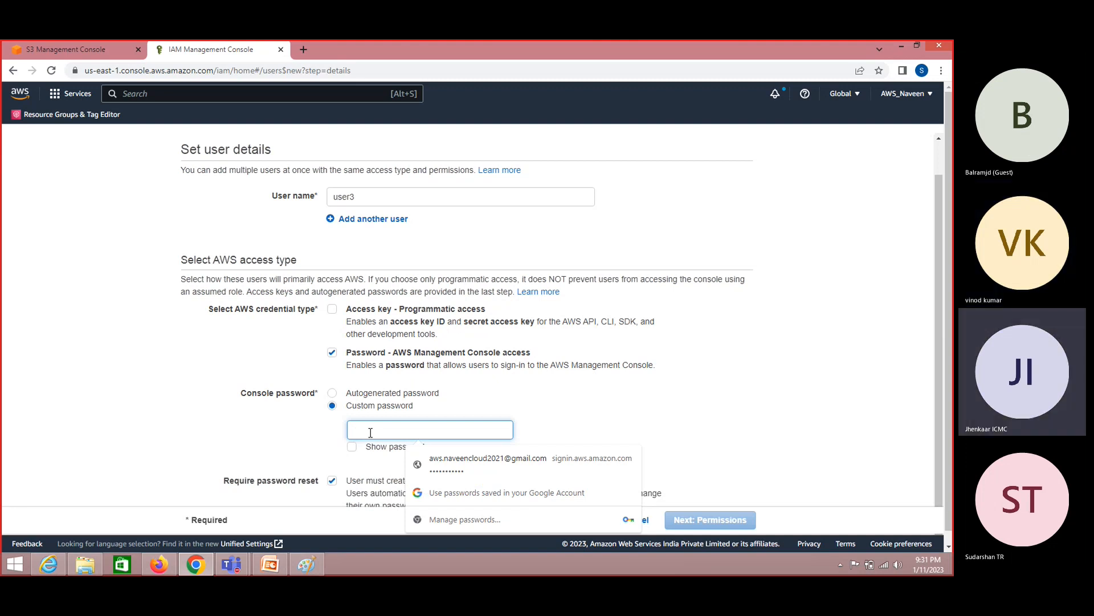
pyautogui.write('•••••••')
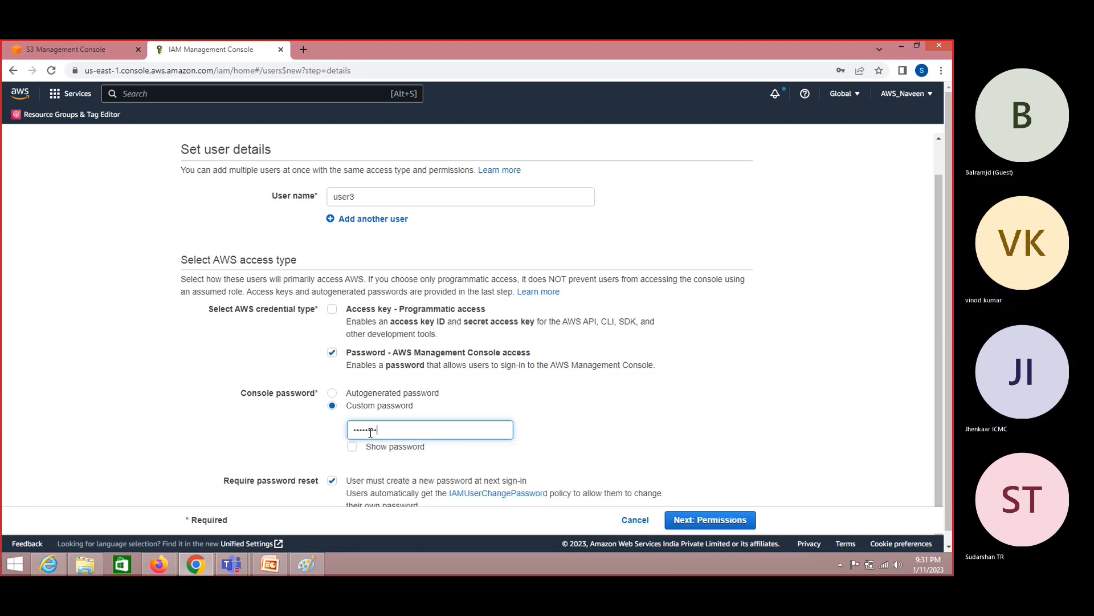
pyautogui.click(352, 446)
pyautogui.click(352, 447)
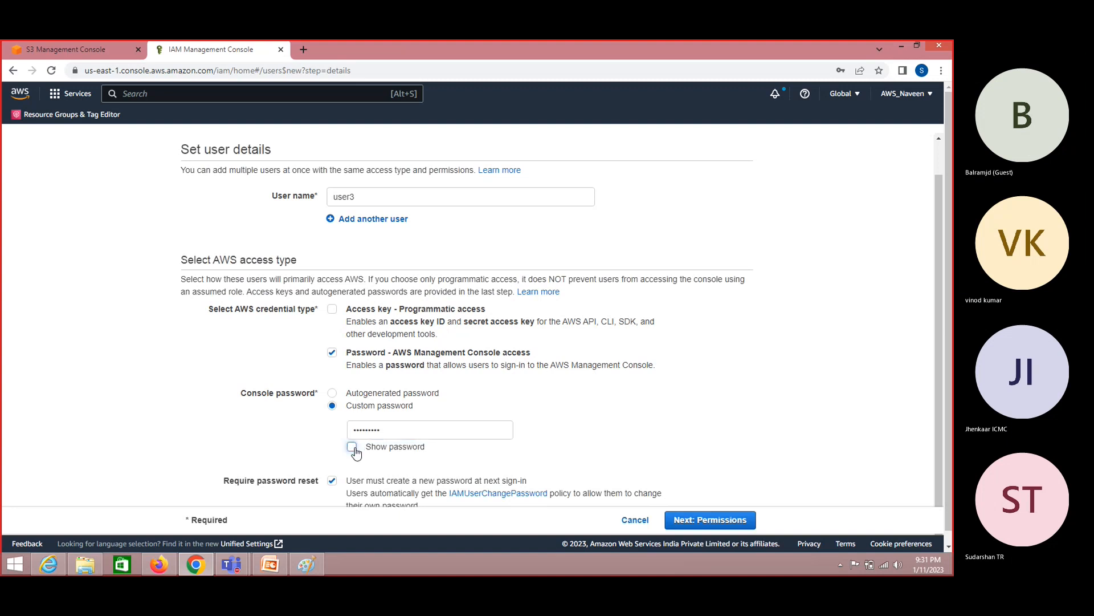
pyautogui.click(352, 447)
pyautogui.click(352, 447)
pyautogui.click(332, 481)
pyautogui.click(698, 520)
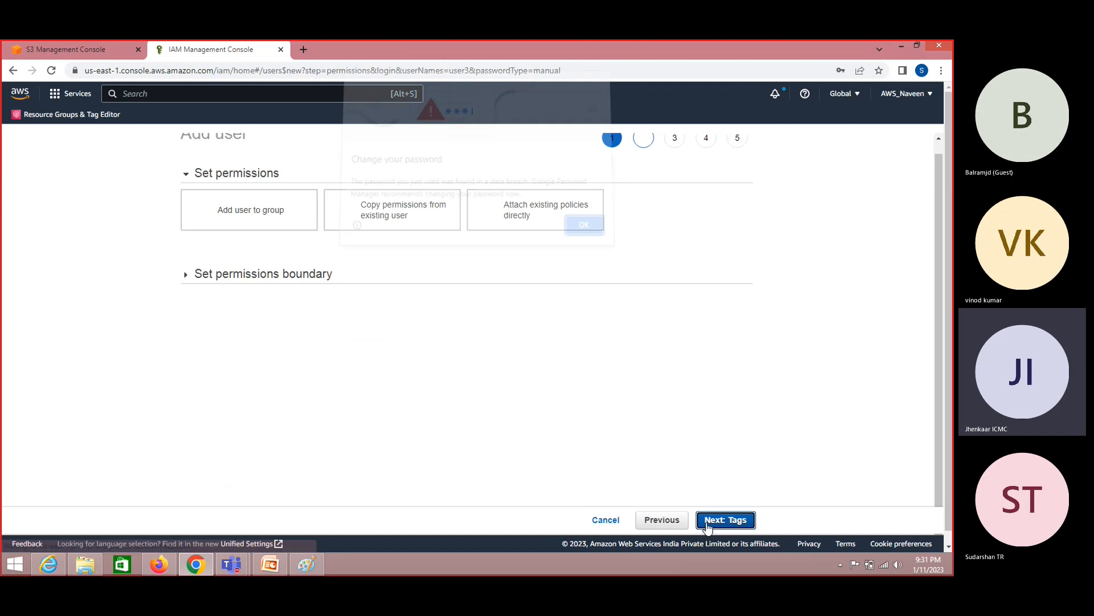
# Dismiss the browser's change-password and save-password prompts, then switch to the IAM PowerPoint deck
pyautogui.click(582, 230)
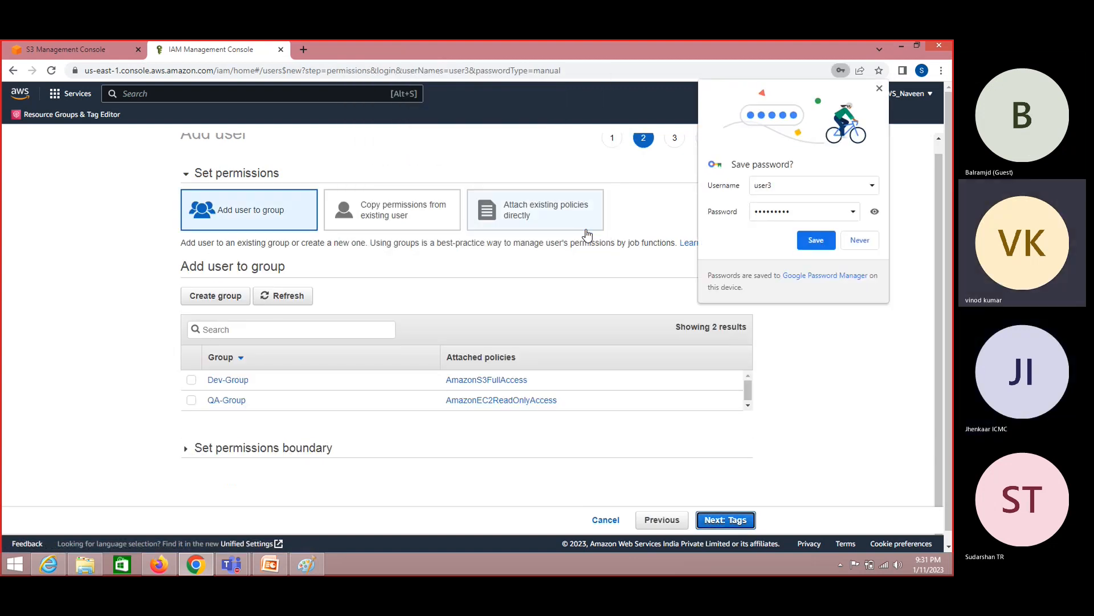
pyautogui.click(866, 241)
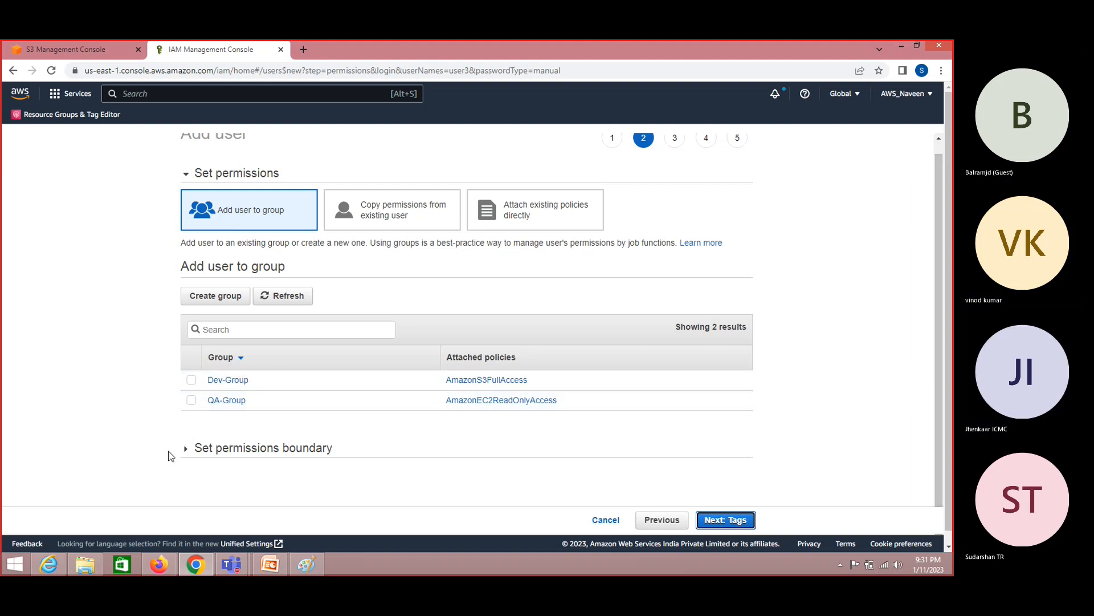
pyautogui.click(268, 563)
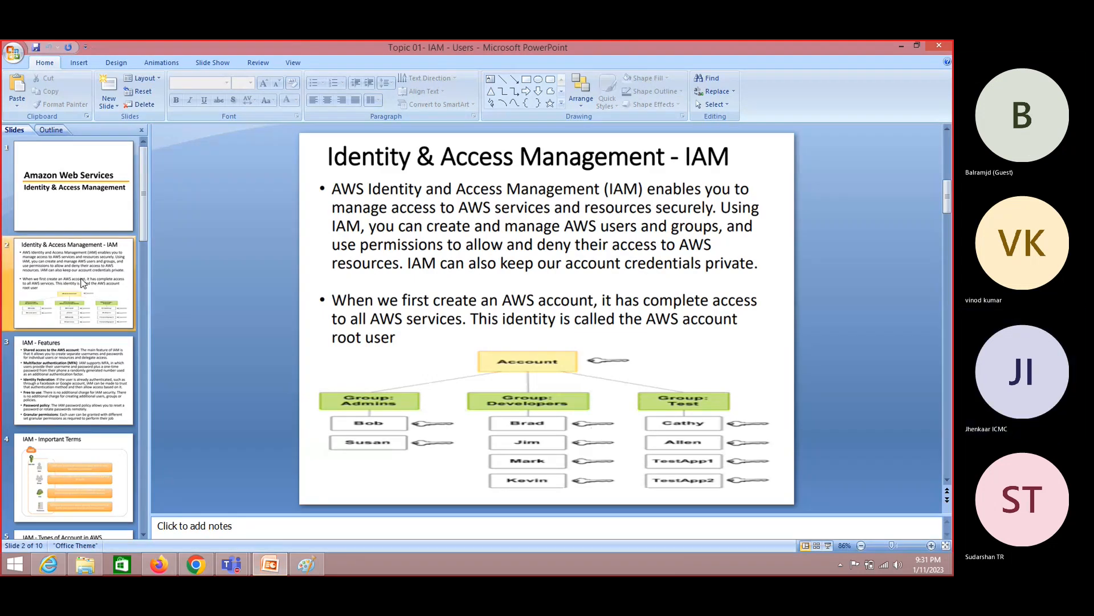
# View the IAM - Important Terms slide, minimize PowerPoint, and cancel the user3 Add user wizard
pyautogui.click(81, 451)
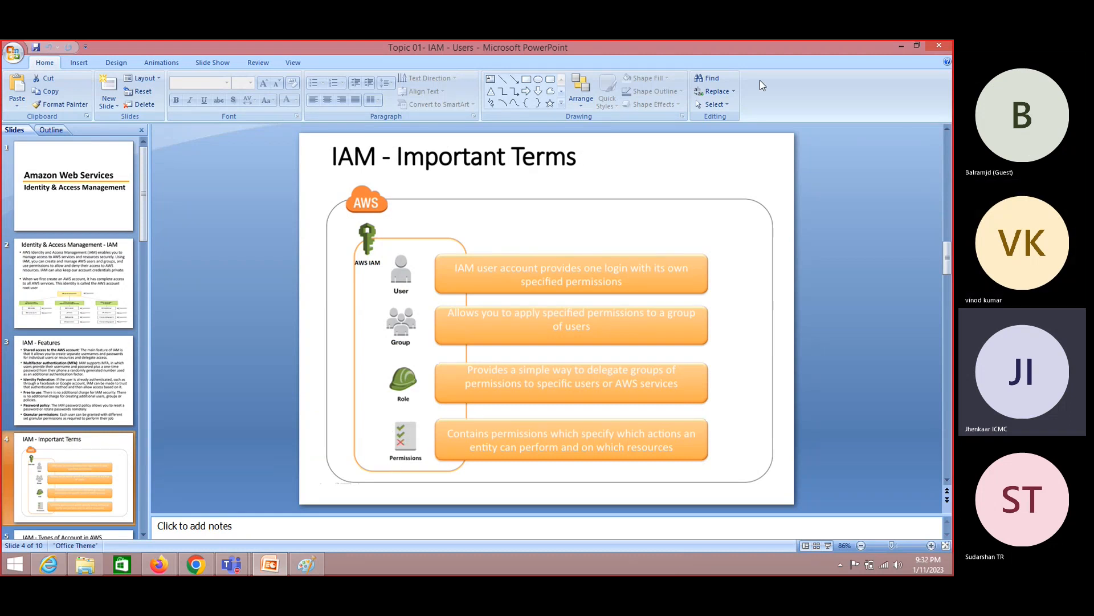
pyautogui.click(902, 46)
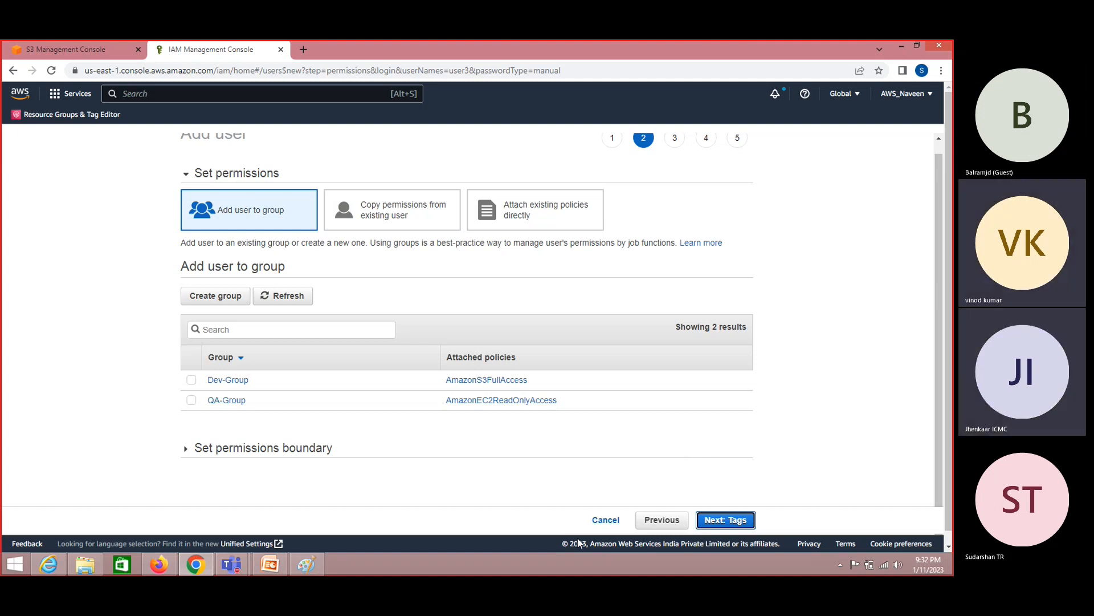
pyautogui.click(602, 520)
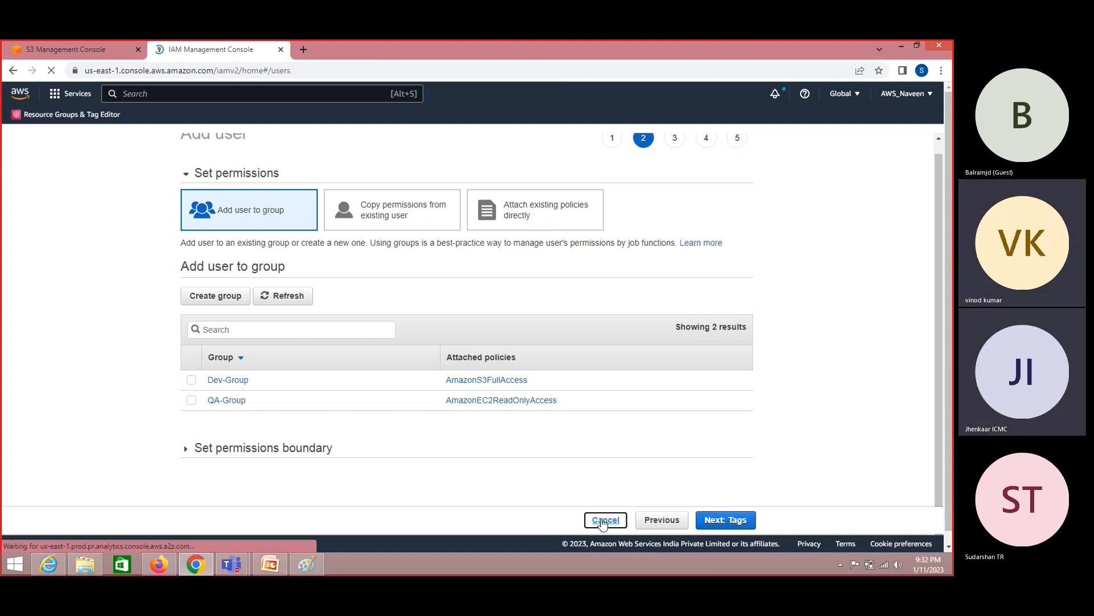
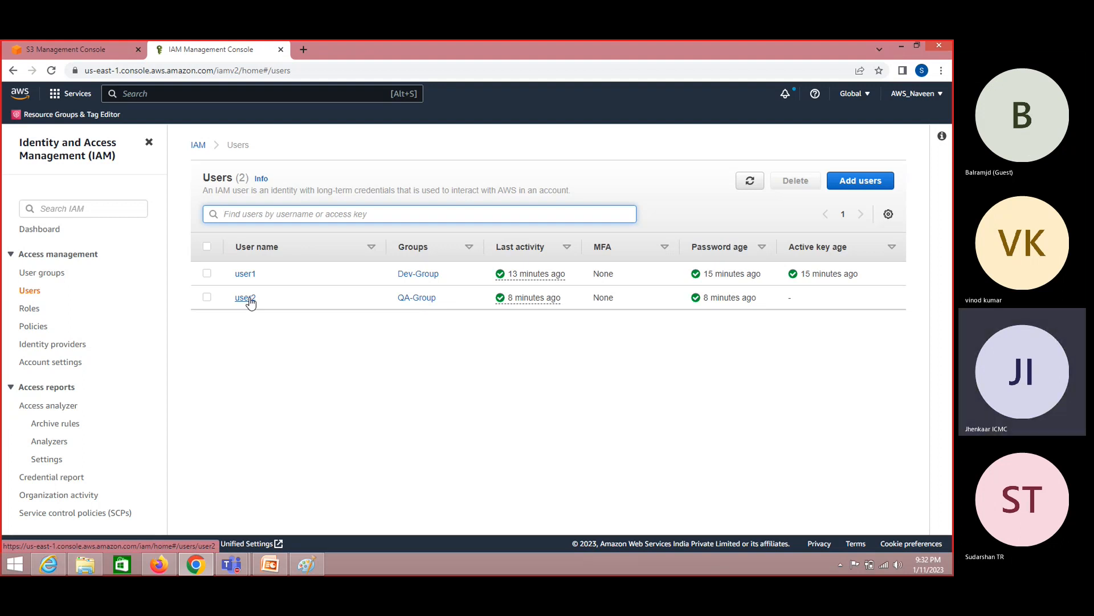
# Open QA-Group's Permissions tab and choose Add permissions > Attach policies
pyautogui.click(412, 304)
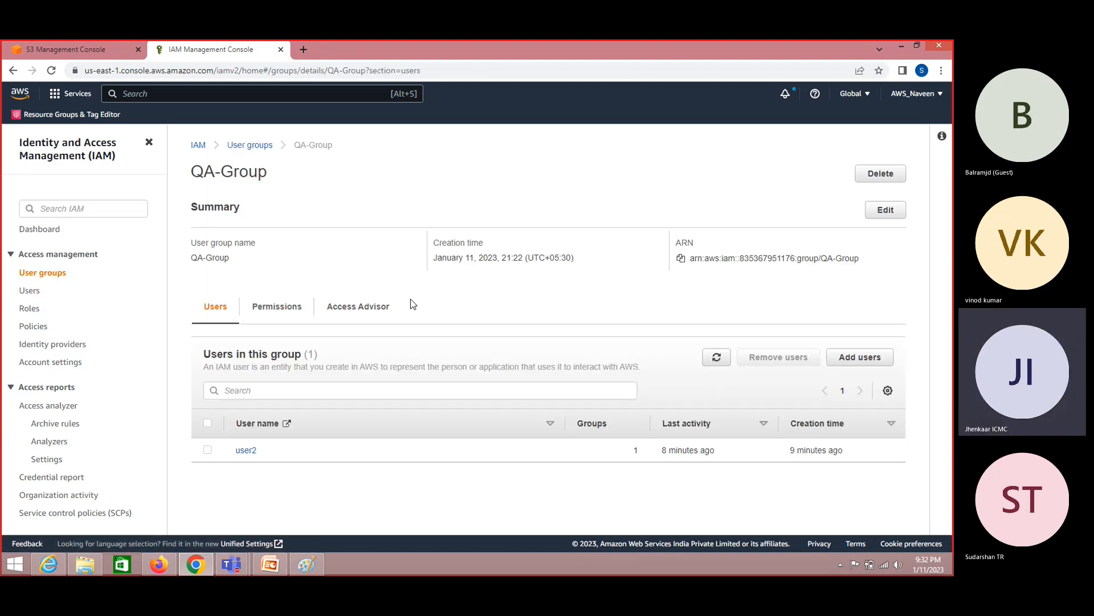
pyautogui.click(283, 313)
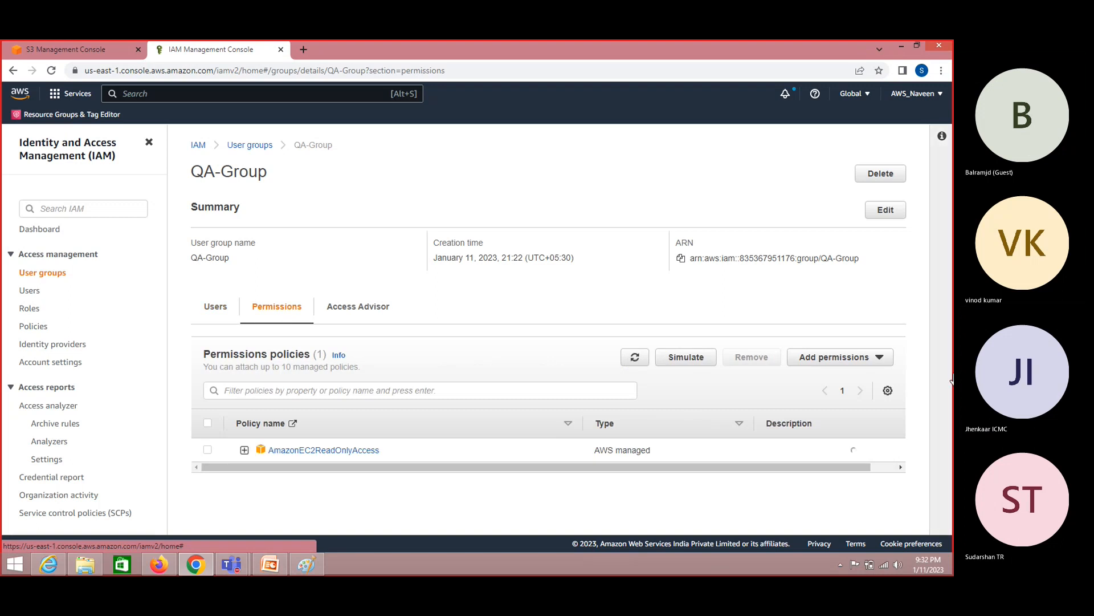
pyautogui.click(852, 358)
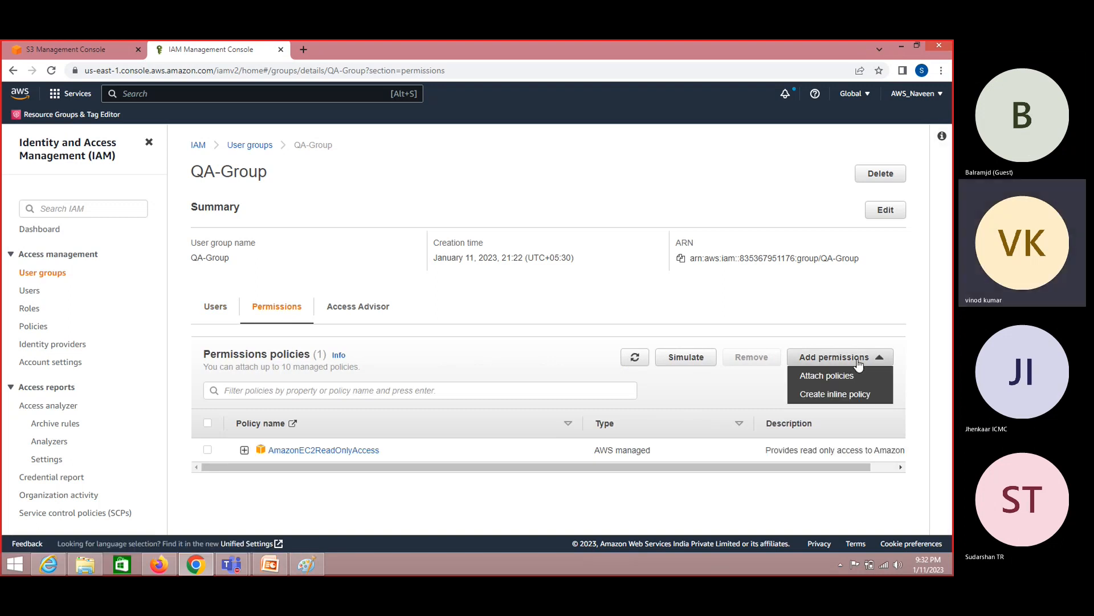
pyautogui.click(838, 378)
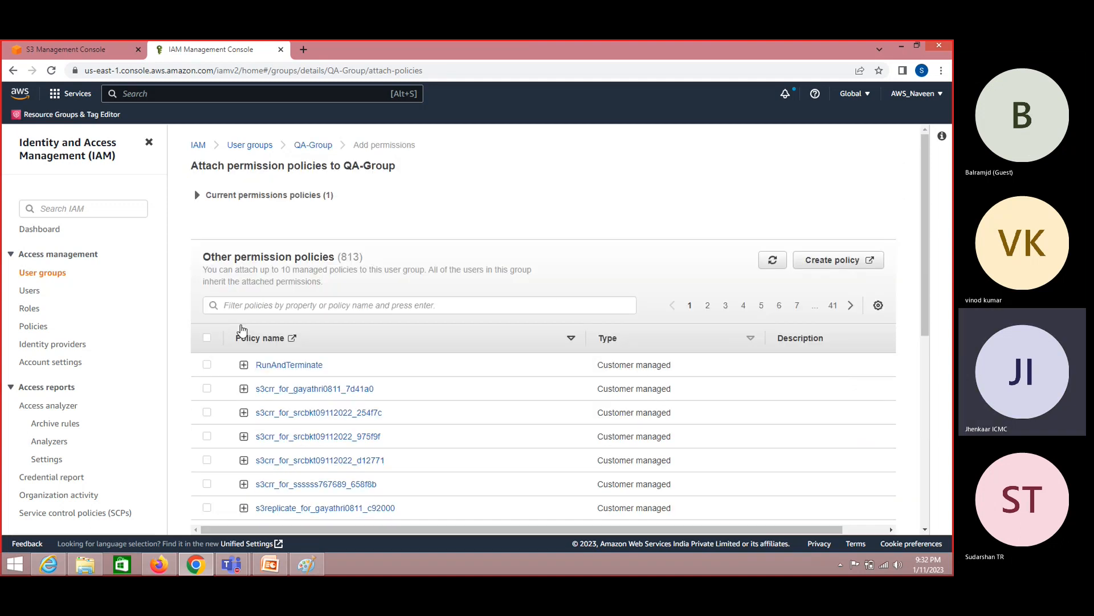
# Return to the User groups list, reopen QA-Group, and again choose to attach policies
pyautogui.click(319, 149)
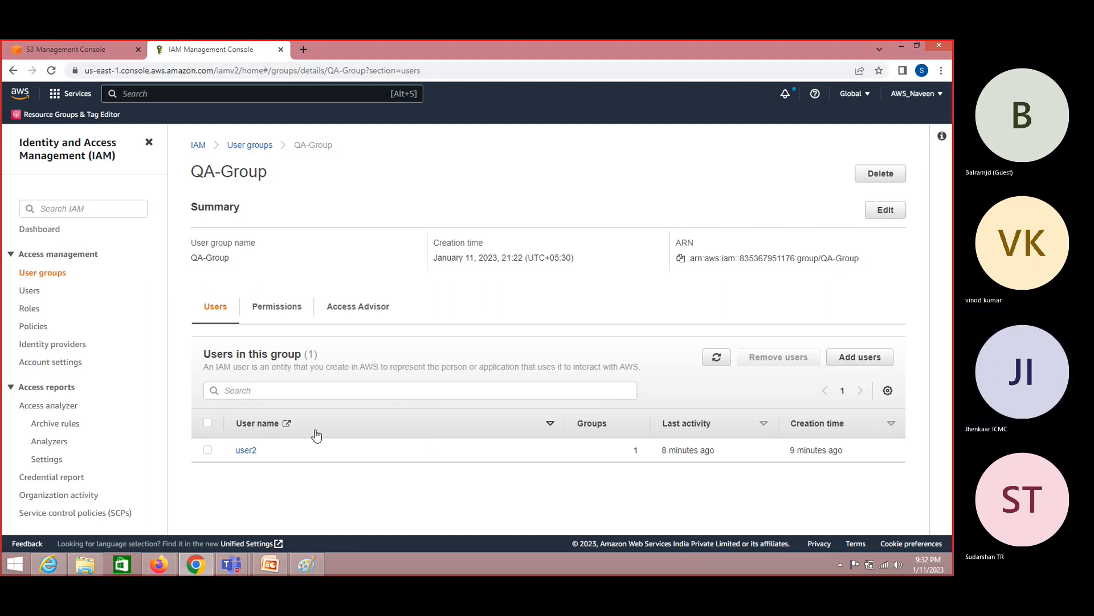
pyautogui.click(49, 280)
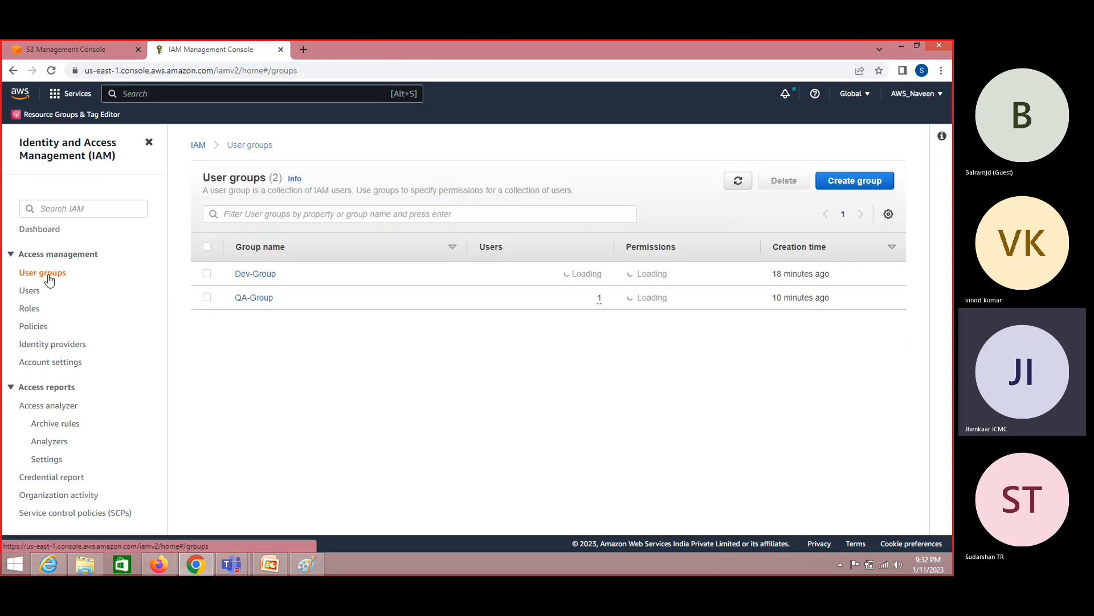
pyautogui.click(254, 297)
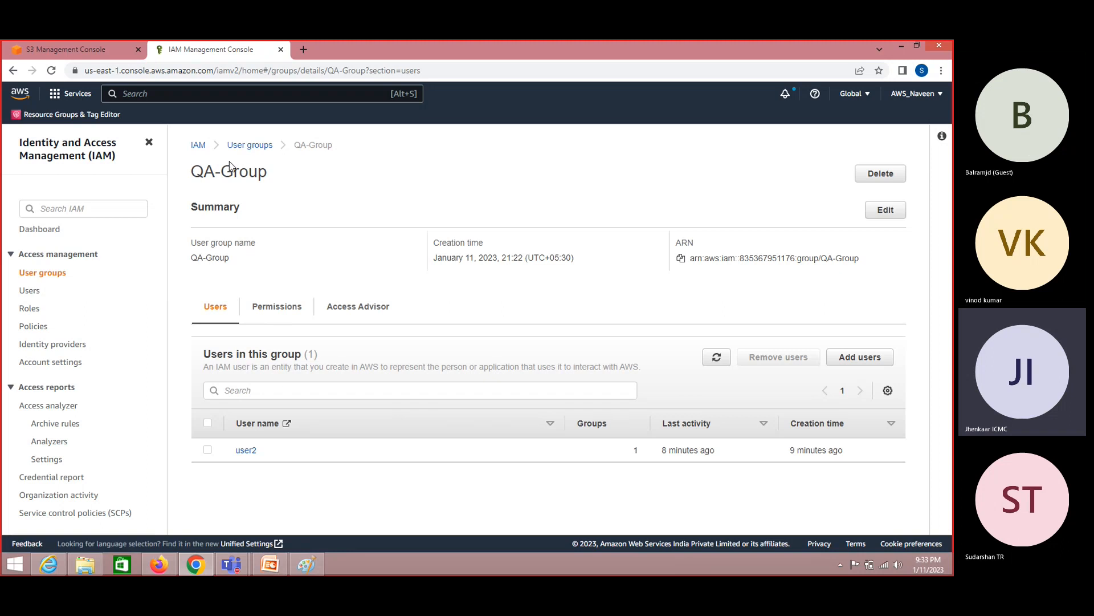
pyautogui.click(281, 311)
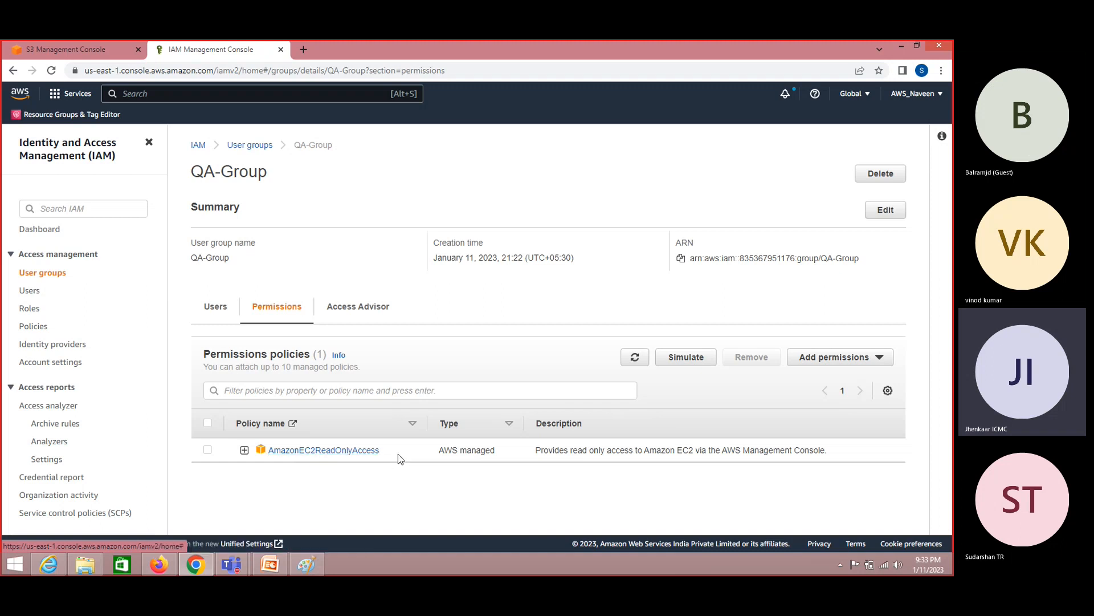
pyautogui.click(839, 360)
pyautogui.click(840, 372)
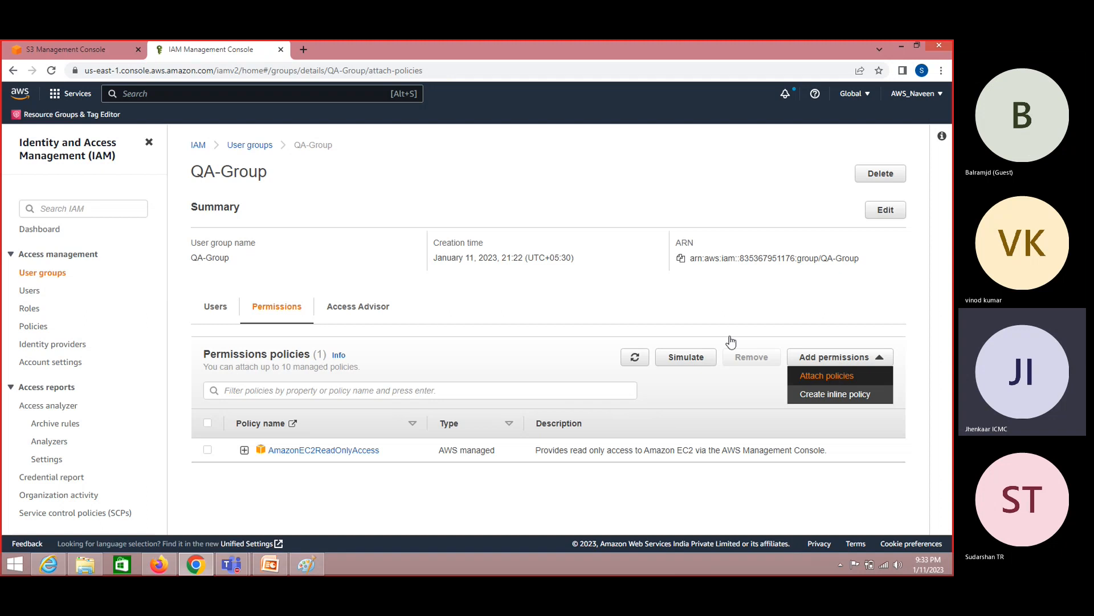
# Filter policies by 'EC', tick AmazonEC2FullAccess, and attach it to QA-Group
pyautogui.click(294, 310)
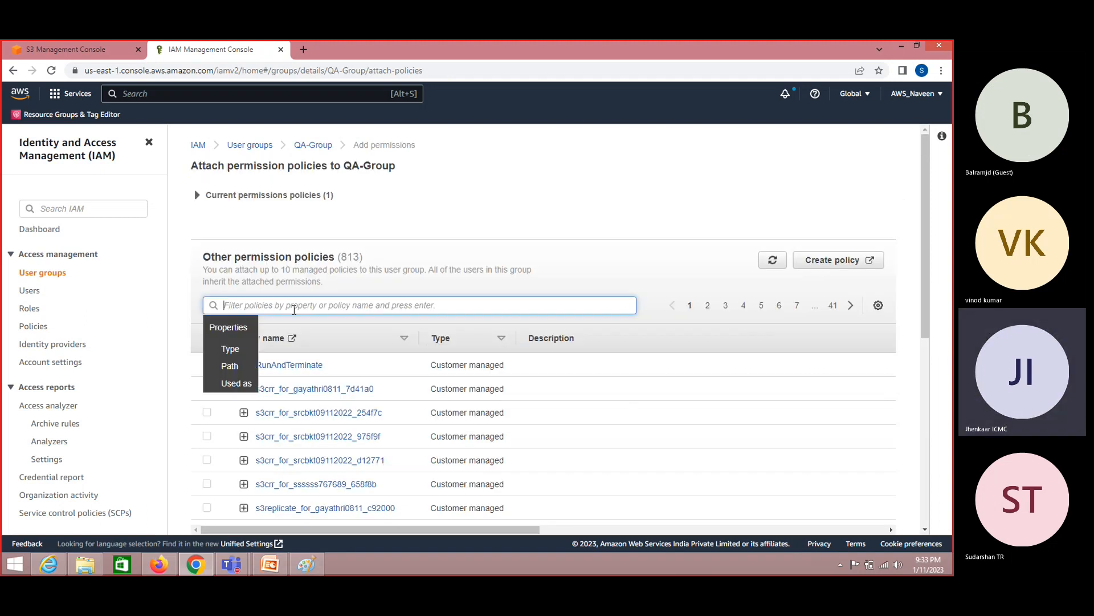
pyautogui.write('EC2')
pyautogui.press('Return')
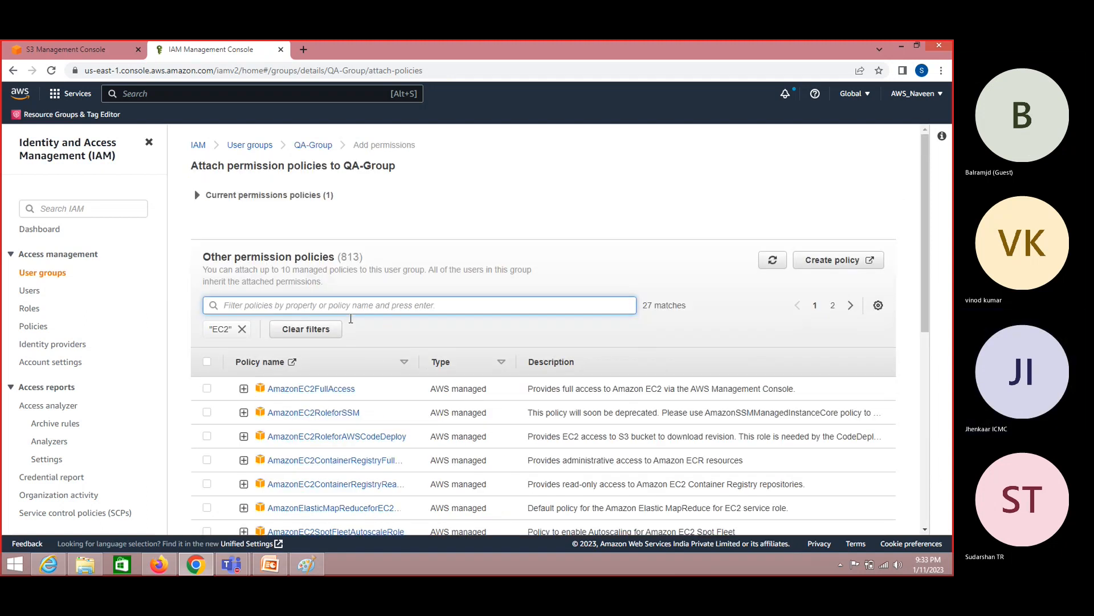
pyautogui.click(207, 390)
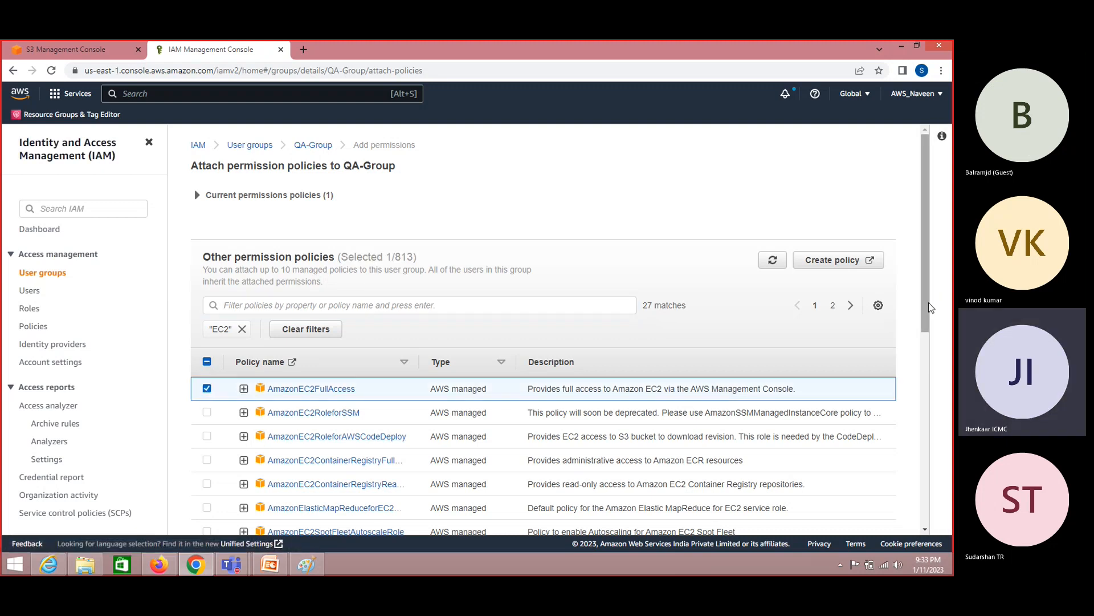
pyautogui.moveTo(926, 319); pyautogui.dragTo(930, 529)
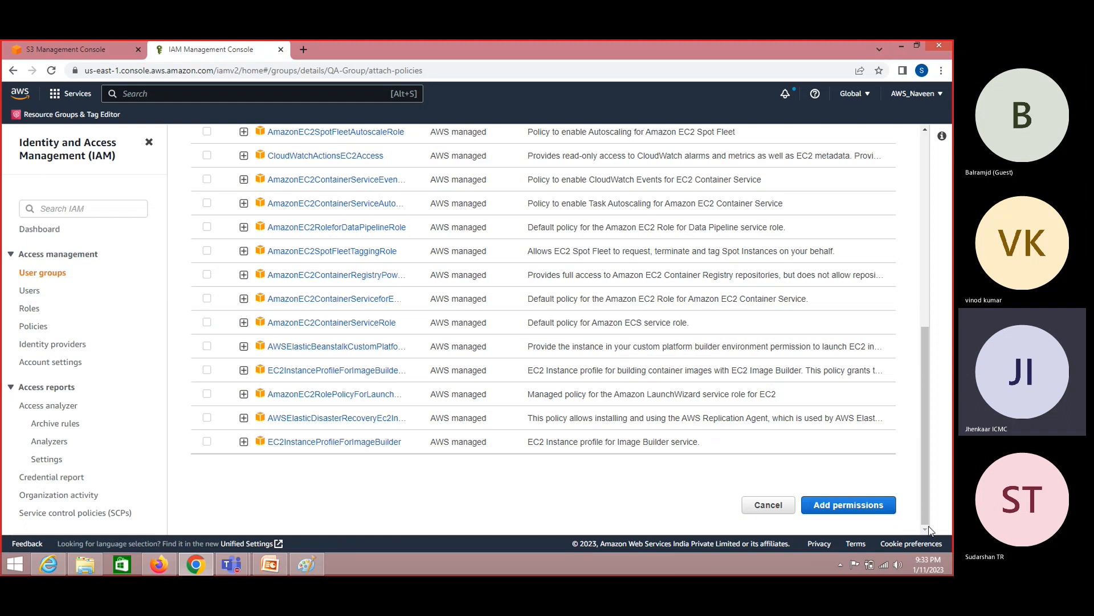
pyautogui.click(878, 505)
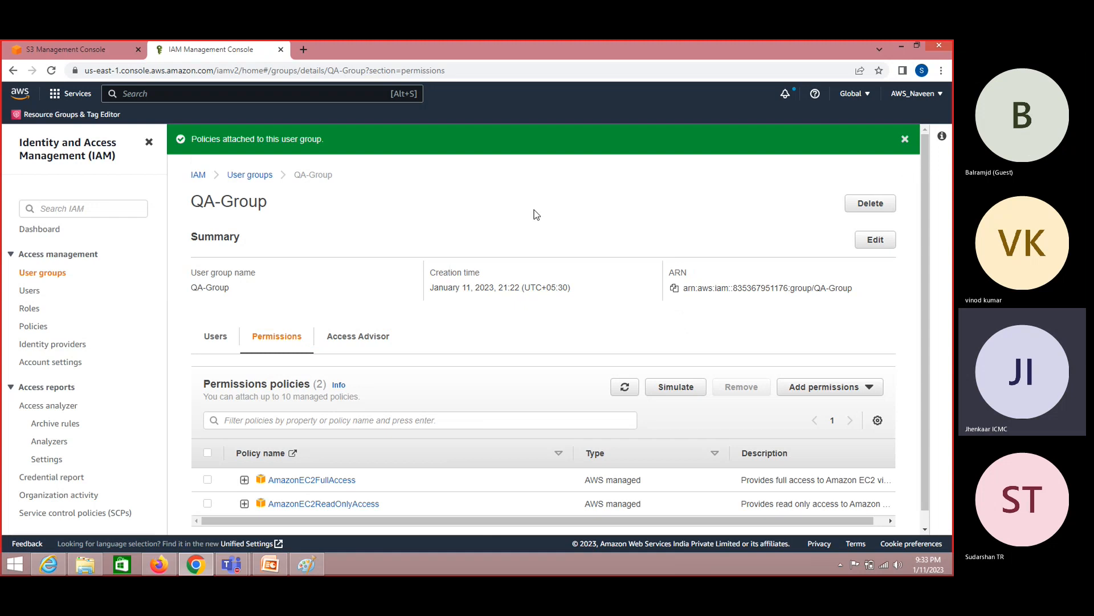
pyautogui.hotkey('alt', 'Tab')
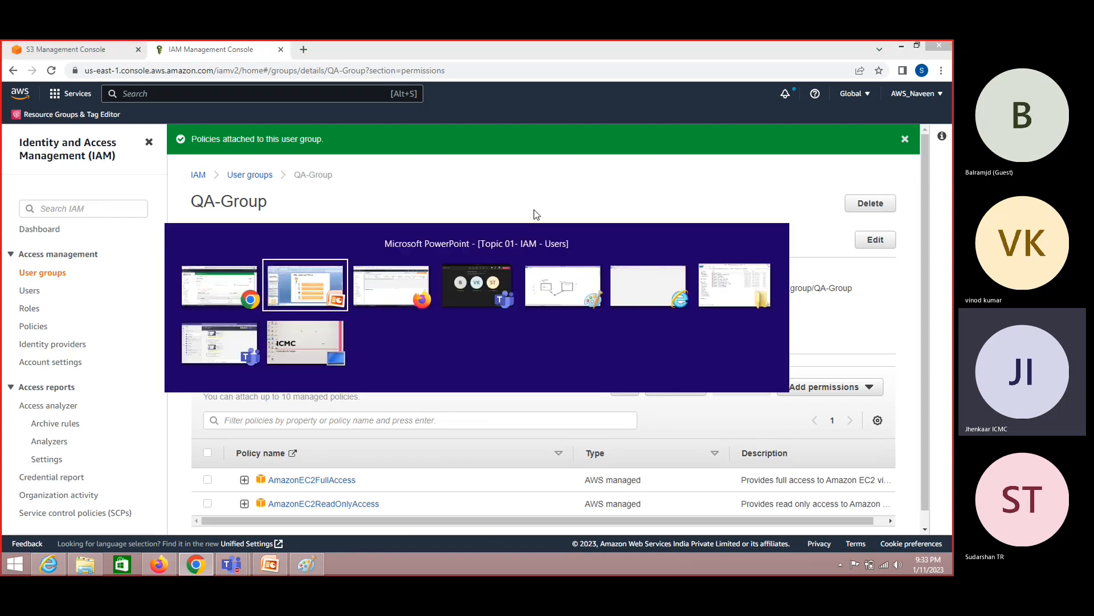
pyautogui.hotkey('alt', 'Tab')
pyautogui.hotkey('alt', 'Tab')
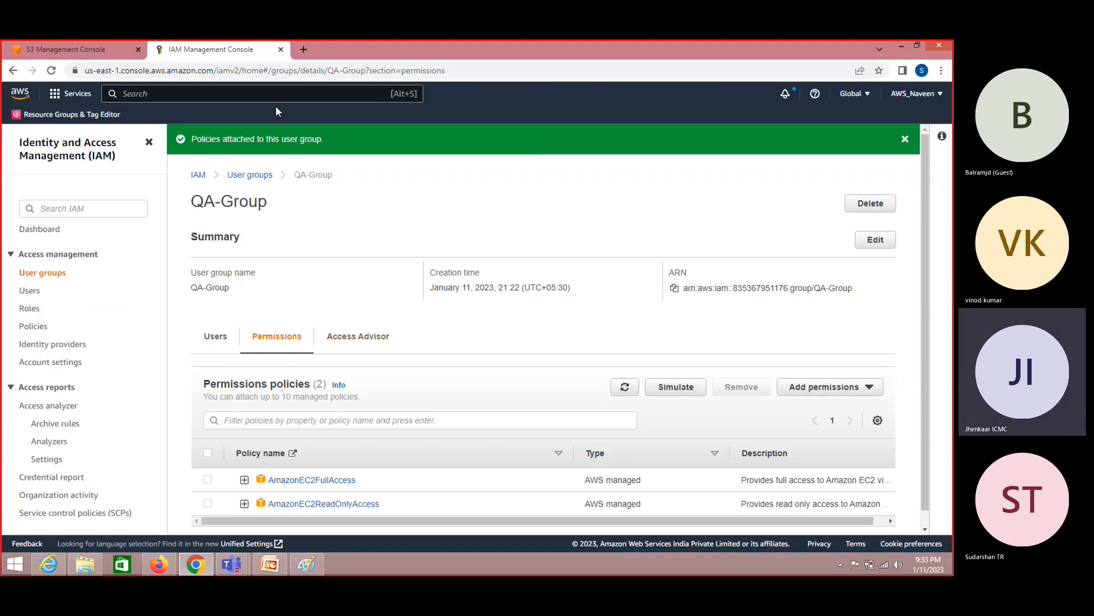
# Highlight the QA-Group page title, then switch to the EC2 Instances window
pyautogui.moveTo(204, 201); pyautogui.dragTo(277, 209)
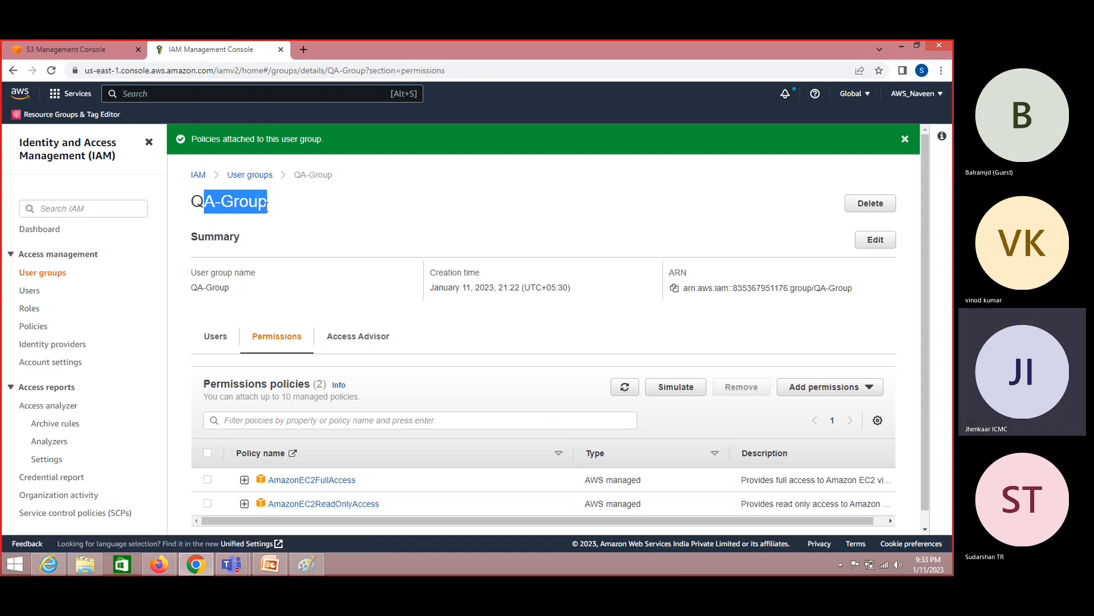
pyautogui.moveTo(268, 206); pyautogui.dragTo(199, 210)
pyautogui.hotkey('alt', 'Tab')
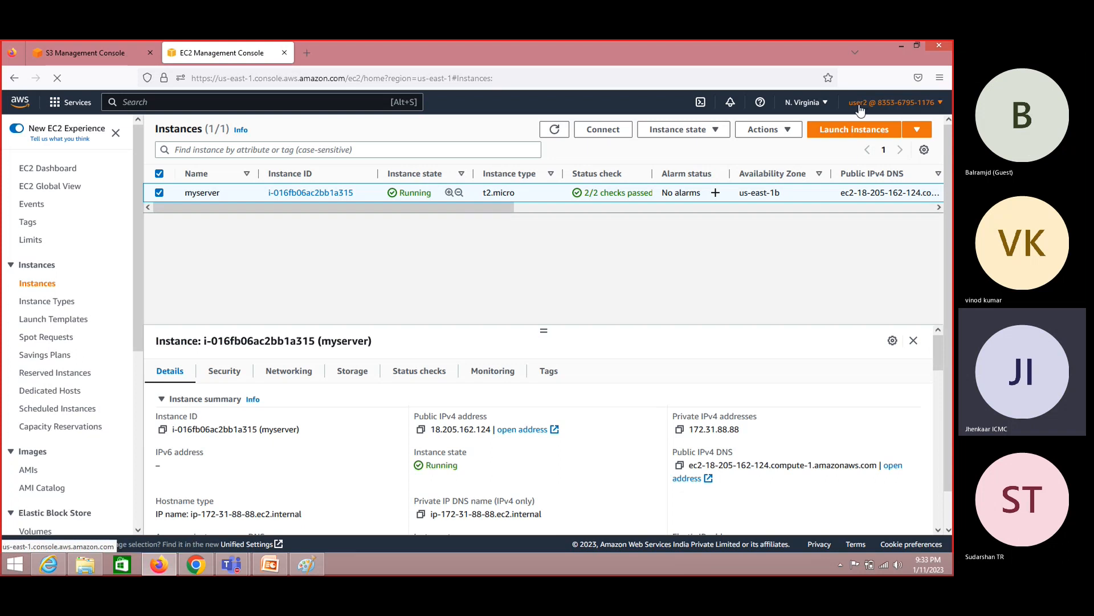
# Terminate the myserver instance and dismiss the success message
pyautogui.click(696, 133)
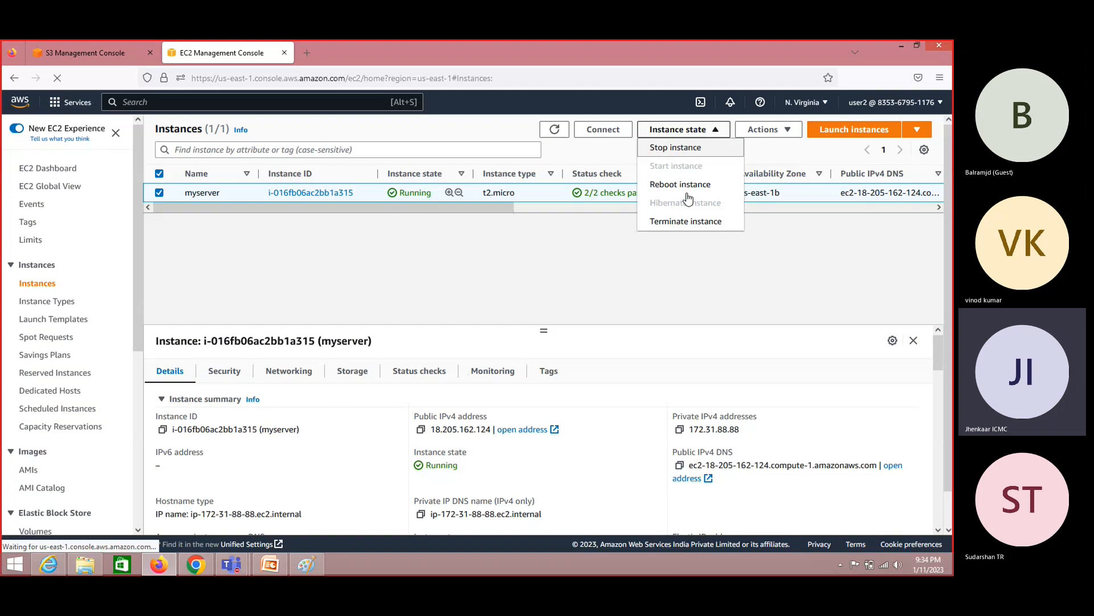
pyautogui.click(680, 222)
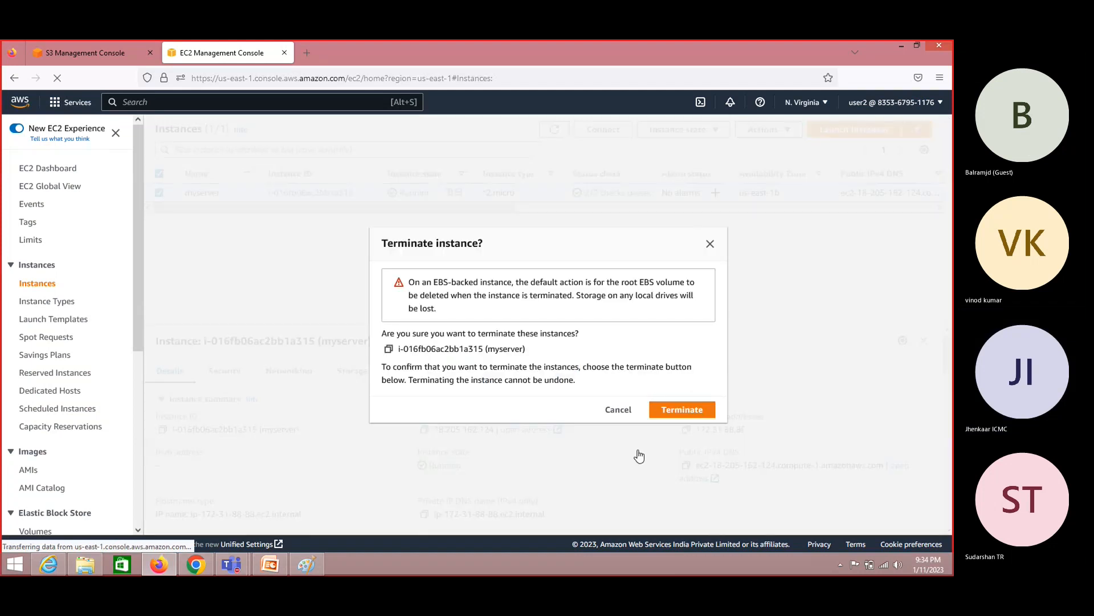
pyautogui.click(678, 410)
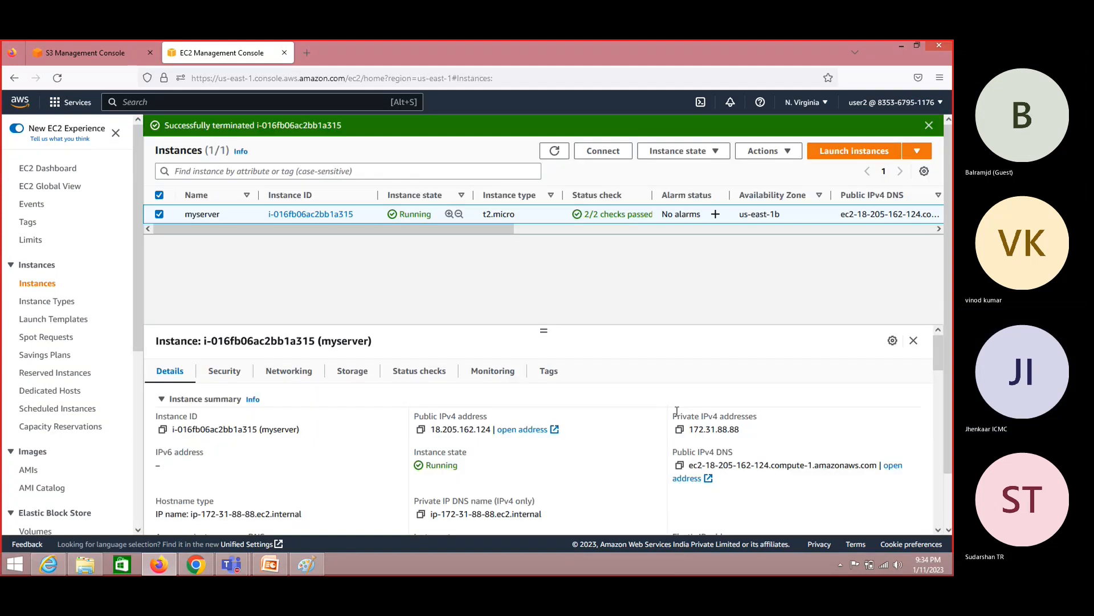
pyautogui.click(929, 125)
# Refresh the instance list until myserver shows shutting-down, then go to the S3 console tab
pyautogui.hotkey('alt', 'Tab')
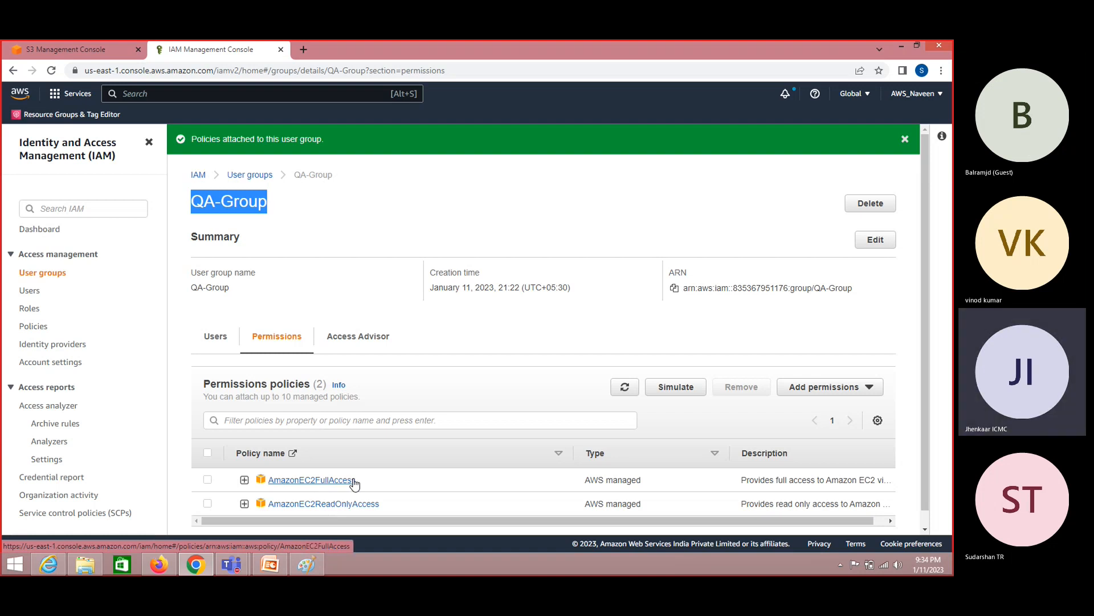
pyautogui.hotkey('alt', 'Tab')
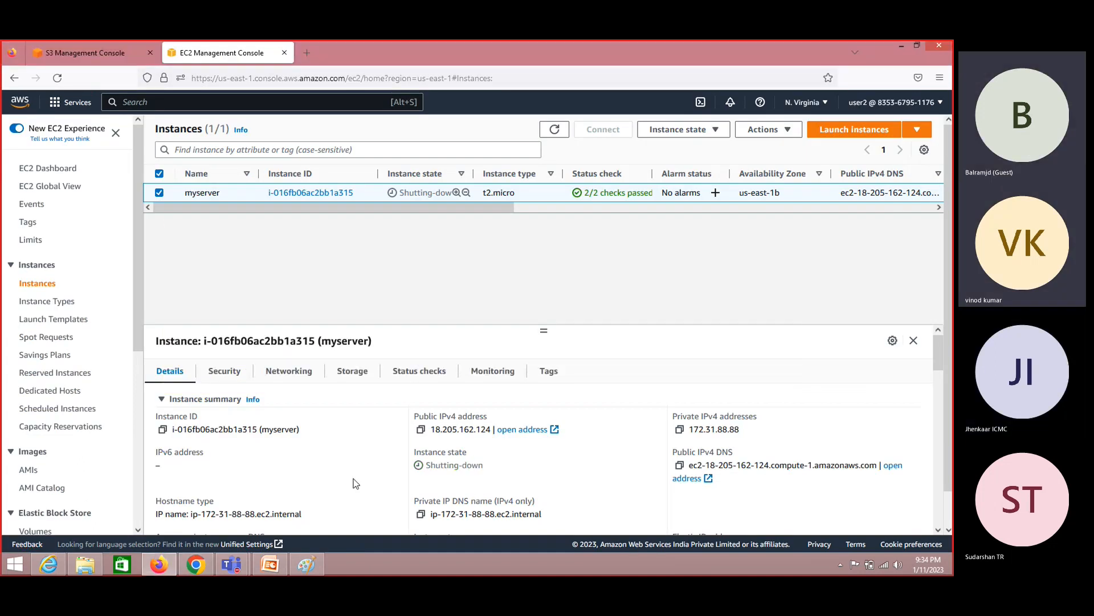
pyautogui.click(556, 129)
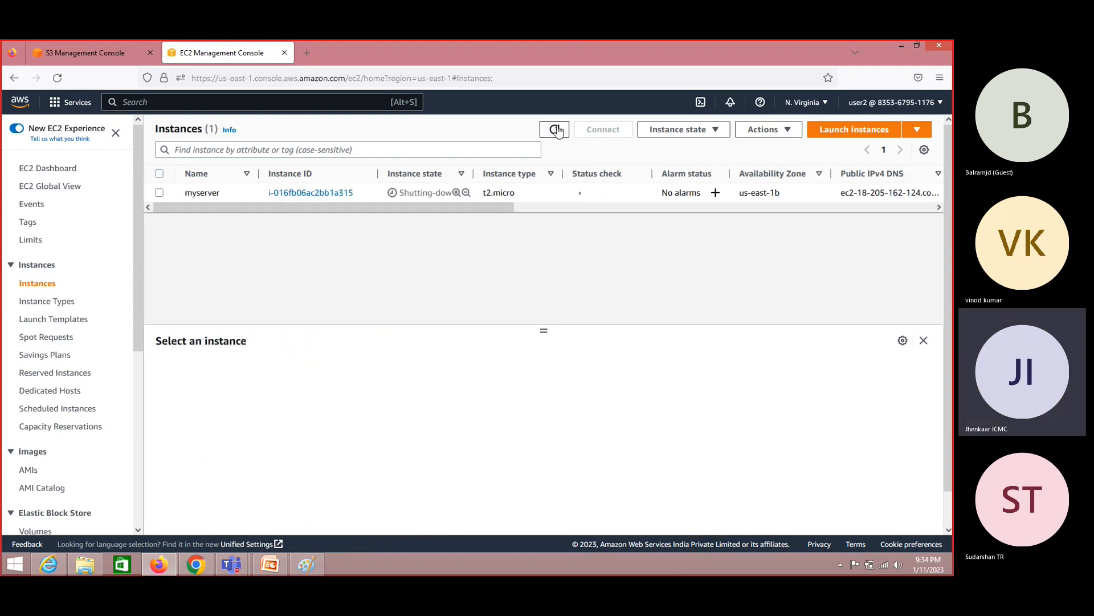
pyautogui.click(556, 130)
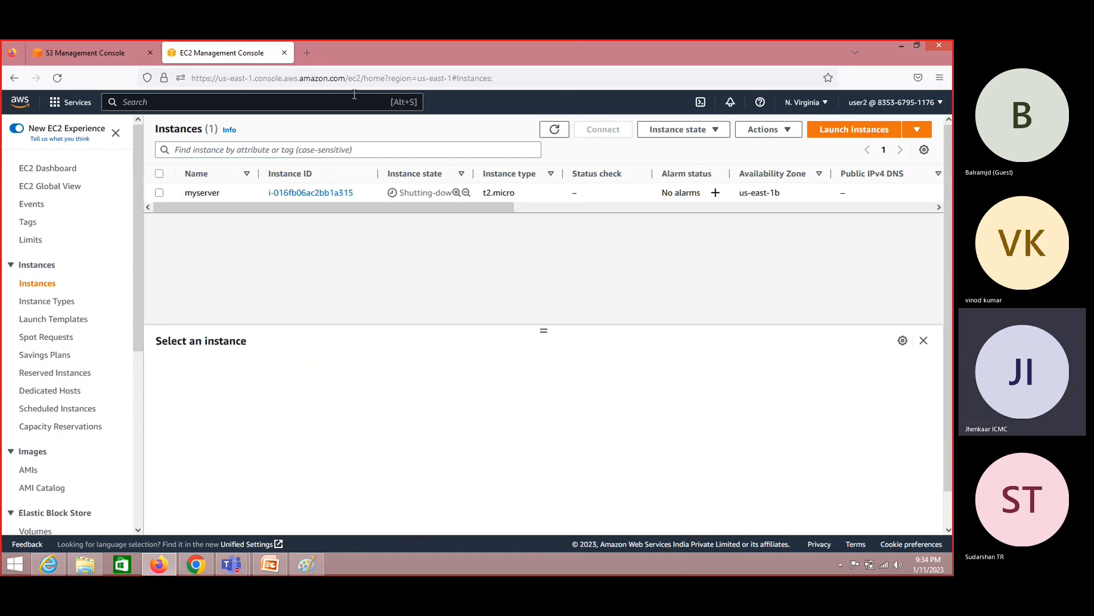
pyautogui.click(99, 50)
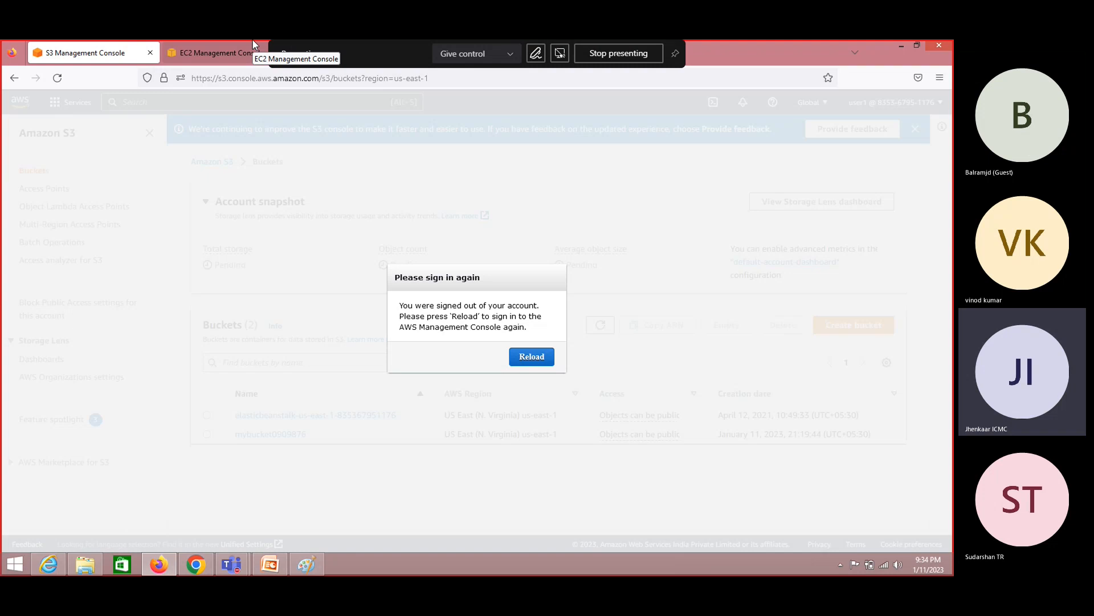
# Reload the signed-out S3 page and bring the PowerPoint deck back to the front
pyautogui.click(532, 357)
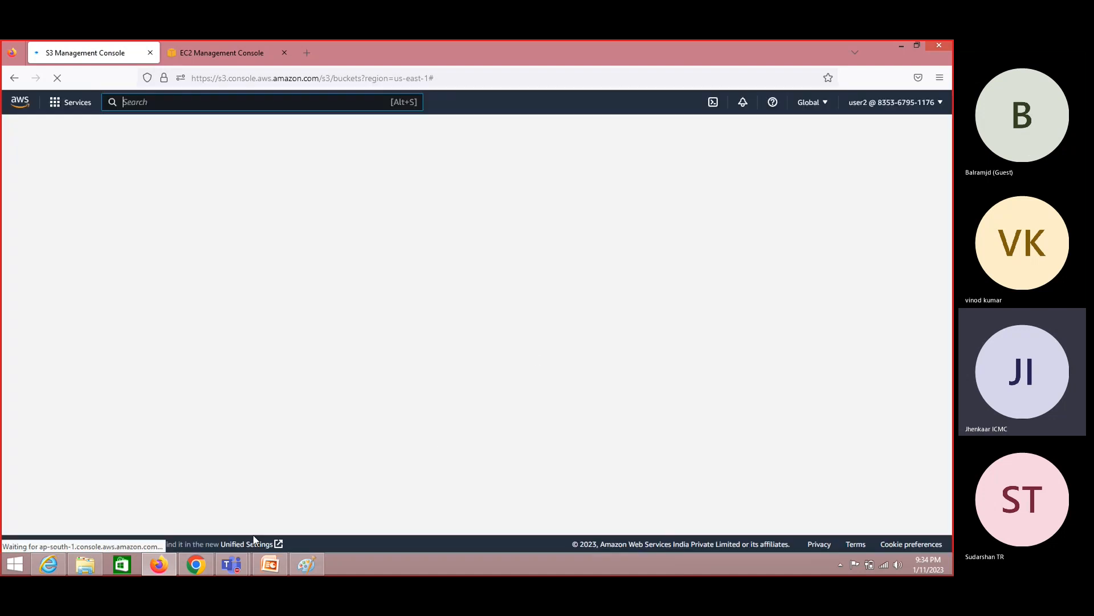
pyautogui.click(270, 565)
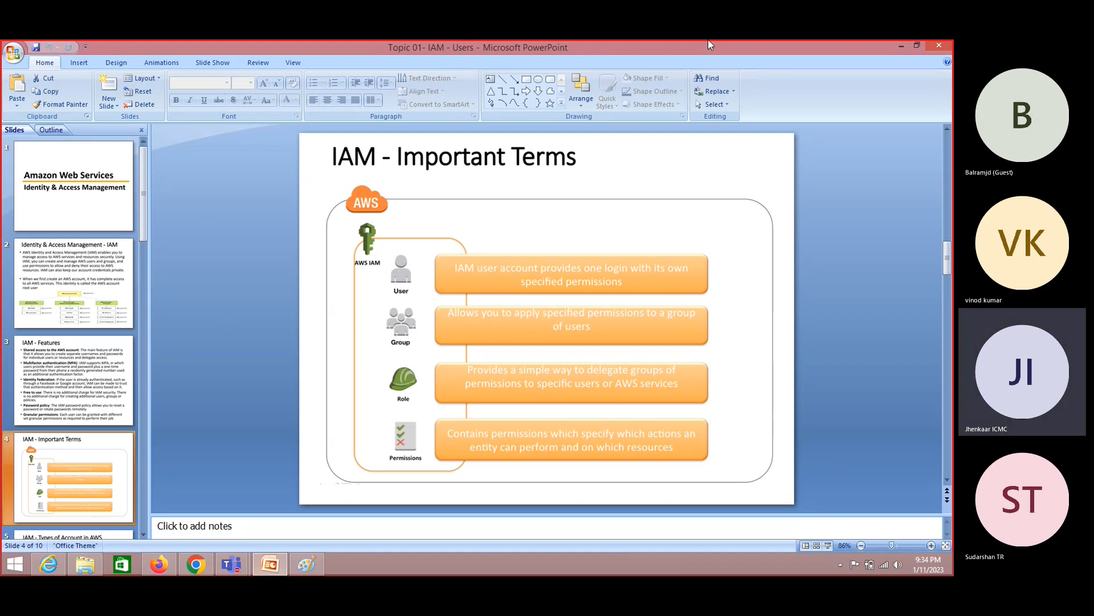
# Open the 'Topic 02 - IAM Groups and attach Policies' presentation and scroll to its Groups & Attach Policies slide
pyautogui.click(85, 564)
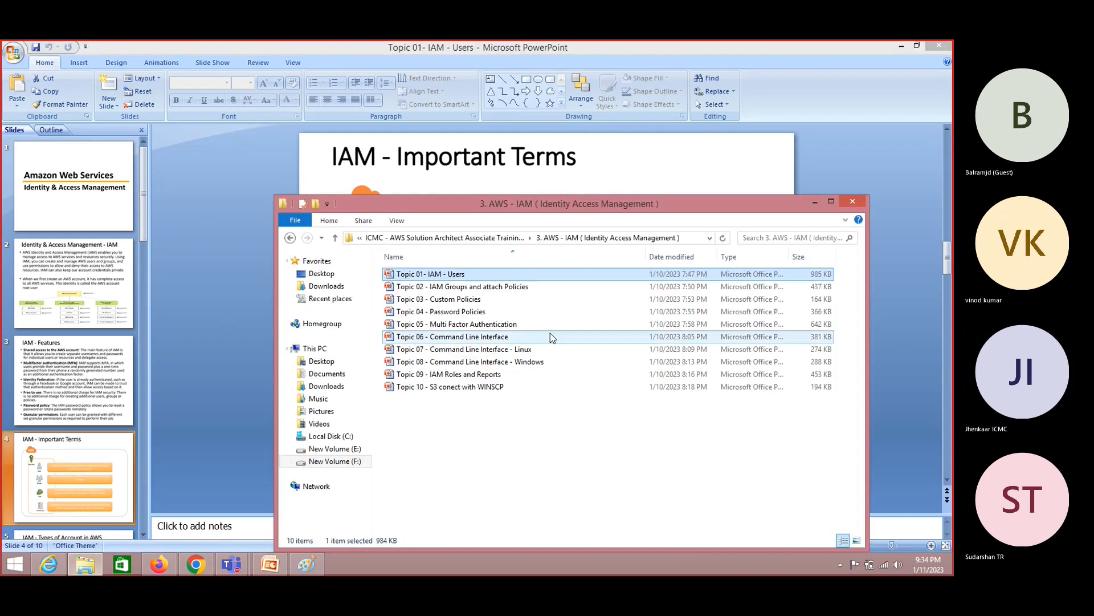
pyautogui.click(463, 287)
pyautogui.doubleClick(463, 285)
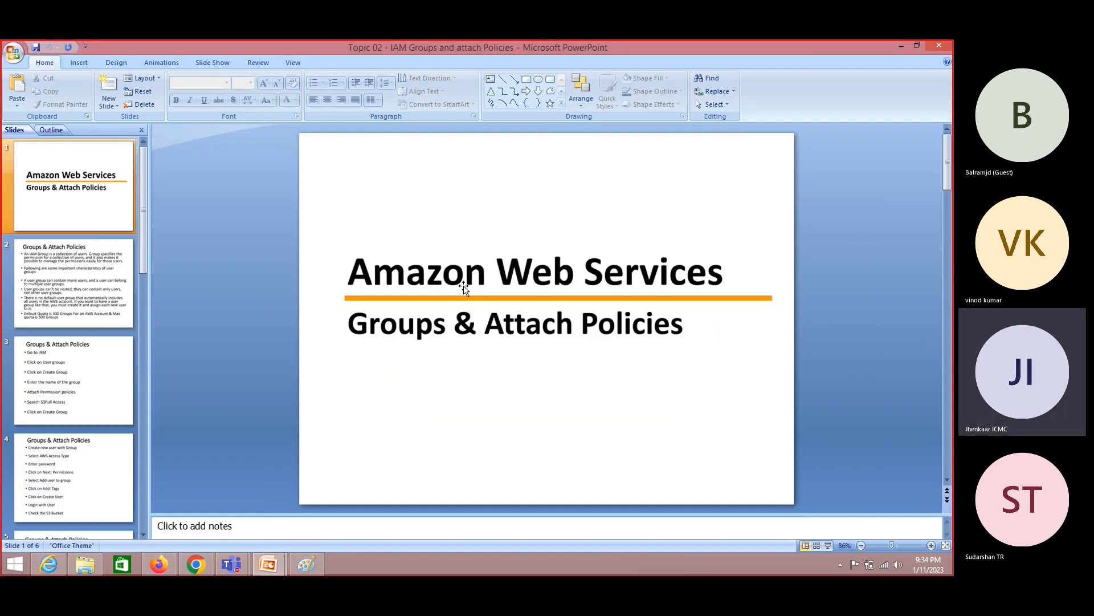
pyautogui.scroll(-1, 463, 287)
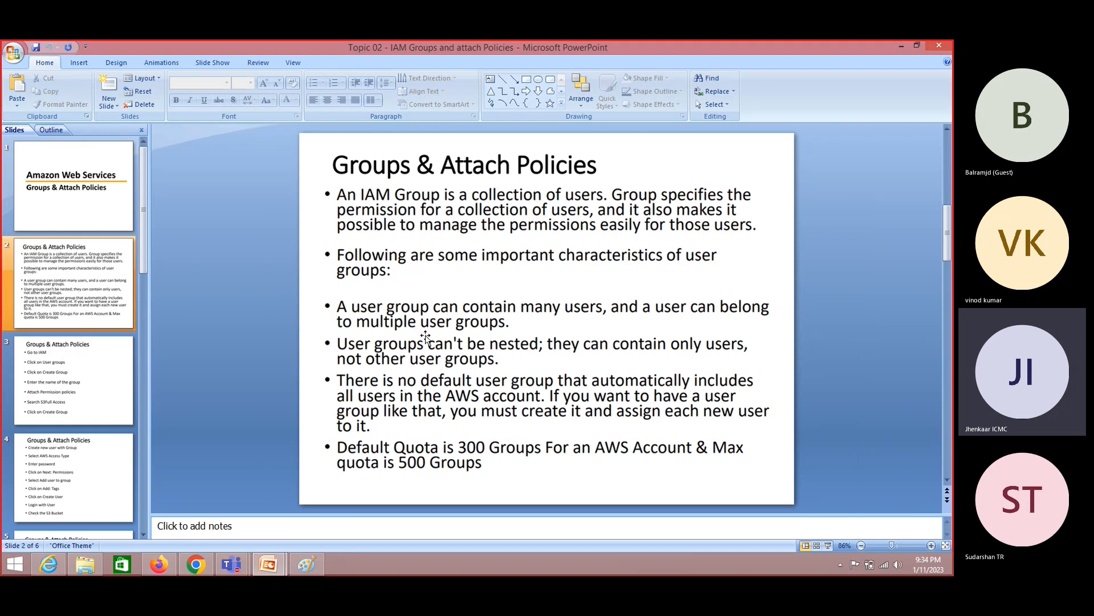
# In the Paint diagram, outline the Group : Dev Team label and users 1 through 7
pyautogui.click(306, 565)
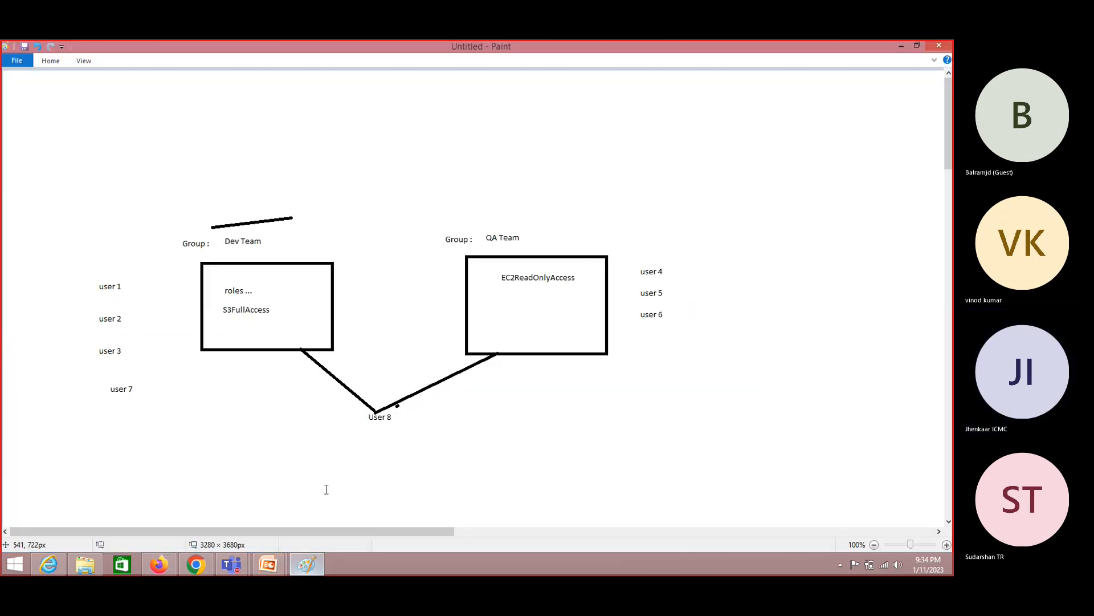
pyautogui.moveTo(172, 220); pyautogui.dragTo(297, 254)
pyautogui.moveTo(76, 272); pyautogui.dragTo(164, 432)
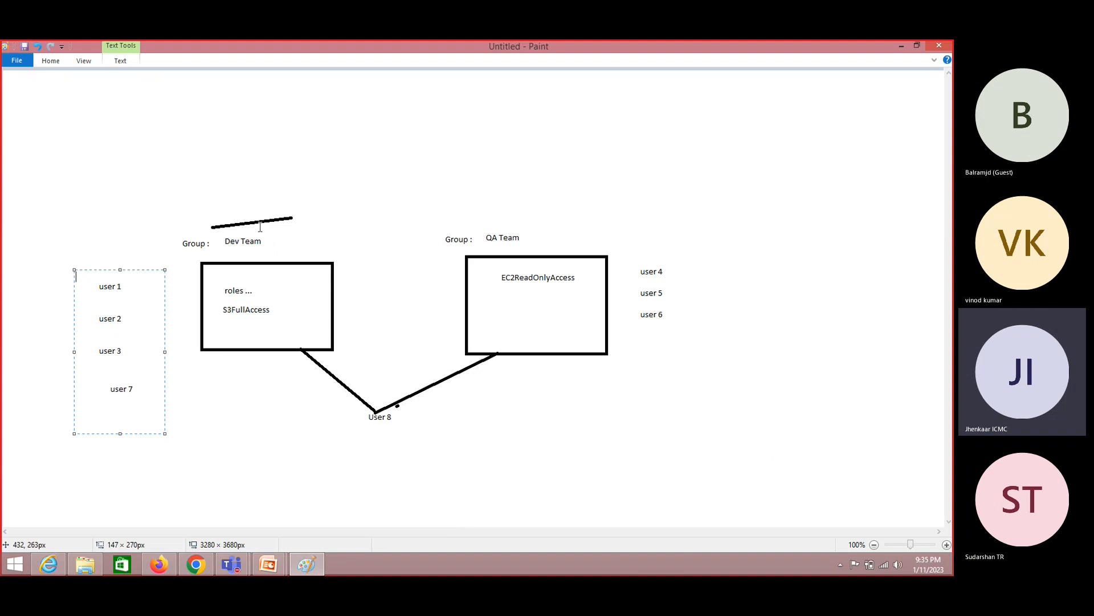
pyautogui.moveTo(183, 229); pyautogui.dragTo(280, 258)
# Check the slide, then outline users 1 to 3 and the Dev Team name
pyautogui.hotkey('alt', 'Tab')
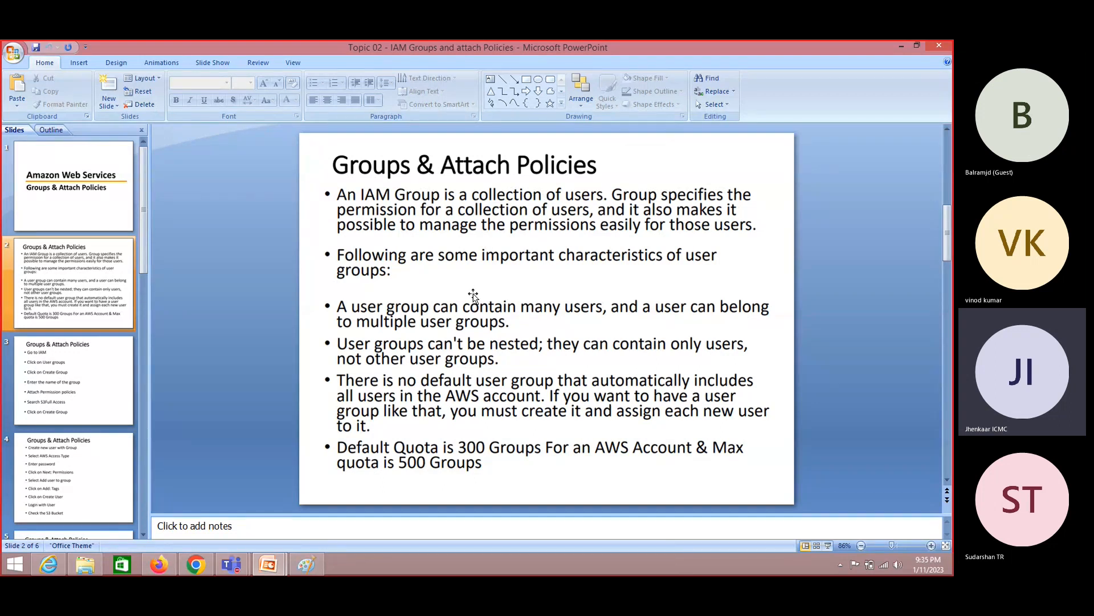
pyautogui.hotkey('alt', 'Tab')
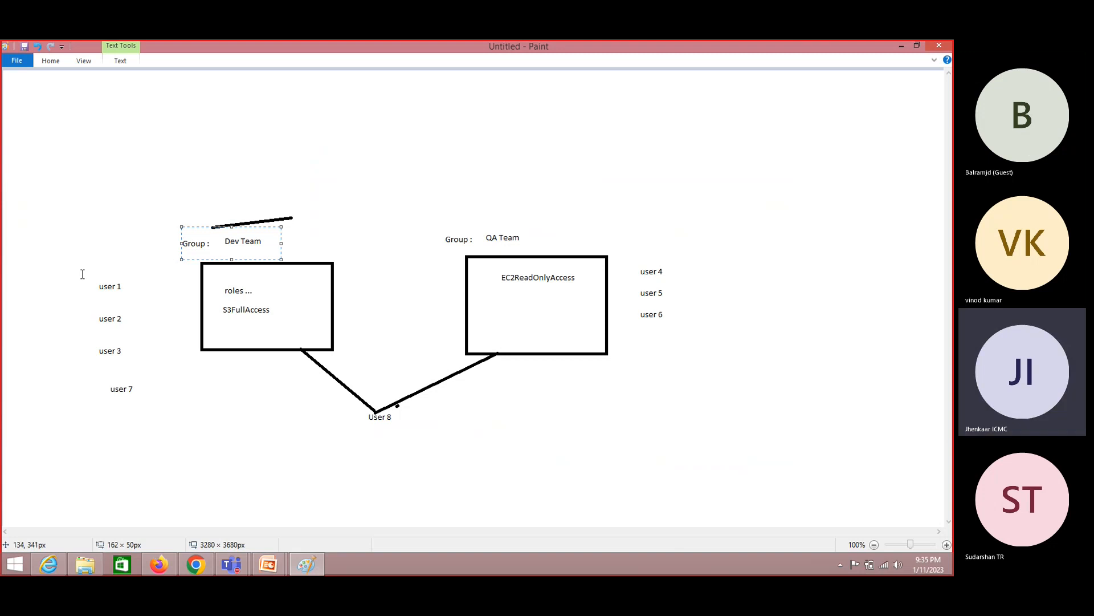
pyautogui.moveTo(82, 274); pyautogui.dragTo(167, 413)
pyautogui.moveTo(222, 231); pyautogui.dragTo(279, 255)
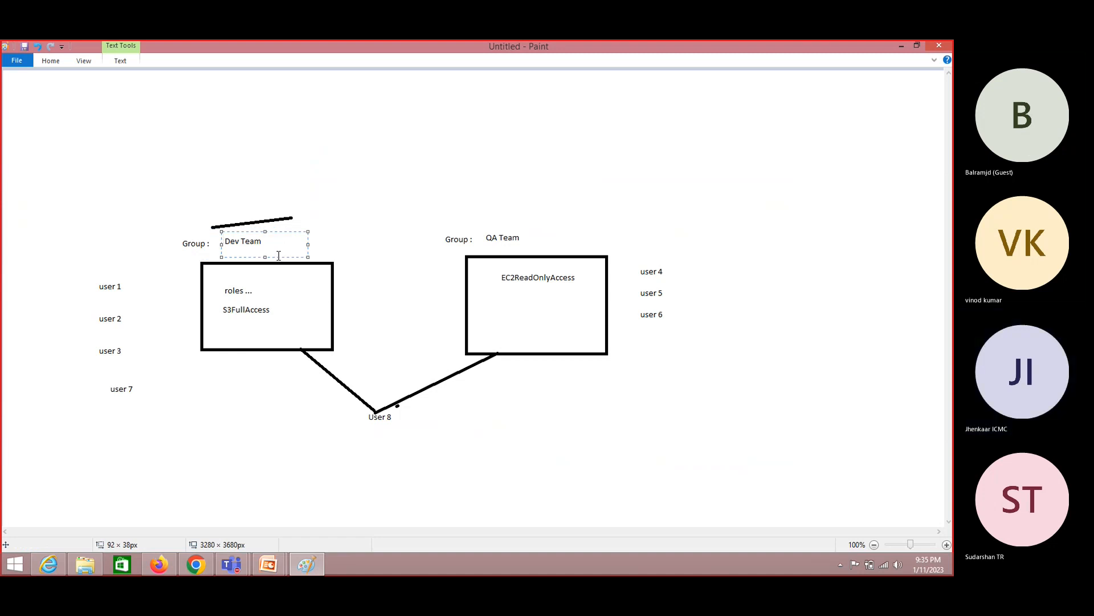
# Return briefly to the Groups & Attach Policies slide, then switch to the QA-Group page in the IAM console
pyautogui.hotkey('alt', 'Tab')
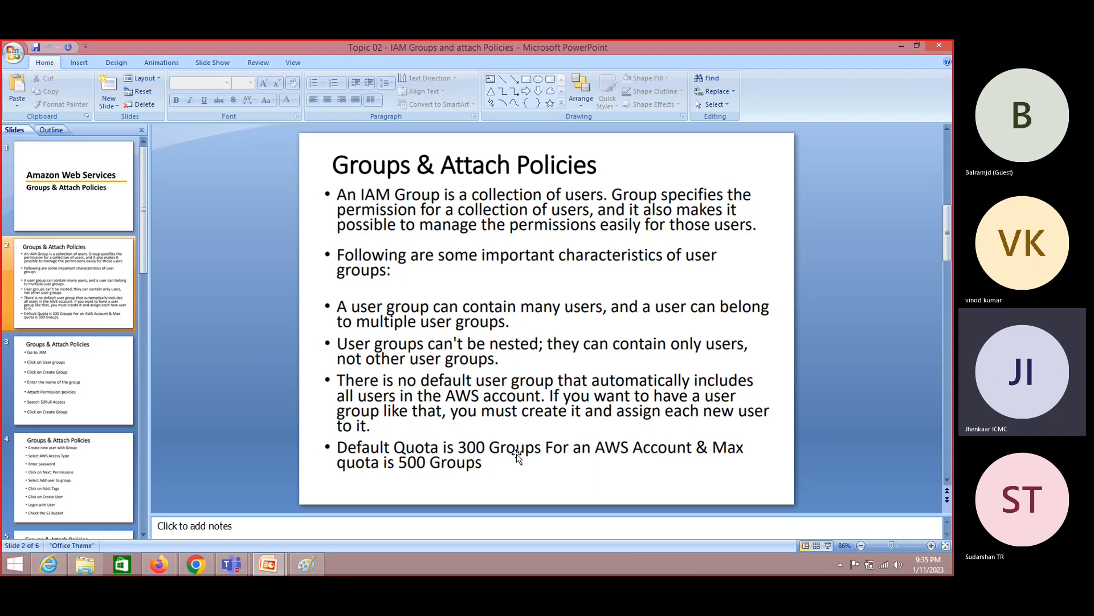
pyautogui.press('alt')
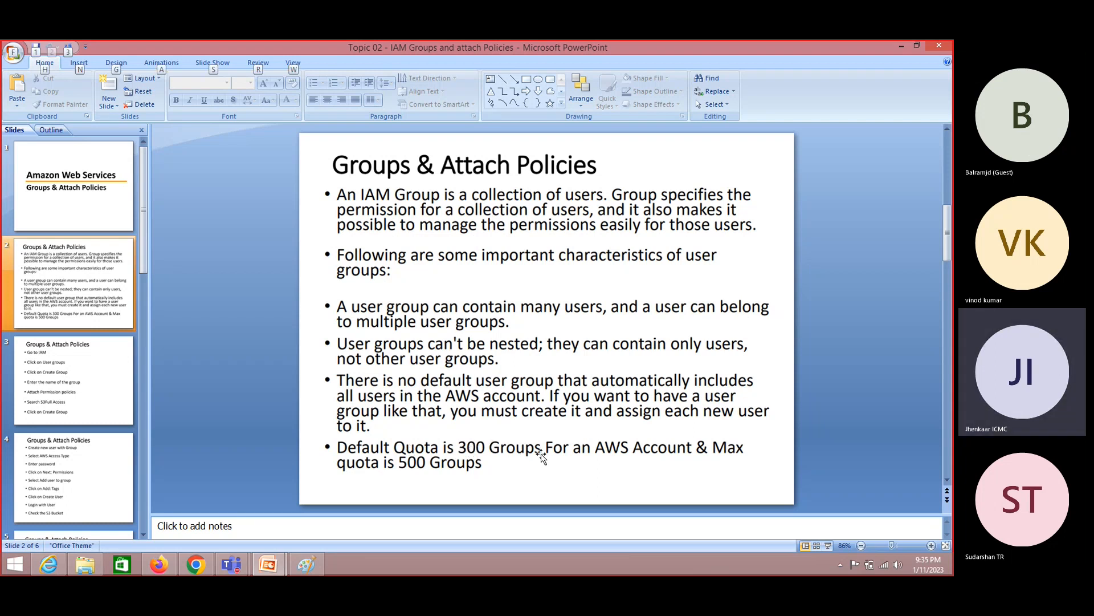
pyautogui.hotkey('alt', 'Tab')
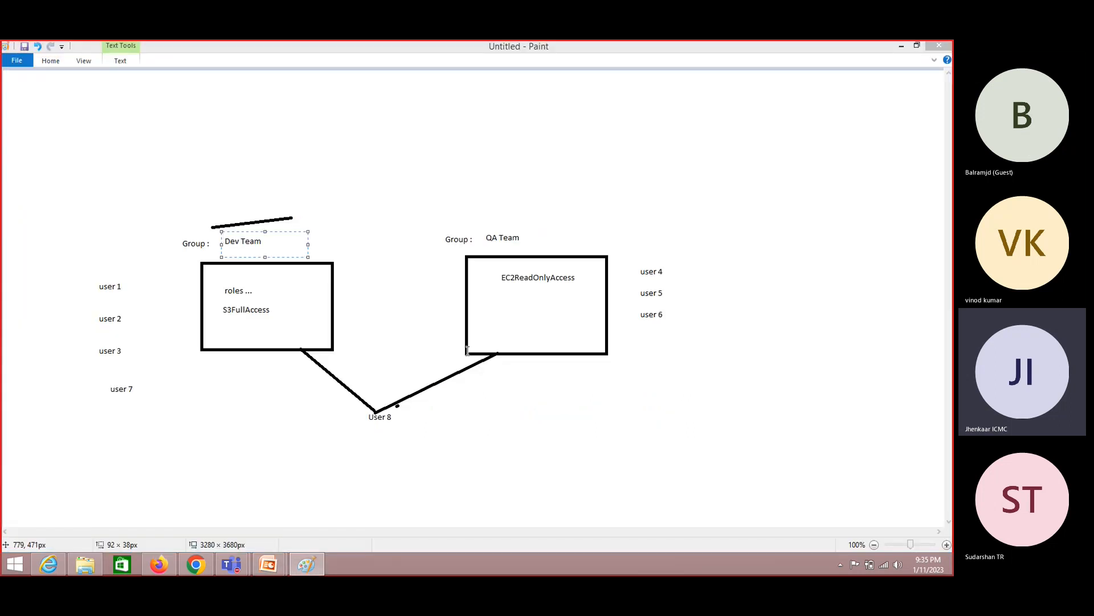
pyautogui.hotkey('alt', 'Tab')
pyautogui.hotkey('alt', 'Tab')
pyautogui.hotkey('alt', 'Tab')
pyautogui.hotkey('alt', 'Tab')
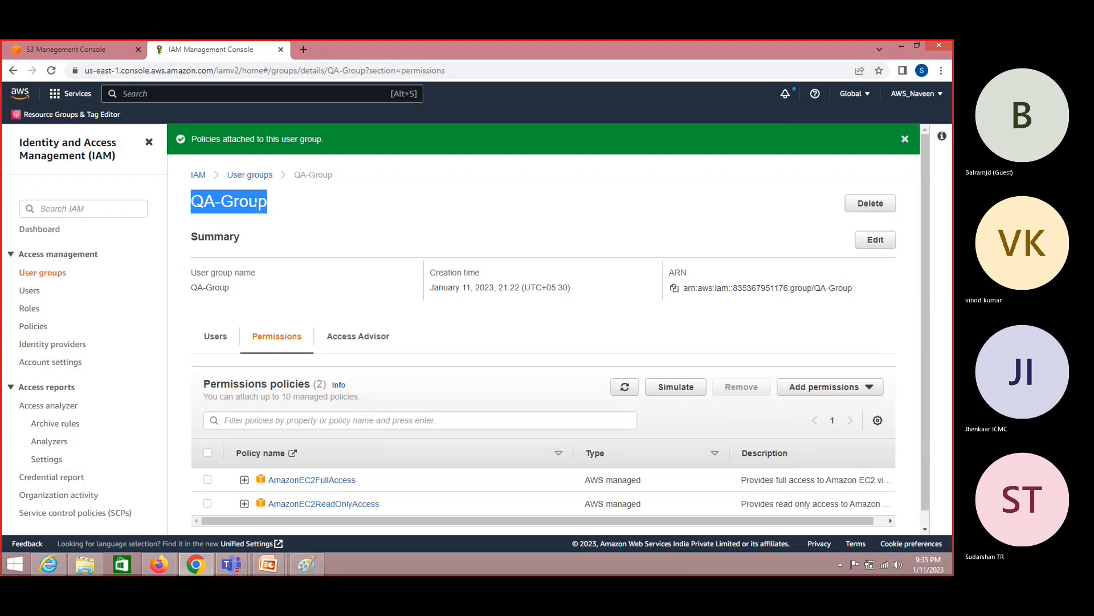
# Check the account ID in the account details menu, then close the menu
pyautogui.click(307, 206)
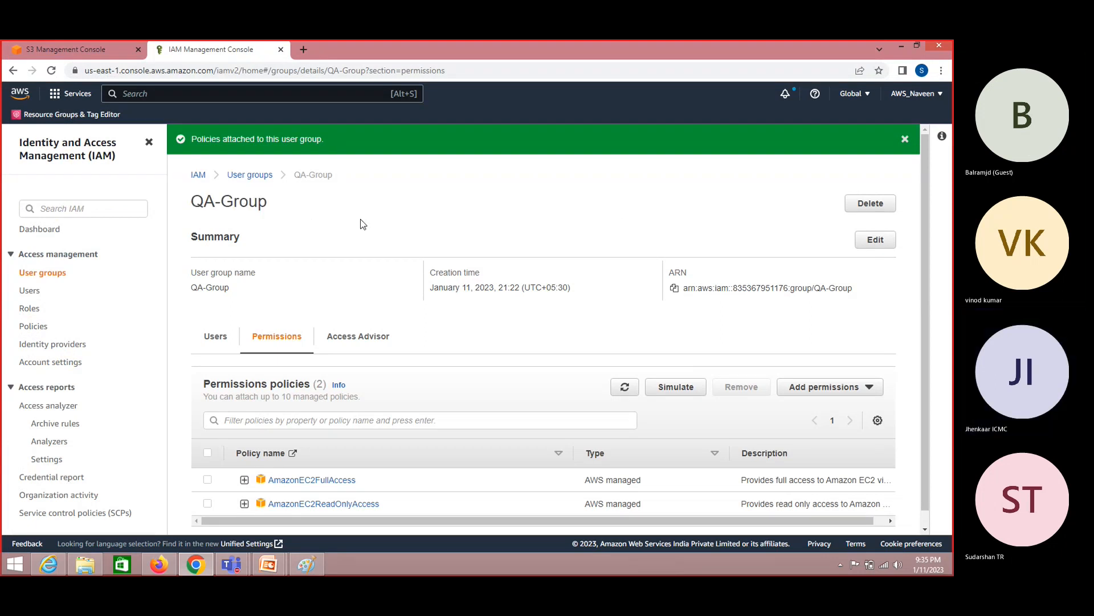
pyautogui.click(912, 94)
pyautogui.moveTo(819, 125); pyautogui.dragTo(892, 126)
pyautogui.click(536, 176)
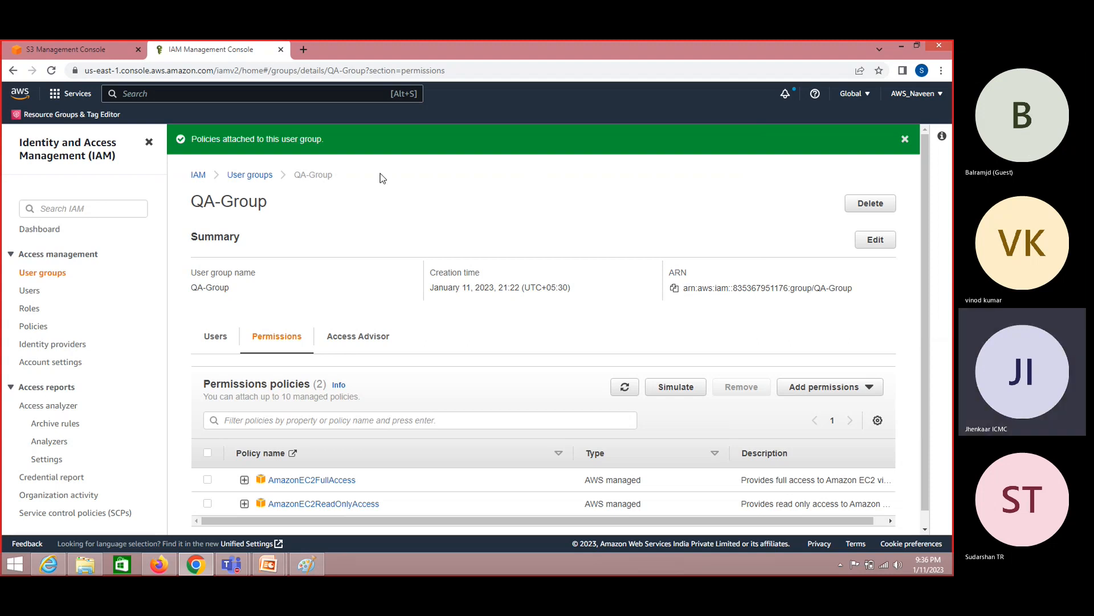
# Search 'ServiceQu' in the console search bar and open Service Quotas
pyautogui.click(300, 95)
pyautogui.write('Serv')
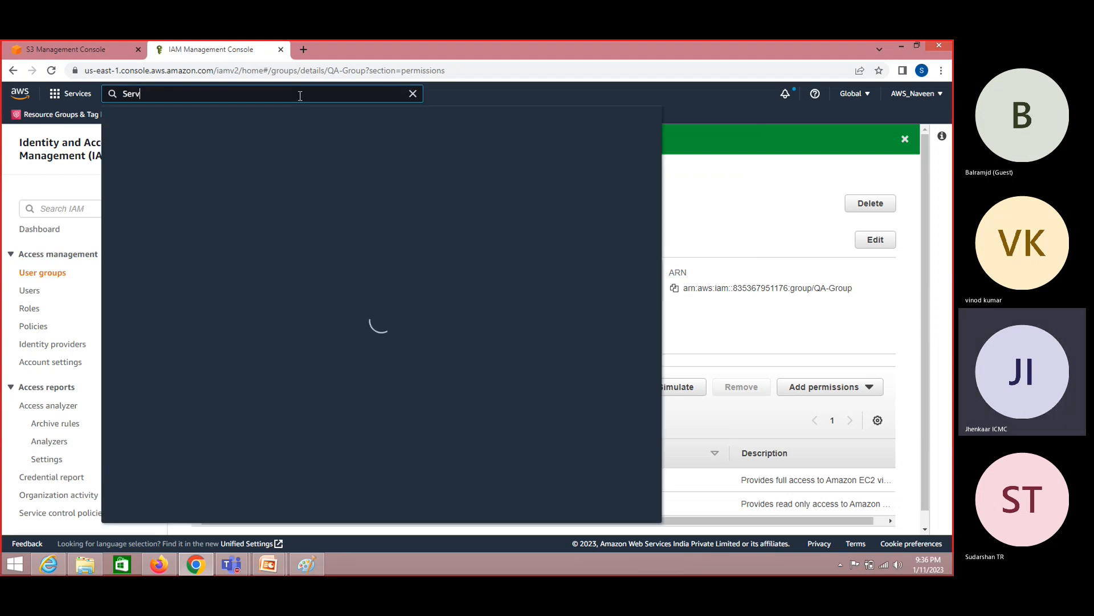
pyautogui.write('iceQu')
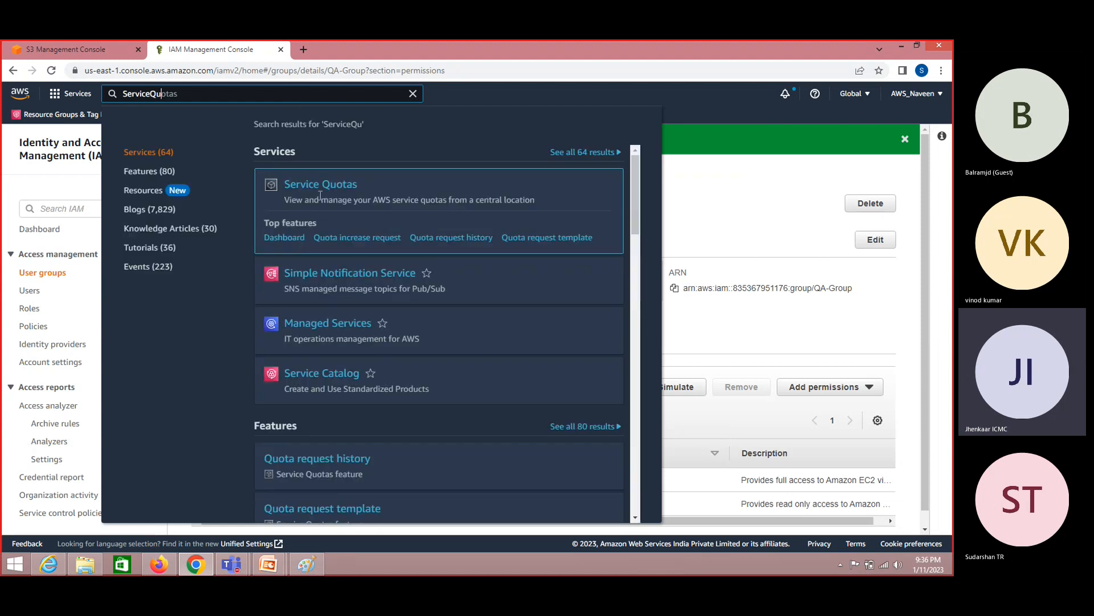
pyautogui.click(325, 189)
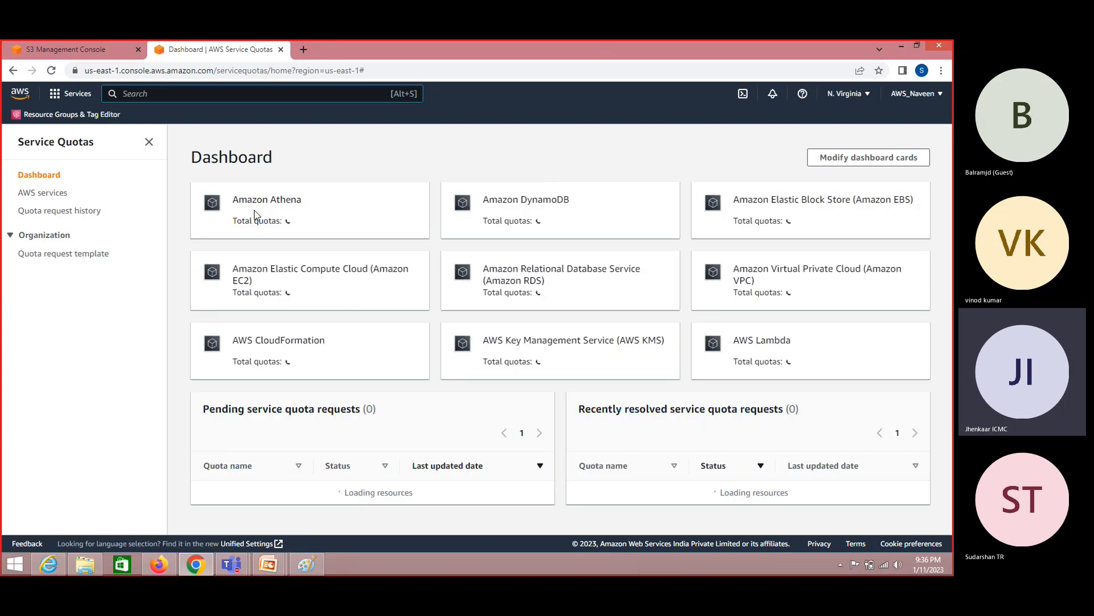
# Filter AWS services by 'IAM' and open the AWS Identity and Access Management (IAM) quotas
pyautogui.click(44, 194)
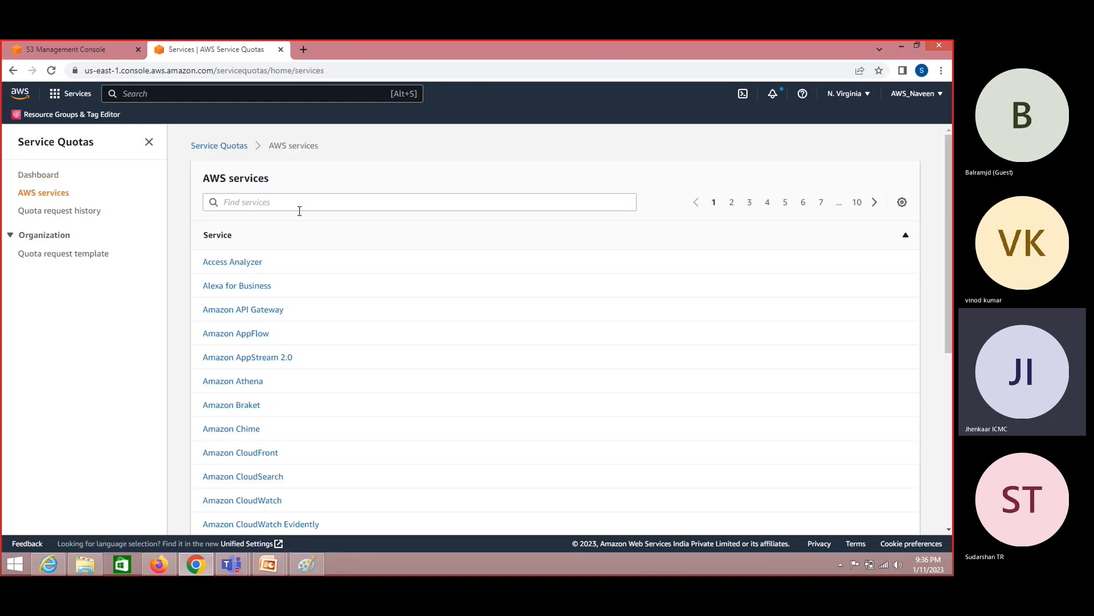
pyautogui.click(295, 202)
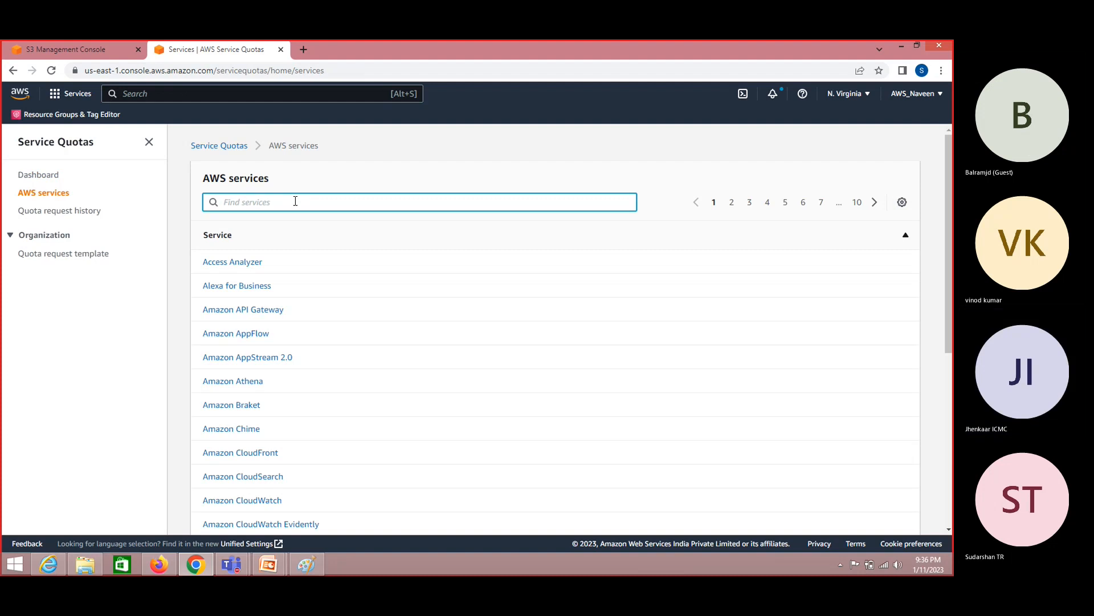
pyautogui.write('IAM')
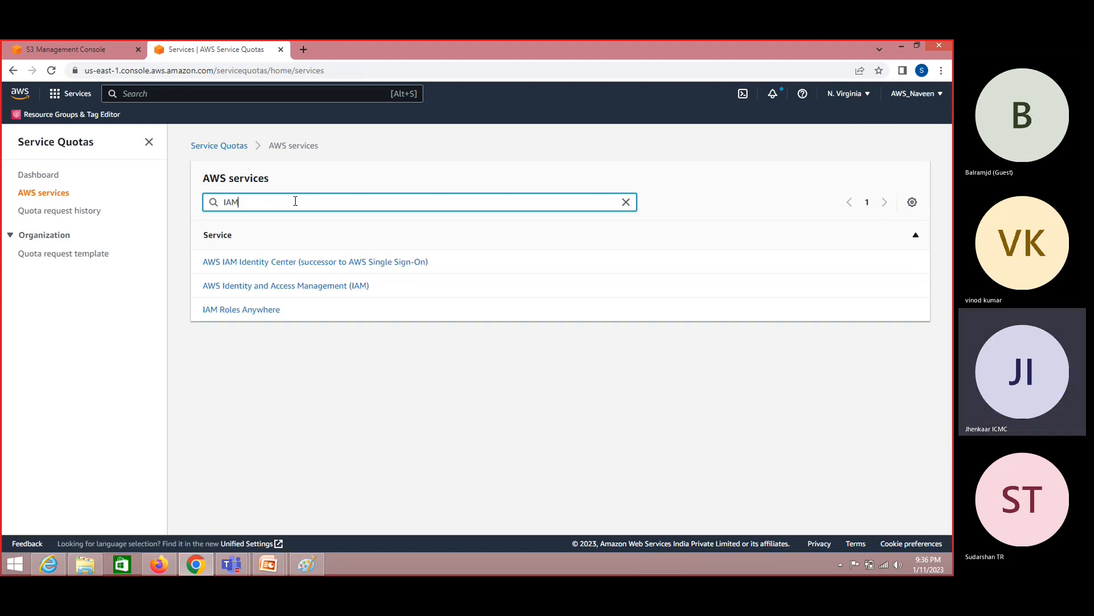
pyautogui.click(305, 285)
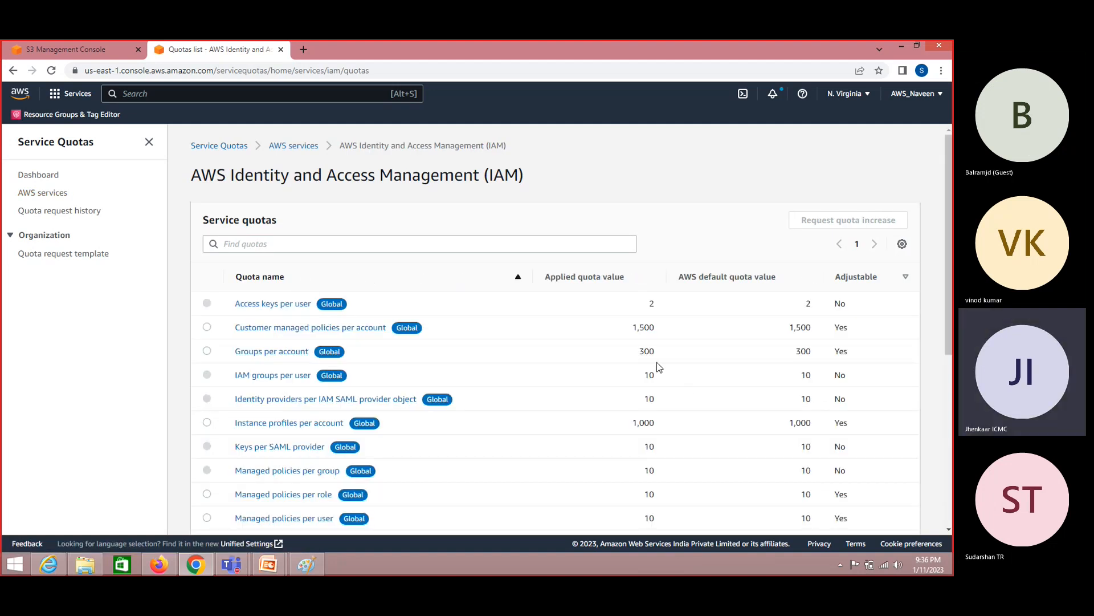
# Point out Groups per account's 300 applied and default values, adjustable Yes, and select it
pyautogui.moveTo(231, 353); pyautogui.dragTo(301, 354)
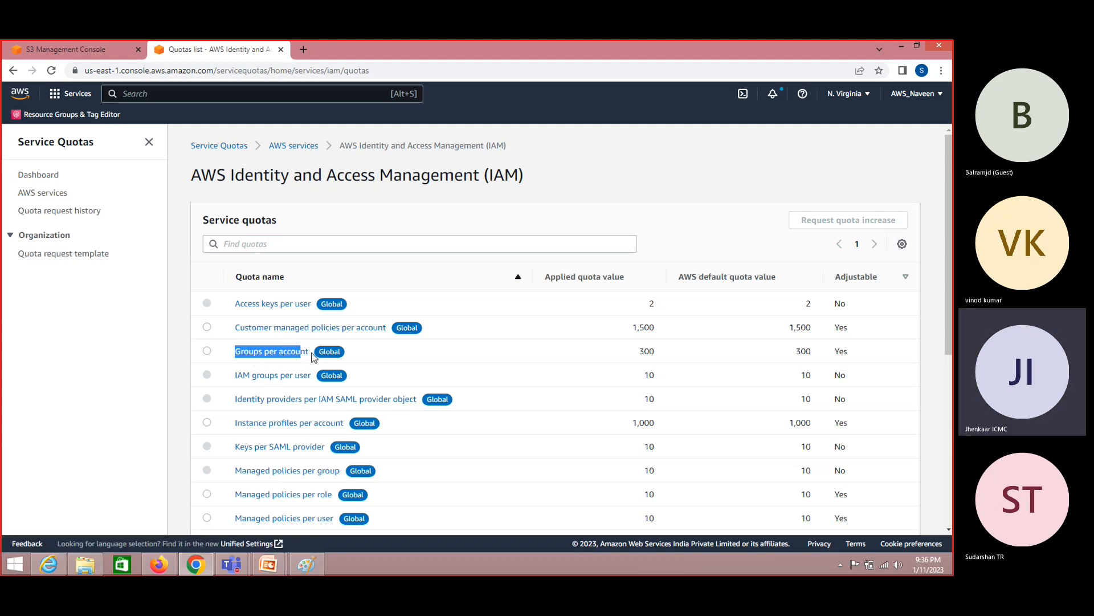
pyautogui.click(655, 352)
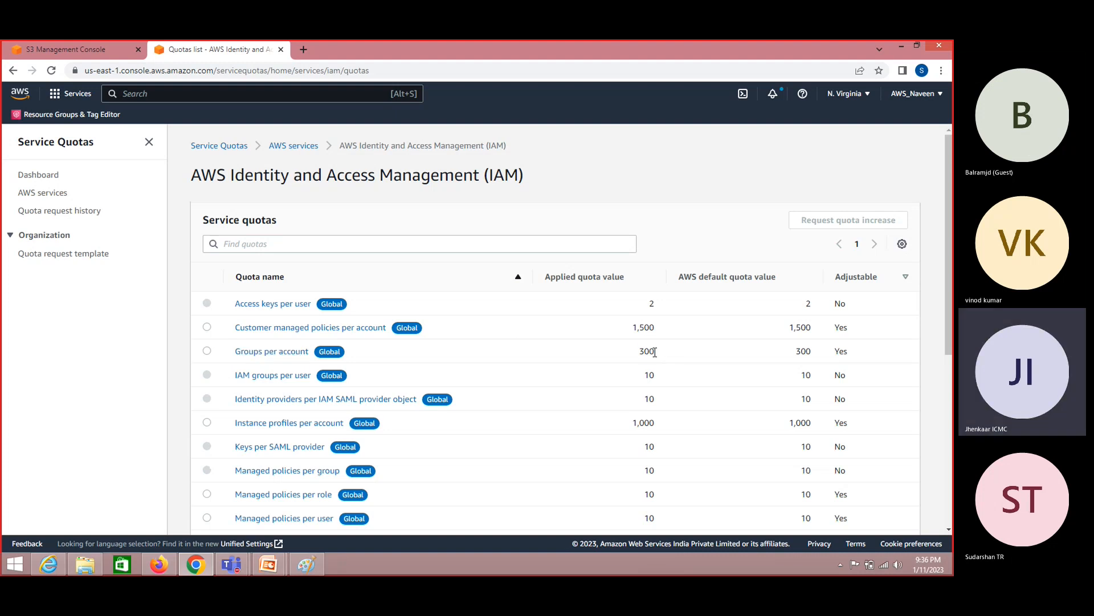
pyautogui.moveTo(654, 352); pyautogui.dragTo(640, 351)
pyautogui.moveTo(853, 352); pyautogui.dragTo(838, 348)
pyautogui.moveTo(791, 357); pyautogui.dragTo(823, 356)
pyautogui.doubleClick(841, 351)
pyautogui.doubleClick(803, 351)
pyautogui.click(207, 351)
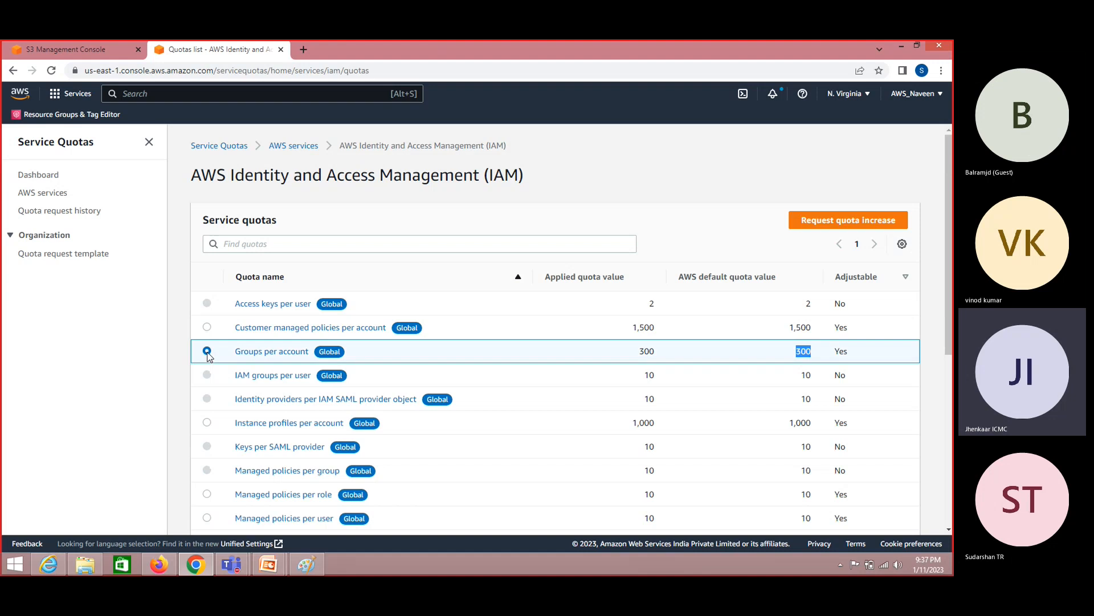
pyautogui.click(872, 224)
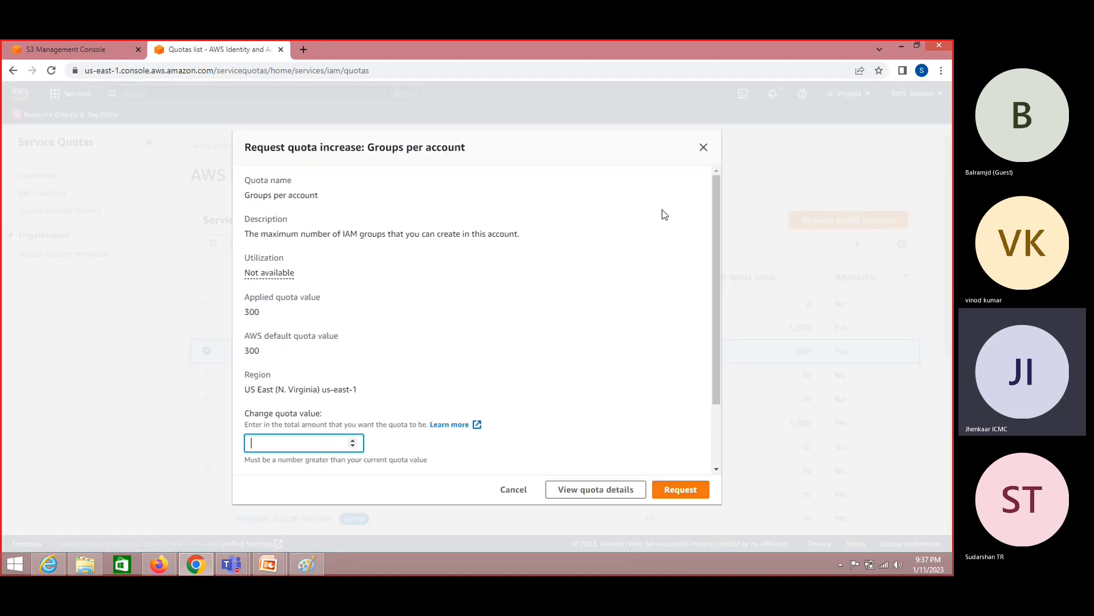
pyautogui.doubleClick(256, 350)
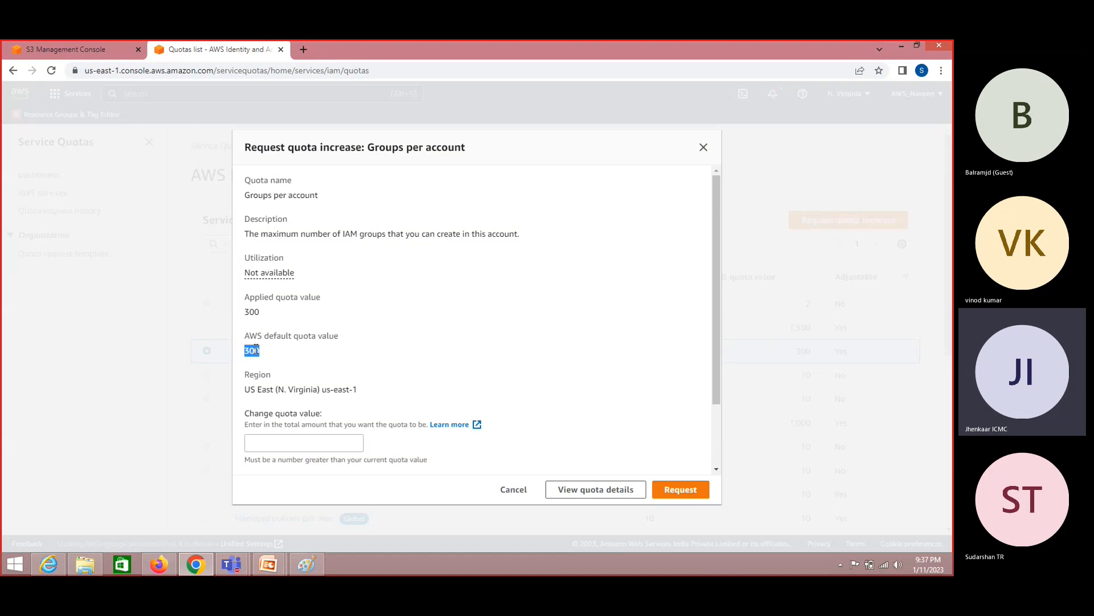
pyautogui.click(299, 441)
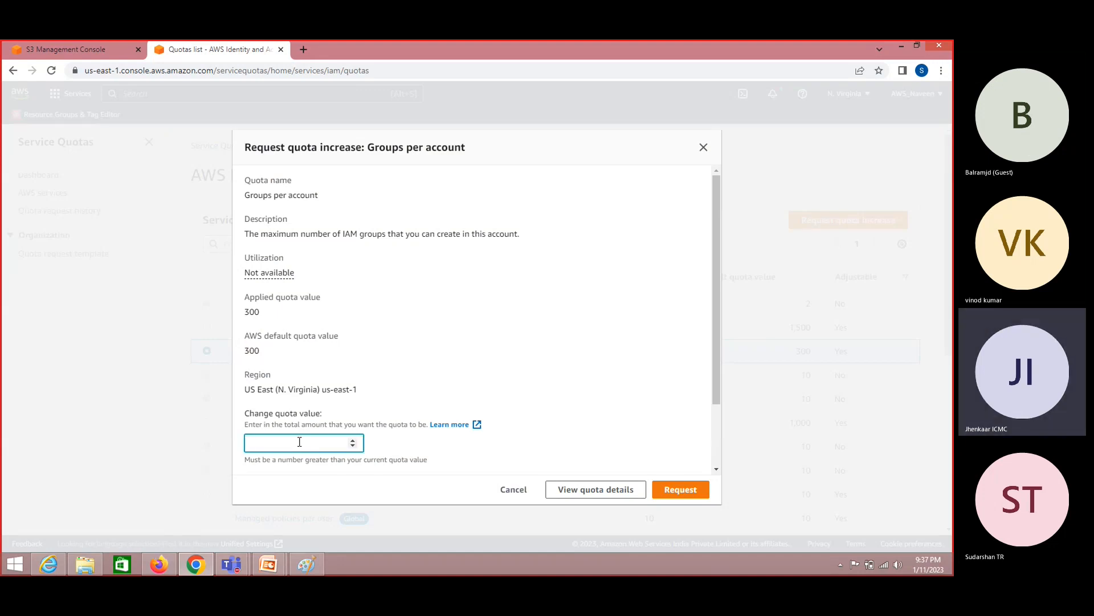
pyautogui.write('500')
pyautogui.click(692, 493)
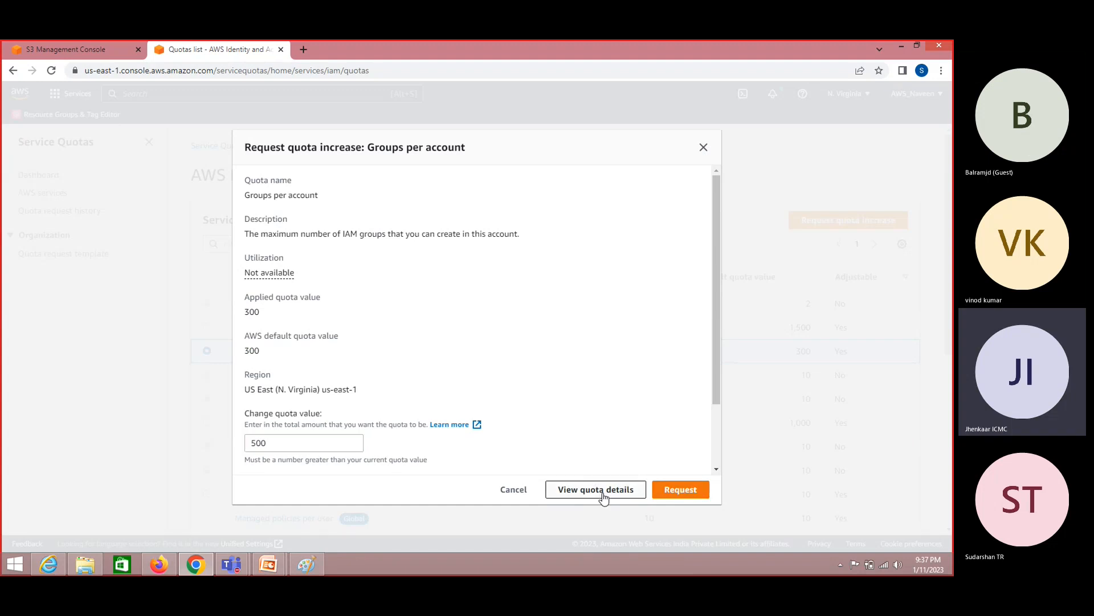
pyautogui.click(513, 490)
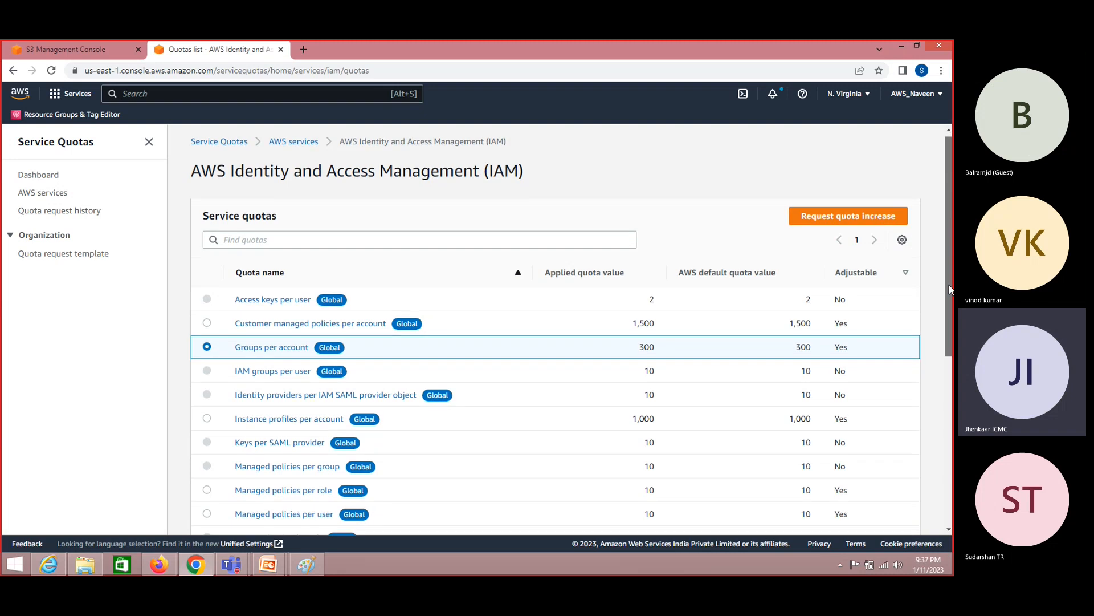
# Scroll the IAM quotas list, then switch to the slide stating 300 default and 500 maximum groups
pyautogui.scroll(-4, 950, 282)
pyautogui.scroll(2, 951, 280)
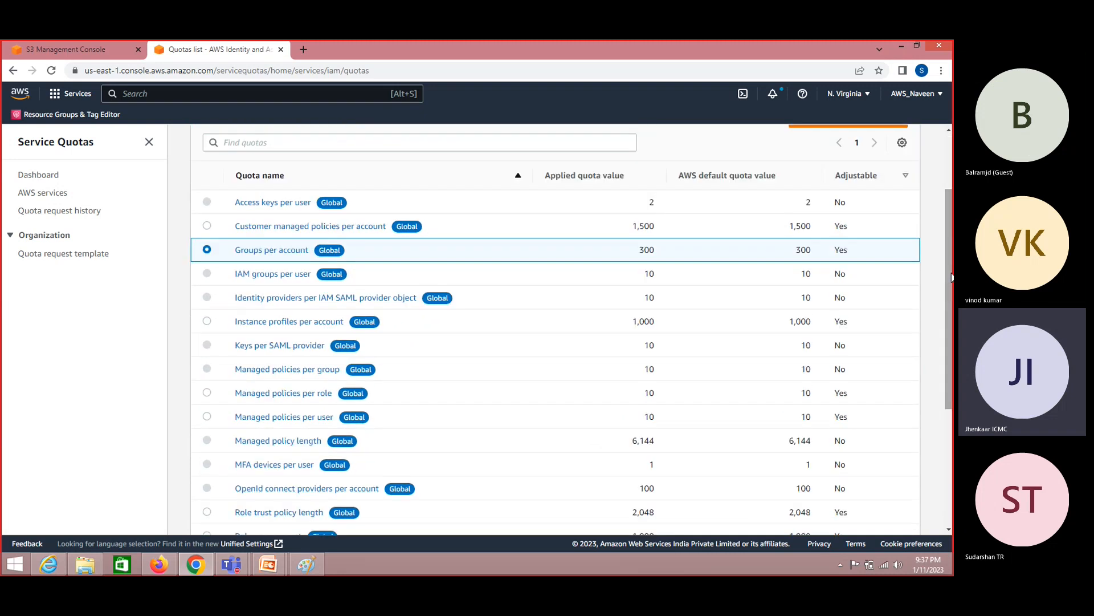
pyautogui.scroll(2, 951, 277)
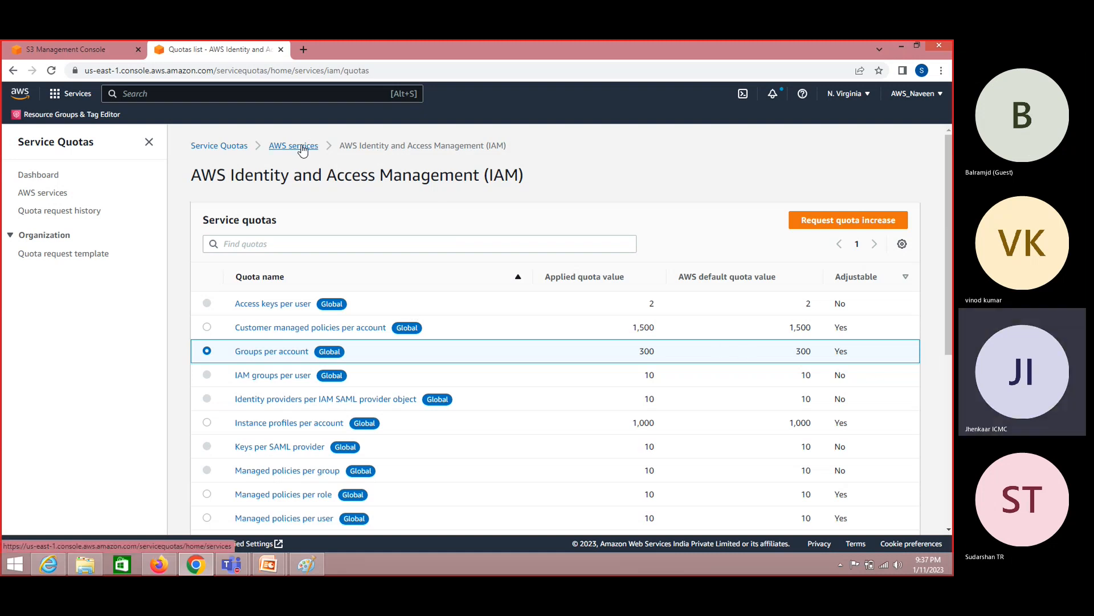
pyautogui.hotkey('alt', 'Tab')
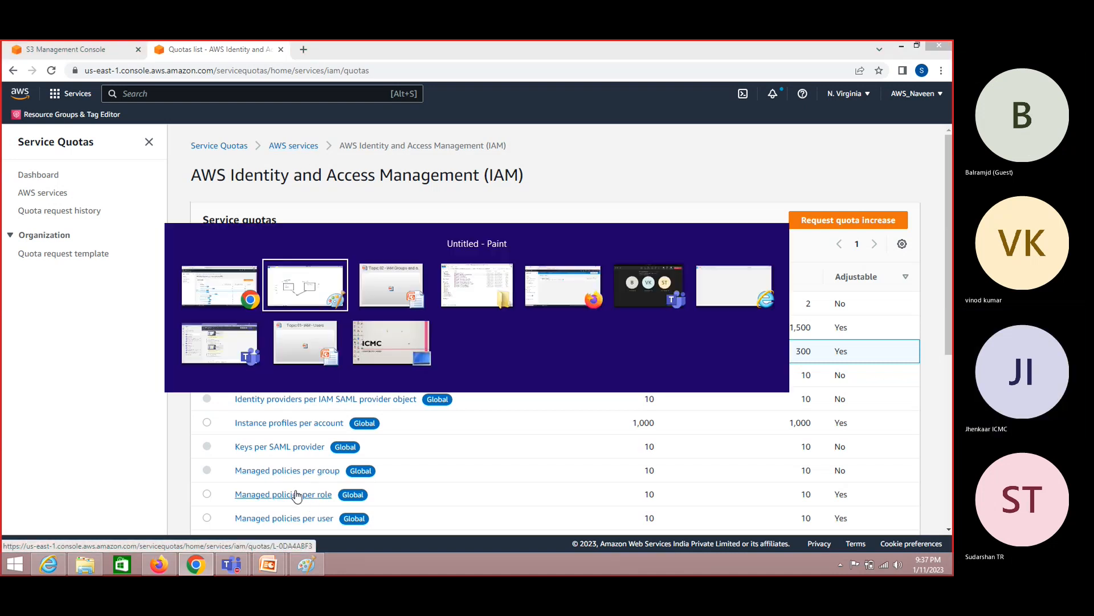
pyautogui.hotkey('alt', 'Tab')
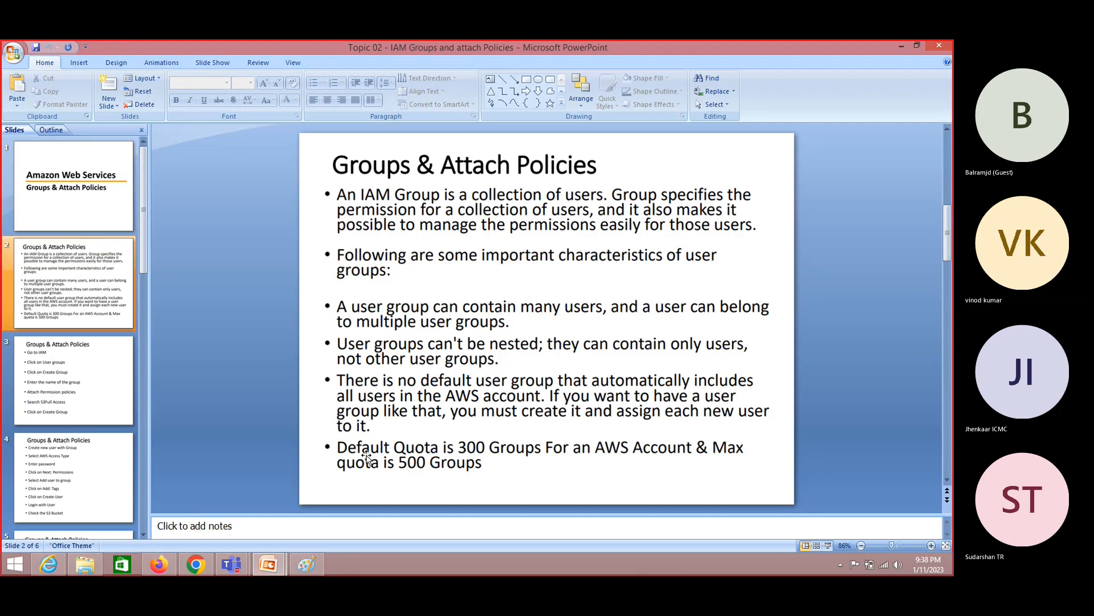